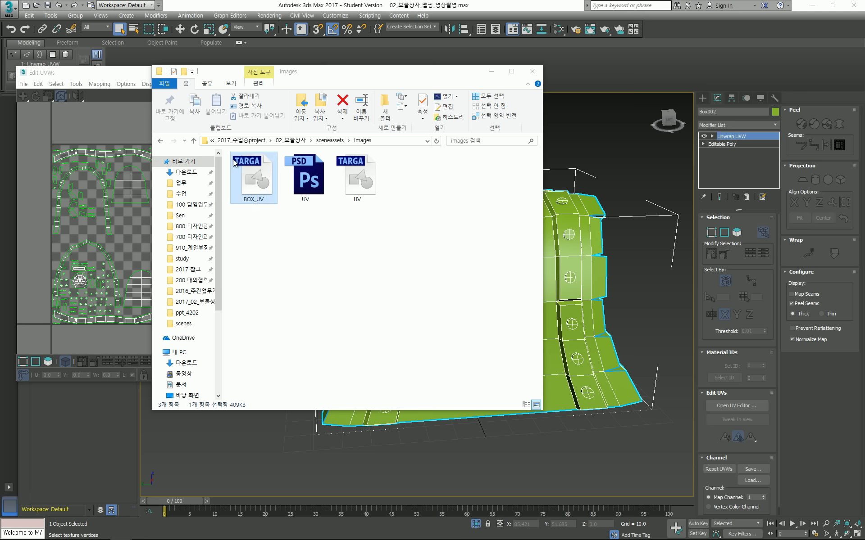
# Step: Switch to Photoshop and open the BOX_UV Targa file from the project's images folder
pyautogui.doubleClick(258, 186)
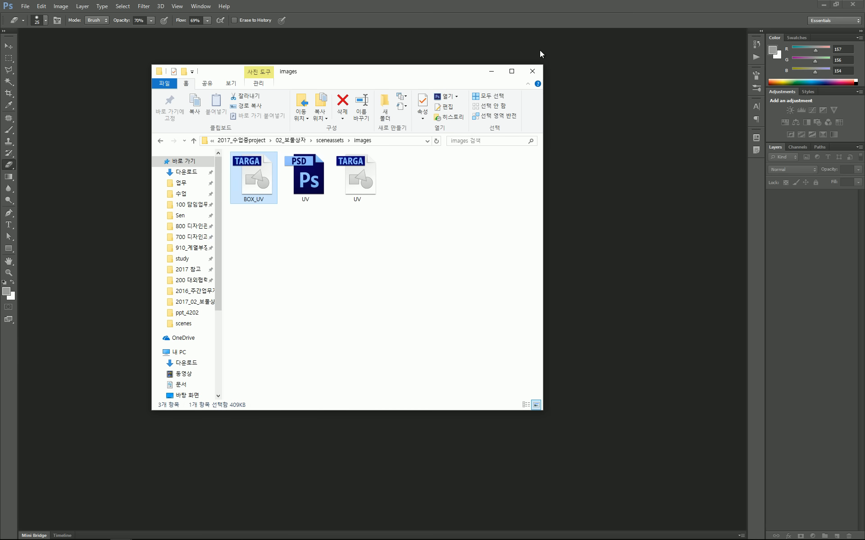
pyautogui.moveTo(428, 78); pyautogui.dragTo(232, 107)
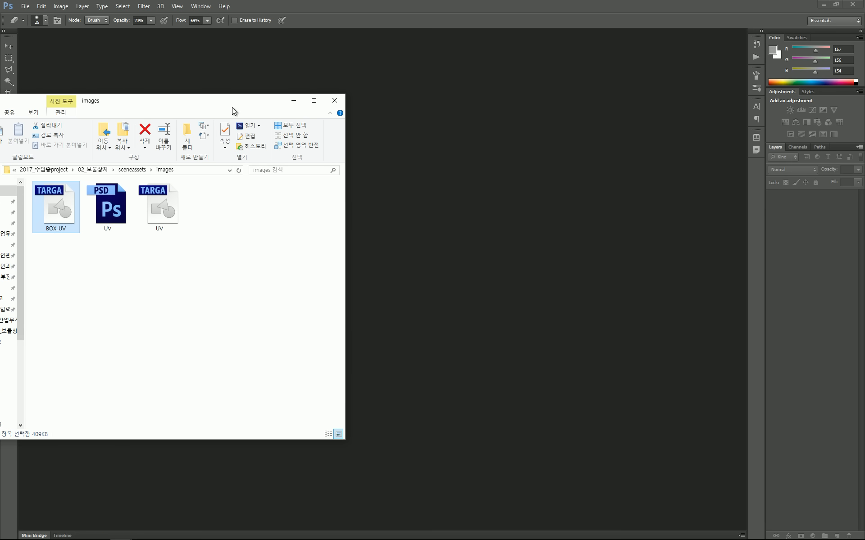
pyautogui.moveTo(55, 215); pyautogui.dragTo(428, 214)
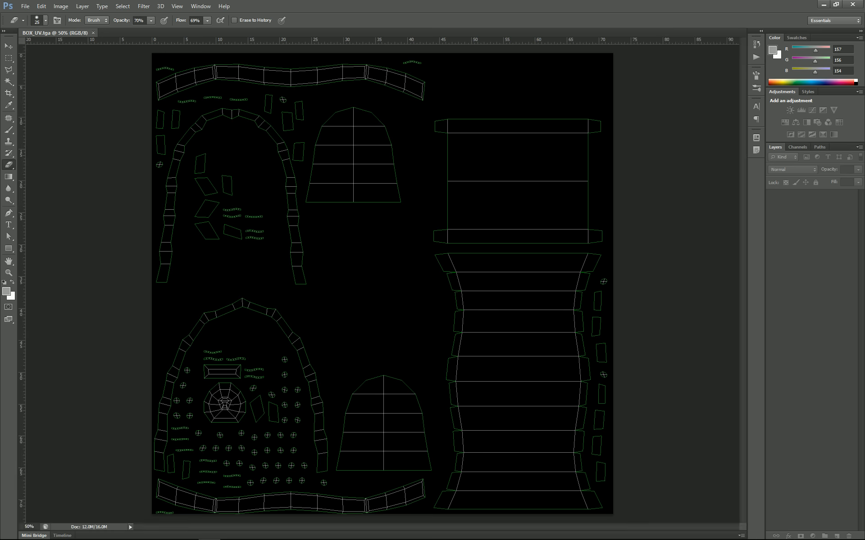
pyautogui.moveTo(190, 100); pyautogui.dragTo(0, 81)
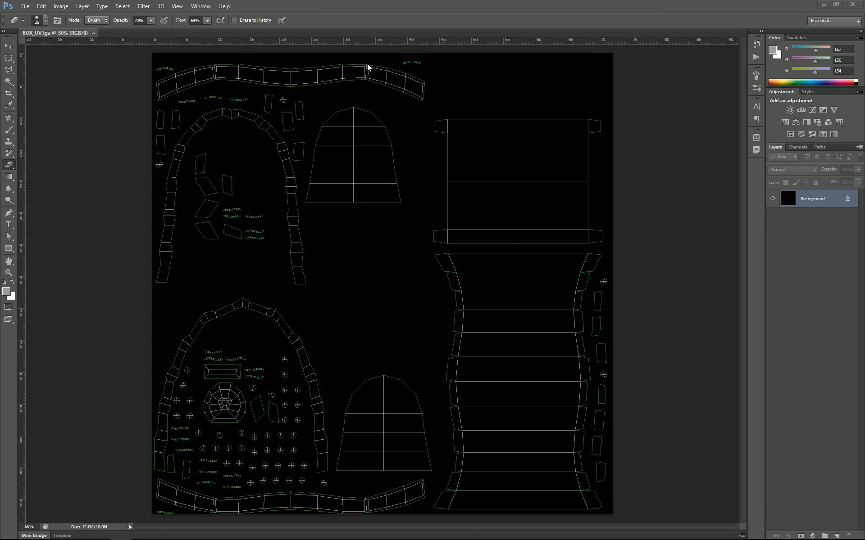
# Step: Load the Alpha 1 channel as a selection and add a new layer above the Background
pyautogui.click(797, 147)
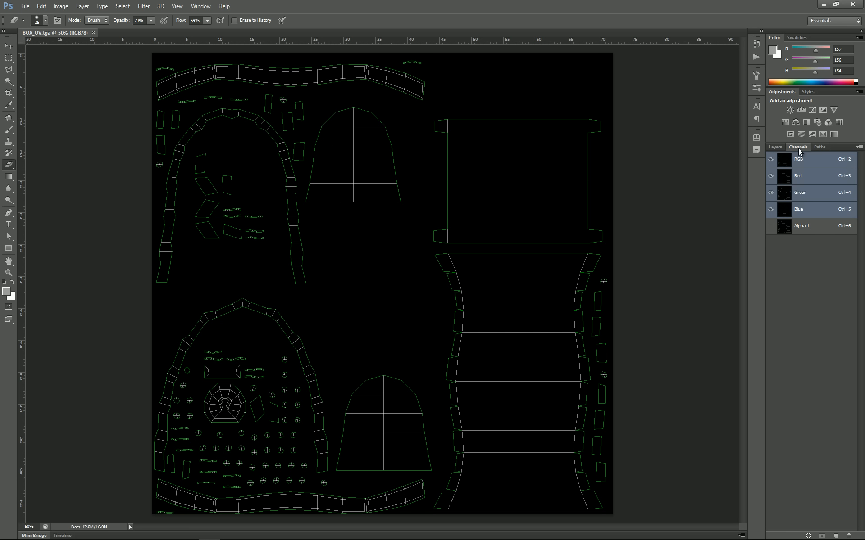
pyautogui.keyDown('ctrl'); pyautogui.click(784, 226); pyautogui.keyUp('ctrl')
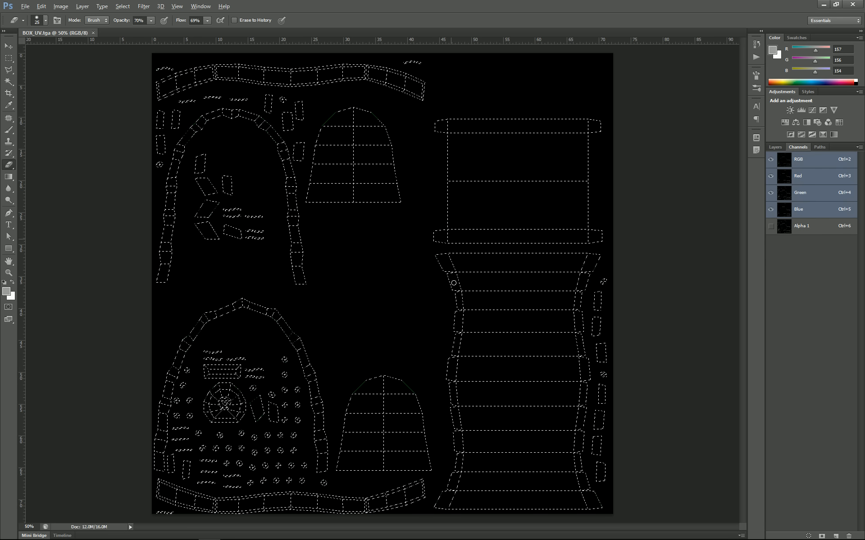
pyautogui.scroll(6, 388, 396)
pyautogui.scroll(3, 389, 399)
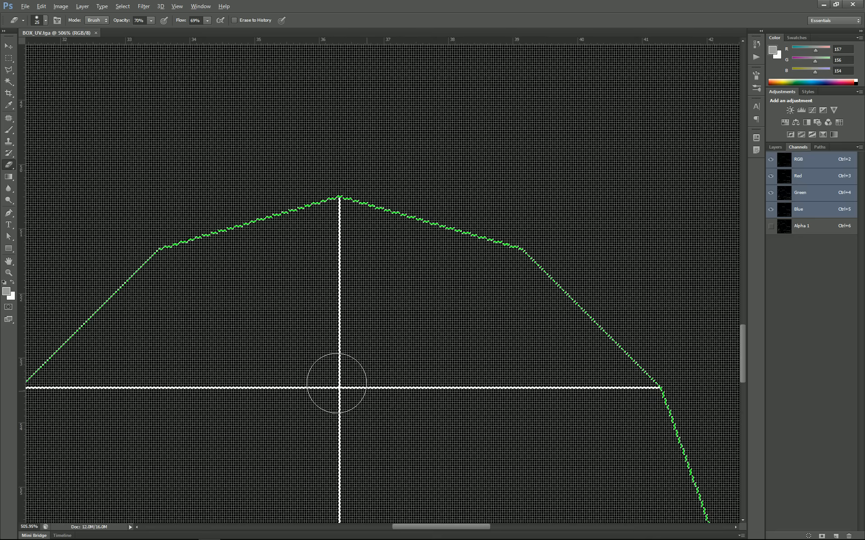
pyautogui.scroll(-9, 308, 250)
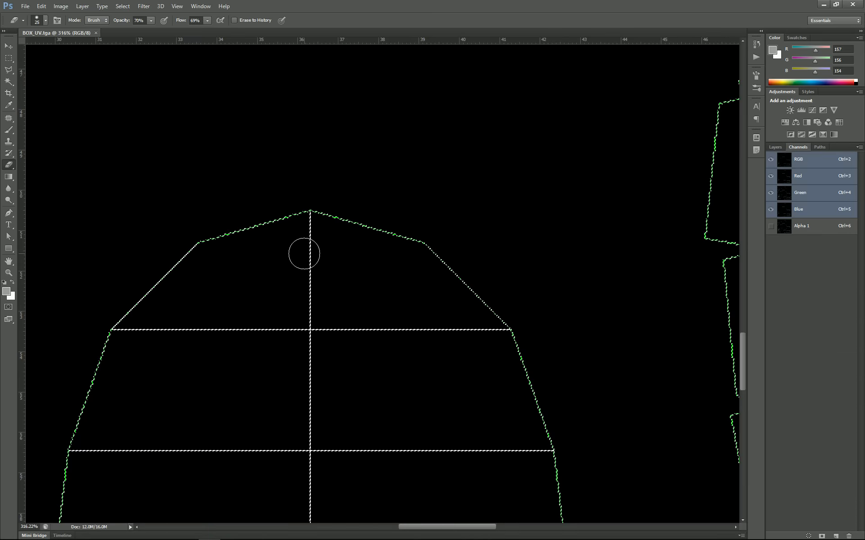
pyautogui.scroll(-4, 412, 360)
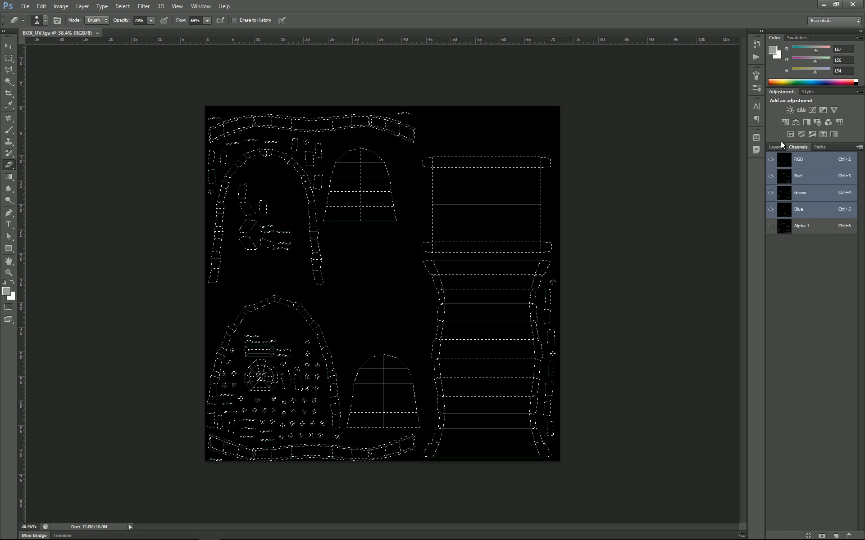
pyautogui.click(776, 146)
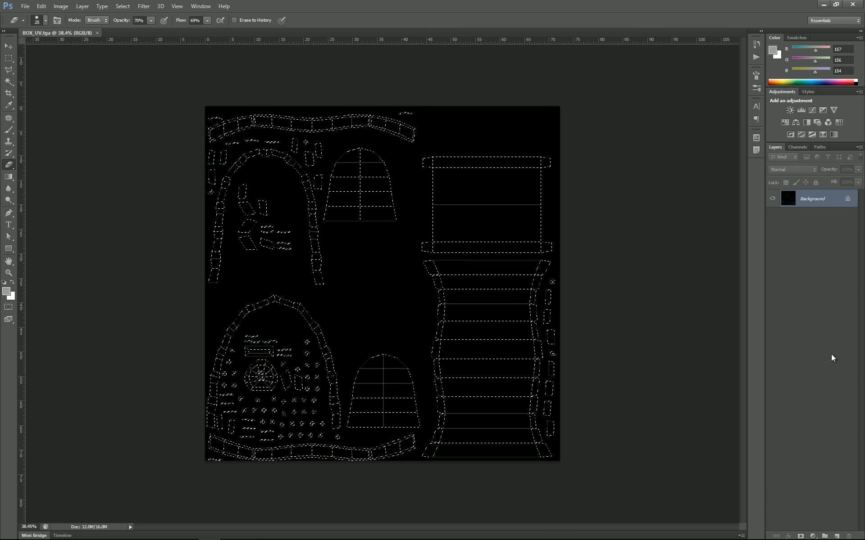
pyautogui.click(836, 535)
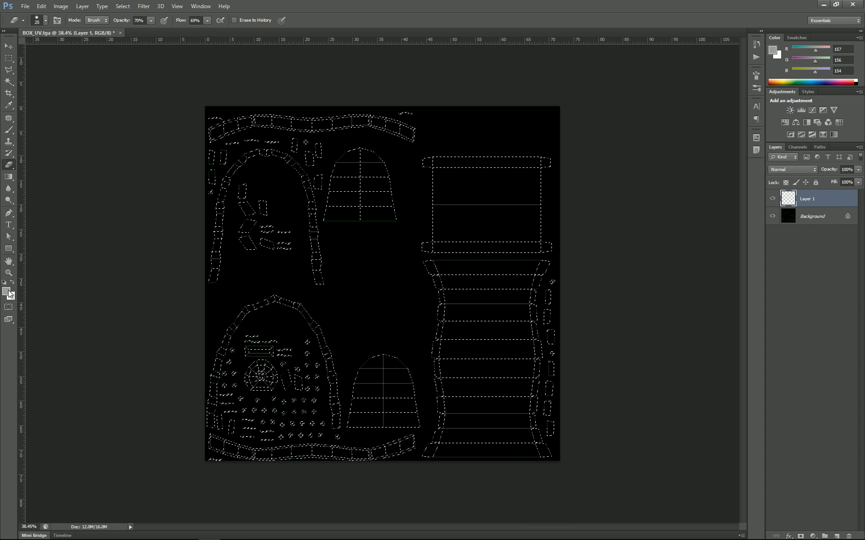
# Step: Set the foreground colour to green 00ff3c, fill the selected UV lines on the new layer, and deselect
pyautogui.press('i')
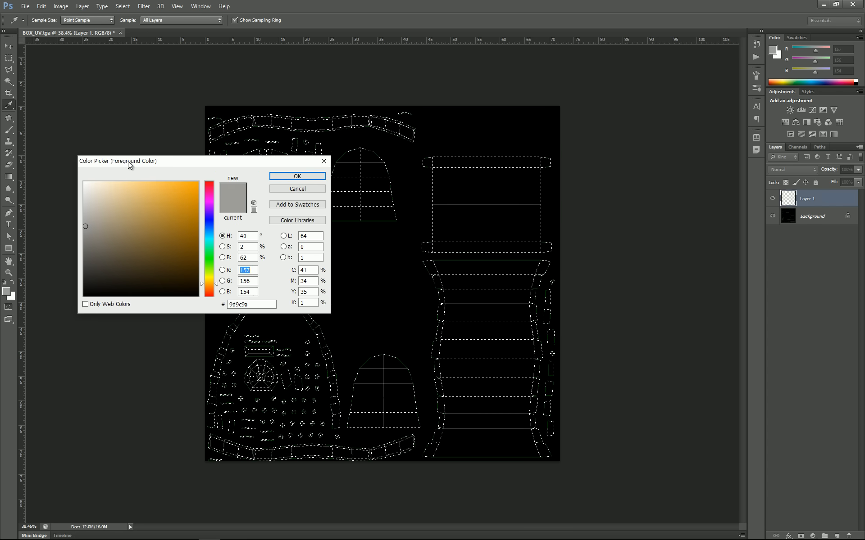
pyautogui.moveTo(128, 162); pyautogui.dragTo(150, 174)
pyautogui.moveTo(177, 240); pyautogui.dragTo(229, 189)
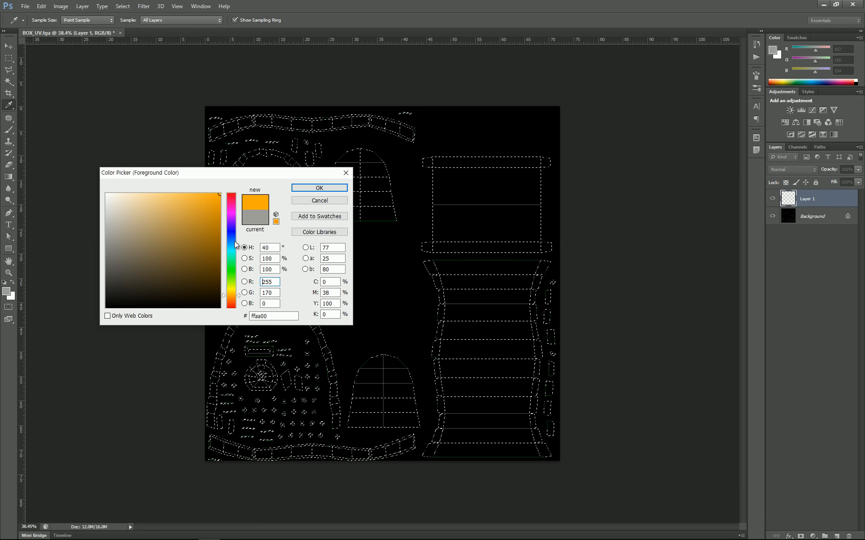
pyautogui.moveTo(235, 245); pyautogui.dragTo(235, 265)
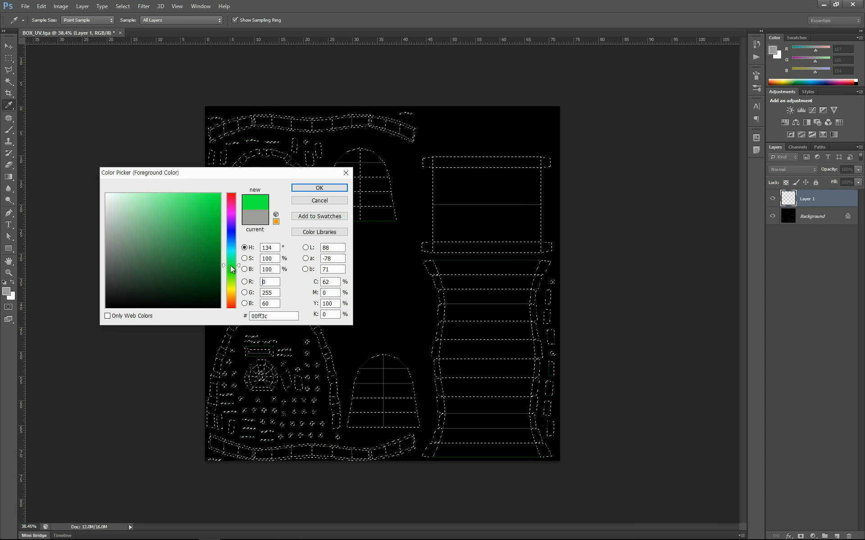
pyautogui.click(306, 185)
pyautogui.press('e')
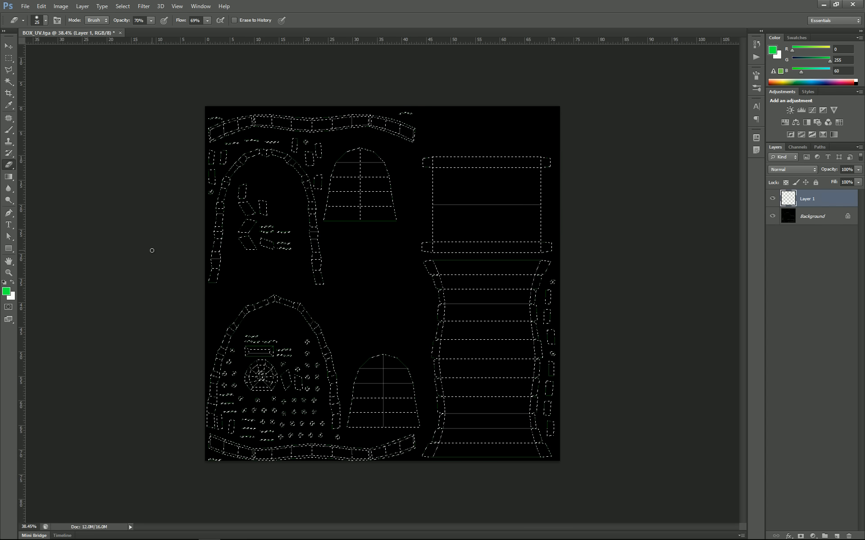
pyautogui.hotkey('alt', 'BackSpace')
pyautogui.hotkey('ctrl', 'd')
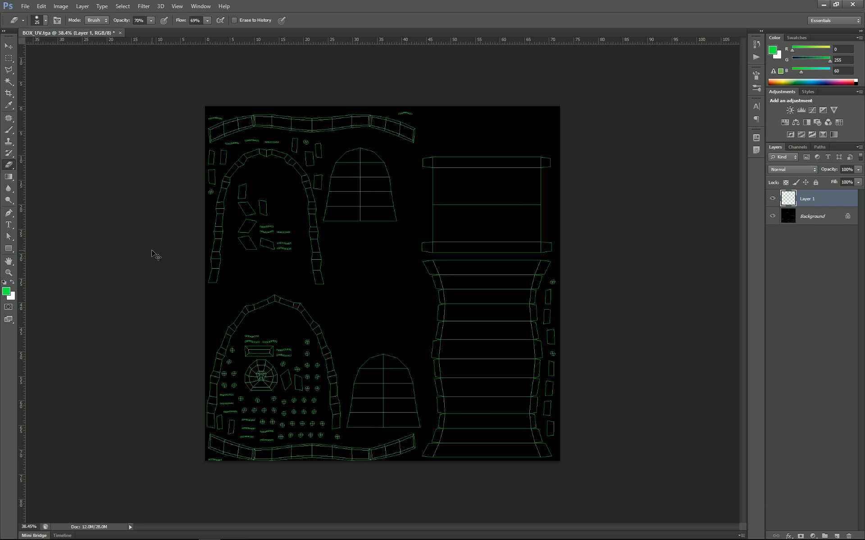
# Step: Reselect the UV lines, fill them with blue (RGB 45, 85, 255) on Layer 1, and deselect
pyautogui.hotkey('ctrl', 'shift', 'd')
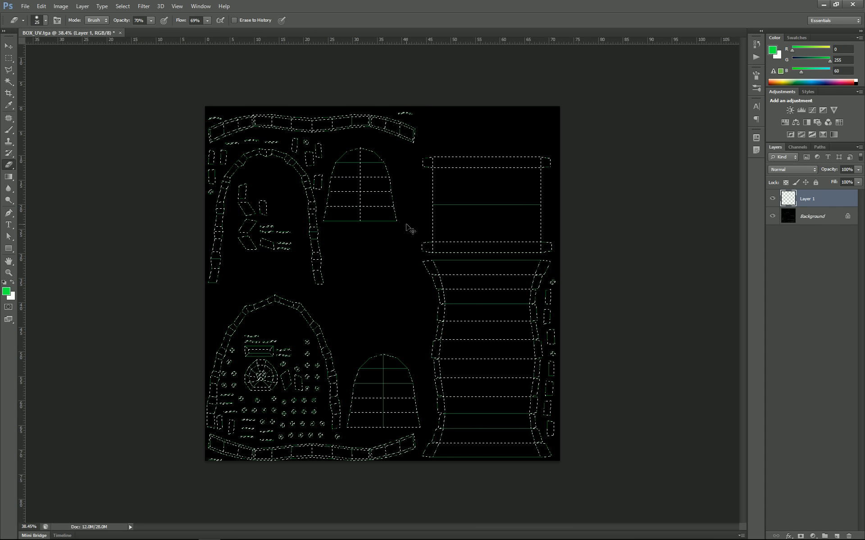
pyautogui.click(6, 291)
pyautogui.moveTo(228, 278); pyautogui.dragTo(229, 236)
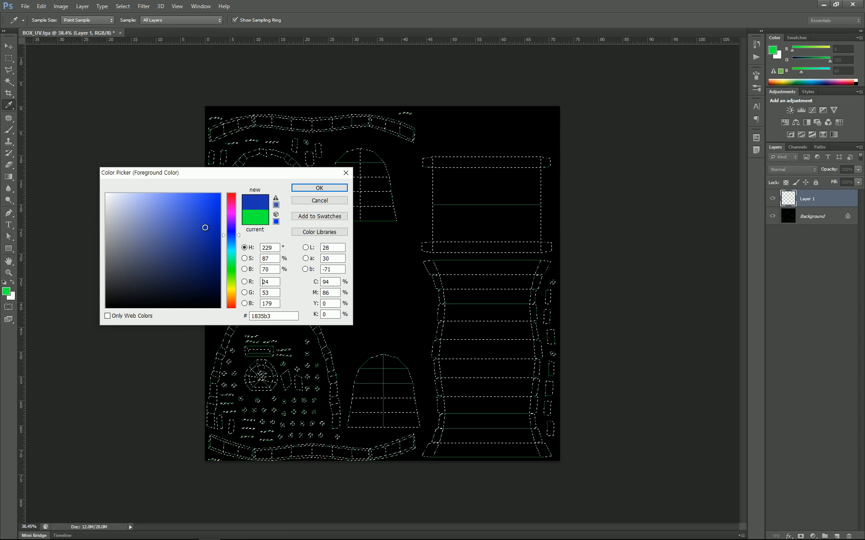
pyautogui.click(200, 194)
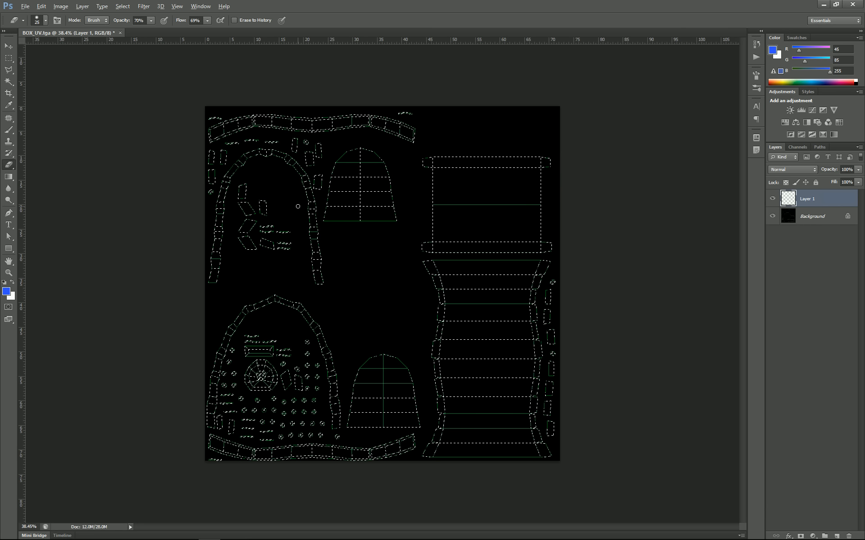
pyautogui.hotkey('ctrl', 'd')
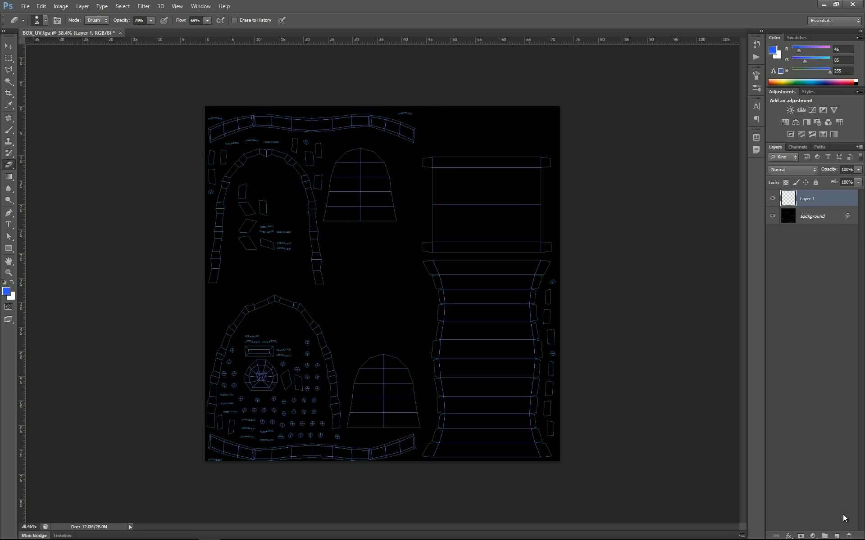
# Step: Add a new layer, place it between Layer 1 and the Background, and fill it with light grey bababa
pyautogui.click(838, 536)
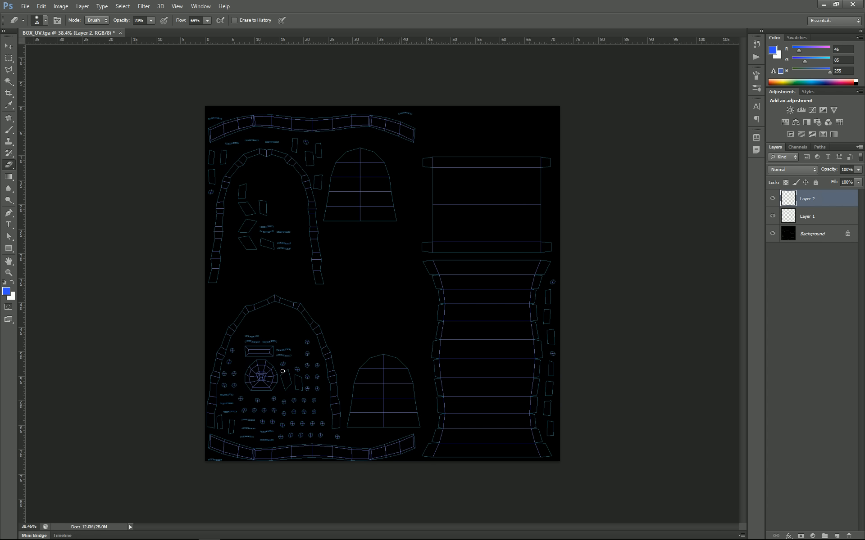
pyautogui.click(7, 292)
pyautogui.moveTo(200, 241)
pyautogui.mouseDown()
pyautogui.moveTo(90, 205)
pyautogui.moveTo(79, 216)
pyautogui.moveTo(196, 251)
pyautogui.moveTo(160, 274)
pyautogui.moveTo(172, 226)
pyautogui.moveTo(176, 235)
pyautogui.moveTo(104, 207)
pyautogui.moveTo(91, 279)
pyautogui.moveTo(89, 210)
pyautogui.moveTo(87, 224)
pyautogui.mouseUp()
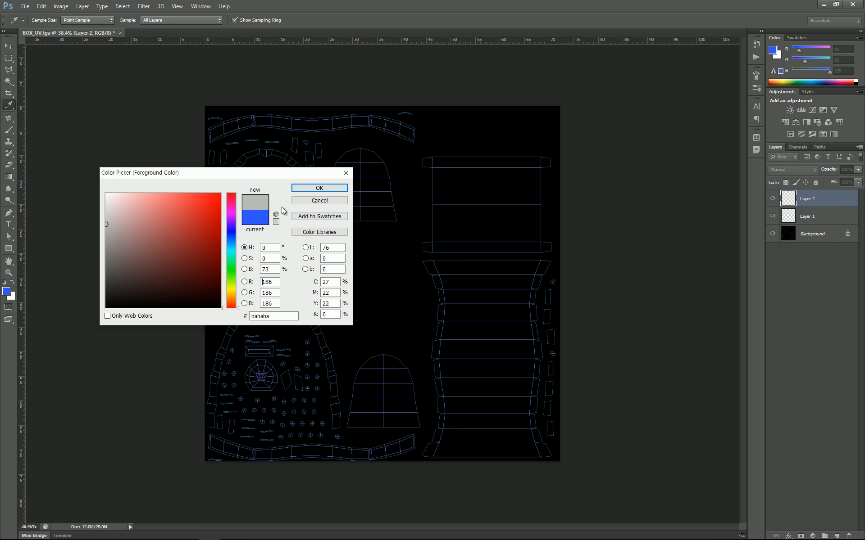
pyautogui.click(310, 188)
pyautogui.press('e')
pyautogui.moveTo(813, 205); pyautogui.dragTo(807, 233)
pyautogui.hotkey('alt', 'BackSpace')
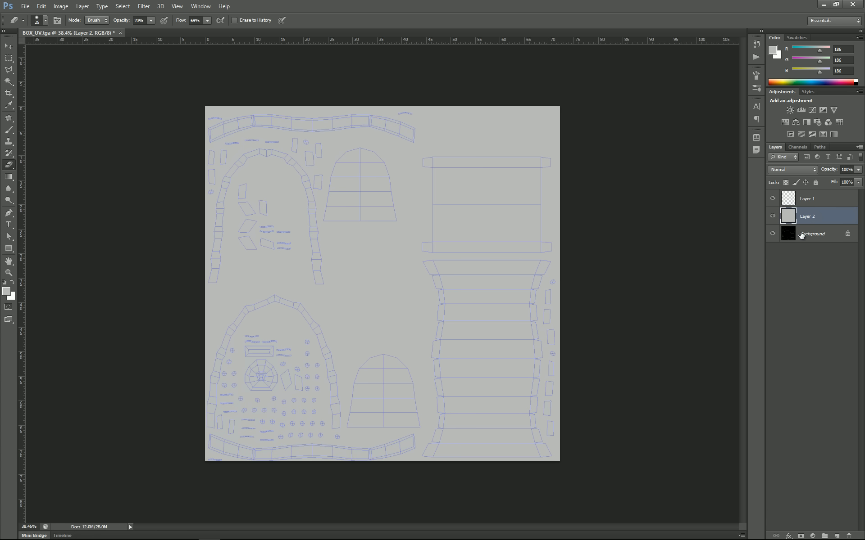
# Step: Load Layer 1's UV lines as a selection, fill them with pure blue (RGB 0, 6, 255), and deselect
pyautogui.click(812, 237)
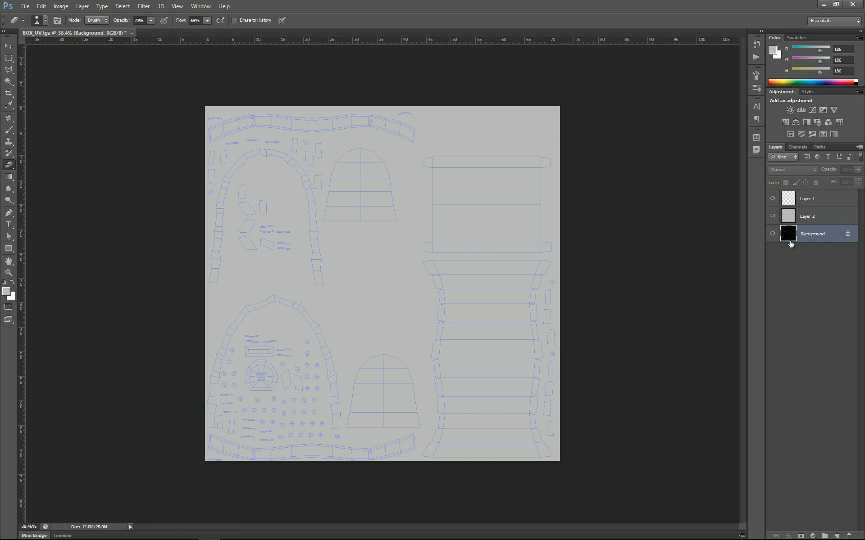
pyautogui.click(804, 201)
pyautogui.click(811, 217)
pyautogui.click(811, 205)
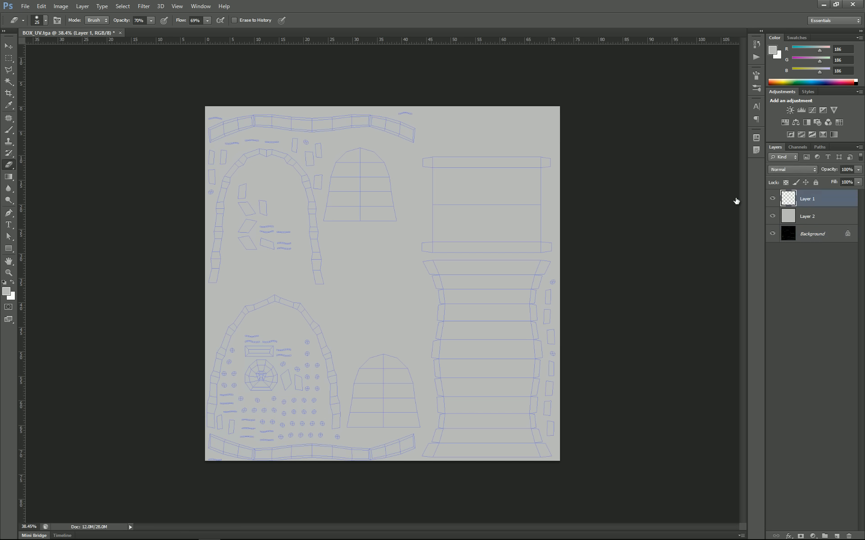
pyautogui.keyDown('ctrl'); pyautogui.click(787, 199); pyautogui.keyUp('ctrl')
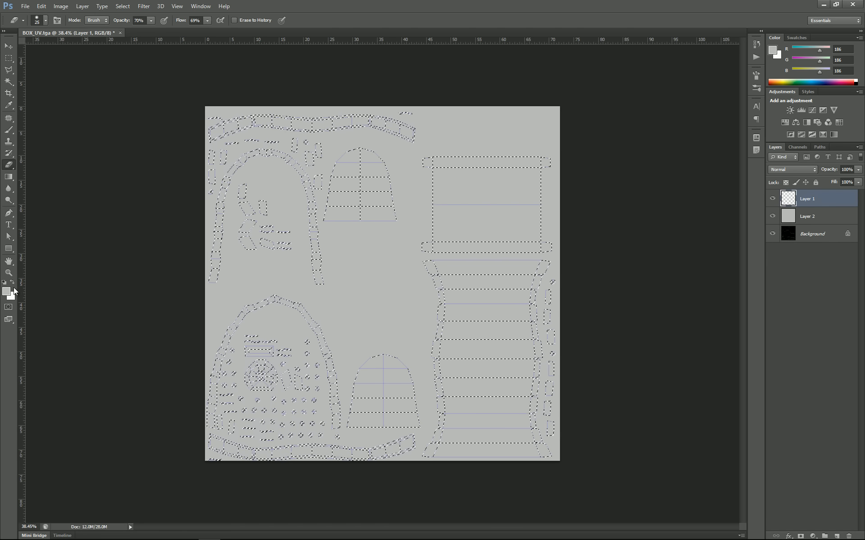
pyautogui.click(8, 105)
pyautogui.click(7, 290)
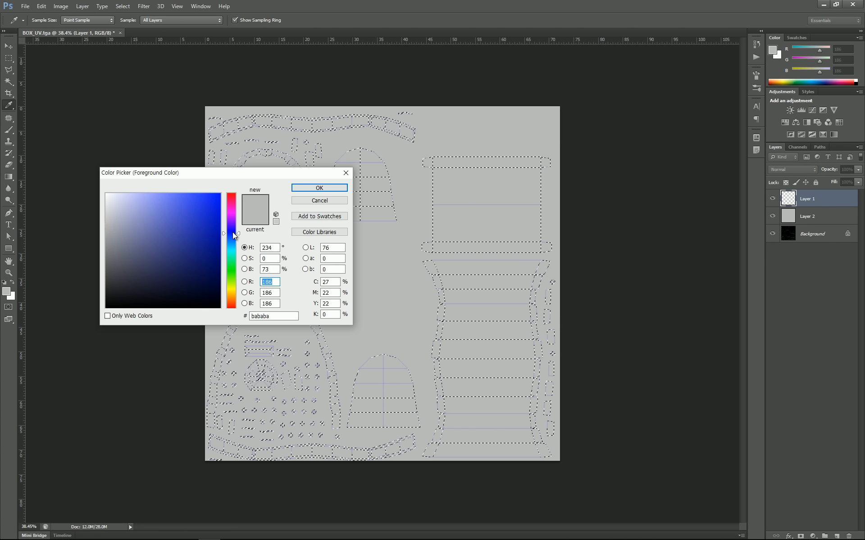
pyautogui.click(220, 194)
pyautogui.click(315, 187)
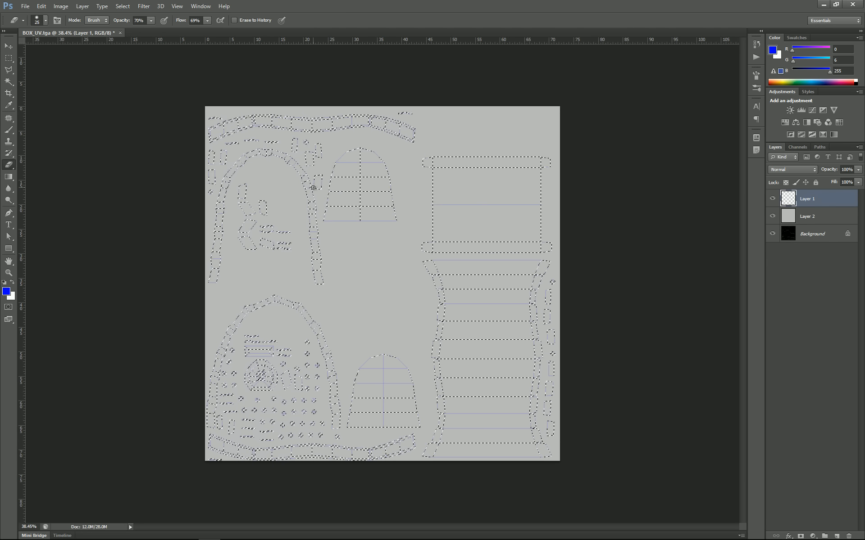
pyautogui.press('e')
pyautogui.hotkey('alt', 'BackSpace')
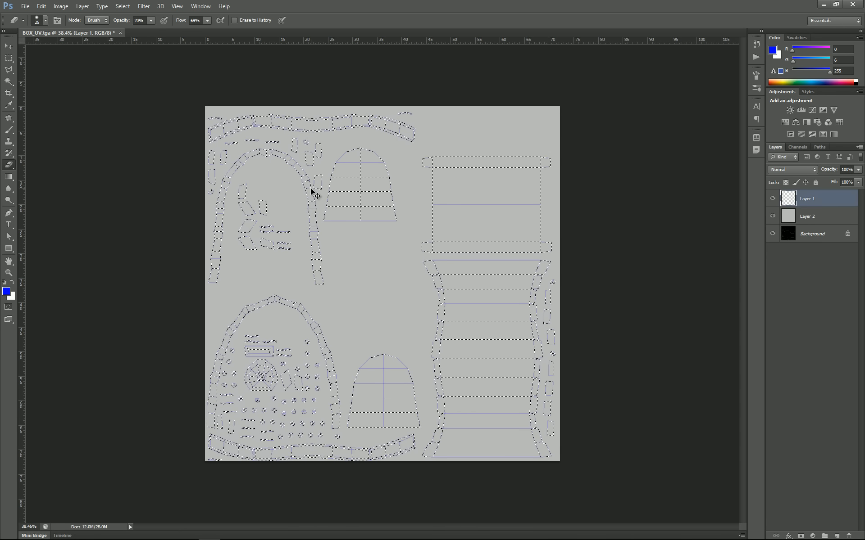
pyautogui.hotkey('ctrl', 'd')
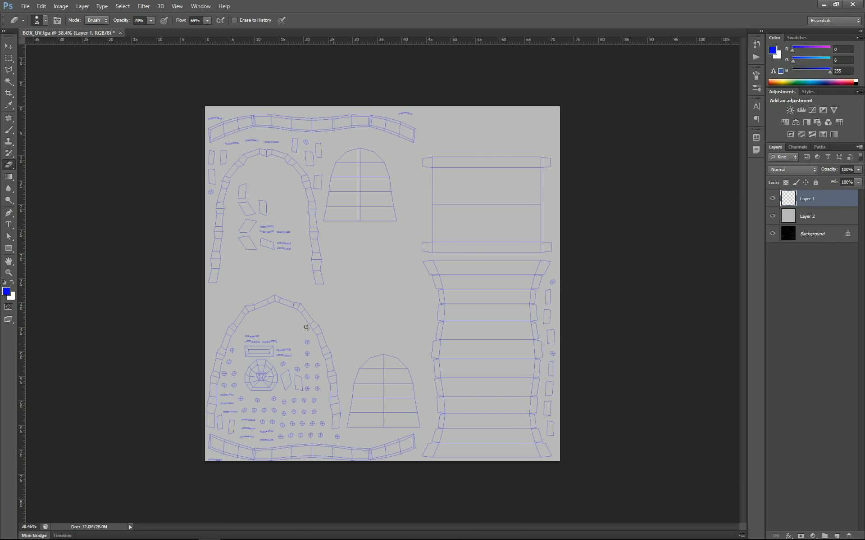
pyautogui.scroll(10, 291, 243)
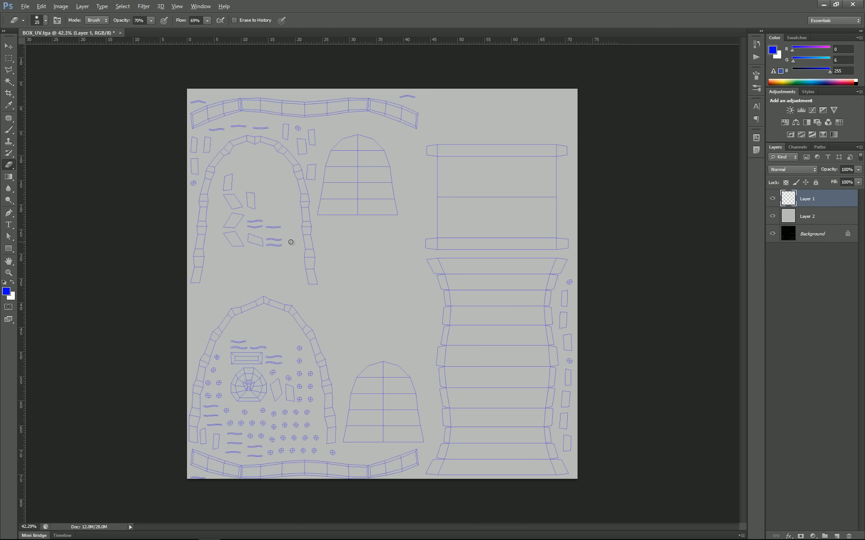
pyautogui.moveTo(285, 167); pyautogui.dragTo(303, 275)
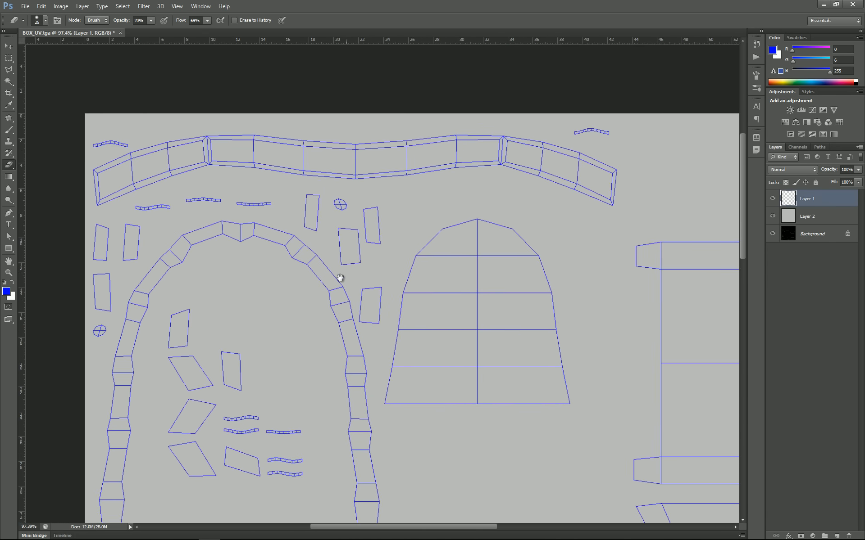
pyautogui.moveTo(372, 281); pyautogui.dragTo(189, 177)
pyautogui.scroll(-1, 366, 233)
pyautogui.scroll(-7, 366, 233)
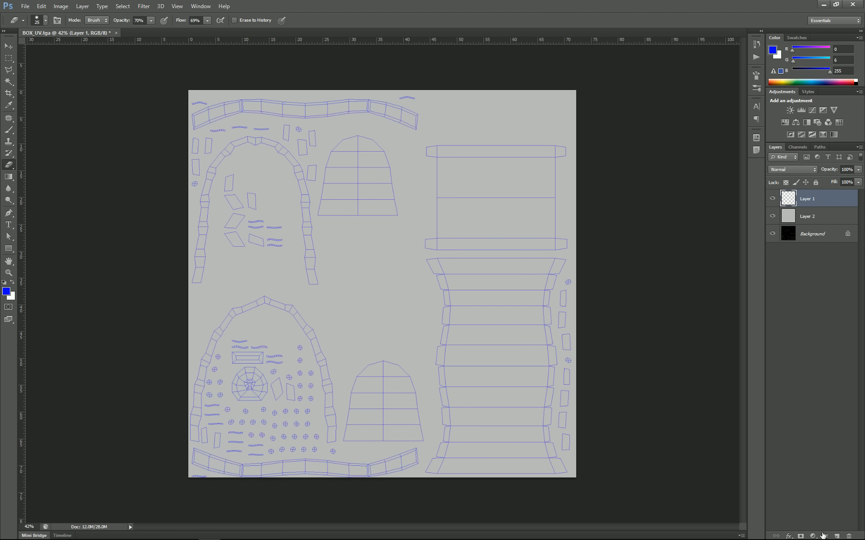
# Step: Add a new layer above Layer 1 and fill it with brown-orange (RGB 182, 116, 0)
pyautogui.click(836, 536)
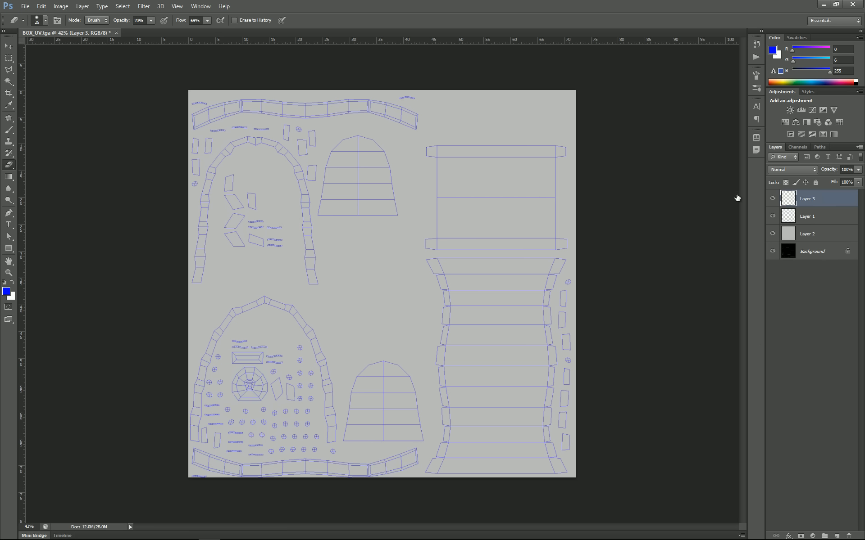
pyautogui.moveTo(380, 210); pyautogui.dragTo(390, 209)
pyautogui.click(6, 291)
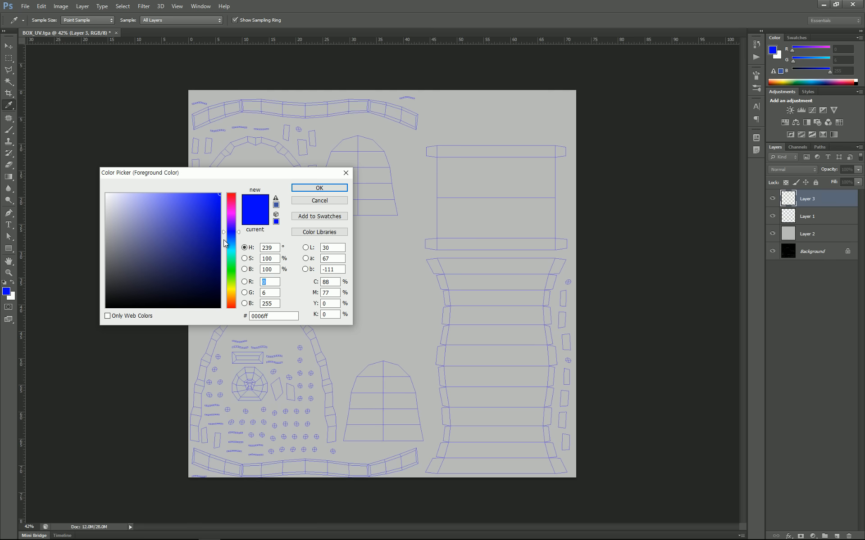
pyautogui.moveTo(224, 243); pyautogui.dragTo(235, 296)
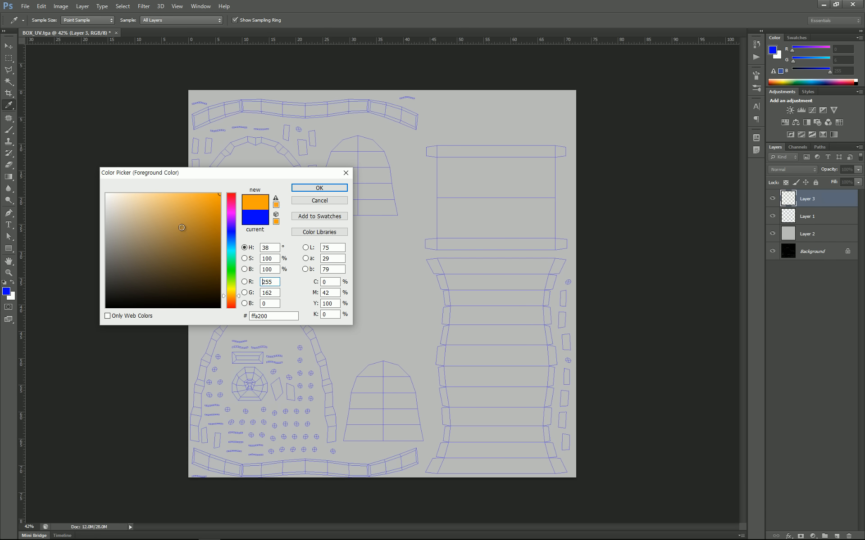
pyautogui.moveTo(182, 228); pyautogui.dragTo(230, 233)
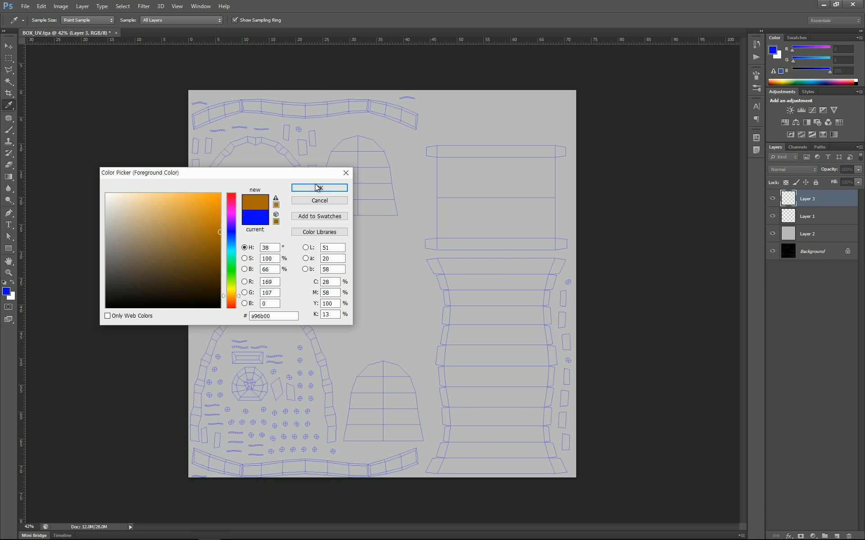
pyautogui.click(220, 226)
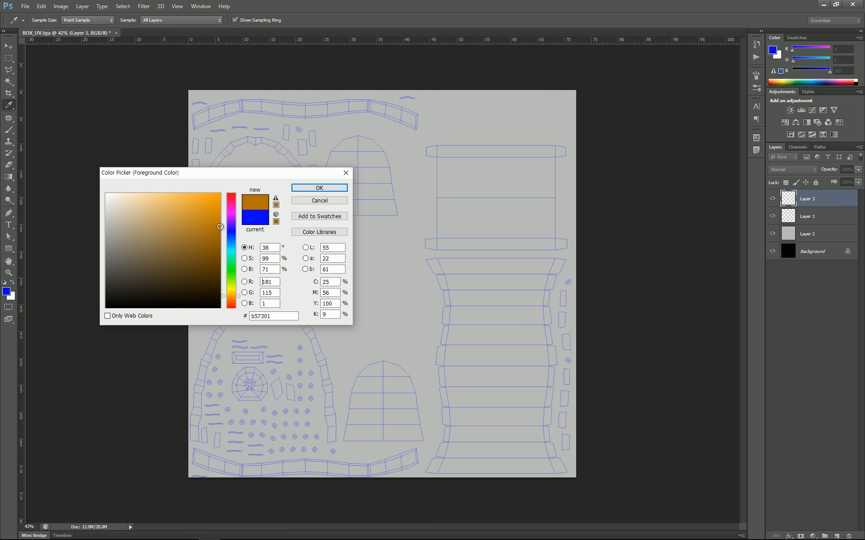
pyautogui.click(304, 194)
pyautogui.press('e')
pyautogui.hotkey('alt', 'BackSpace')
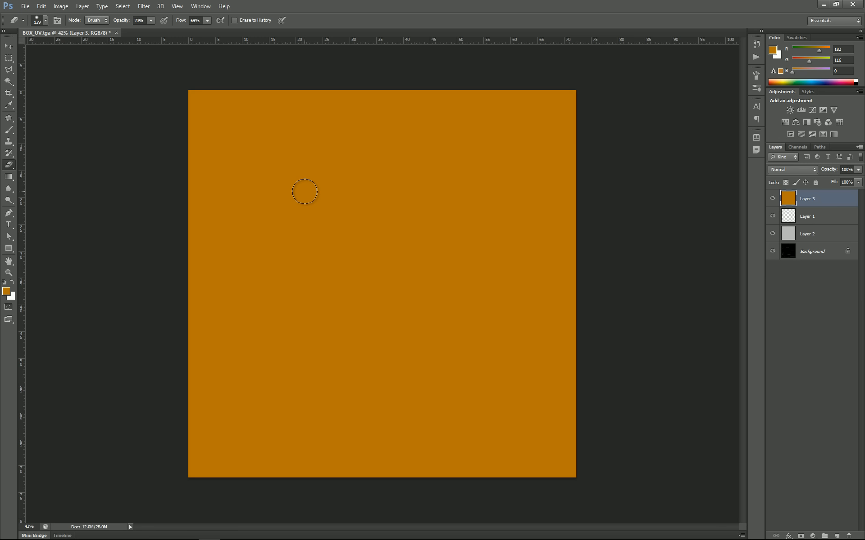
# Step: Move the brown-orange layer beneath Layer 1 and toggle Layer 1's visibility to check the UV lines over it
pyautogui.moveTo(823, 200); pyautogui.dragTo(829, 225)
pyautogui.click(815, 205)
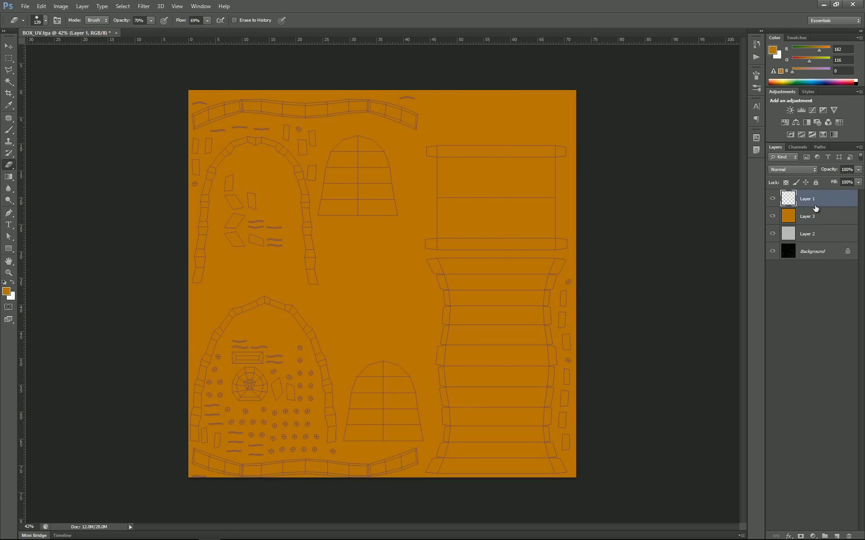
pyautogui.click(774, 200)
pyautogui.click(774, 200)
pyautogui.click(774, 200)
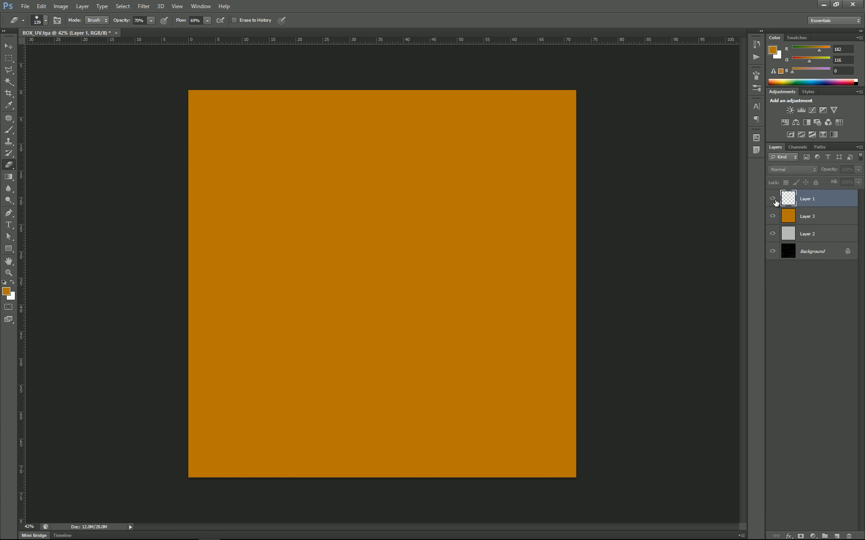
pyautogui.click(774, 200)
pyautogui.click(774, 200)
# Step: Select the brown-orange Layer 3 and examine the arched panel's UV lines up close
pyautogui.click(817, 231)
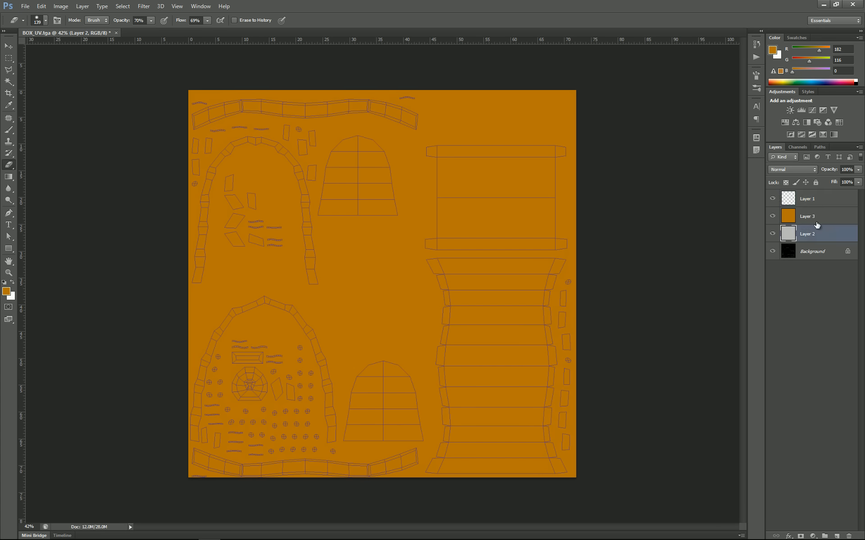
pyautogui.click(817, 217)
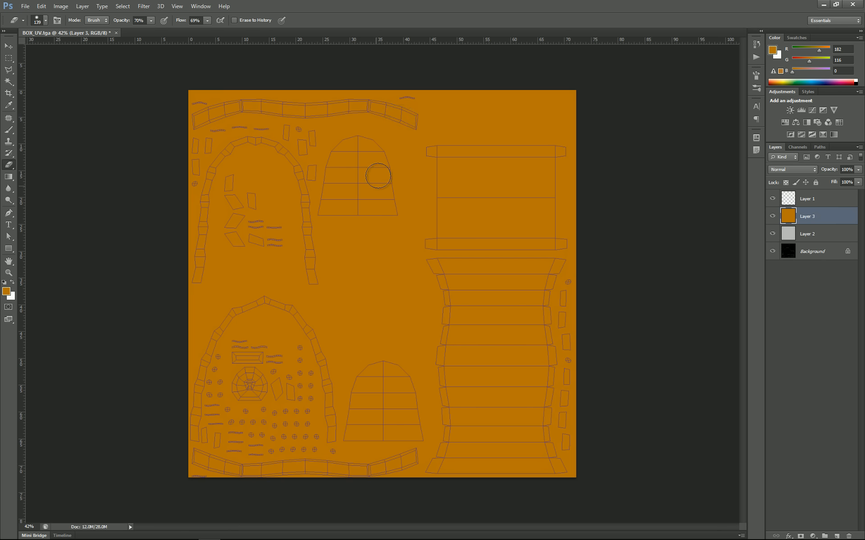
pyautogui.scroll(2, 358, 139)
pyautogui.scroll(4, 358, 139)
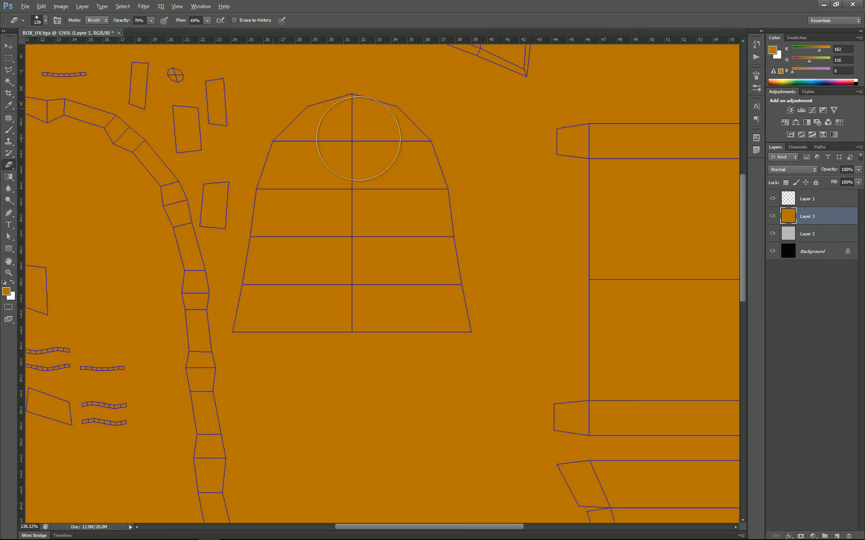
pyautogui.scroll(-3, 358, 140)
pyautogui.scroll(-2, 358, 141)
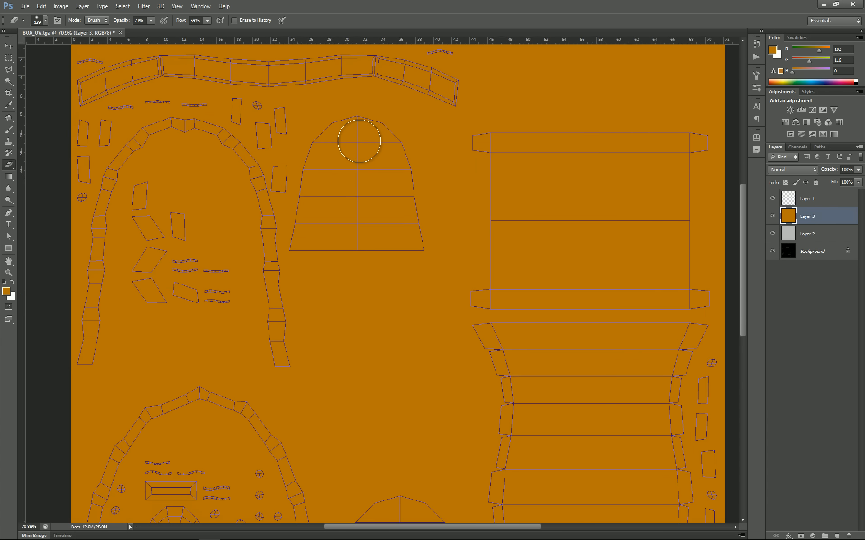
# Step: Switch from Photoshop to Chrome and open the Google home page in the existing Google search tab
pyautogui.click(824, 5)
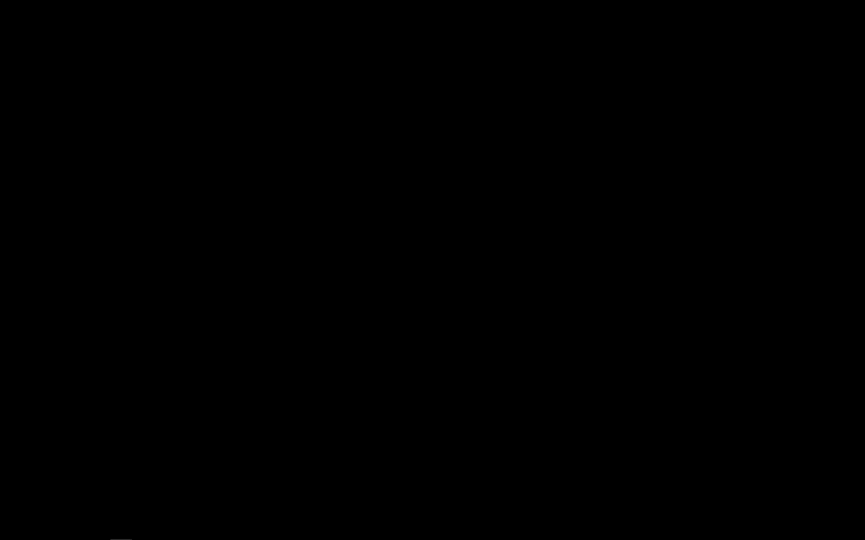
pyautogui.click(143, 535)
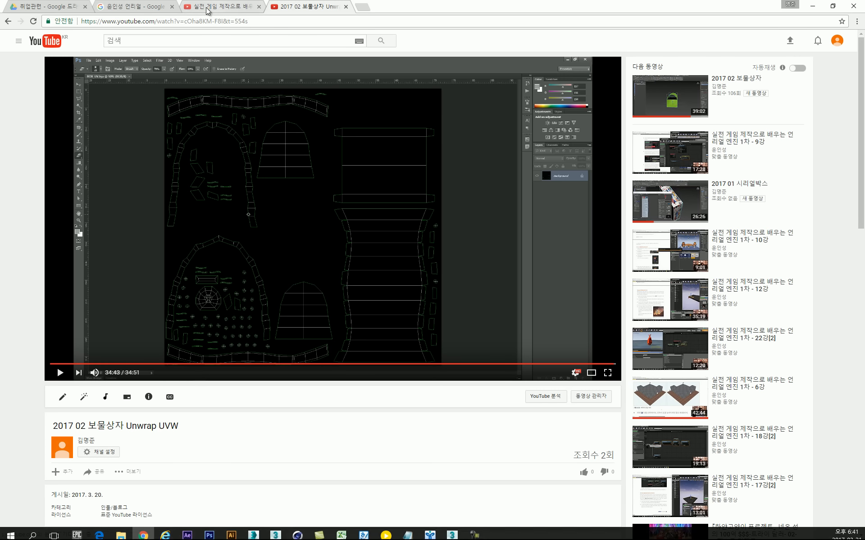
pyautogui.click(124, 6)
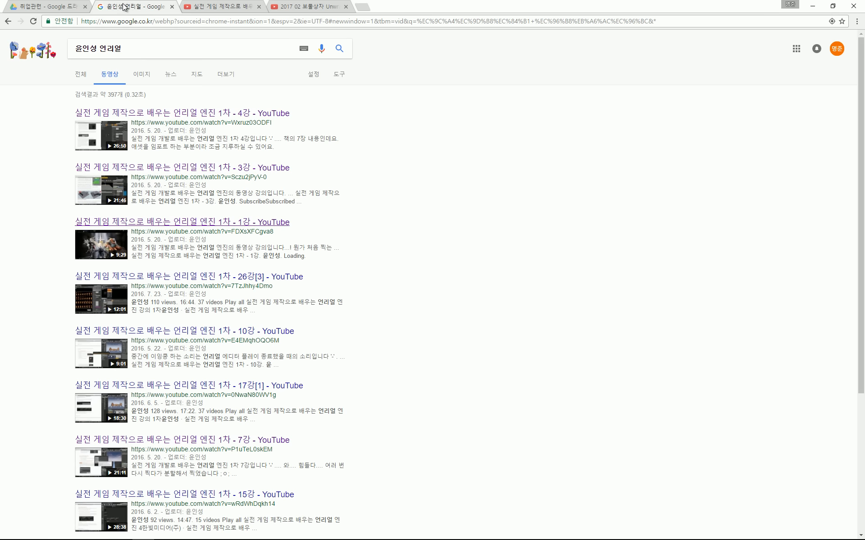
pyautogui.click(44, 53)
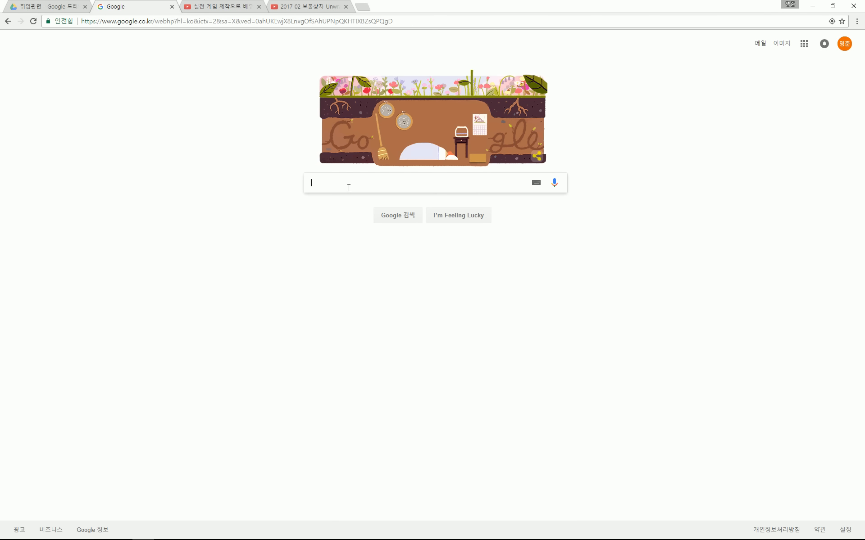
# Step: Search Google for "wood texture"
pyautogui.write('ㅈ')
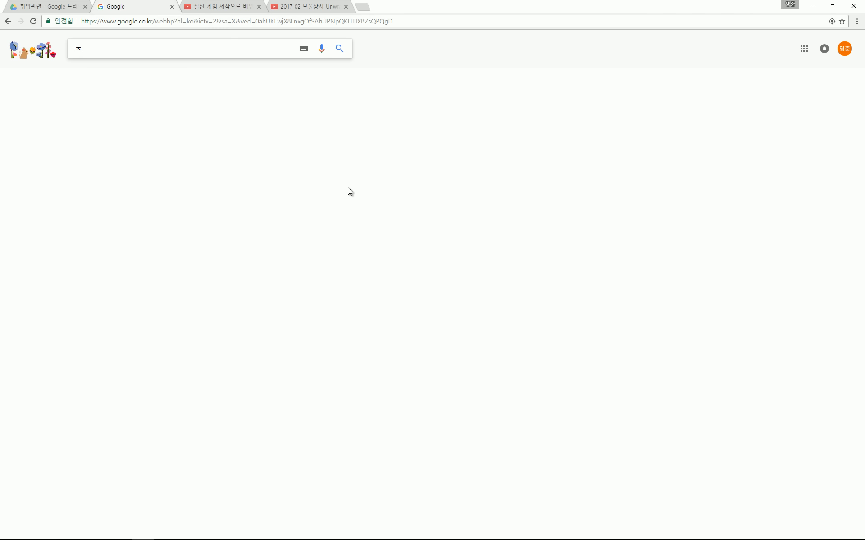
pyautogui.press('BackSpace')
pyautogui.write('wood')
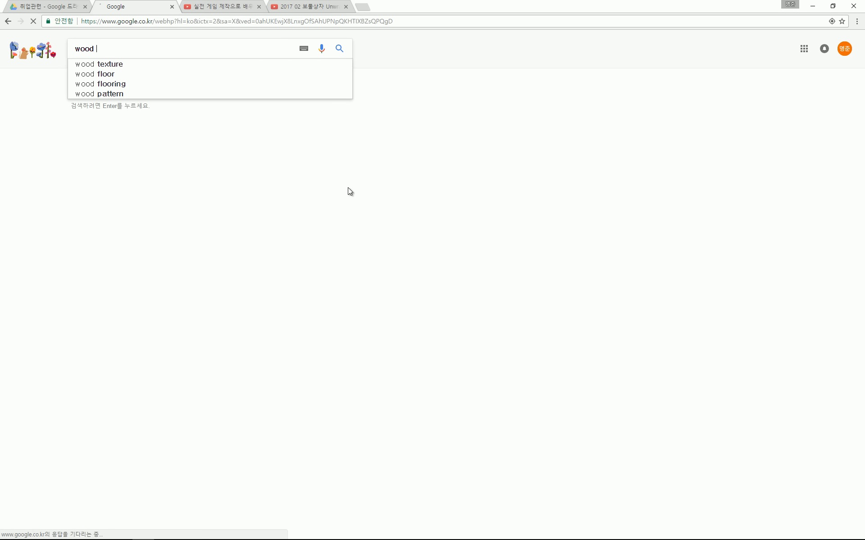
pyautogui.press('Down')
pyautogui.press('Return')
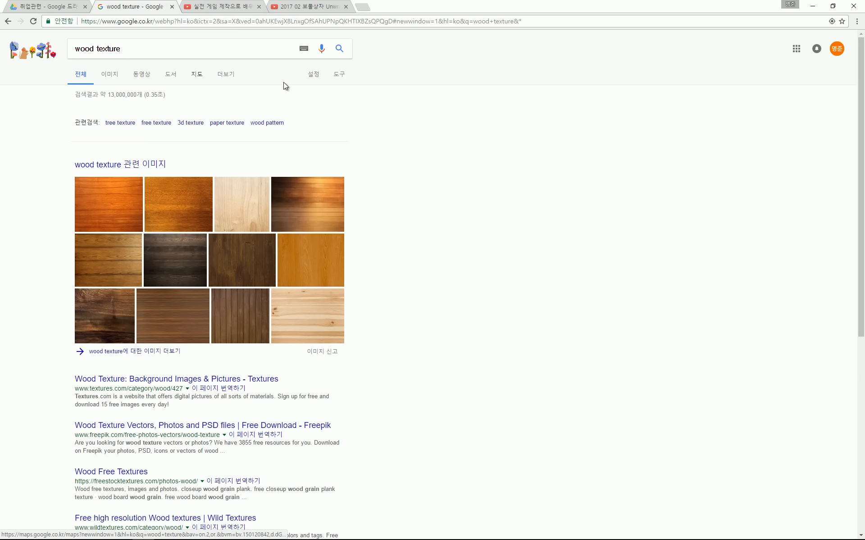
pyautogui.click(339, 76)
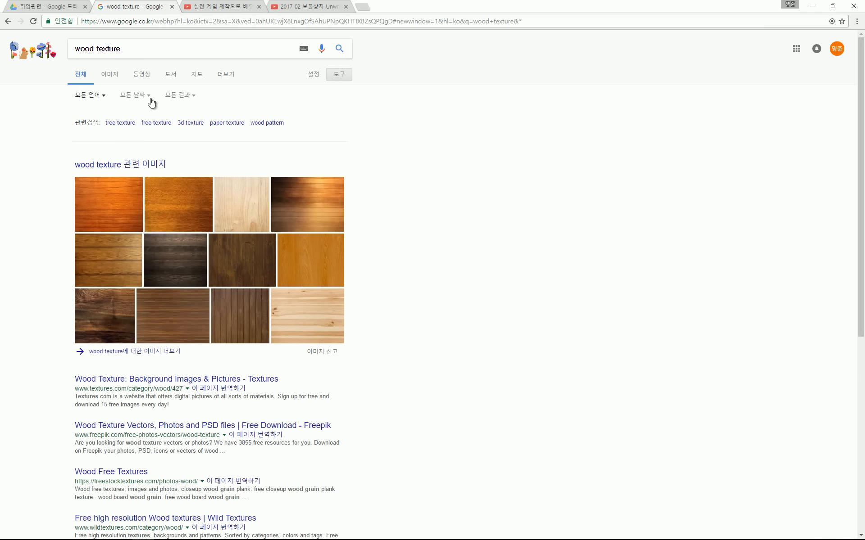
pyautogui.click(182, 98)
pyautogui.click(181, 98)
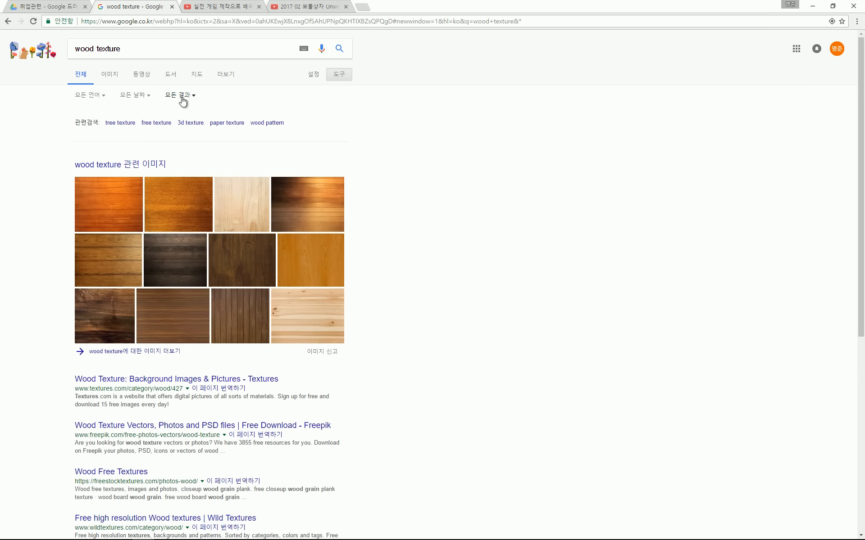
pyautogui.click(314, 75)
pyautogui.click(285, 88)
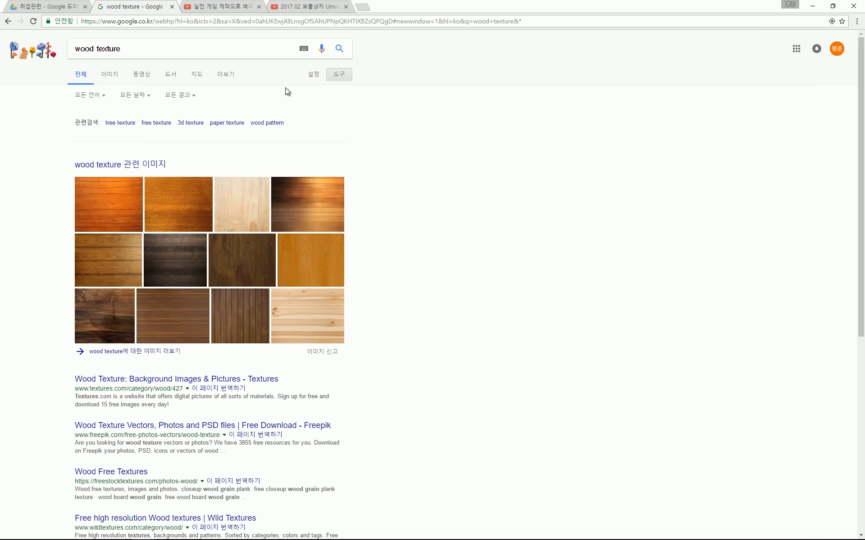
pyautogui.click(345, 77)
pyautogui.click(219, 77)
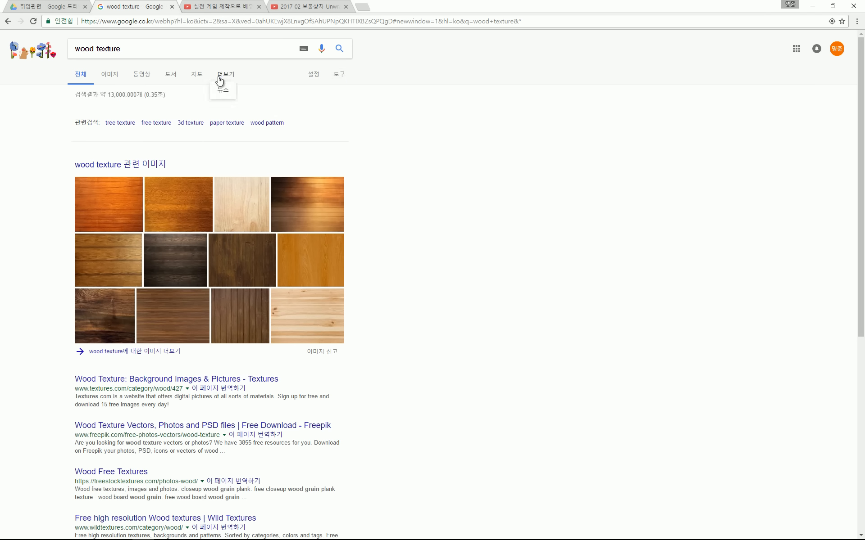
pyautogui.click(339, 75)
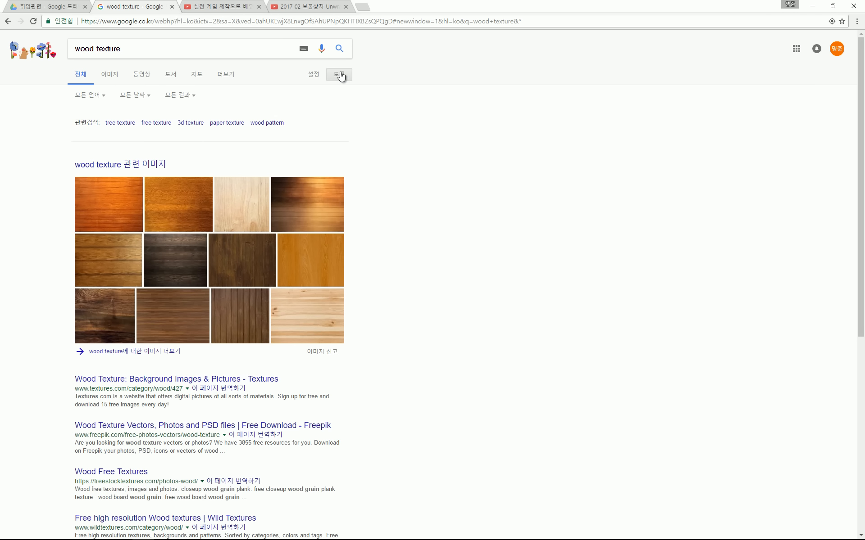
pyautogui.click(340, 76)
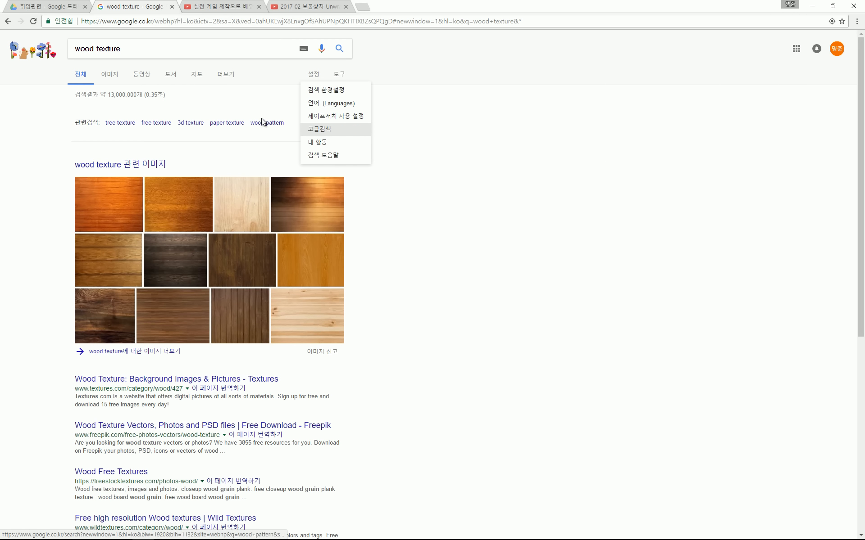
pyautogui.click(165, 87)
# Step: Show the image results for wood texture and filter them to large size (큰 사이즈)
pyautogui.click(119, 78)
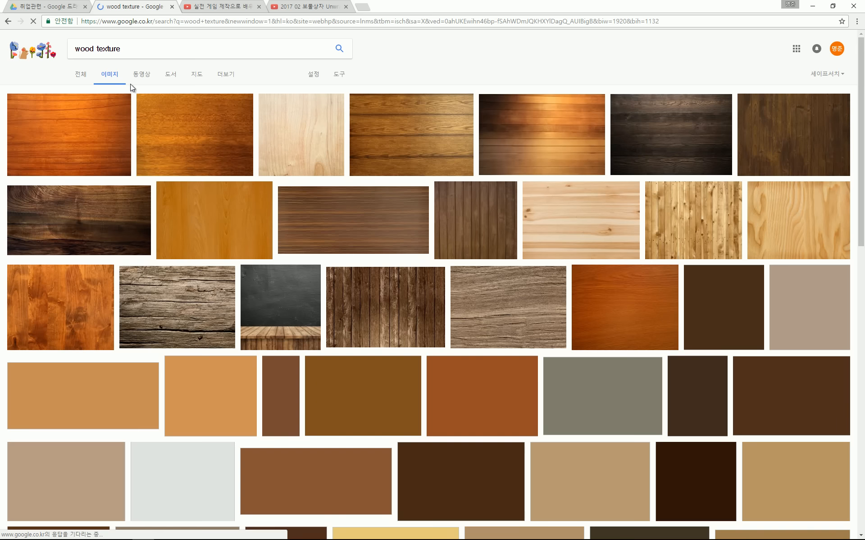
pyautogui.click(312, 77)
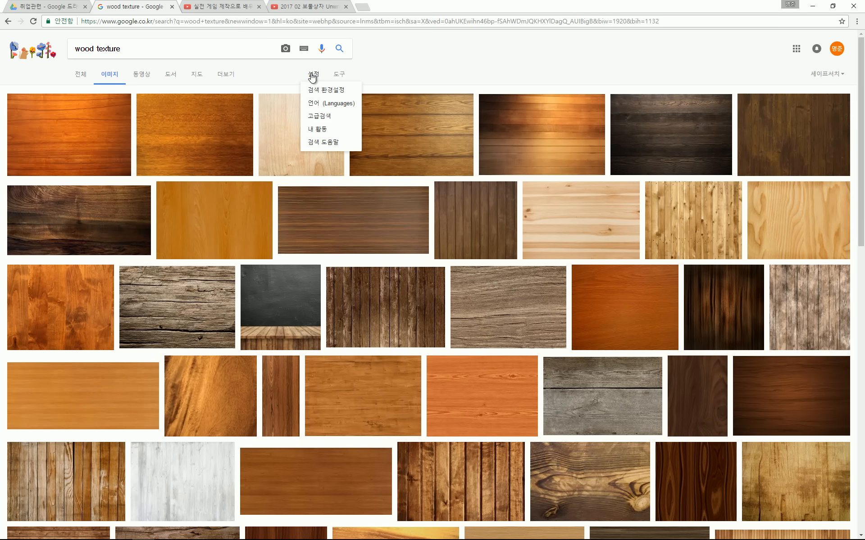
pyautogui.click(340, 80)
pyautogui.click(88, 92)
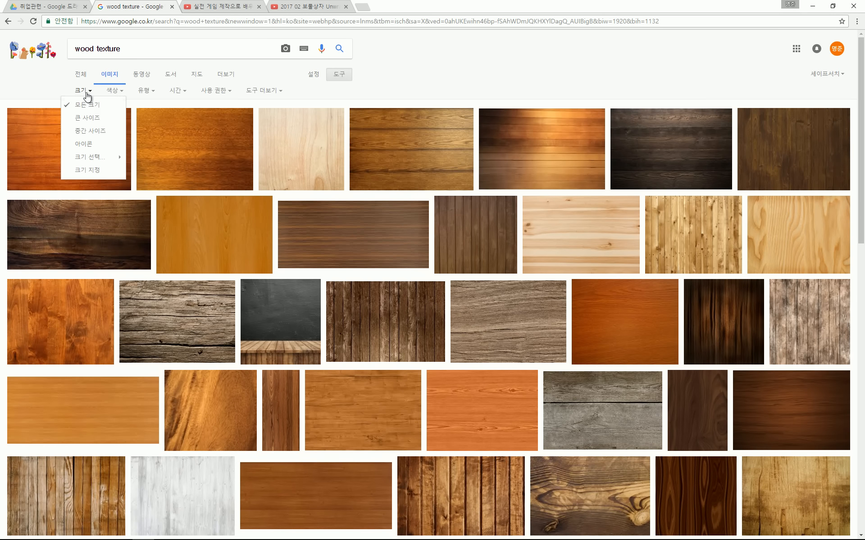
pyautogui.click(92, 119)
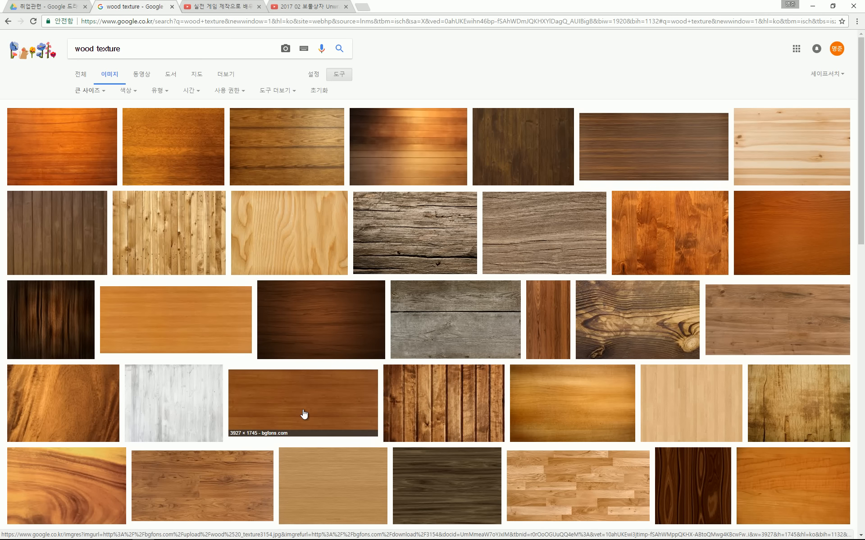
# Step: Browse the large wood texture results and open the full-size grey-brown cracked wood image from Public Domain Pictures
pyautogui.scroll(-4, 303, 409)
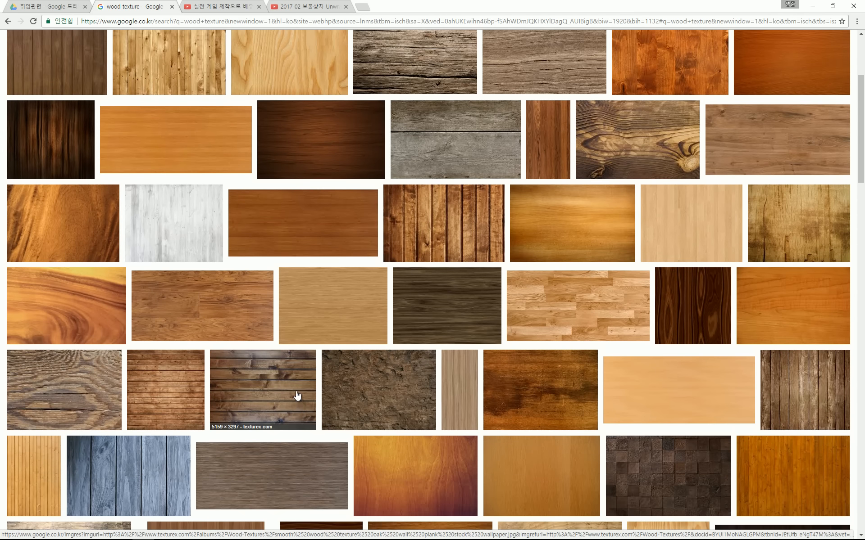
pyautogui.scroll(-2, 228, 358)
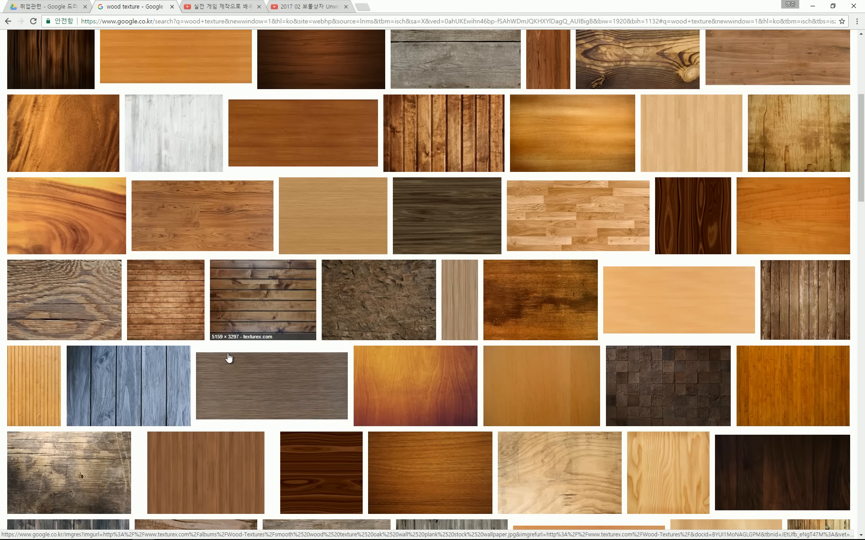
pyautogui.scroll(-2, 555, 375)
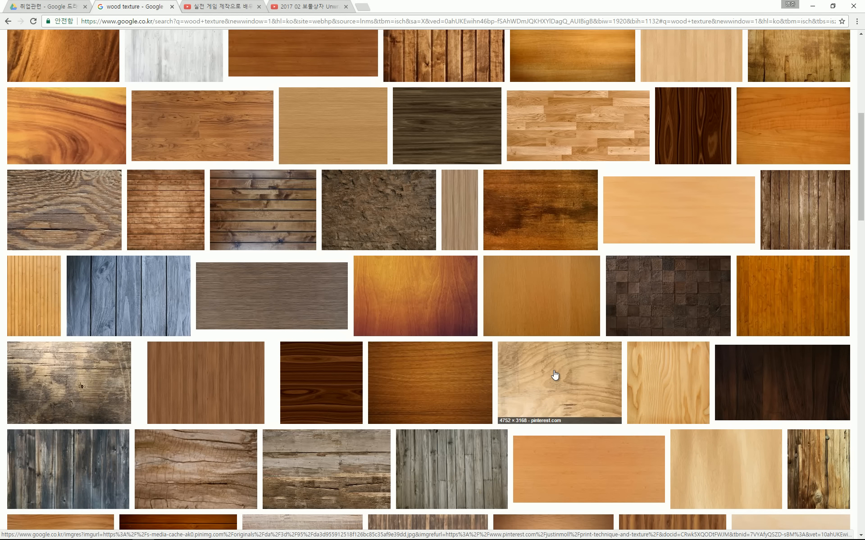
pyautogui.scroll(-3, 555, 375)
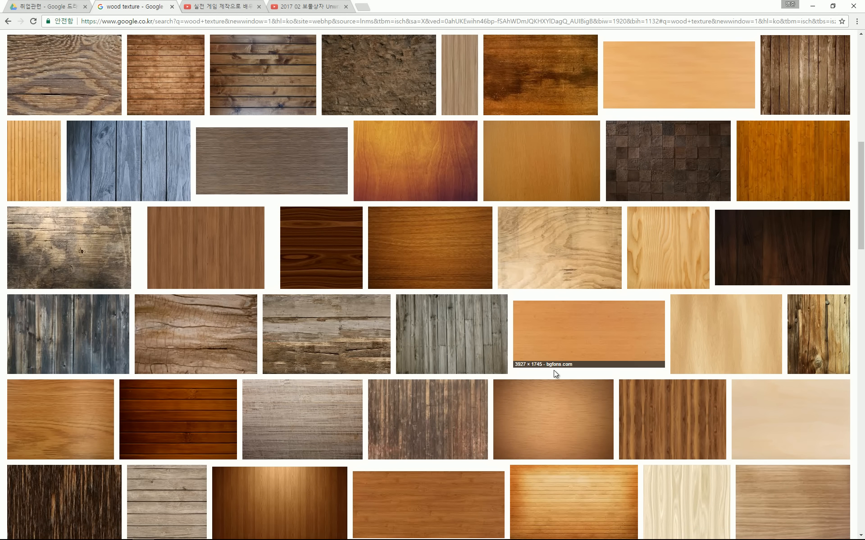
pyautogui.scroll(-2, 554, 370)
pyautogui.scroll(6, 554, 370)
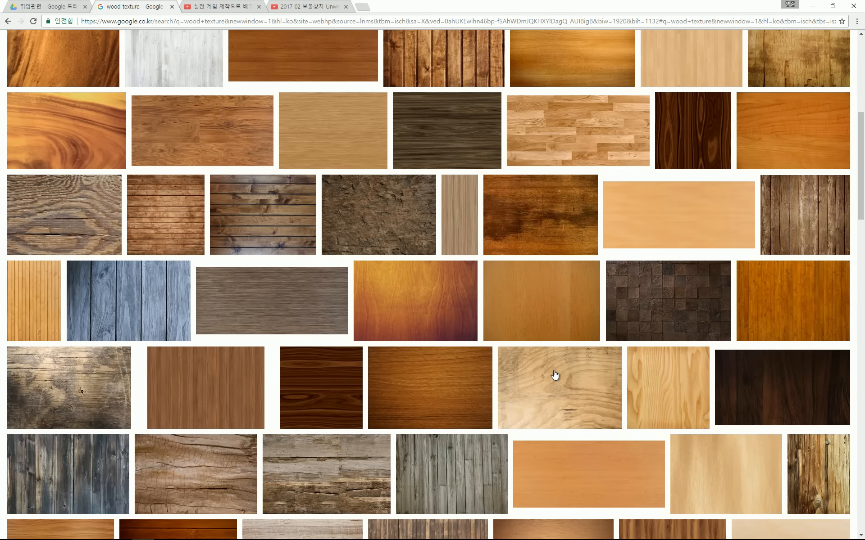
pyautogui.scroll(7, 555, 374)
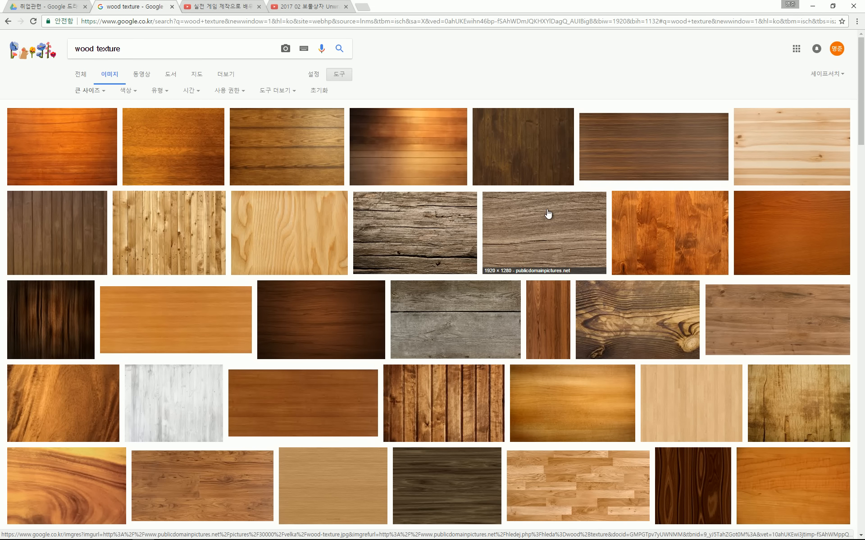
pyautogui.click(540, 234)
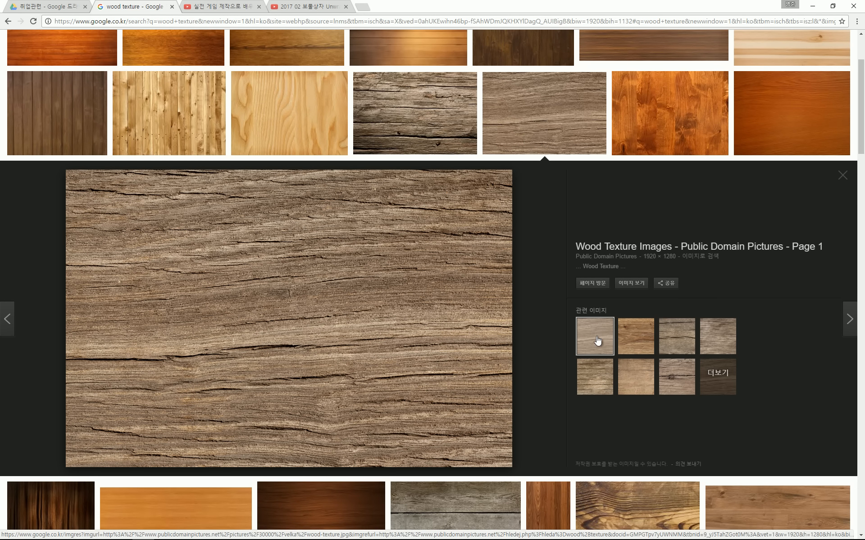
pyautogui.click(630, 282)
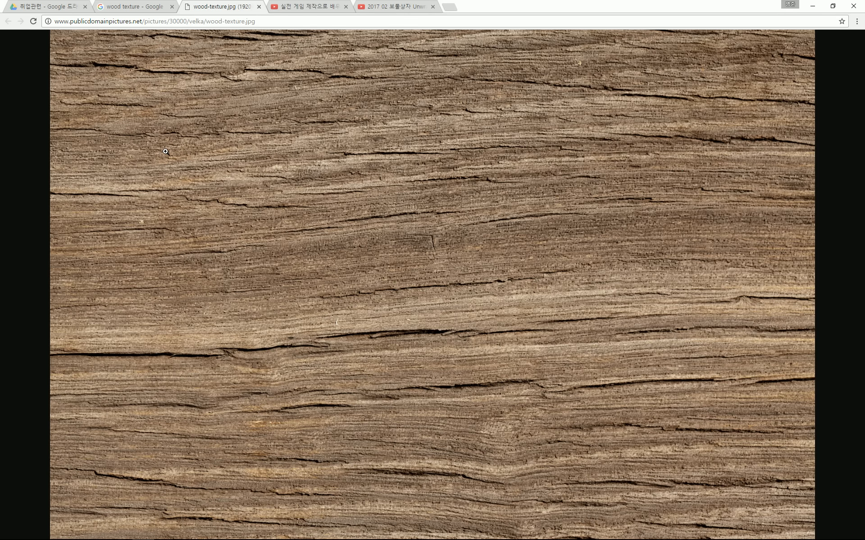
# Step: Save the wood image to the desktop (바탕 화면) as a JPEG named wood-texture
pyautogui.rightClick(200, 131)
pyautogui.click(234, 147)
pyautogui.click(41, 98)
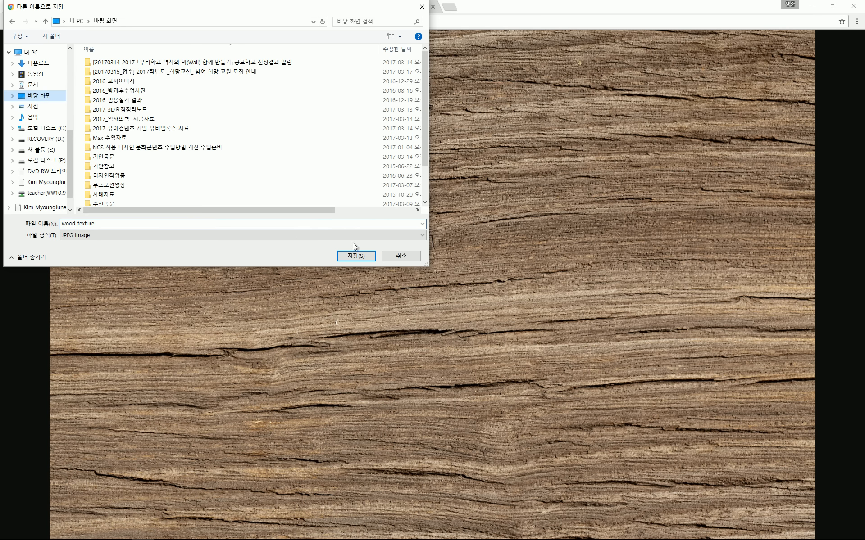
pyautogui.click(358, 259)
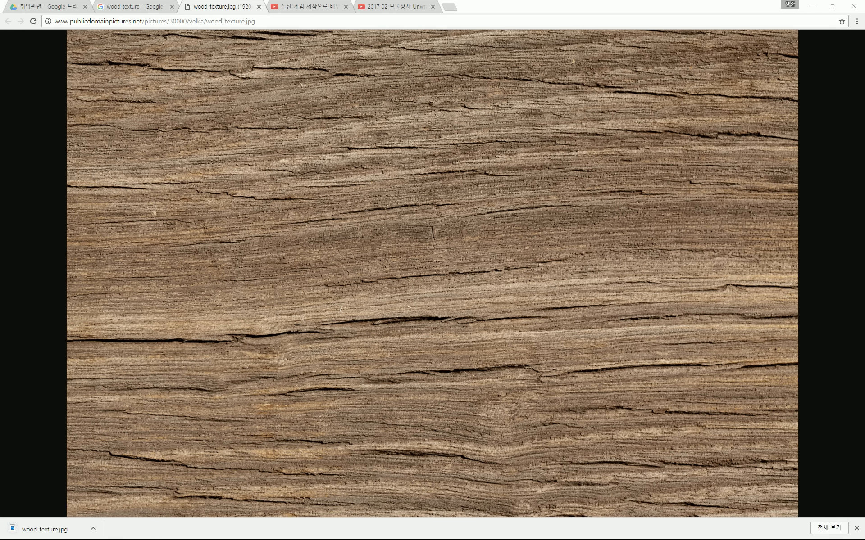
# Step: Put the wood-texture file in the 02_보물상자 project's sceneassets images folder and minimize the browser and folder windows
pyautogui.moveTo(0, 68); pyautogui.dragTo(434, 86)
pyautogui.rightClick(435, 290)
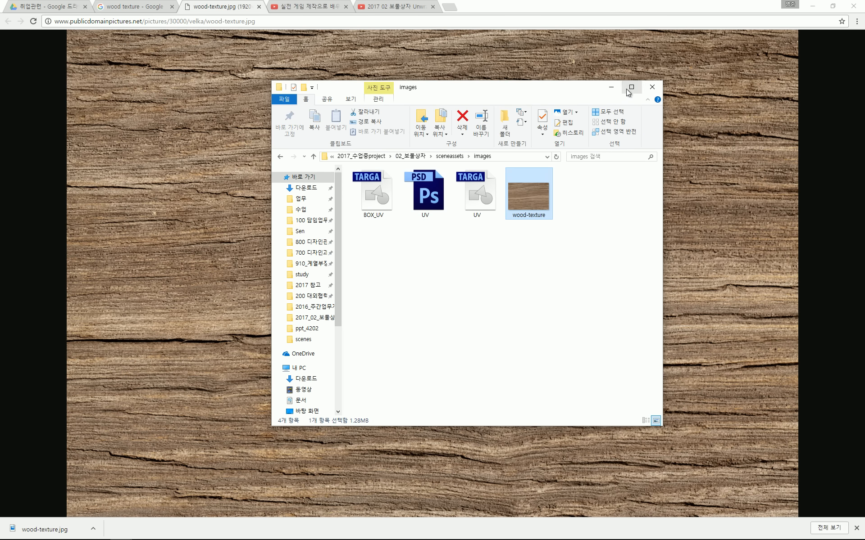
pyautogui.click(813, 6)
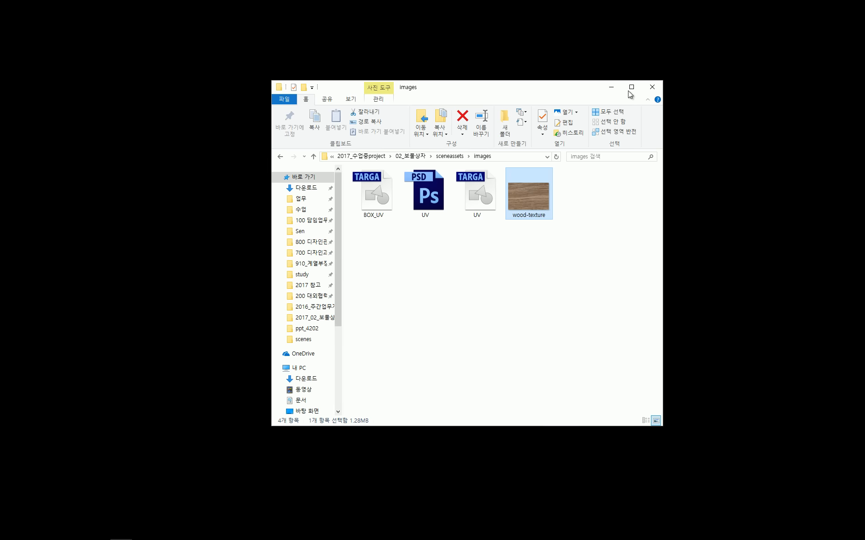
pyautogui.click(612, 88)
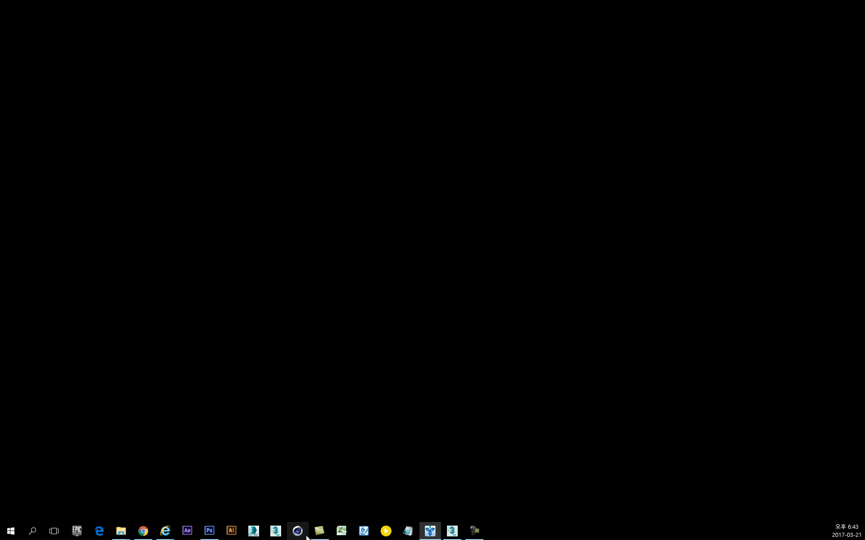
# Step: Switch to Photoshop, place the wood-texture image above Layer 3 and move it to the canvas's upper-left corner
pyautogui.click(215, 532)
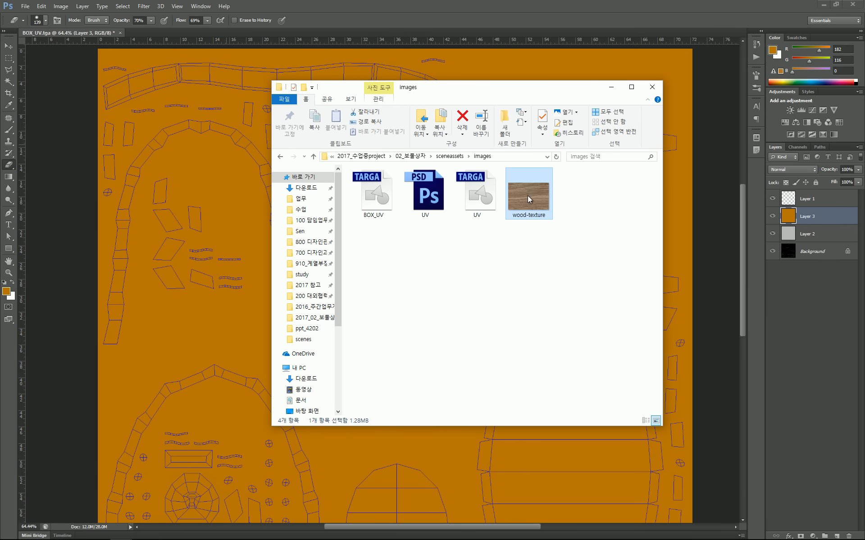
pyautogui.moveTo(528, 195); pyautogui.dragTo(187, 180)
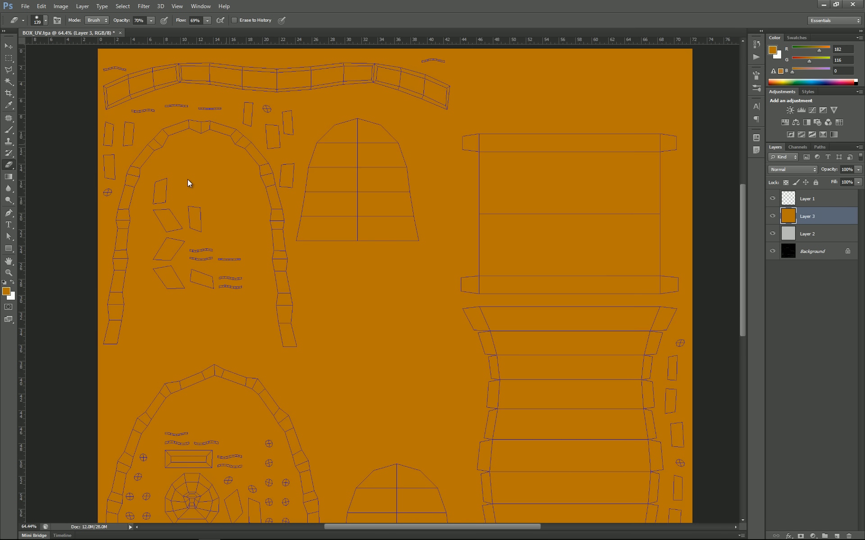
pyautogui.scroll(-2, 379, 246)
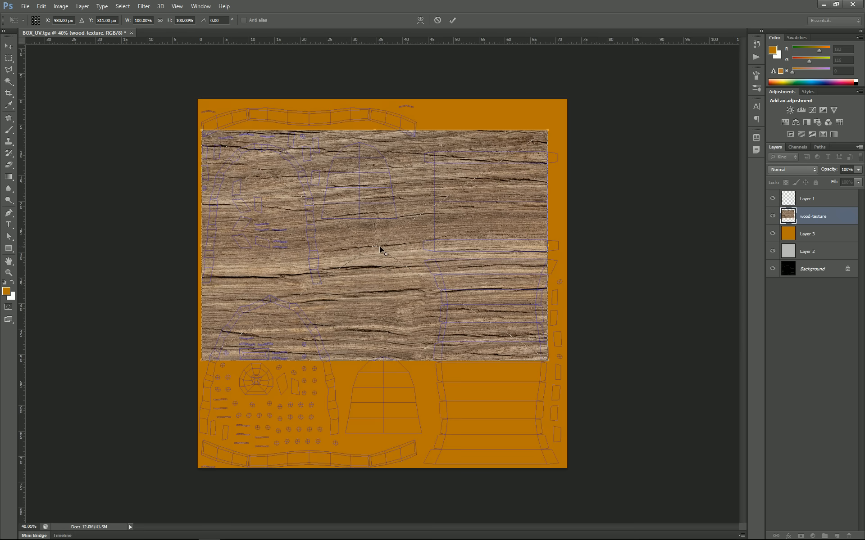
pyautogui.click(8, 46)
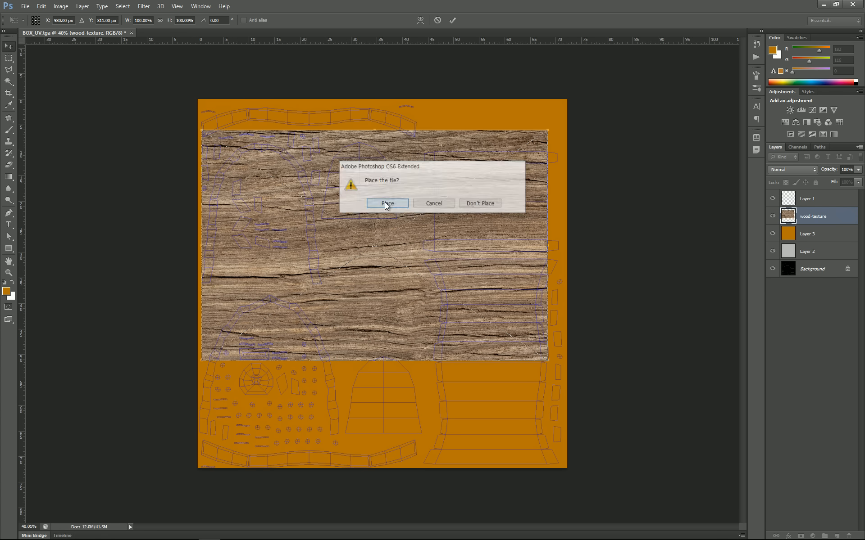
pyautogui.click(387, 203)
pyautogui.scroll(2, 403, 223)
pyautogui.moveTo(403, 223); pyautogui.dragTo(432, 189)
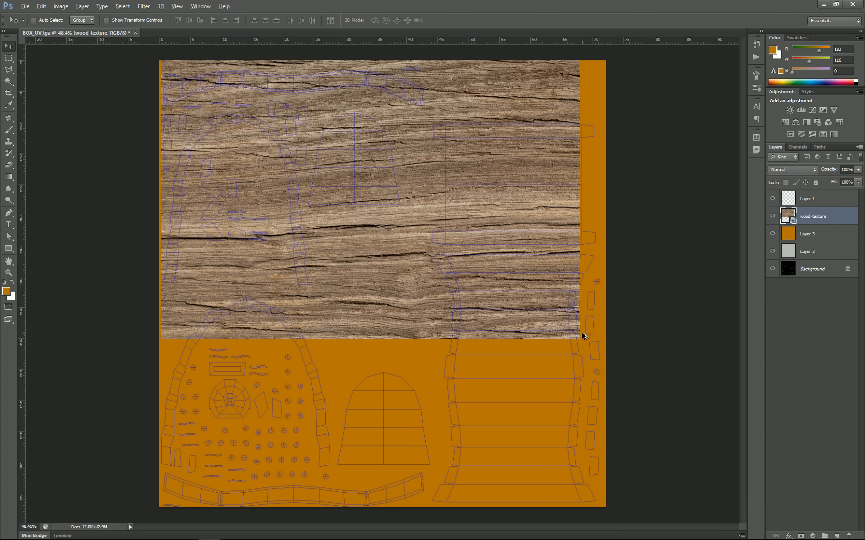
# Step: Scale the wood texture to about 57% and duplicate it sideways to cover the canvas's upper strip
pyautogui.hotkey('ctrl', 't')
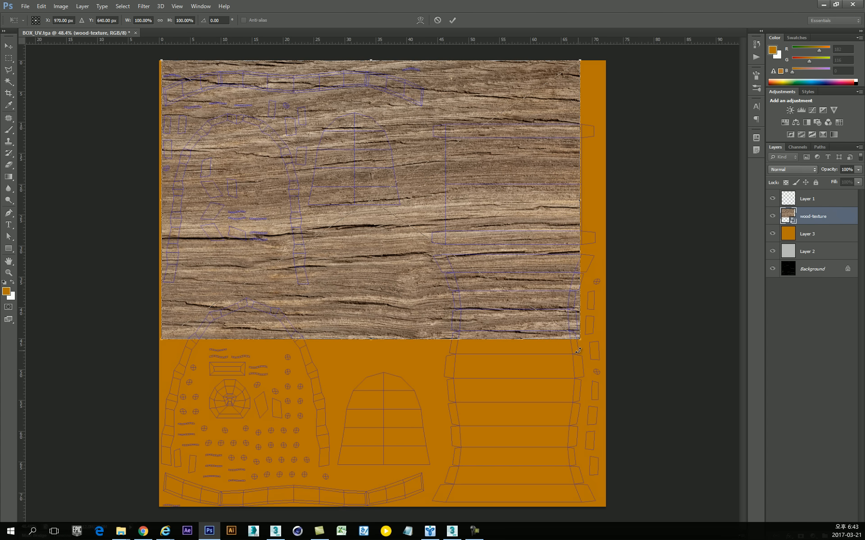
pyautogui.moveTo(578, 336); pyautogui.dragTo(425, 177)
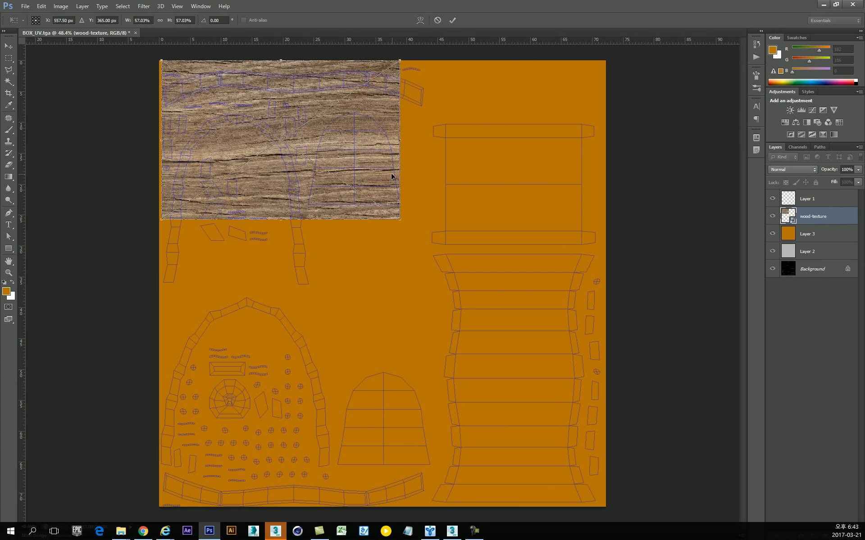
pyautogui.press('Return')
pyautogui.moveTo(295, 118); pyautogui.dragTo(507, 165)
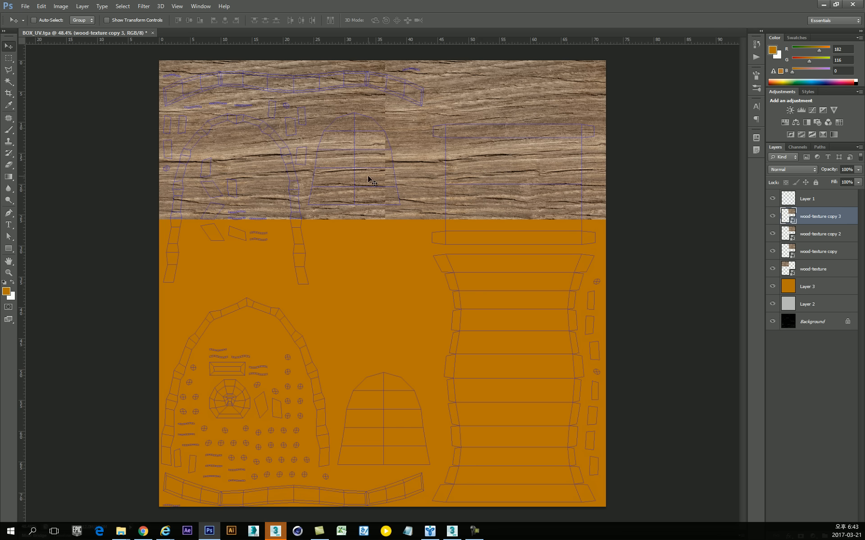
# Step: Delete the surplus layers wood-texture copy 2 and wood-texture copy 3
pyautogui.keyDown('shift'); pyautogui.click(810, 233); pyautogui.keyUp('shift')
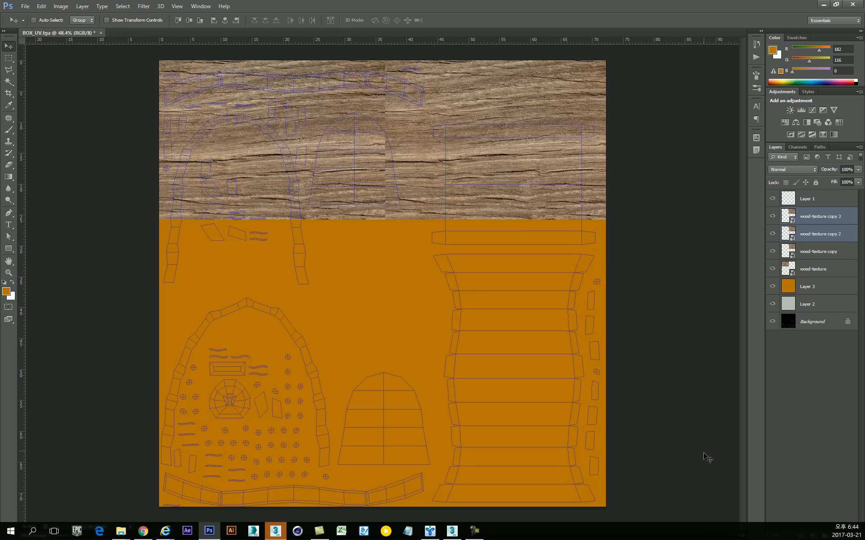
pyautogui.click(275, 531)
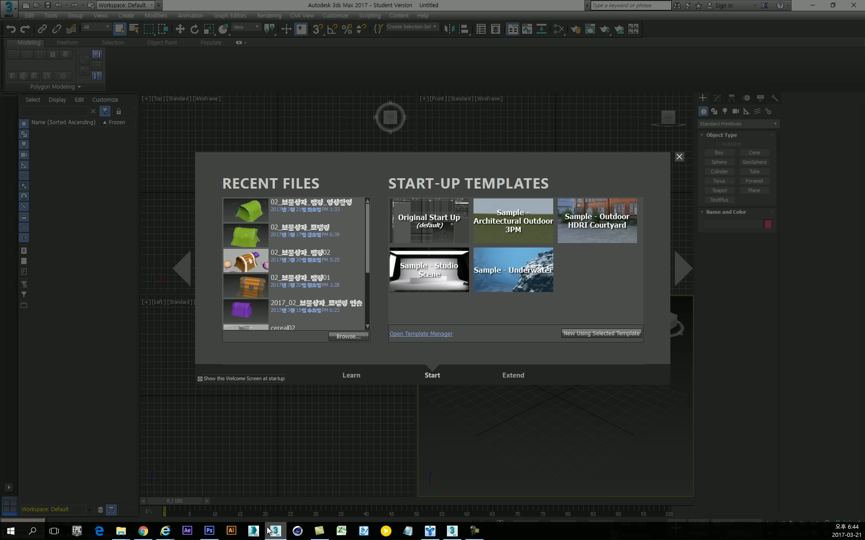
pyautogui.click(215, 530)
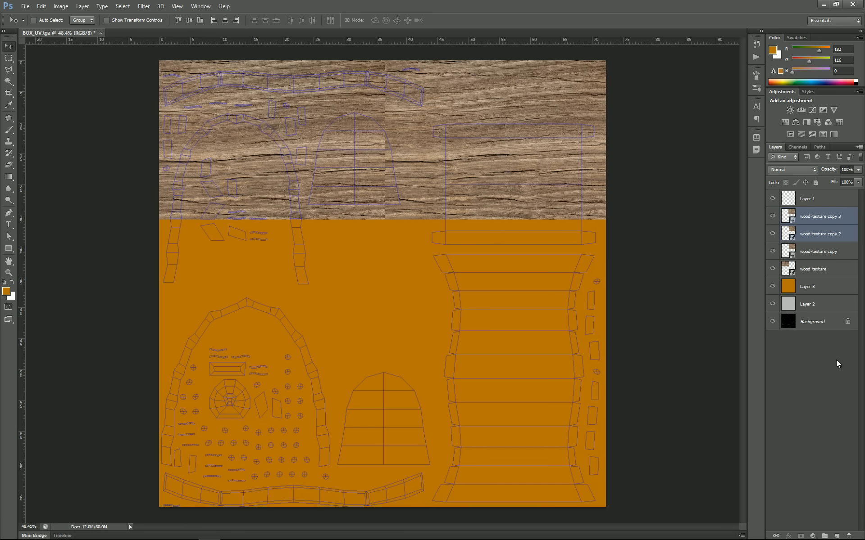
pyautogui.keyDown('ctrl'); pyautogui.click(818, 216); pyautogui.keyUp('ctrl')
pyautogui.click(821, 221)
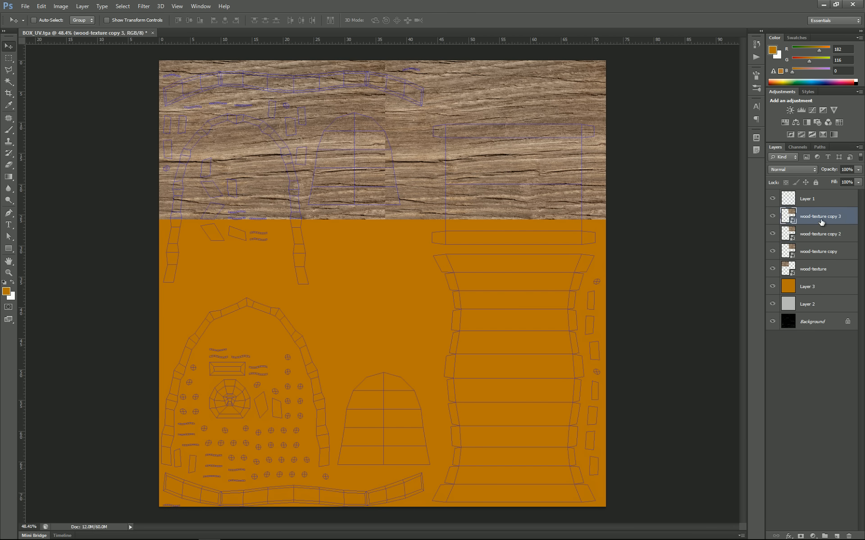
pyautogui.keyDown('ctrl'); pyautogui.click(822, 222); pyautogui.keyUp('ctrl')
pyautogui.click(819, 234)
pyautogui.keyDown('ctrl'); pyautogui.click(820, 217); pyautogui.keyUp('ctrl')
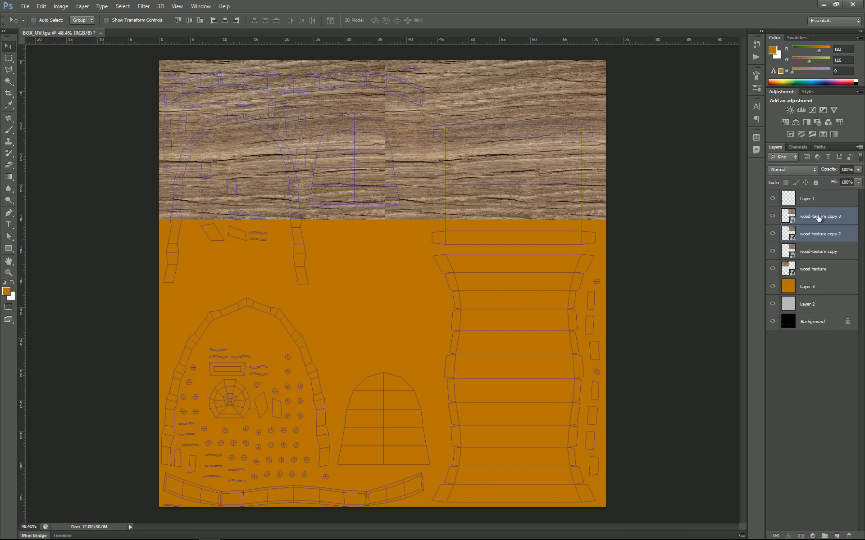
pyautogui.moveTo(819, 217); pyautogui.dragTo(848, 536)
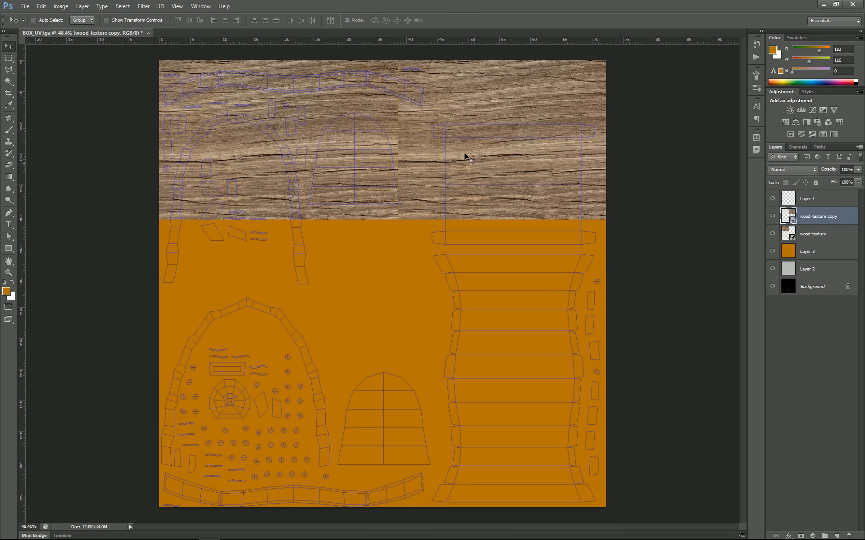
# Step: Shift the remaining wood copy left to overlap the original, and rasterize both wood layers
pyautogui.moveTo(465, 155); pyautogui.dragTo(431, 153)
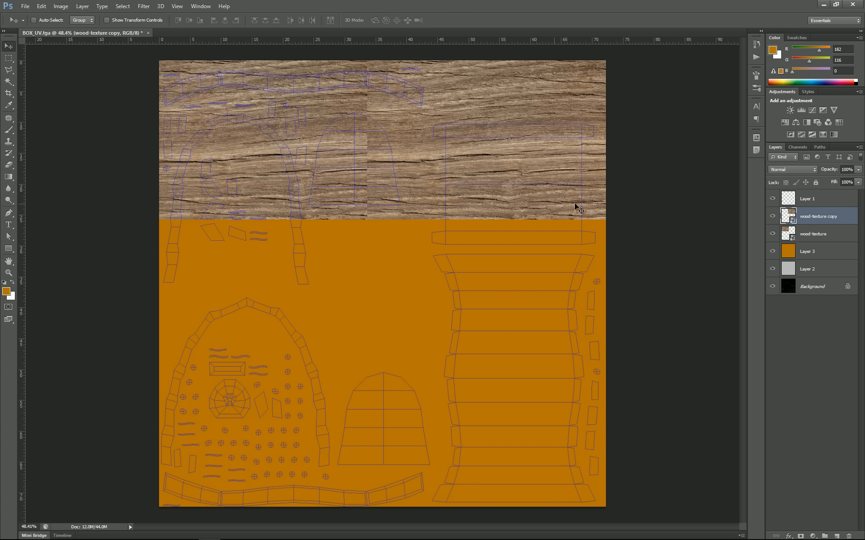
pyautogui.keyDown('shift'); pyautogui.click(819, 235); pyautogui.keyUp('shift')
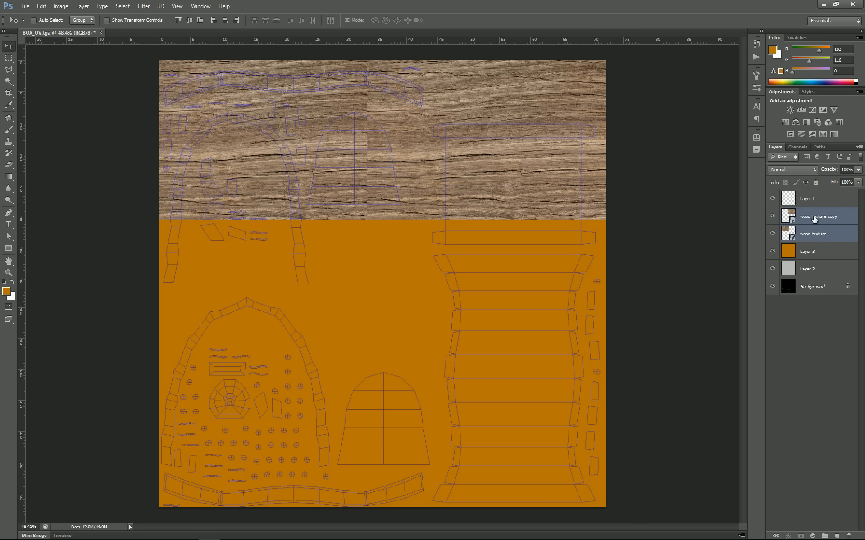
pyautogui.rightClick(814, 218)
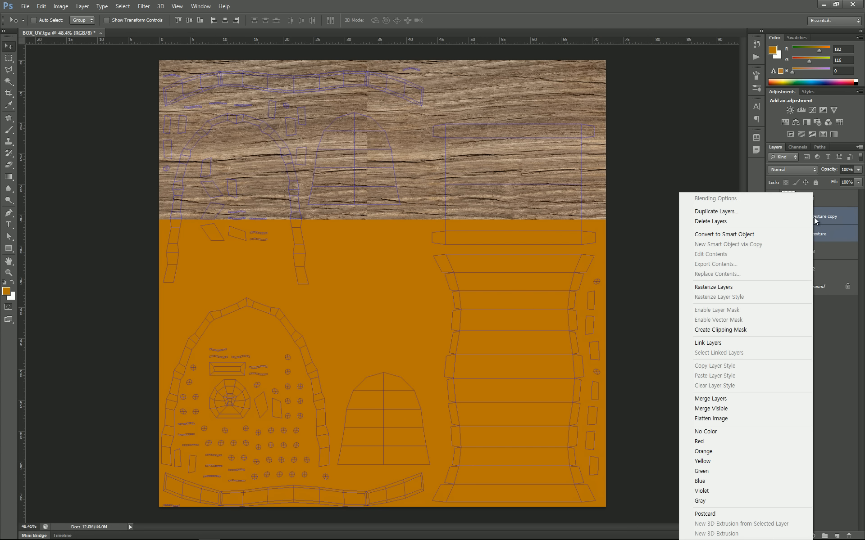
pyautogui.click(716, 288)
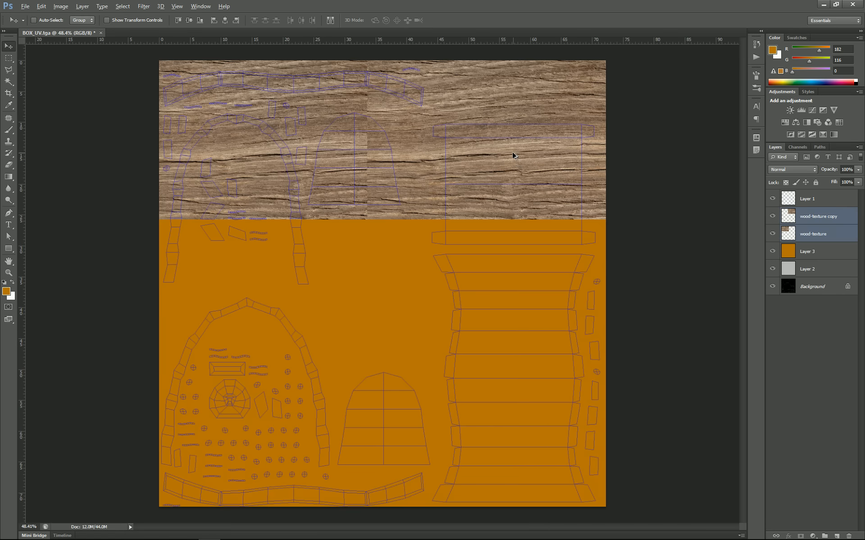
# Step: Duplicate the pair of wood layers downward until they cover the canvas, and merge all the wood layers into one
pyautogui.moveTo(513, 155); pyautogui.dragTo(498, 409)
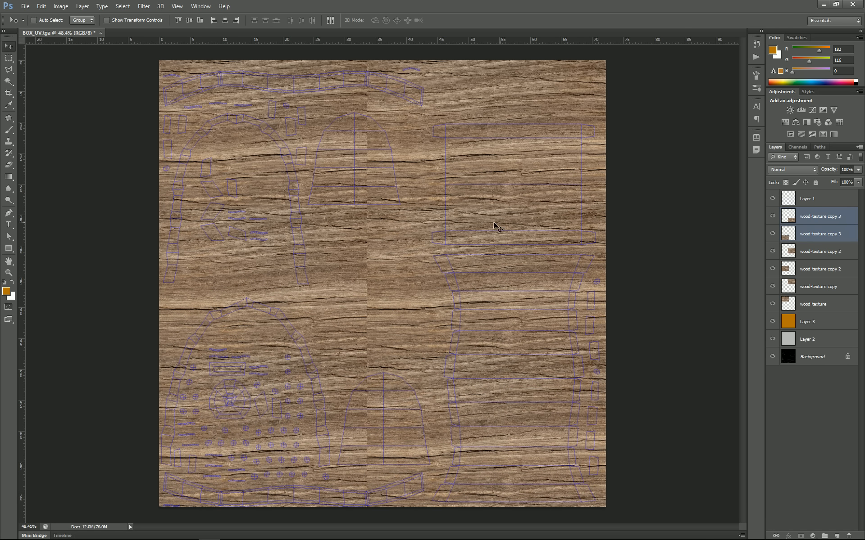
pyautogui.click(806, 219)
pyautogui.keyDown('shift'); pyautogui.click(816, 305); pyautogui.keyUp('shift')
pyautogui.rightClick(816, 305)
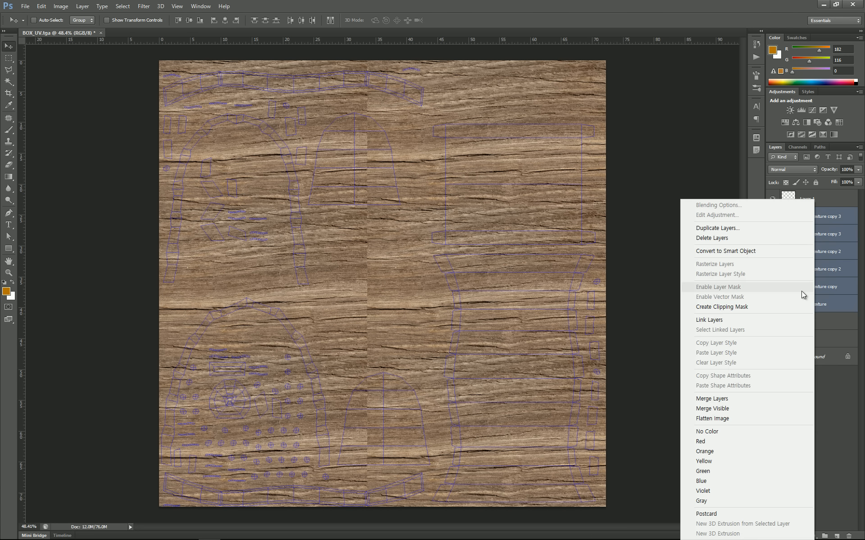
pyautogui.click(748, 404)
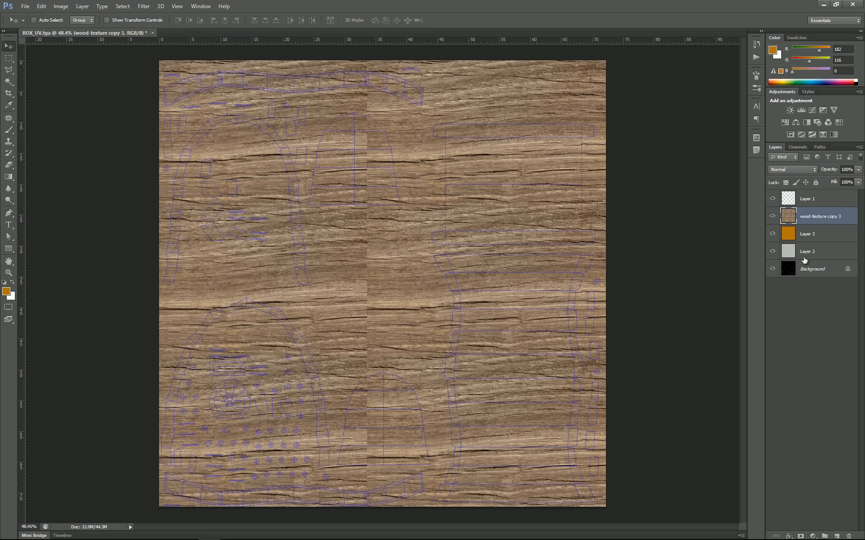
# Step: Cover the vertical seam in the upper half of the wood layer with the Clone Stamp, reducing the brush size to 422
pyautogui.click(12, 145)
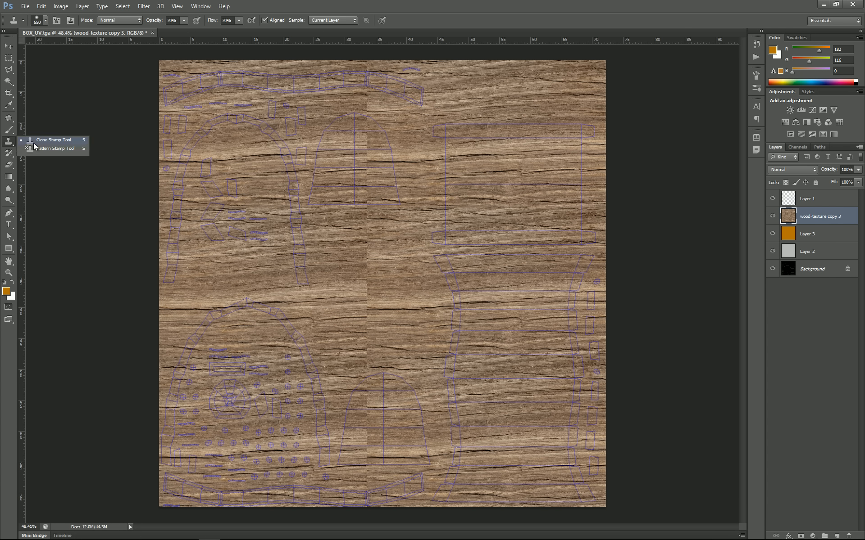
pyautogui.click(34, 142)
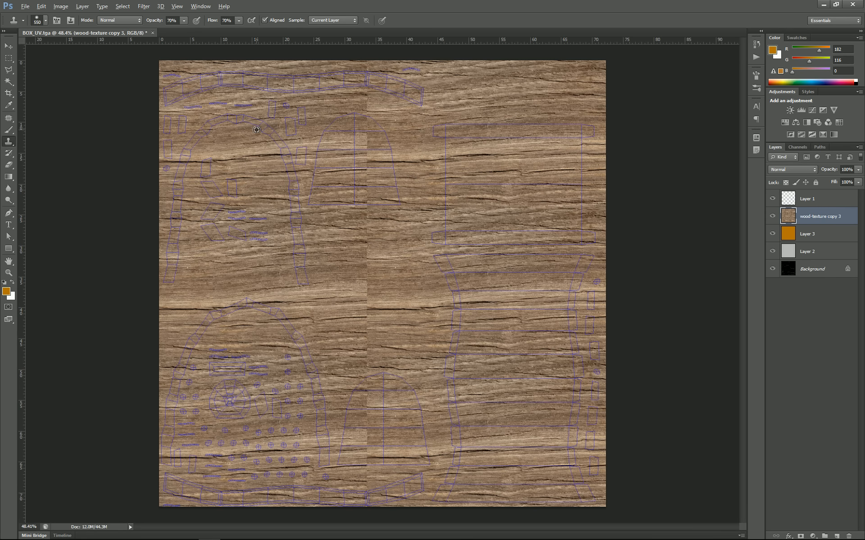
pyautogui.moveTo(256, 130)
pyautogui.mouseDown()
pyautogui.moveTo(367, 107)
pyautogui.moveTo(367, 247)
pyautogui.moveTo(367, 212)
pyautogui.moveTo(456, 193)
pyautogui.moveTo(472, 209)
pyautogui.moveTo(462, 207)
pyautogui.mouseUp()
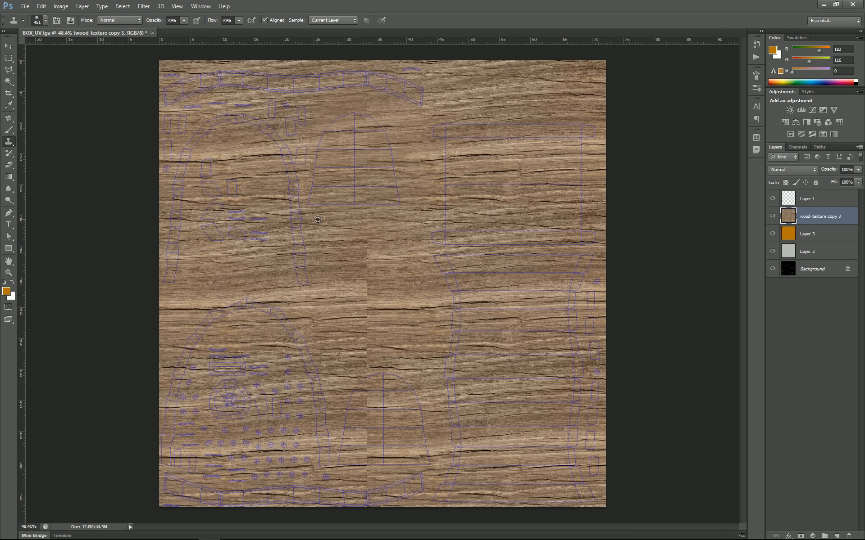
pyautogui.moveTo(321, 218); pyautogui.dragTo(313, 218)
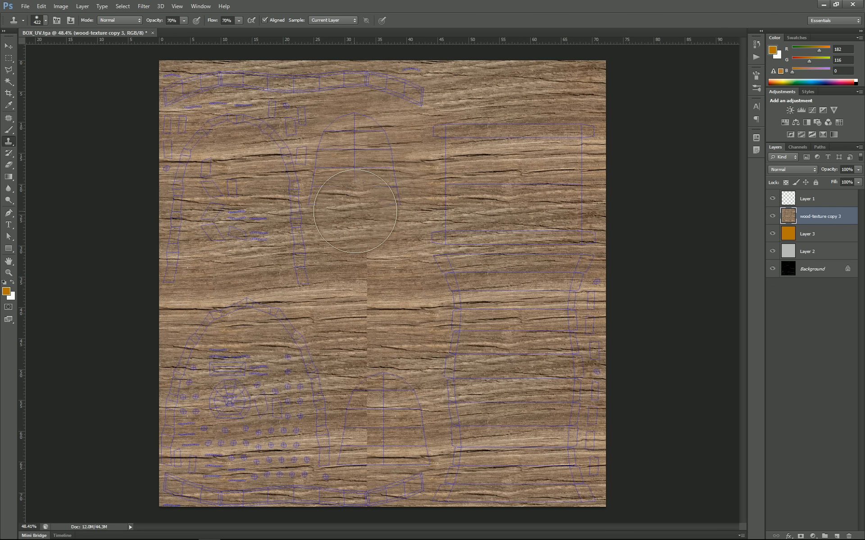
# Step: Clone sampled wood grain over the vertical seam through the middle and lower half of the canvas
pyautogui.keyDown('alt'); pyautogui.click(451, 379); pyautogui.keyUp('alt')
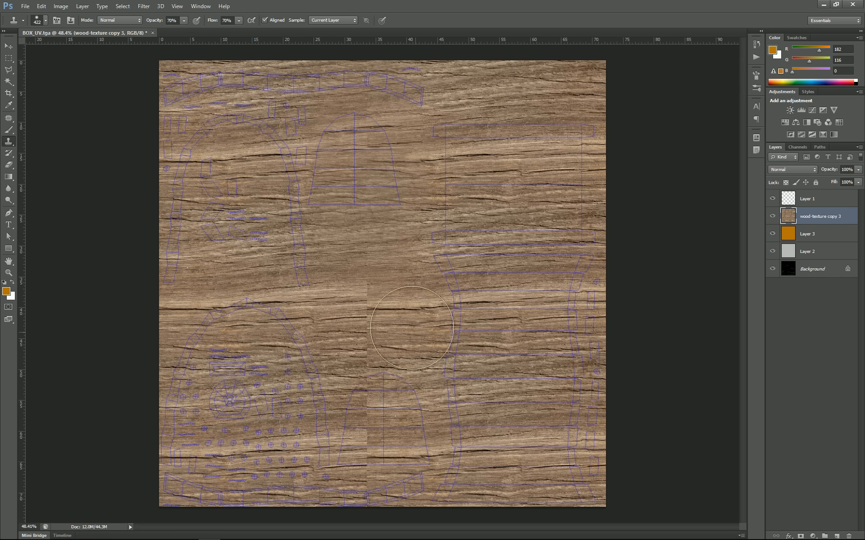
pyautogui.moveTo(377, 310); pyautogui.dragTo(500, 297)
pyautogui.moveTo(339, 409); pyautogui.dragTo(351, 402)
pyautogui.hotkey('ctrl', 'z')
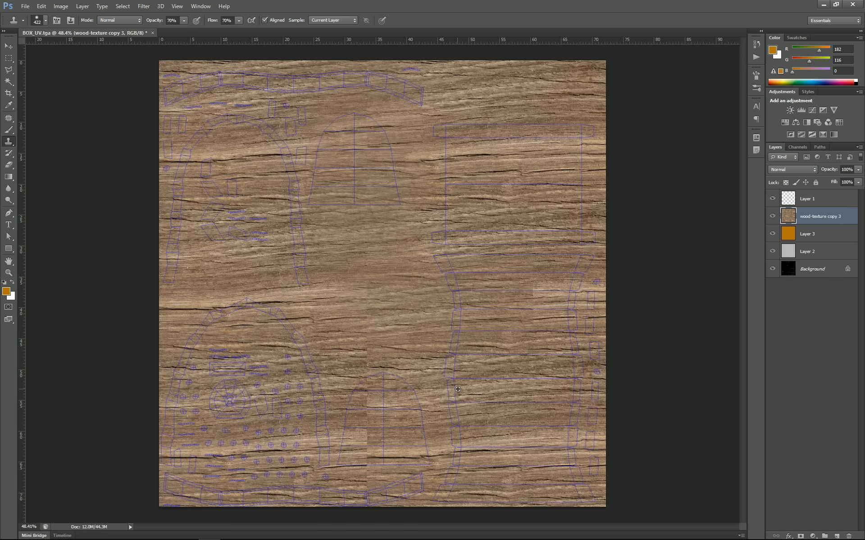
pyautogui.keyDown('alt'); pyautogui.click(488, 333); pyautogui.keyUp('alt')
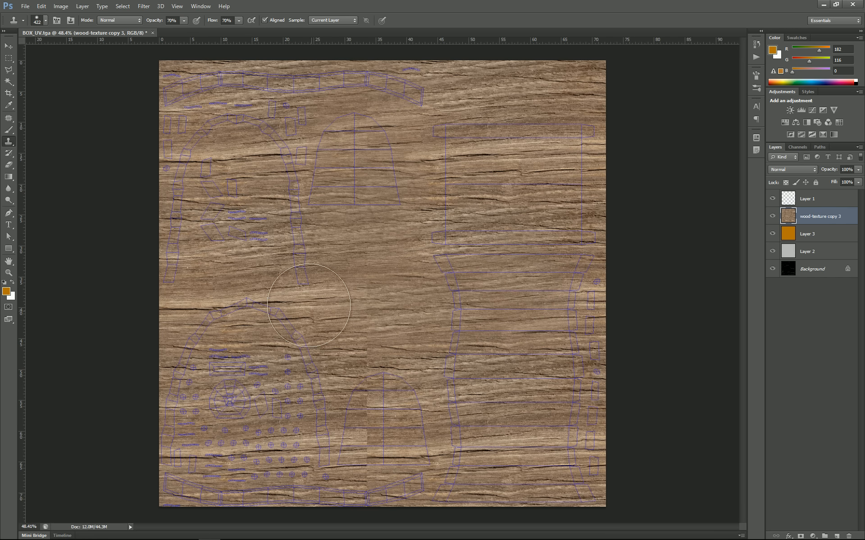
pyautogui.moveTo(313, 302); pyautogui.dragTo(238, 310)
pyautogui.moveTo(355, 332); pyautogui.dragTo(368, 342)
pyautogui.keyDown('alt'); pyautogui.click(469, 432); pyautogui.keyUp('alt')
pyautogui.moveTo(382, 424); pyautogui.dragTo(373, 436)
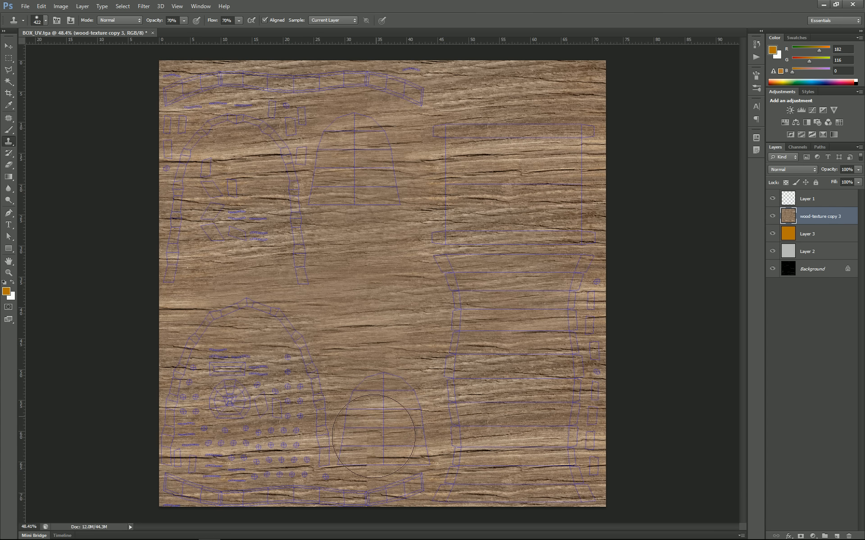
# Step: Clone smoother grain over the repeated dark cracks across the canvas's middle band and the large striped UV panel
pyautogui.keyDown('alt'); pyautogui.click(254, 431); pyautogui.keyUp('alt')
pyautogui.moveTo(174, 300); pyautogui.dragTo(198, 295)
pyautogui.keyDown('alt'); pyautogui.click(282, 313); pyautogui.keyUp('alt')
pyautogui.moveTo(311, 311); pyautogui.dragTo(410, 322)
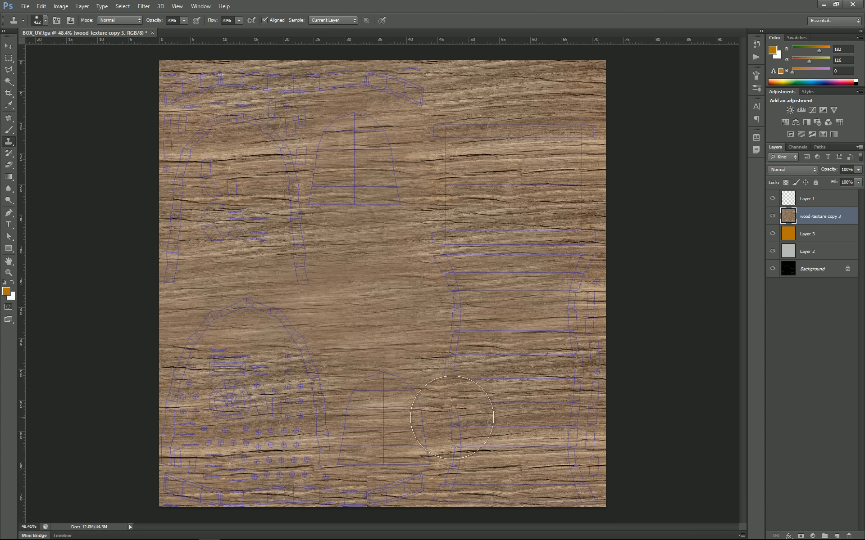
pyautogui.keyDown('alt'); pyautogui.click(431, 393); pyautogui.keyUp('alt')
pyautogui.moveTo(428, 365); pyautogui.dragTo(563, 360)
pyautogui.keyDown('alt'); pyautogui.click(530, 464); pyautogui.keyUp('alt')
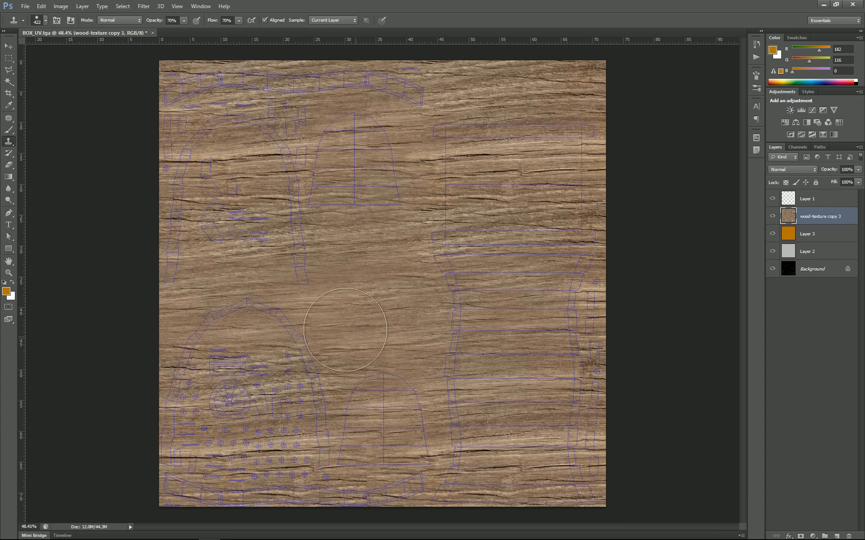
pyautogui.moveTo(296, 323); pyautogui.dragTo(358, 328)
pyautogui.keyDown('alt'); pyautogui.click(446, 334); pyautogui.keyUp('alt')
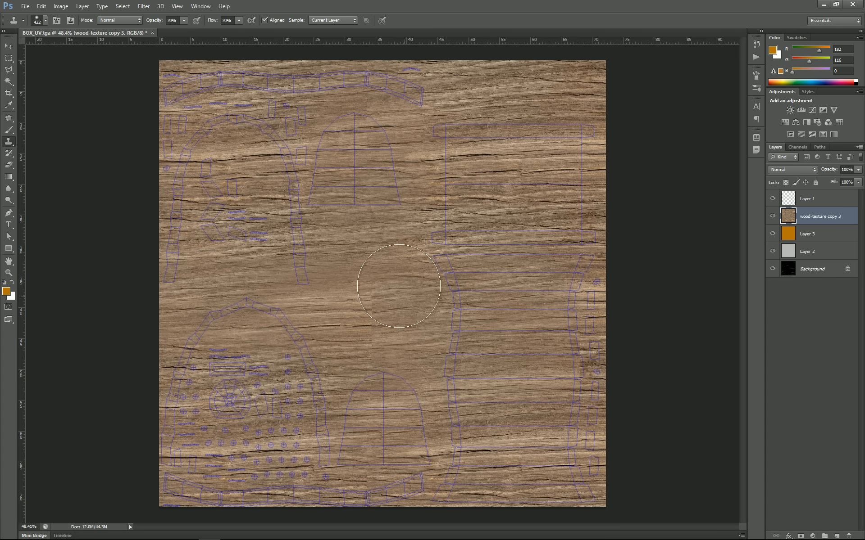
pyautogui.moveTo(375, 278); pyautogui.dragTo(360, 350)
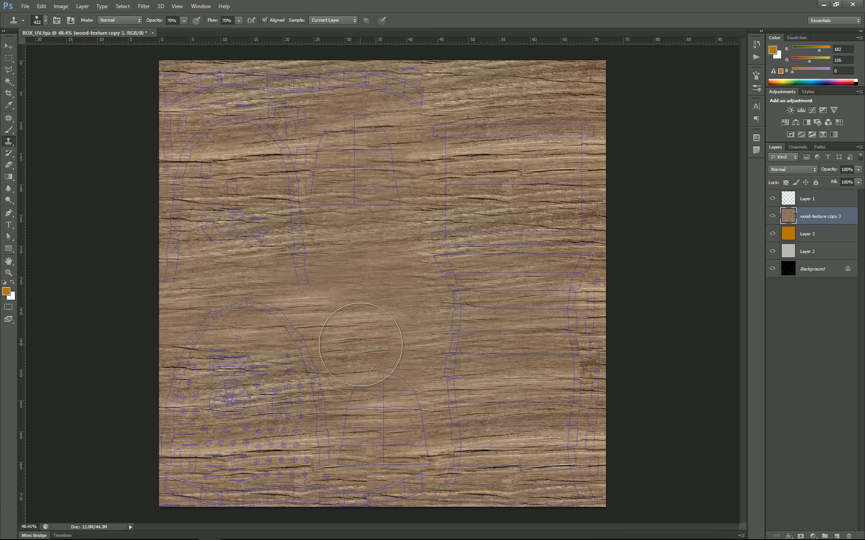
# Step: Break up the repeating grain around the canvas centre and between the two large right-hand UV panels by cloning fresh samples
pyautogui.keyDown('alt'); pyautogui.click(364, 272); pyautogui.keyUp('alt')
pyautogui.moveTo(413, 239); pyautogui.dragTo(523, 224)
pyautogui.keyDown('alt'); pyautogui.click(253, 157); pyautogui.keyUp('alt')
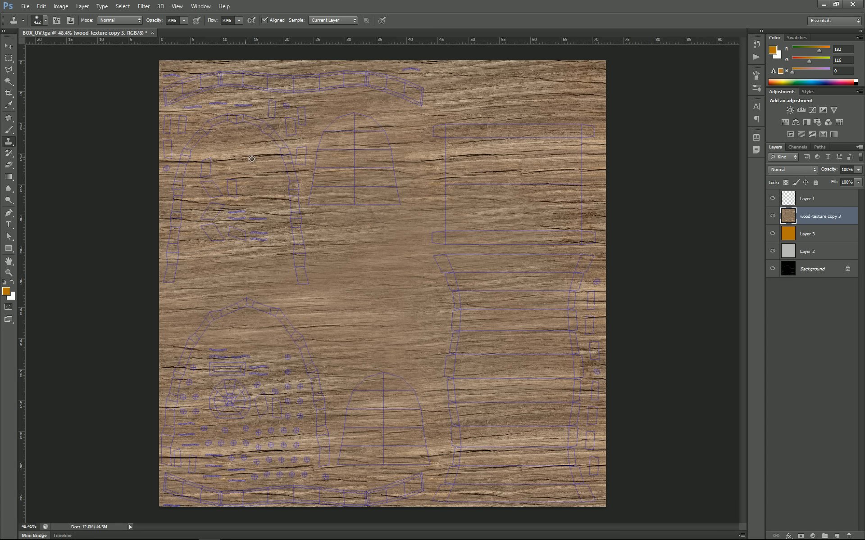
pyautogui.moveTo(311, 287); pyautogui.dragTo(462, 285)
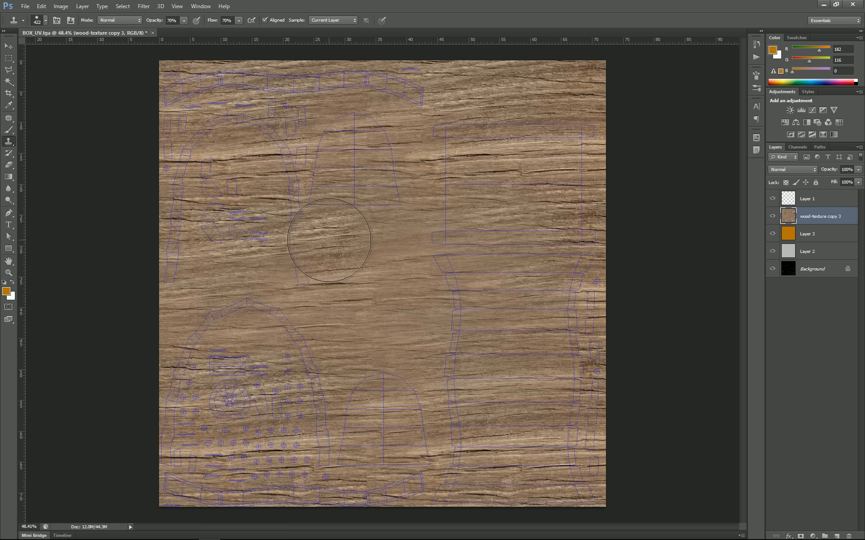
pyautogui.keyDown('alt'); pyautogui.click(256, 230); pyautogui.keyUp('alt')
pyautogui.moveTo(282, 315)
pyautogui.mouseDown()
pyautogui.moveTo(455, 303)
pyautogui.moveTo(486, 370)
pyautogui.moveTo(482, 386)
pyautogui.moveTo(406, 358)
pyautogui.moveTo(532, 361)
pyautogui.mouseUp()
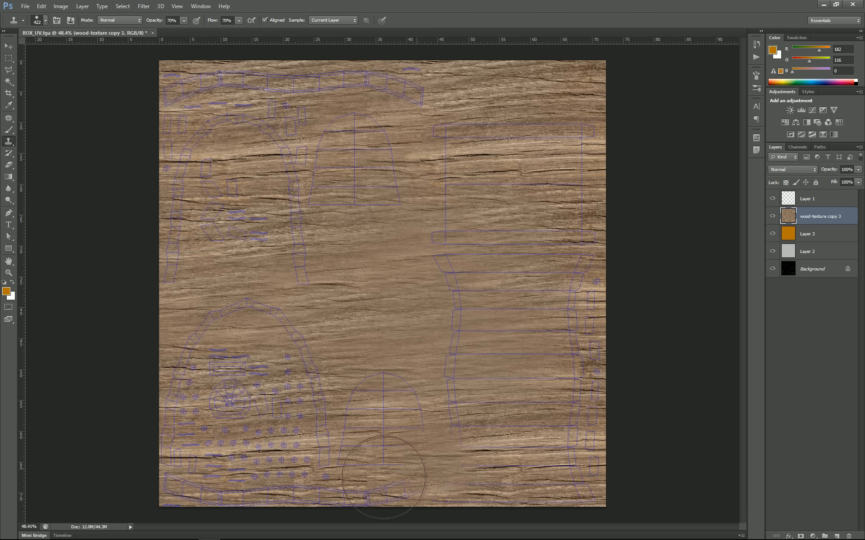
pyautogui.moveTo(384, 477); pyautogui.dragTo(331, 432)
pyautogui.keyDown('alt'); pyautogui.click(393, 116); pyautogui.keyUp('alt')
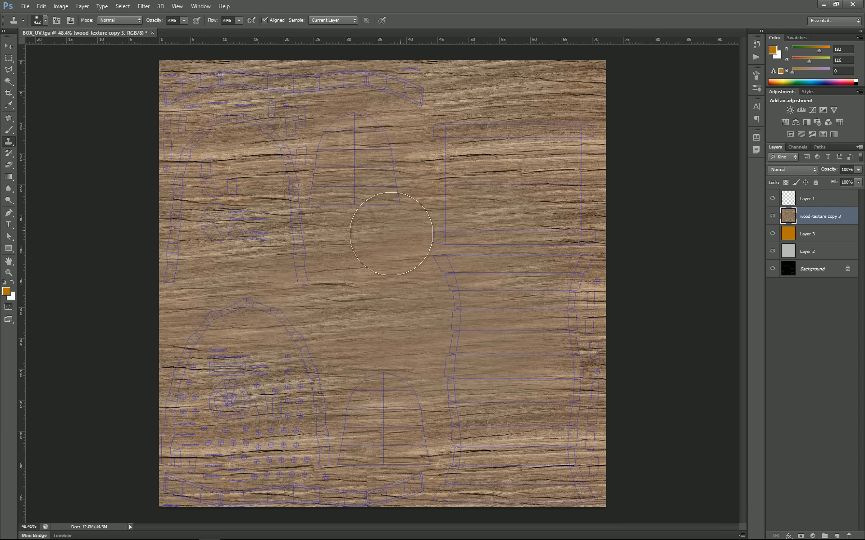
pyautogui.moveTo(391, 236)
pyautogui.mouseDown()
pyautogui.moveTo(552, 228)
pyautogui.moveTo(416, 313)
pyautogui.moveTo(489, 281)
pyautogui.moveTo(434, 230)
pyautogui.moveTo(408, 284)
pyautogui.mouseUp()
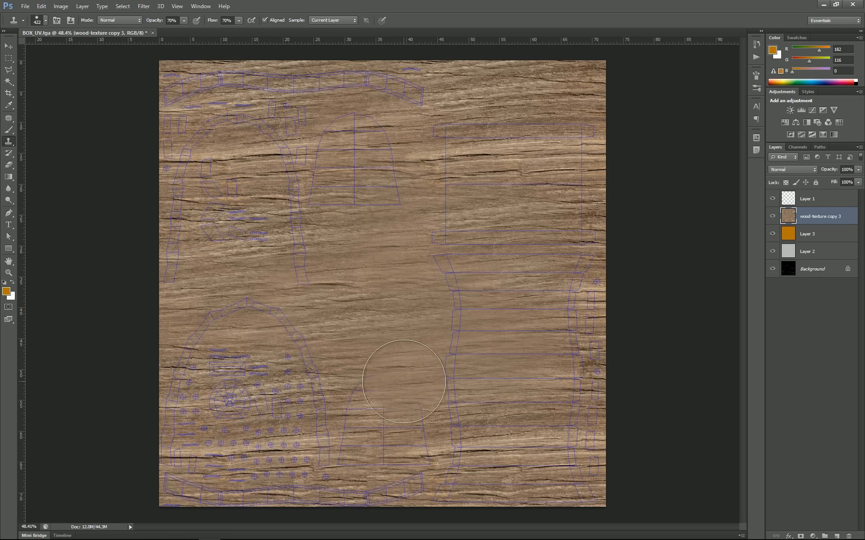
pyautogui.keyDown('alt'); pyautogui.click(279, 392); pyautogui.keyUp('alt')
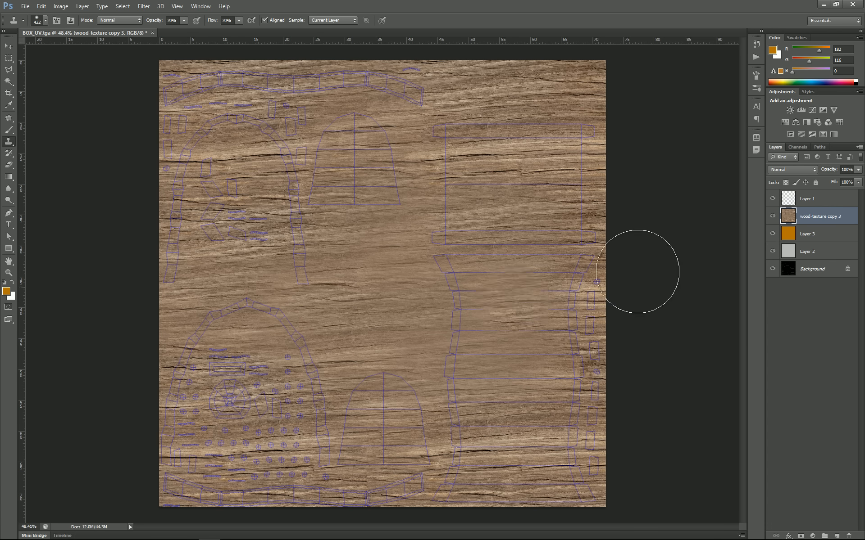
# Step: Hide the UV lines on Layer 1 and clone varied grain into the blurred area right of the canvas centre
pyautogui.click(772, 198)
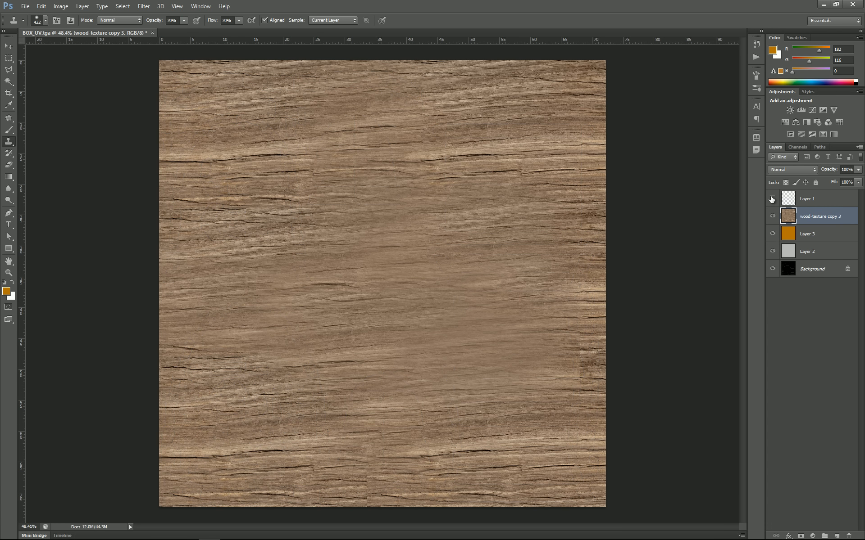
pyautogui.keyDown('alt'); pyautogui.click(261, 236); pyautogui.keyUp('alt')
pyautogui.moveTo(360, 288)
pyautogui.mouseDown()
pyautogui.moveTo(472, 309)
pyautogui.moveTo(478, 320)
pyautogui.mouseUp()
pyautogui.keyDown('alt'); pyautogui.click(248, 387); pyautogui.keyUp('alt')
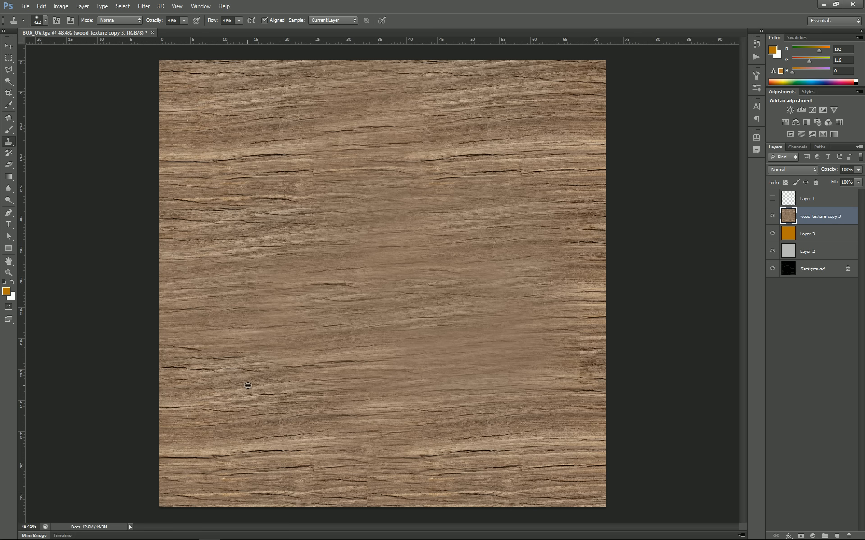
pyautogui.moveTo(449, 361)
pyautogui.mouseDown()
pyautogui.moveTo(478, 358)
pyautogui.moveTo(534, 384)
pyautogui.mouseUp()
pyautogui.hotkey('ctrl', 'z')
pyautogui.keyDown('alt'); pyautogui.click(412, 221); pyautogui.keyUp('alt')
pyautogui.moveTo(421, 430); pyautogui.dragTo(441, 426)
pyautogui.moveTo(495, 419); pyautogui.dragTo(514, 417)
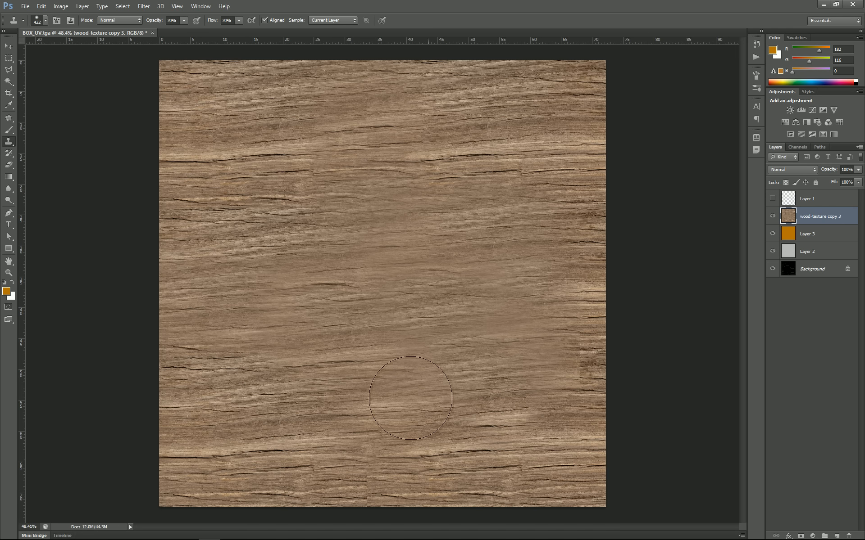
pyautogui.hotkey('ctrl', 'z')
# Step: Clone grain over the repeated streaks at centre-left and the remaining seam along the lower edge, and show Layer 1 again
pyautogui.keyDown('alt'); pyautogui.click(277, 168); pyautogui.keyUp('alt')
pyautogui.moveTo(292, 245); pyautogui.dragTo(452, 260)
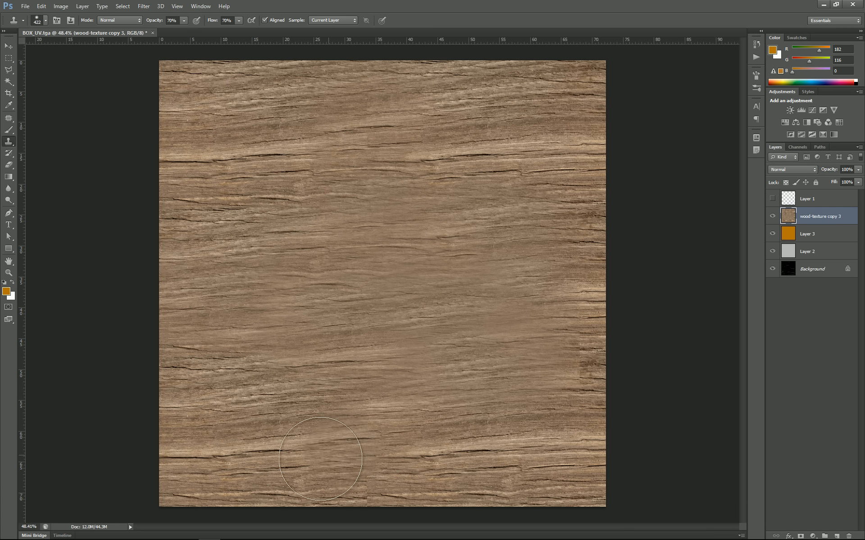
pyautogui.keyDown('alt'); pyautogui.click(259, 414); pyautogui.keyUp('alt')
pyautogui.moveTo(387, 400)
pyautogui.mouseDown()
pyautogui.moveTo(405, 463)
pyautogui.moveTo(360, 460)
pyautogui.mouseUp()
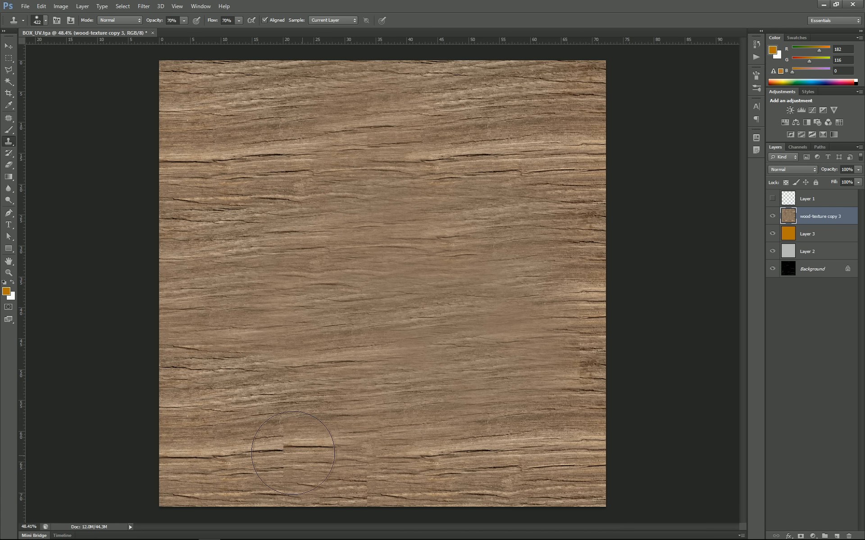
pyautogui.keyDown('alt'); pyautogui.click(229, 365); pyautogui.keyUp('alt')
pyautogui.moveTo(310, 444)
pyautogui.mouseDown()
pyautogui.moveTo(410, 469)
pyautogui.moveTo(309, 469)
pyautogui.moveTo(294, 457)
pyautogui.mouseUp()
pyautogui.keyDown('alt'); pyautogui.click(219, 451); pyautogui.keyUp('alt')
pyautogui.moveTo(252, 490); pyautogui.dragTo(427, 482)
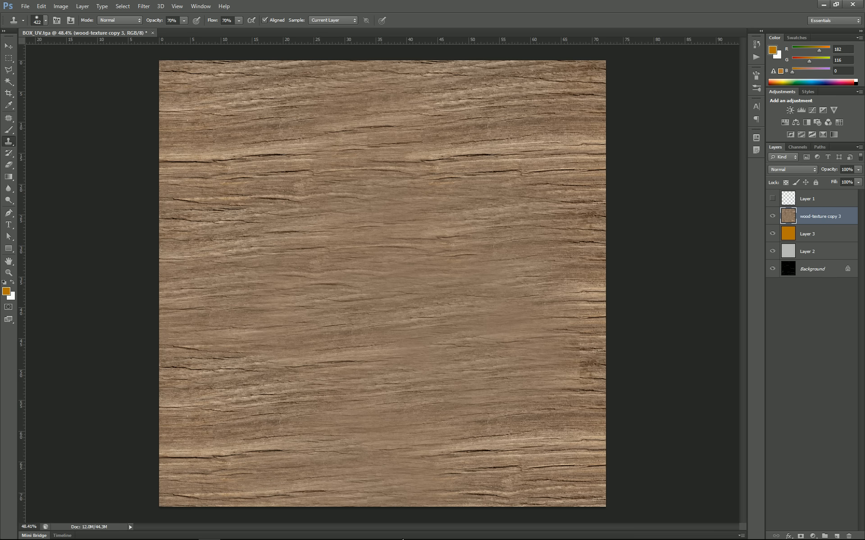
pyautogui.press('alt')
pyautogui.click(773, 199)
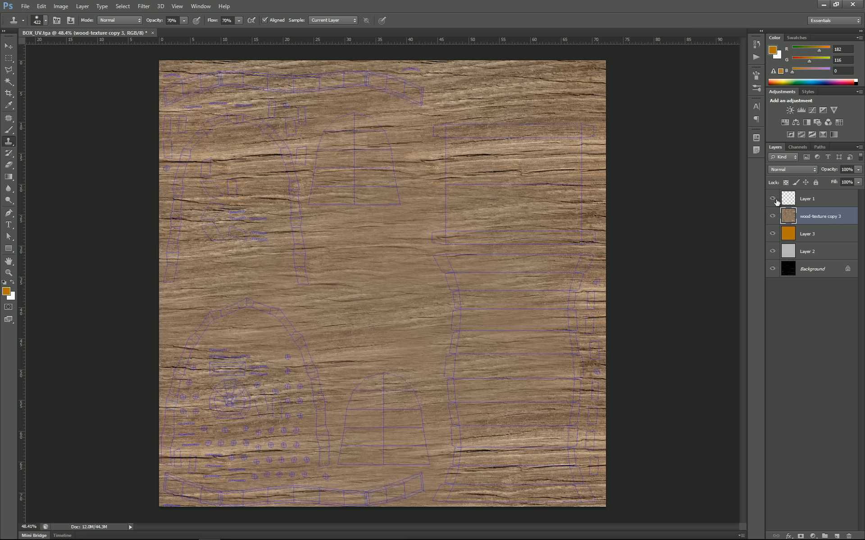
# Step: Try a reduced opacity and the Dissolve and Multiply blending modes on the wood layer
pyautogui.click(855, 170)
pyautogui.moveTo(846, 182); pyautogui.dragTo(845, 181)
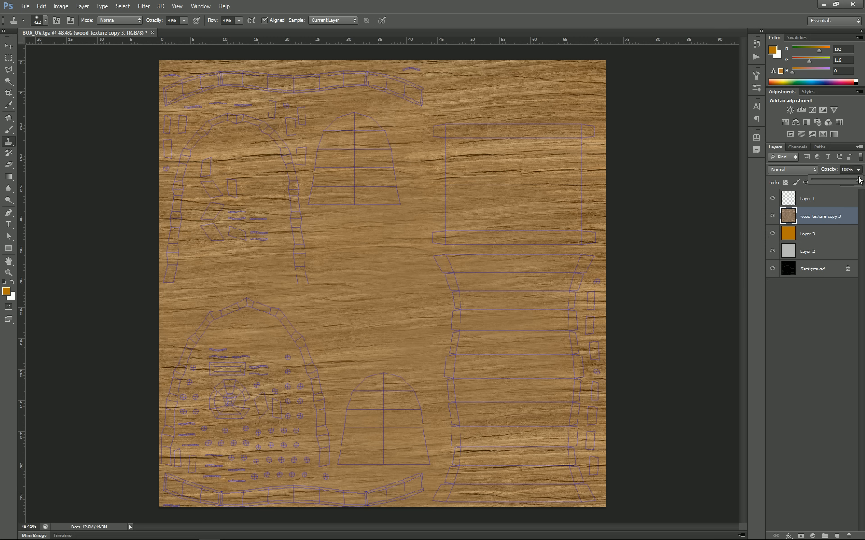
pyautogui.click(812, 171)
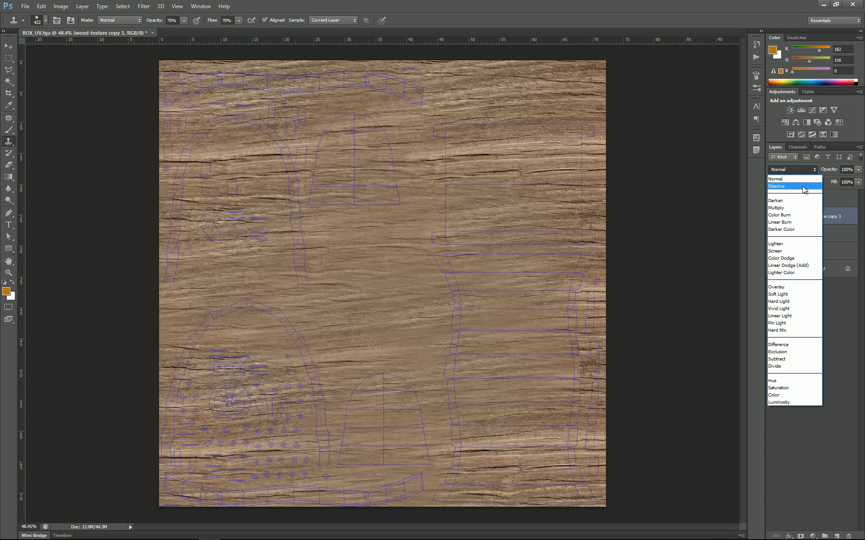
pyautogui.click(803, 186)
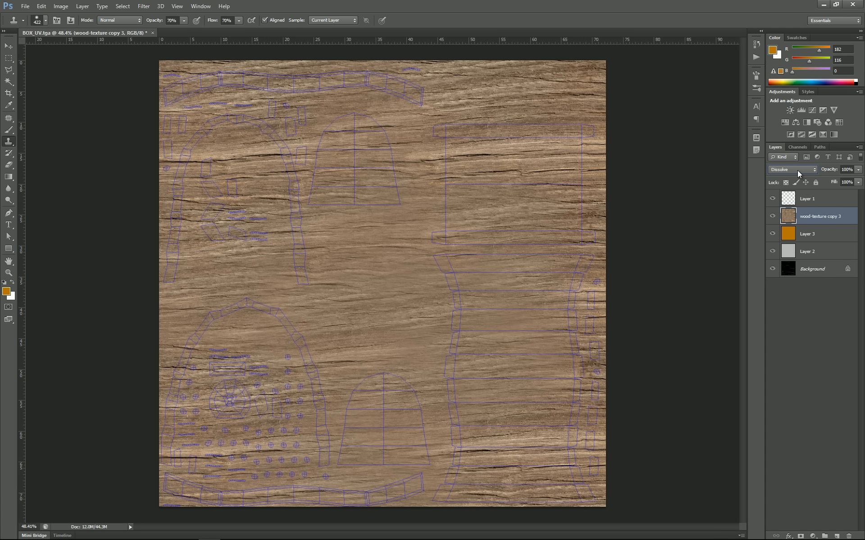
pyautogui.scroll(-2, 797, 170)
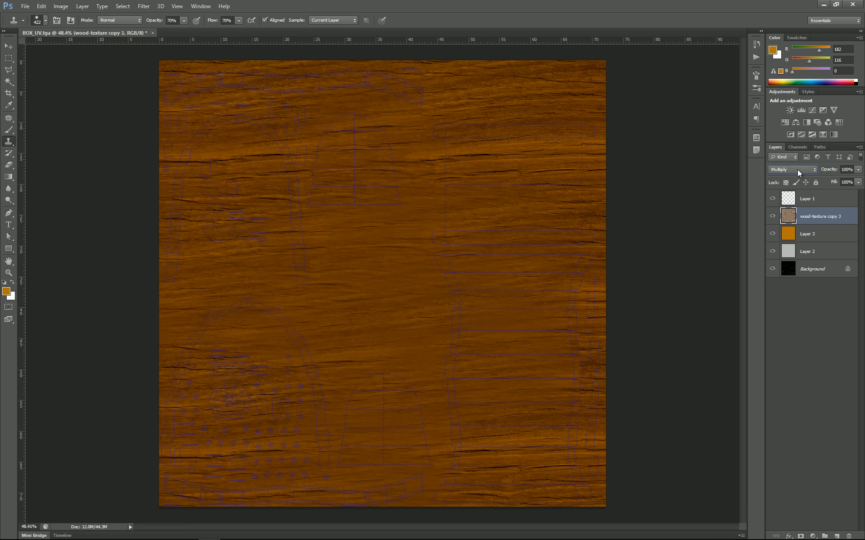
pyautogui.click(771, 200)
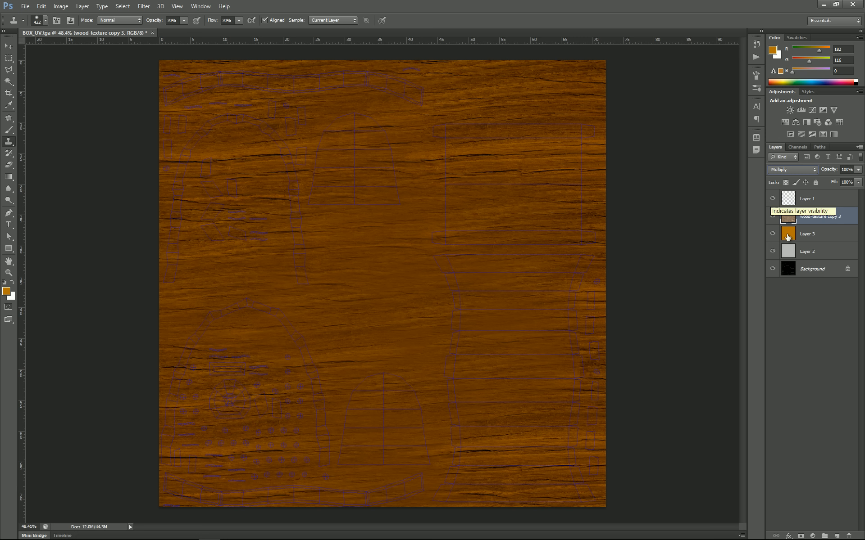
# Step: Compare blending modes such as Color Burn, Screen, Color Dodge and Overlay on the wood layer, and set it to Soft Light
pyautogui.scroll(-4, 788, 170)
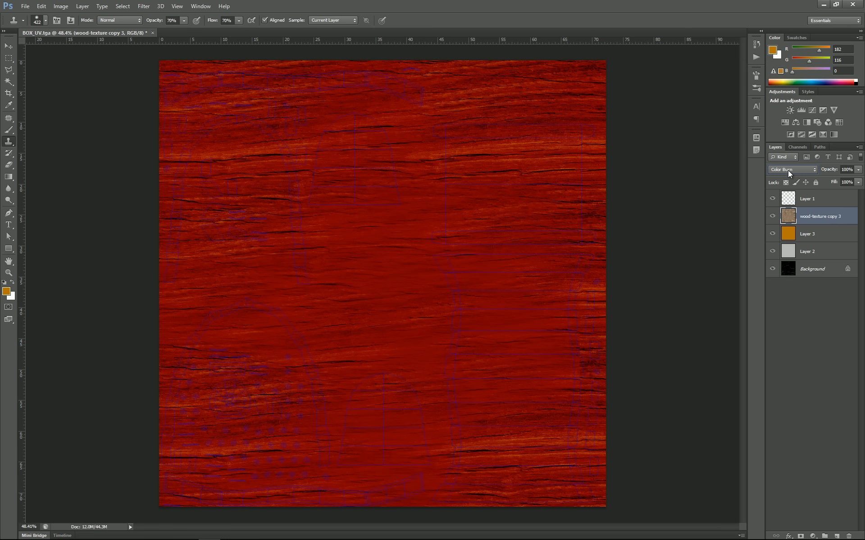
pyautogui.scroll(-1, 788, 170)
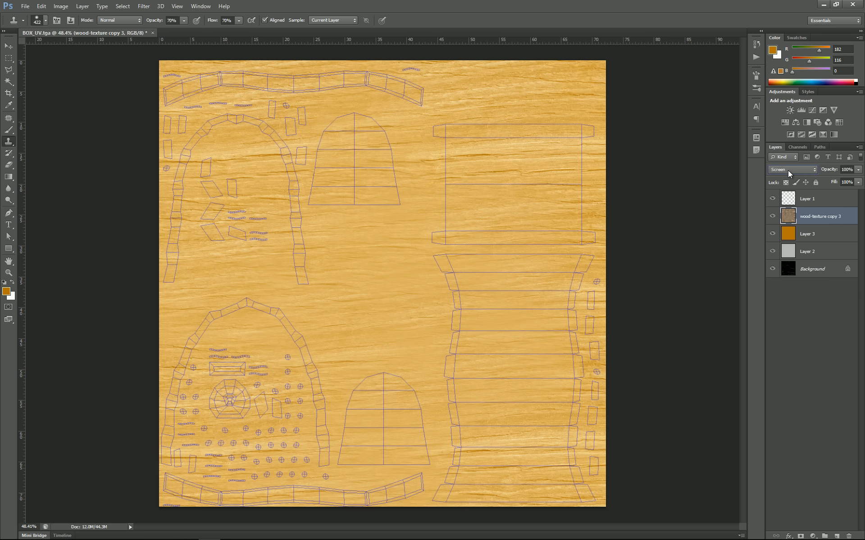
pyautogui.scroll(-1, 788, 170)
pyautogui.scroll(1, 788, 170)
pyautogui.scroll(-1, 788, 171)
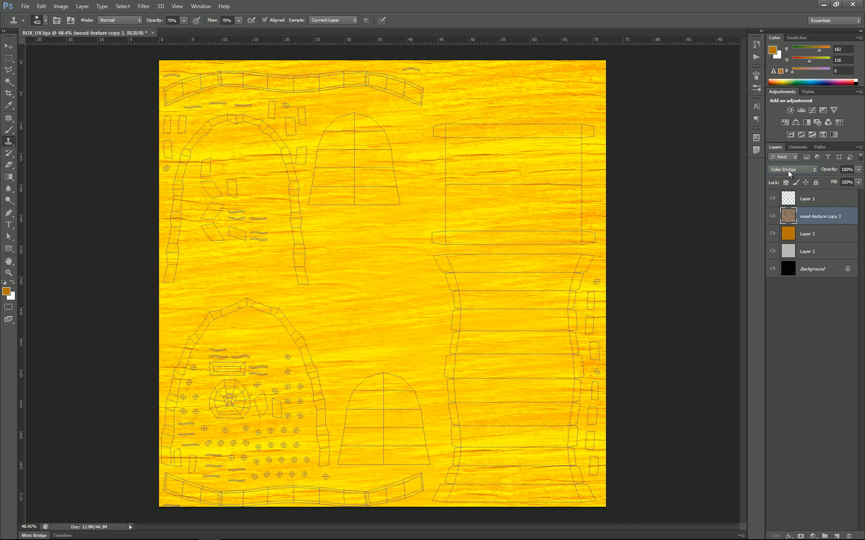
pyautogui.scroll(-2, 788, 171)
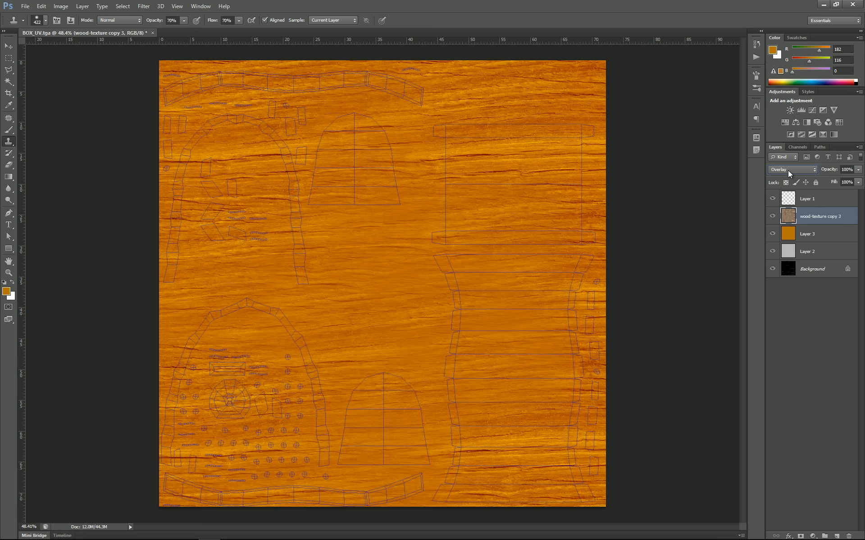
pyautogui.scroll(-1, 787, 171)
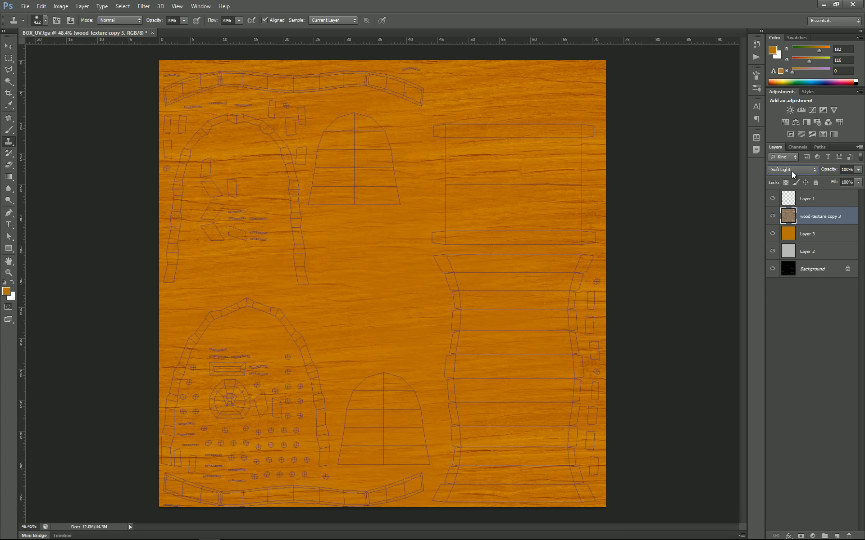
# Step: Create a new empty layer above the wood texture layer and enlarge the Brush to 195 px
pyautogui.click(792, 238)
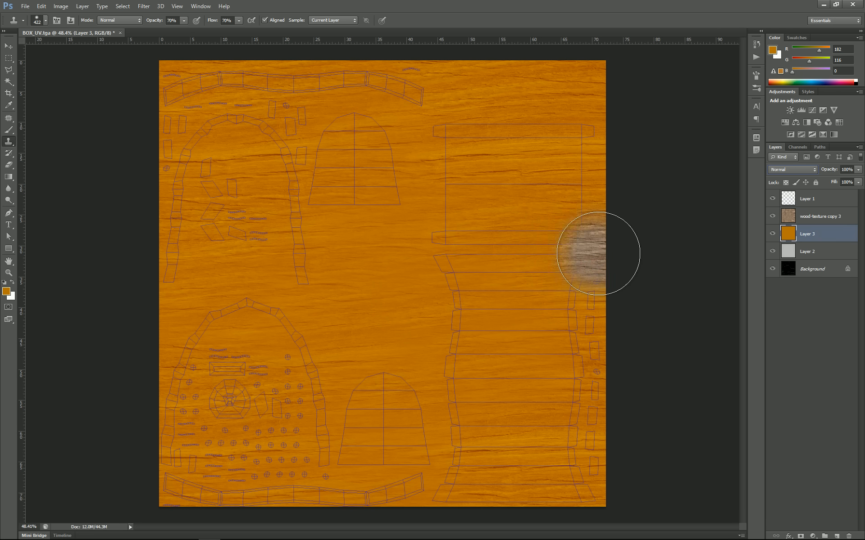
pyautogui.click(813, 213)
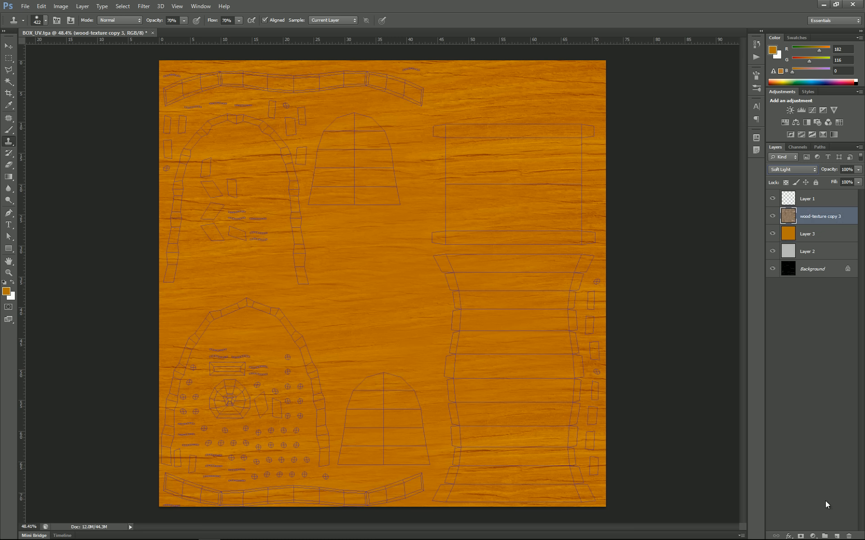
pyautogui.click(836, 536)
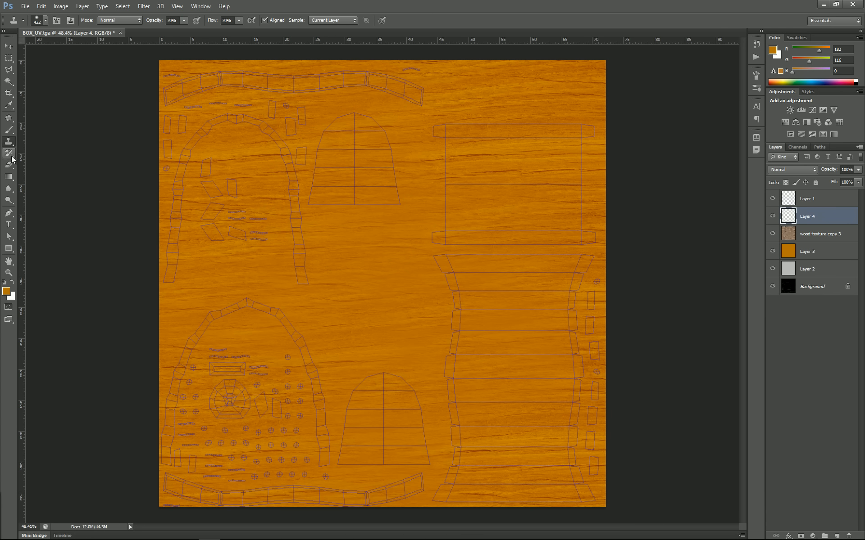
pyautogui.press('b')
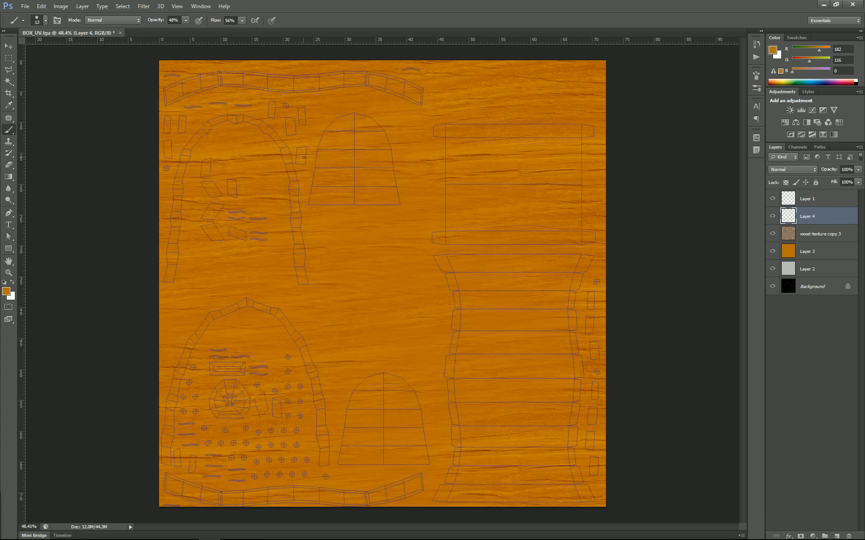
pyautogui.moveTo(315, 158); pyautogui.dragTo(321, 157)
pyautogui.click(179, 20)
pyautogui.click(177, 21)
# Step: Set the foreground colour to brown #8d5a00 and move Layer 4 directly beneath the wood texture layer
pyautogui.click(6, 292)
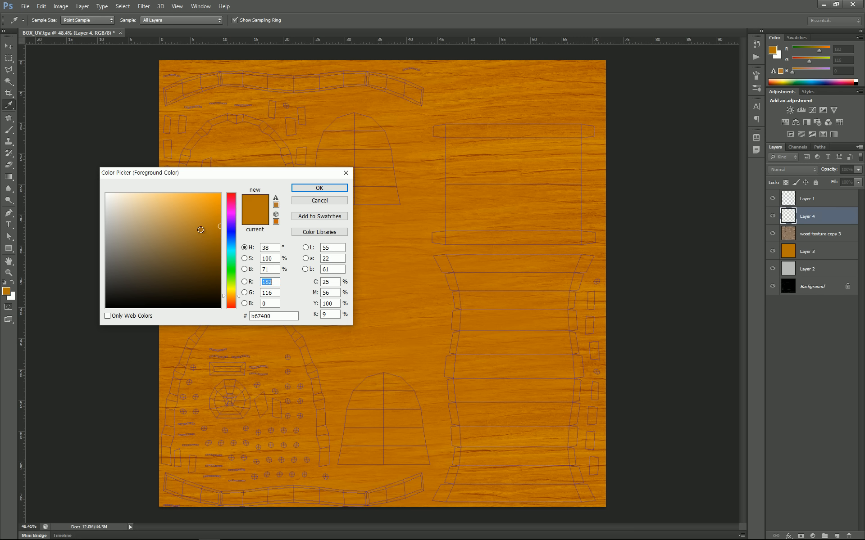
pyautogui.moveTo(200, 229)
pyautogui.mouseDown()
pyautogui.moveTo(228, 220)
pyautogui.moveTo(209, 241)
pyautogui.moveTo(219, 221)
pyautogui.moveTo(219, 248)
pyautogui.mouseUp()
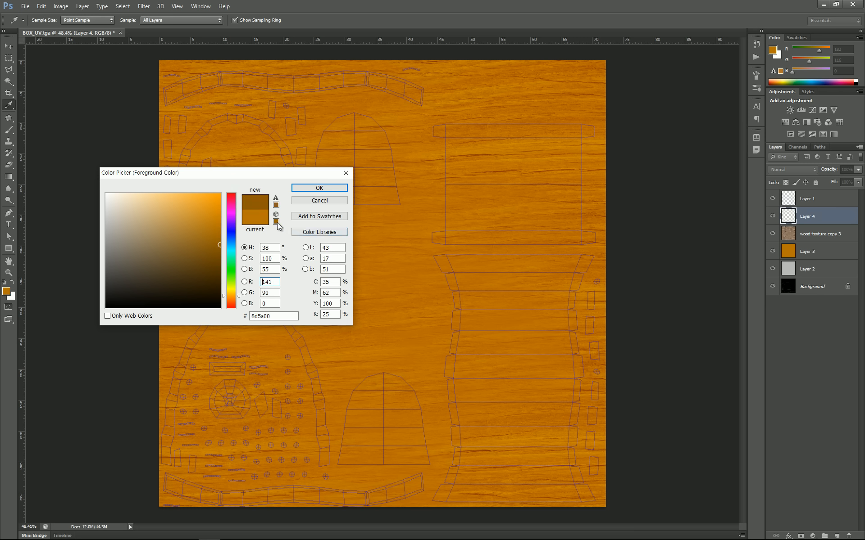
pyautogui.click(333, 188)
pyautogui.press('b')
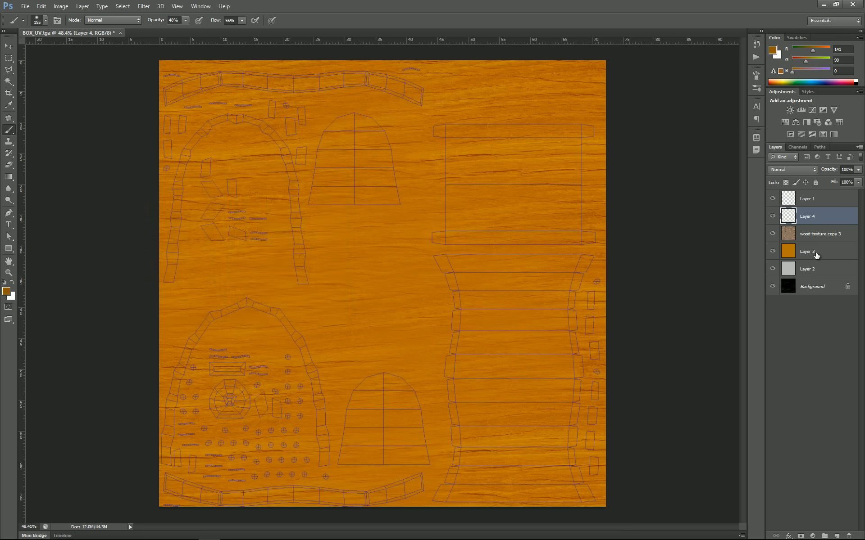
pyautogui.click(816, 256)
pyautogui.moveTo(811, 217); pyautogui.dragTo(815, 239)
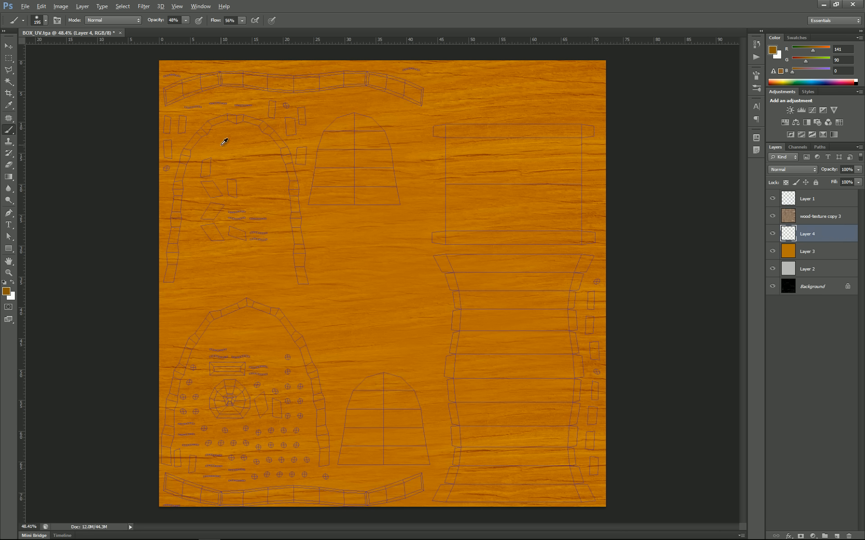
# Step: Paint brown shading with a 56 px brush along the upper-left arch strip and the neighbouring arched panel's top edge on Layer 4
pyautogui.scroll(5, 223, 144)
pyautogui.keyDown('alt'); pyautogui.rightClick(212, 117); pyautogui.keyUp('alt')
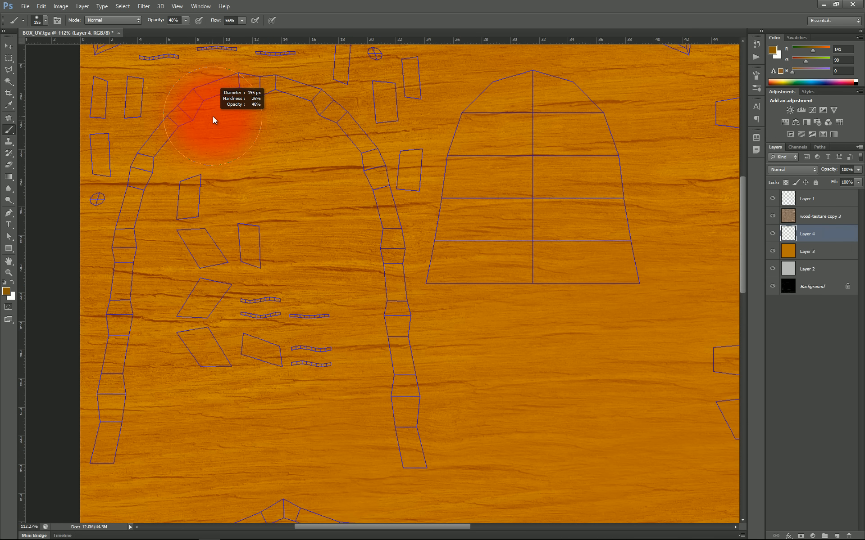
pyautogui.moveTo(212, 116)
pyautogui.mouseDown()
pyautogui.moveTo(178, 99)
pyautogui.moveTo(166, 108)
pyautogui.mouseUp()
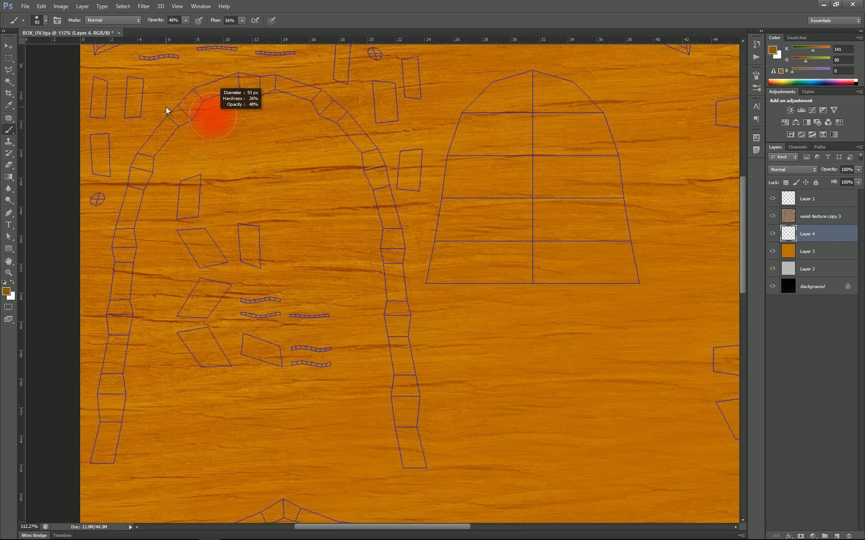
pyautogui.moveTo(185, 141)
pyautogui.mouseDown()
pyautogui.moveTo(199, 103)
pyautogui.moveTo(184, 131)
pyautogui.moveTo(206, 133)
pyautogui.moveTo(174, 132)
pyautogui.moveTo(223, 105)
pyautogui.mouseUp()
pyautogui.keyDown('alt'); pyautogui.rightClick(184, 131); pyautogui.keyUp('alt')
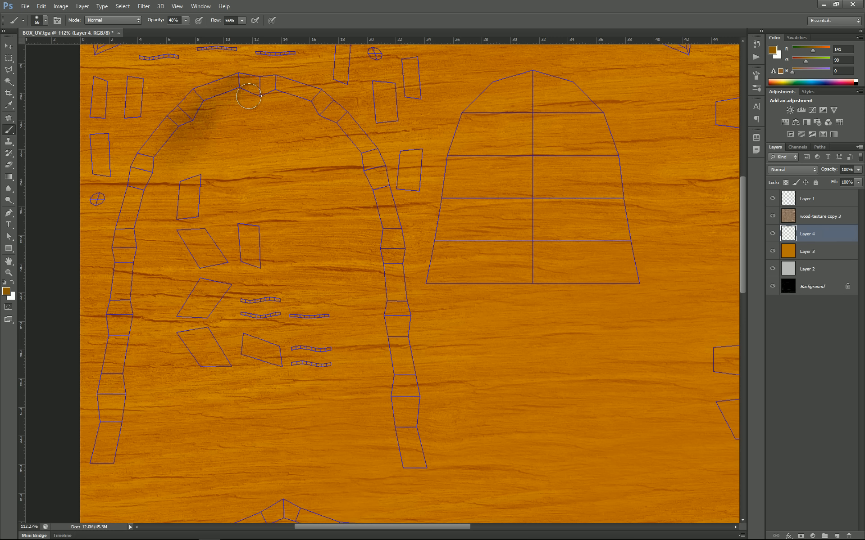
pyautogui.moveTo(280, 99)
pyautogui.mouseDown()
pyautogui.moveTo(337, 140)
pyautogui.moveTo(310, 109)
pyautogui.moveTo(358, 148)
pyautogui.moveTo(334, 116)
pyautogui.moveTo(334, 132)
pyautogui.moveTo(354, 134)
pyautogui.mouseUp()
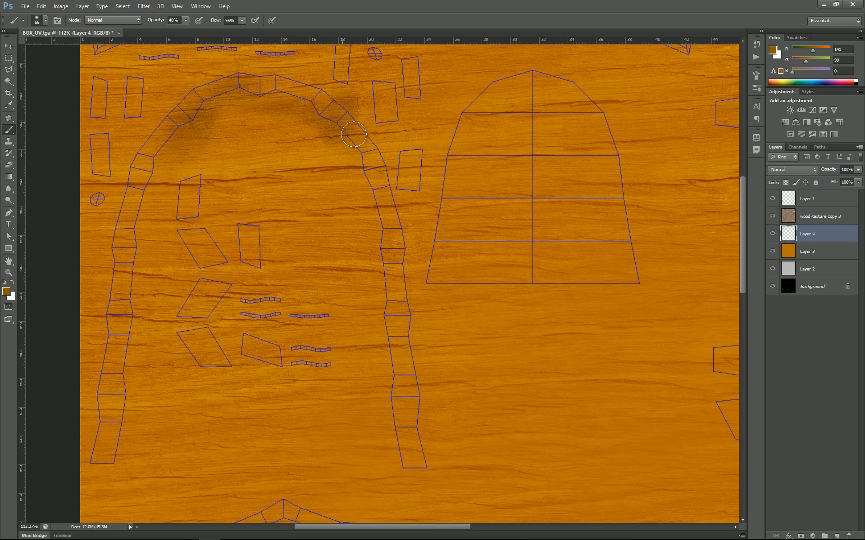
pyautogui.moveTo(397, 237); pyautogui.dragTo(412, 282)
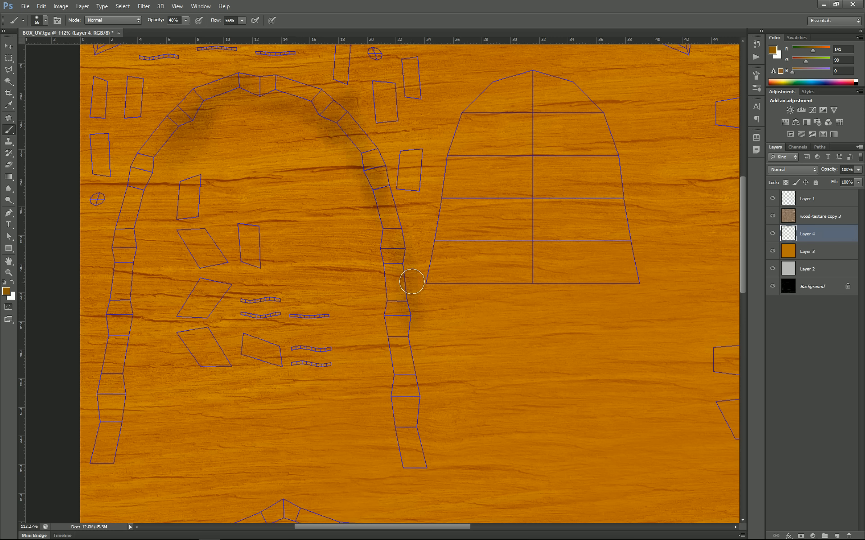
pyautogui.scroll(2, 473, 280)
pyautogui.hscroll(5, 464, 285)
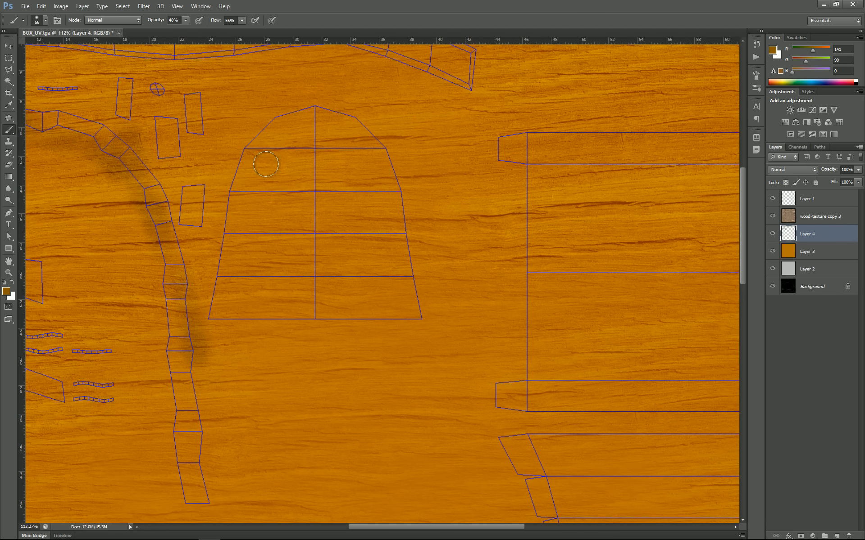
pyautogui.moveTo(250, 138)
pyautogui.mouseDown()
pyautogui.moveTo(338, 106)
pyautogui.moveTo(305, 115)
pyautogui.moveTo(363, 130)
pyautogui.moveTo(401, 183)
pyautogui.mouseUp()
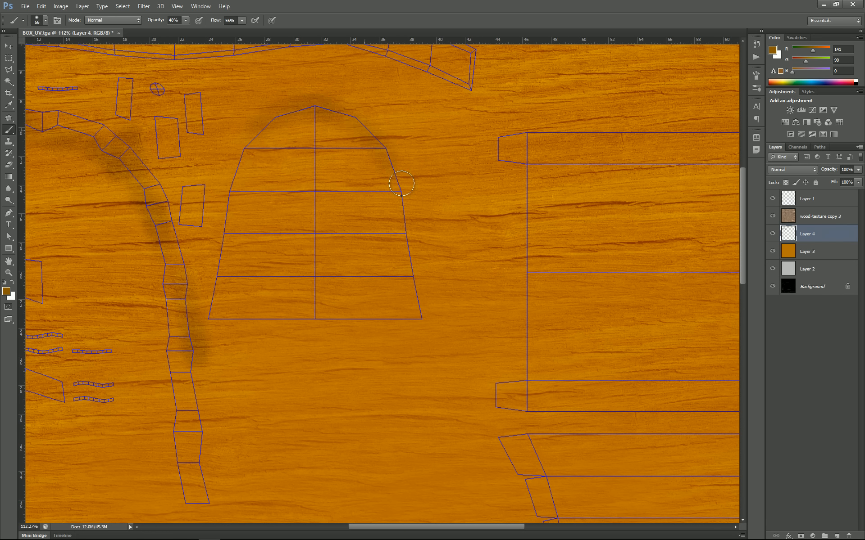
# Step: Set the foreground colour to darker brown #623e00 and paint shading around the whole outline of the upper arched panel
pyautogui.click(7, 291)
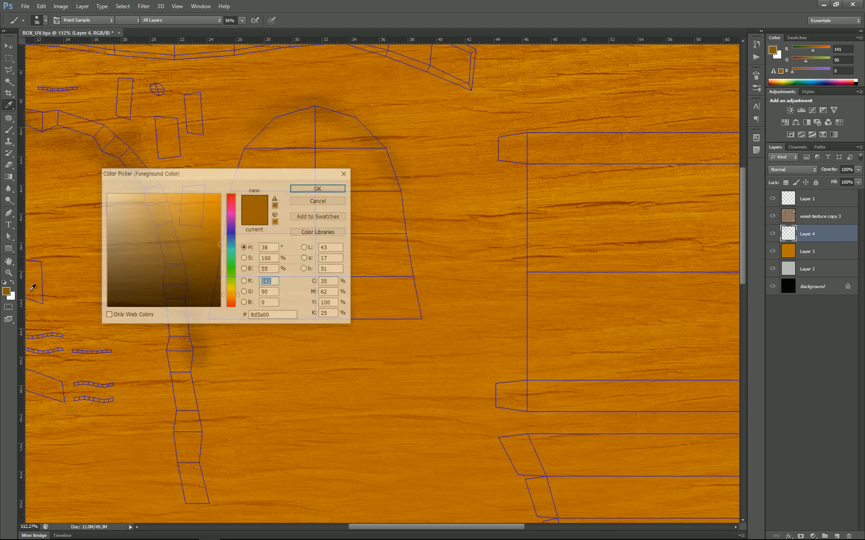
pyautogui.click(223, 264)
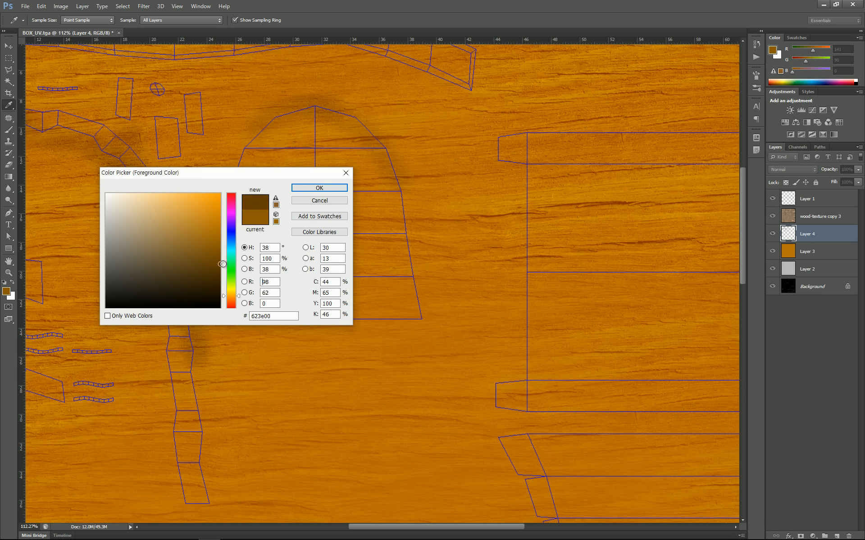
pyautogui.click(324, 189)
pyautogui.moveTo(261, 137); pyautogui.dragTo(229, 167)
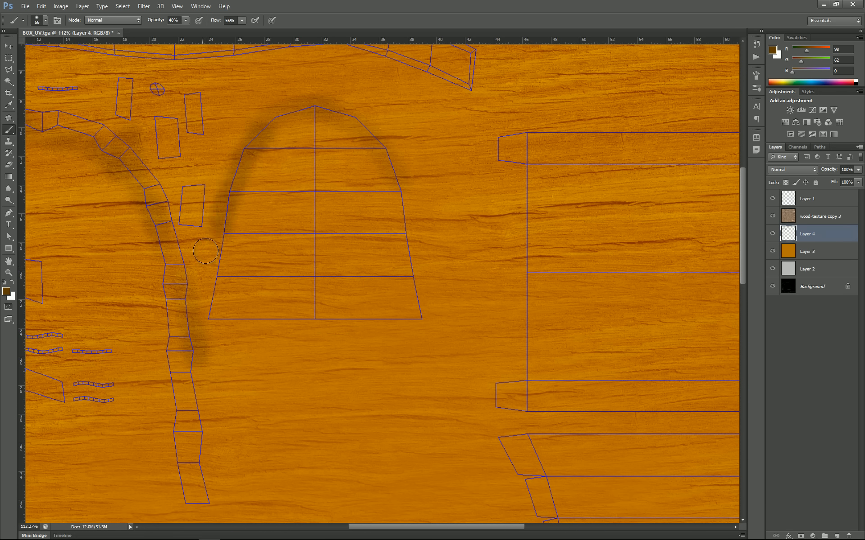
pyautogui.moveTo(209, 236)
pyautogui.mouseDown()
pyautogui.moveTo(201, 331)
pyautogui.moveTo(445, 331)
pyautogui.mouseUp()
pyautogui.moveTo(394, 156); pyautogui.dragTo(431, 331)
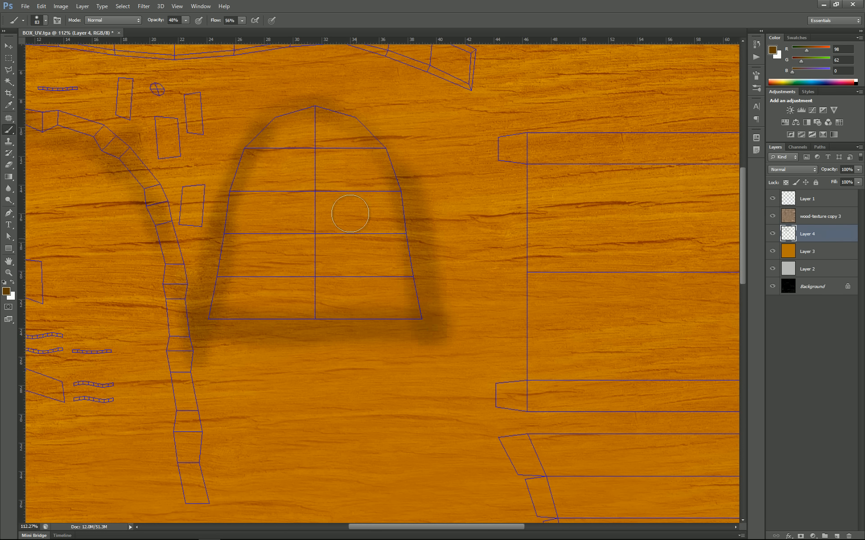
pyautogui.moveTo(330, 89)
pyautogui.mouseDown()
pyautogui.moveTo(370, 117)
pyautogui.moveTo(292, 92)
pyautogui.moveTo(229, 148)
pyautogui.moveTo(195, 267)
pyautogui.moveTo(216, 186)
pyautogui.moveTo(206, 208)
pyautogui.moveTo(198, 287)
pyautogui.mouseUp()
# Step: Brush dark shading along the horizontal plank lines and the bottom edge inside the upper arched panel, using a 59 px brush
pyautogui.moveTo(266, 149)
pyautogui.mouseDown()
pyautogui.moveTo(257, 153)
pyautogui.moveTo(345, 154)
pyautogui.mouseUp()
pyautogui.moveTo(240, 138); pyautogui.dragTo(414, 149)
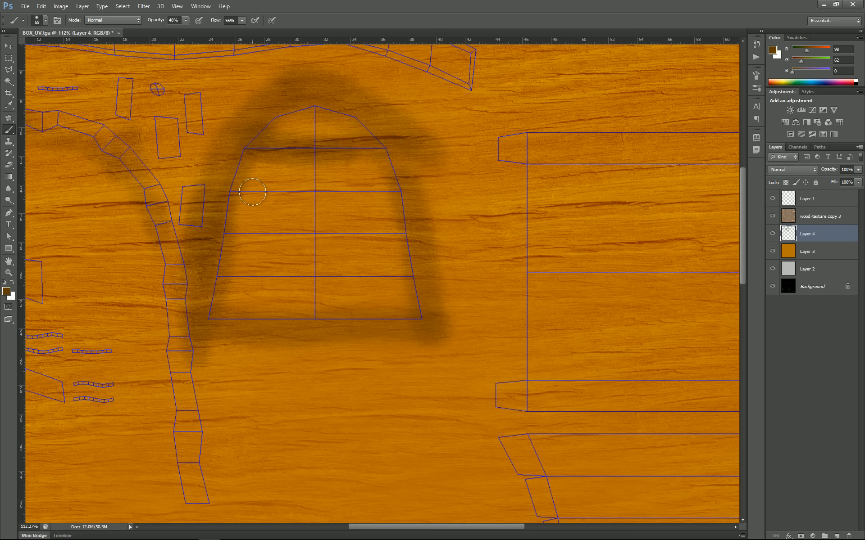
pyautogui.moveTo(231, 193); pyautogui.dragTo(439, 205)
pyautogui.moveTo(237, 236); pyautogui.dragTo(416, 234)
pyautogui.moveTo(225, 278); pyautogui.dragTo(424, 275)
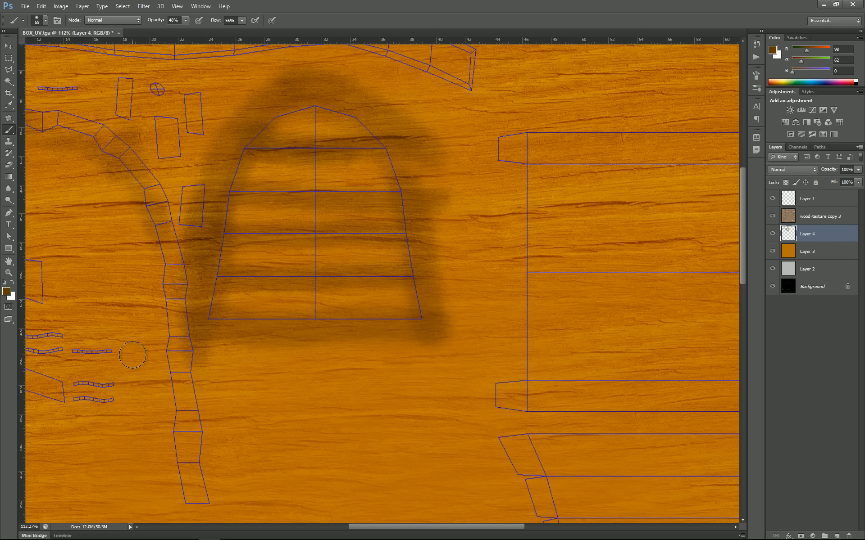
pyautogui.moveTo(214, 327); pyautogui.dragTo(434, 326)
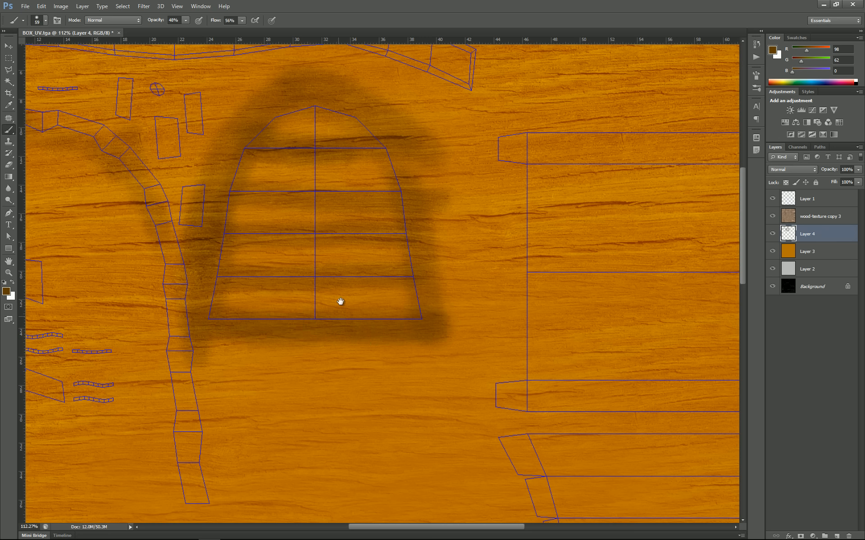
pyautogui.moveTo(340, 263); pyautogui.dragTo(287, 279)
pyautogui.moveTo(194, 206); pyautogui.dragTo(361, 213)
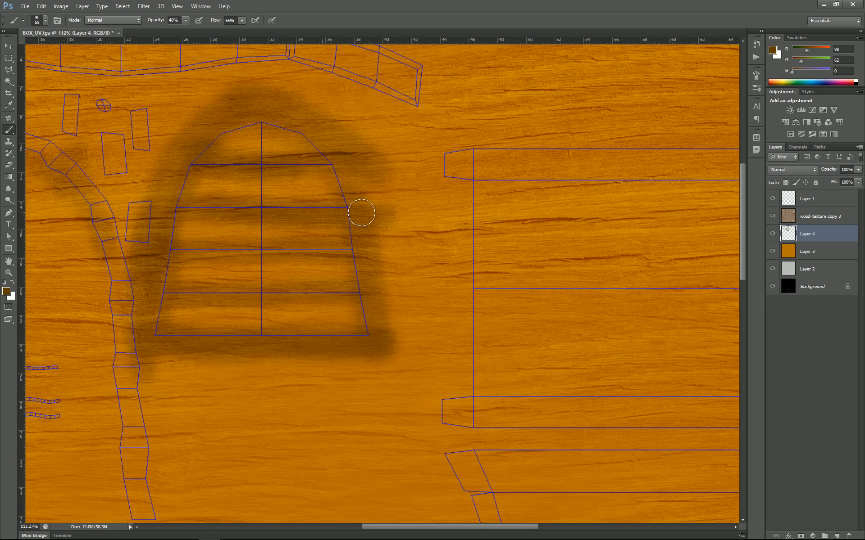
# Step: Paint dark brown shading around the border of the large rectangular panel at the upper right of the UV layout
pyautogui.moveTo(515, 372); pyautogui.dragTo(178, 371)
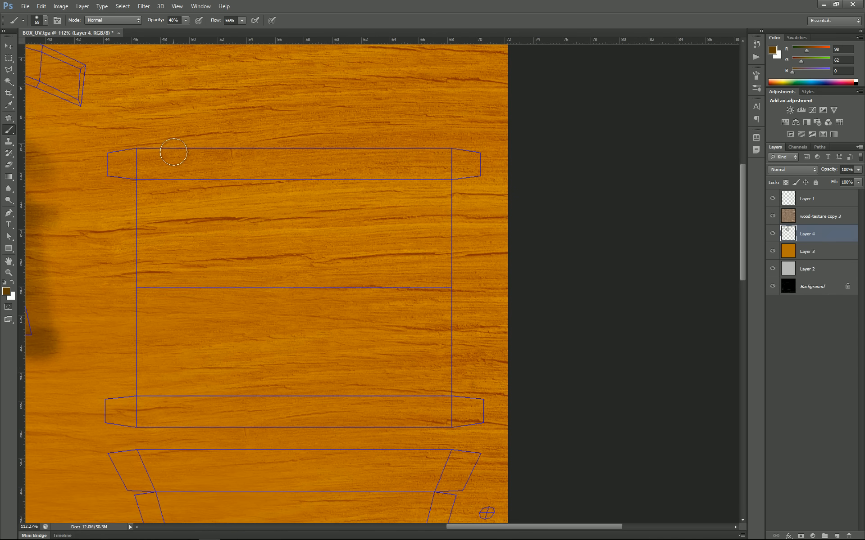
pyautogui.moveTo(110, 143)
pyautogui.mouseDown()
pyautogui.moveTo(437, 154)
pyautogui.moveTo(385, 171)
pyautogui.moveTo(403, 168)
pyautogui.mouseUp()
pyautogui.moveTo(118, 162)
pyautogui.mouseDown()
pyautogui.moveTo(118, 212)
pyautogui.moveTo(109, 149)
pyautogui.moveTo(114, 214)
pyautogui.moveTo(131, 216)
pyautogui.moveTo(137, 325)
pyautogui.moveTo(116, 384)
pyautogui.moveTo(126, 385)
pyautogui.moveTo(104, 405)
pyautogui.moveTo(112, 423)
pyautogui.moveTo(487, 427)
pyautogui.mouseUp()
pyautogui.moveTo(464, 153)
pyautogui.mouseDown()
pyautogui.moveTo(478, 182)
pyautogui.moveTo(461, 236)
pyautogui.moveTo(461, 394)
pyautogui.moveTo(468, 414)
pyautogui.mouseUp()
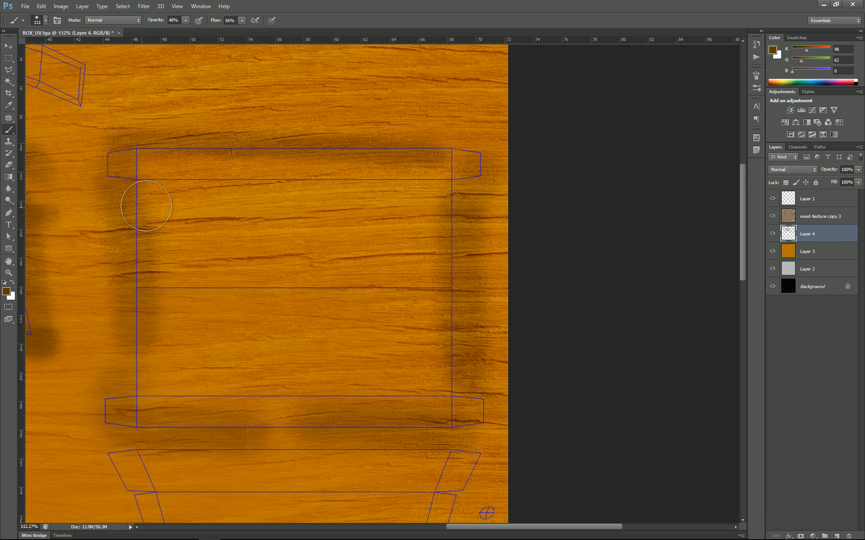
# Step: Add uneven dark shading along the grain across the inside of the large rectangular panel with a 111 px brush
pyautogui.moveTo(145, 193); pyautogui.dragTo(419, 212)
pyautogui.moveTo(162, 270)
pyautogui.mouseDown()
pyautogui.moveTo(436, 283)
pyautogui.moveTo(400, 303)
pyautogui.moveTo(430, 407)
pyautogui.mouseUp()
pyautogui.moveTo(117, 315)
pyautogui.mouseDown()
pyautogui.moveTo(395, 436)
pyautogui.moveTo(276, 417)
pyautogui.mouseUp()
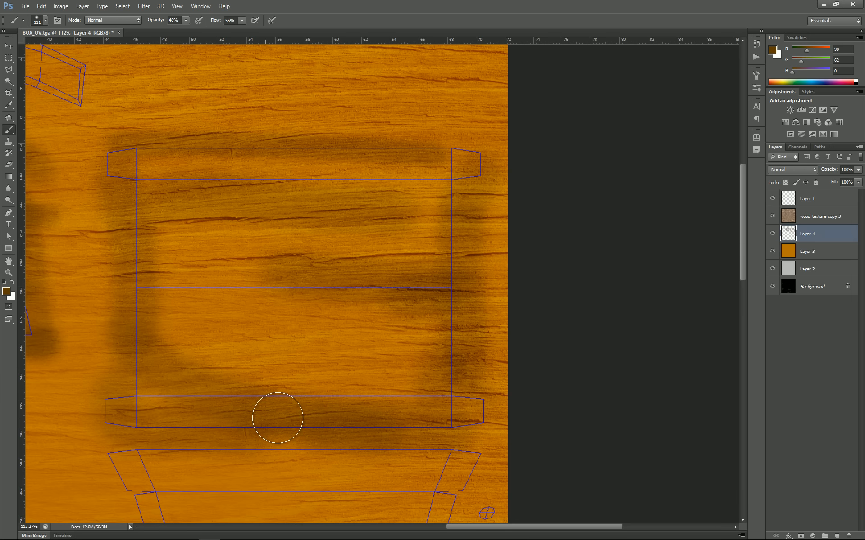
pyautogui.moveTo(432, 375); pyautogui.dragTo(390, 373)
pyautogui.moveTo(178, 279); pyautogui.dragTo(297, 290)
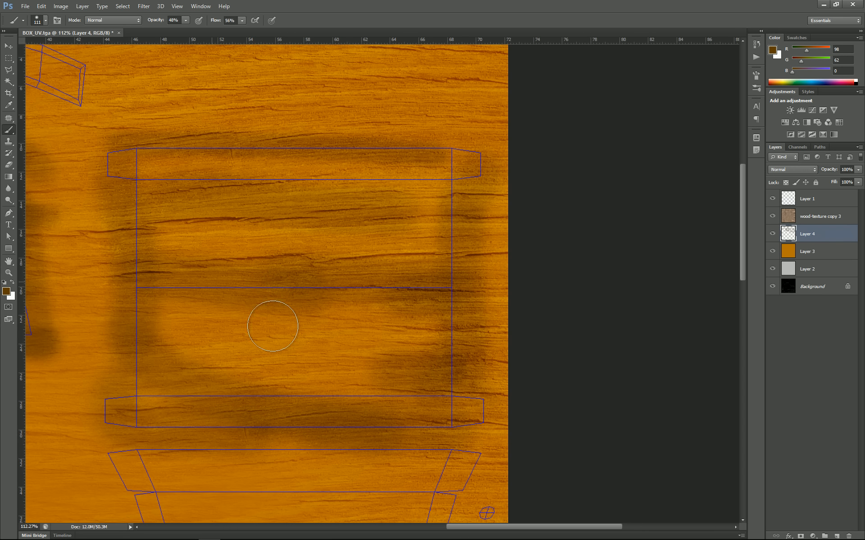
pyautogui.moveTo(354, 326); pyautogui.dragTo(412, 329)
pyautogui.press('alt')
pyautogui.moveTo(203, 350); pyautogui.dragTo(319, 371)
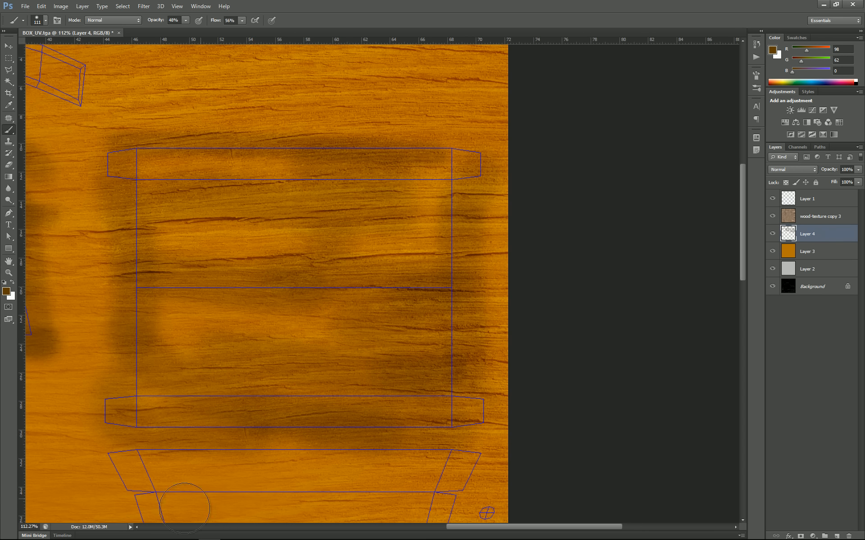
# Step: Try shading the top planks of the long plank panel below with the 111 px brush, and undo those strokes
pyautogui.press('space')
pyautogui.moveTo(173, 497)
pyautogui.mouseDown()
pyautogui.moveTo(199, 293)
pyautogui.moveTo(338, 496)
pyautogui.mouseUp()
pyautogui.moveTo(156, 215)
pyautogui.mouseDown()
pyautogui.moveTo(275, 311)
pyautogui.moveTo(297, 283)
pyautogui.mouseUp()
pyautogui.press('space')
pyautogui.moveTo(396, 486); pyautogui.dragTo(248, 141)
pyautogui.press('space')
pyautogui.moveTo(269, 342); pyautogui.dragTo(170, 384)
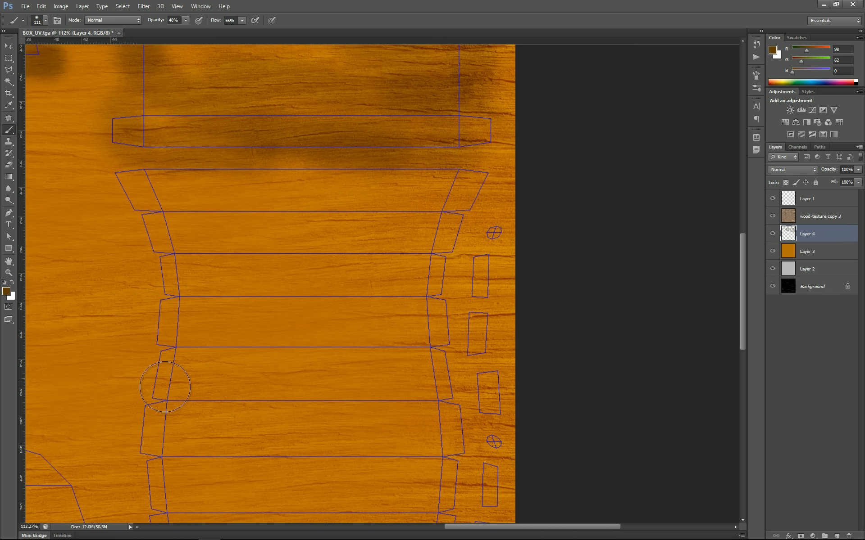
pyautogui.moveTo(122, 177); pyautogui.dragTo(440, 182)
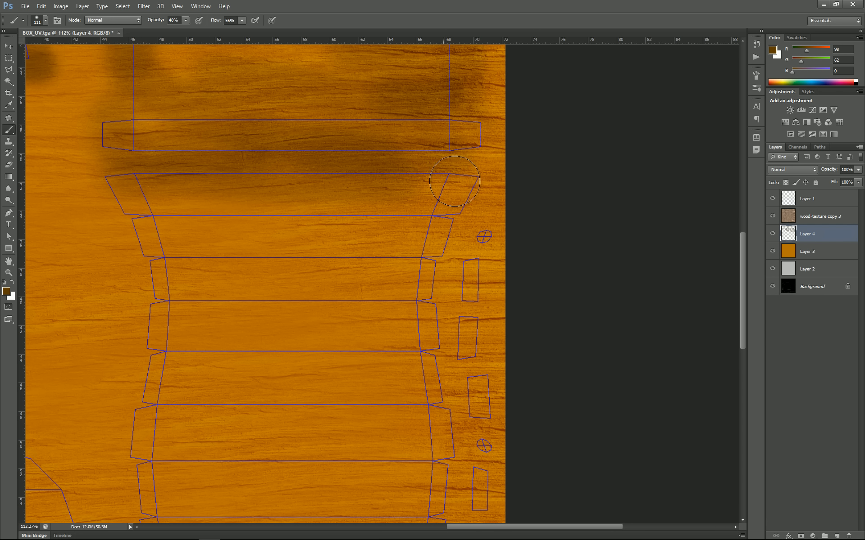
pyautogui.moveTo(199, 218)
pyautogui.mouseDown()
pyautogui.moveTo(420, 222)
pyautogui.moveTo(414, 236)
pyautogui.mouseUp()
pyautogui.hotkey('ctrl', 'alt', 'z')
pyautogui.hotkey('ctrl', 'alt', 'z')
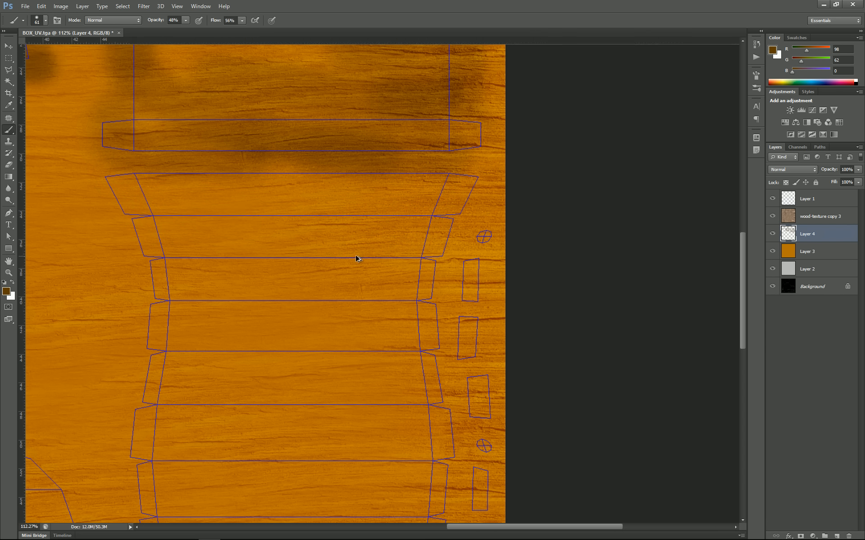
# Step: Paint dark shading along the upper horizontal plank lines of the long plank panel with a 65 px brush
pyautogui.moveTo(189, 198); pyautogui.dragTo(191, 197)
pyautogui.moveTo(112, 171); pyautogui.dragTo(484, 177)
pyautogui.moveTo(124, 216); pyautogui.dragTo(456, 215)
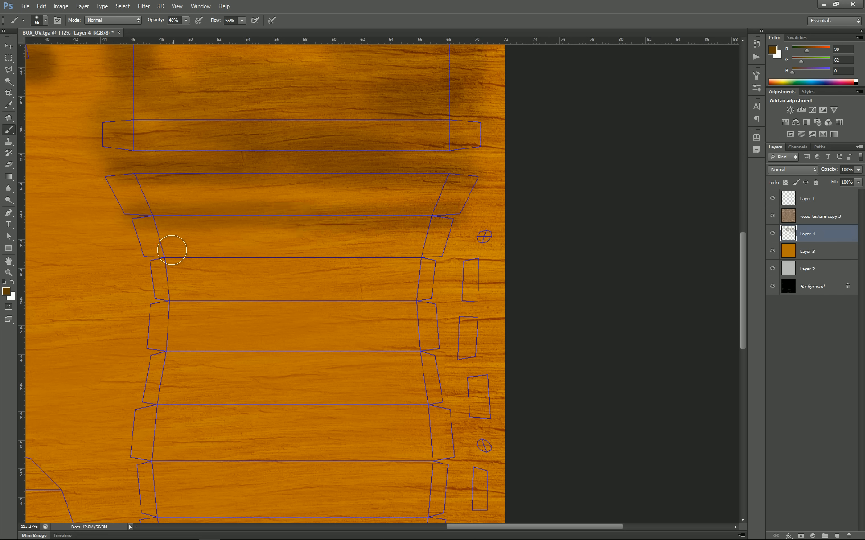
pyautogui.moveTo(142, 257); pyautogui.dragTo(453, 257)
pyautogui.moveTo(142, 303); pyautogui.dragTo(442, 300)
pyautogui.moveTo(143, 357)
pyautogui.mouseDown()
pyautogui.moveTo(150, 349)
pyautogui.moveTo(299, 346)
pyautogui.moveTo(431, 354)
pyautogui.mouseUp()
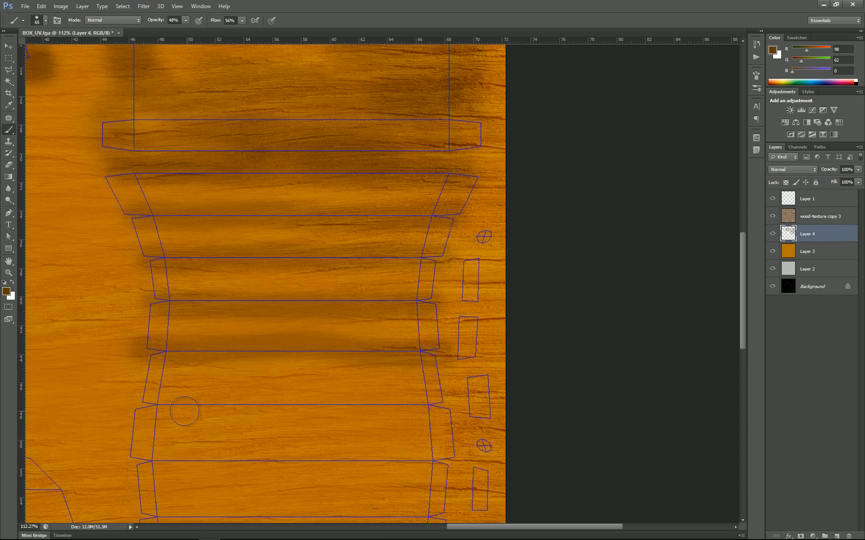
pyautogui.moveTo(159, 404); pyautogui.dragTo(457, 402)
pyautogui.moveTo(135, 456); pyautogui.dragTo(442, 461)
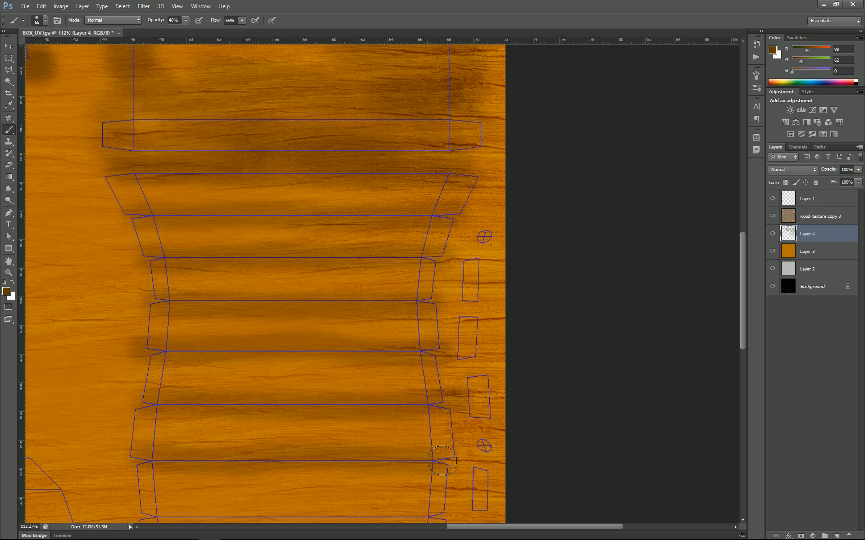
# Step: Brush dark shading along the remaining lower plank lines of the long plank panel, down to its bottom edge
pyautogui.moveTo(301, 446); pyautogui.dragTo(277, 331)
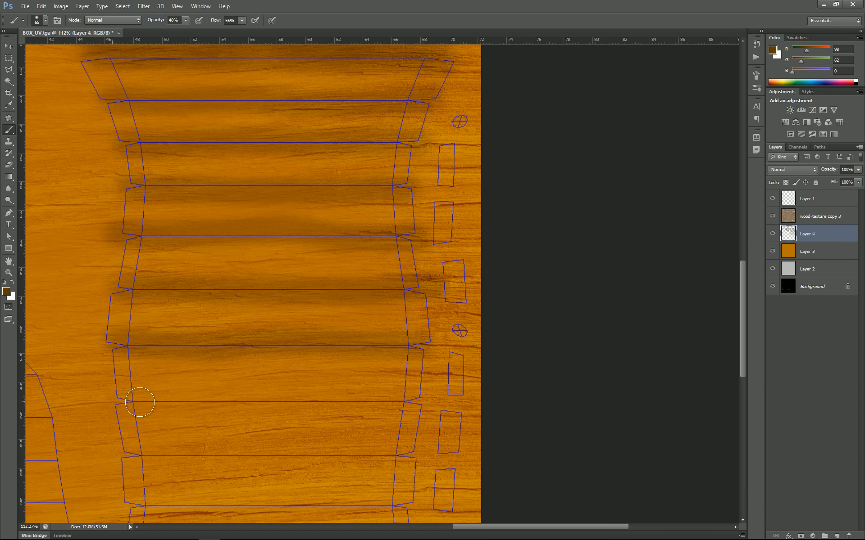
pyautogui.moveTo(139, 402); pyautogui.dragTo(430, 405)
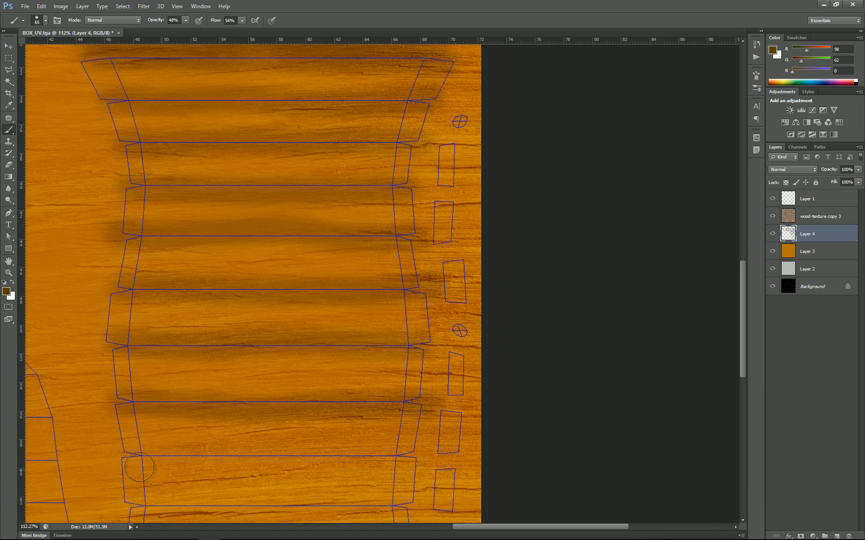
pyautogui.moveTo(144, 458); pyautogui.dragTo(418, 464)
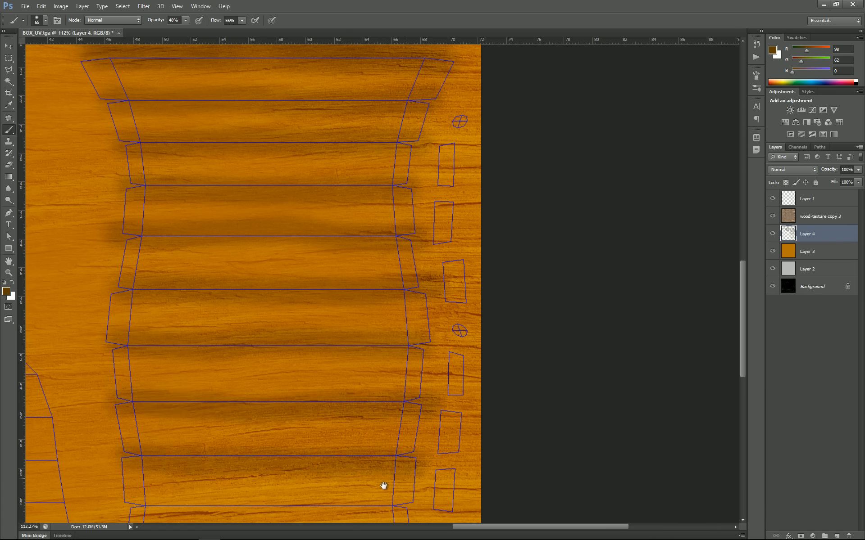
pyautogui.moveTo(330, 501)
pyautogui.mouseDown()
pyautogui.moveTo(303, 438)
pyautogui.moveTo(311, 376)
pyautogui.mouseUp()
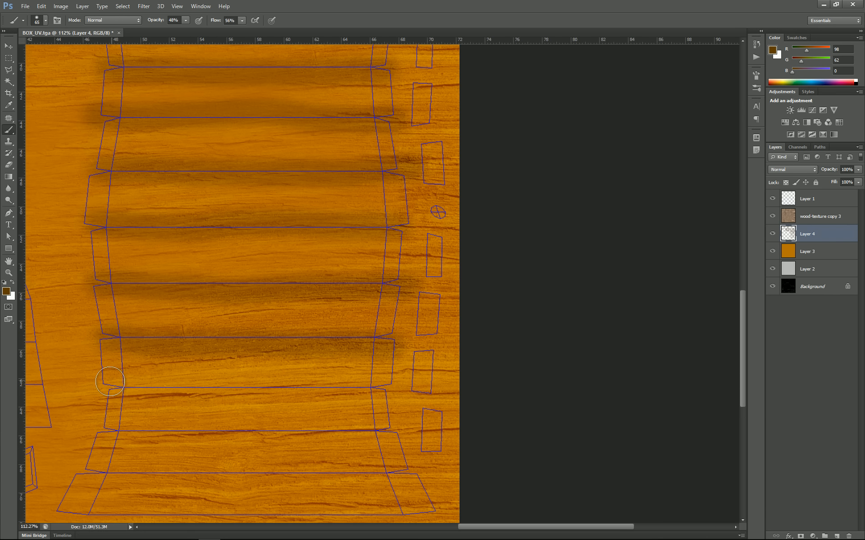
pyautogui.moveTo(106, 386)
pyautogui.mouseDown()
pyautogui.moveTo(252, 396)
pyautogui.moveTo(407, 397)
pyautogui.mouseUp()
pyautogui.moveTo(244, 383); pyautogui.dragTo(300, 383)
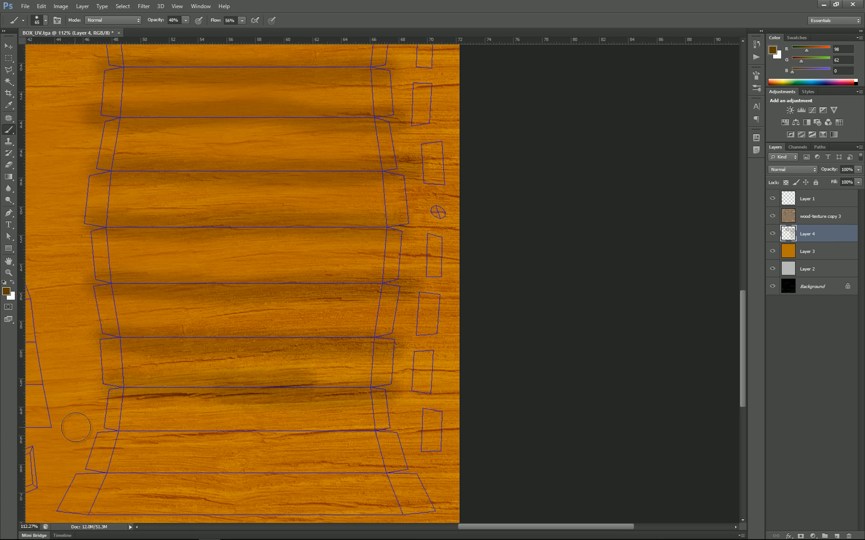
pyautogui.moveTo(76, 428); pyautogui.dragTo(391, 436)
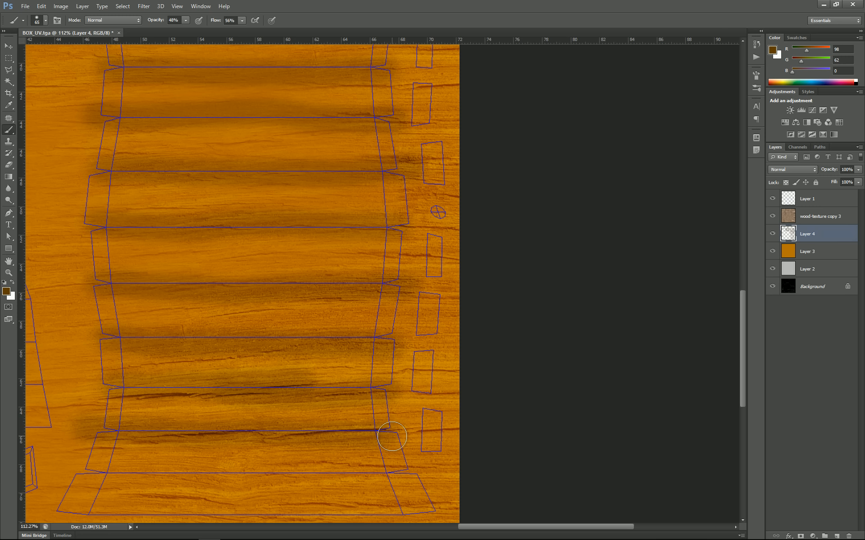
pyautogui.moveTo(95, 473); pyautogui.dragTo(421, 480)
pyautogui.scroll(-3, 342, 457)
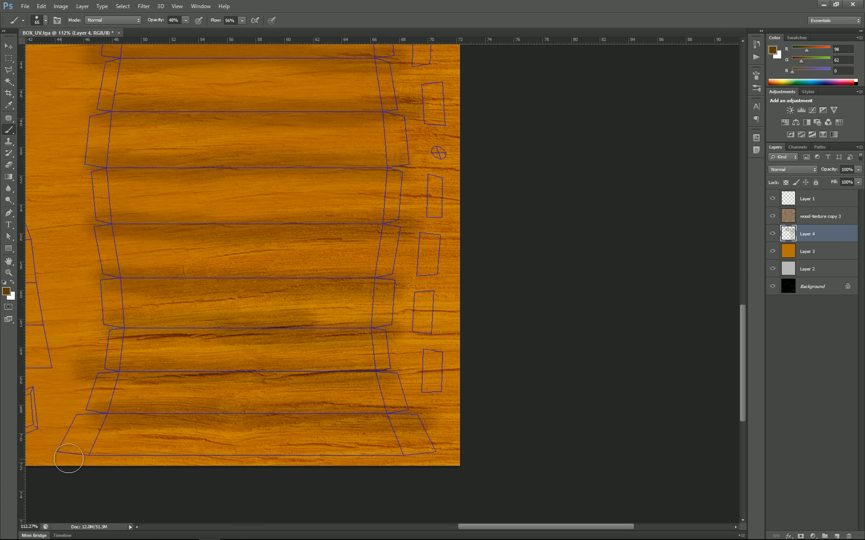
pyautogui.moveTo(68, 459); pyautogui.dragTo(442, 457)
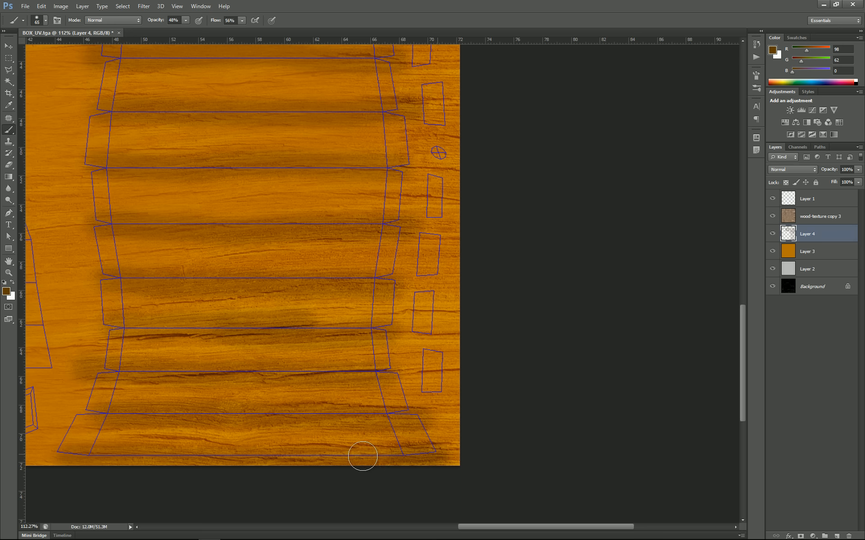
# Step: Try an extra dark stroke along a middle plank line of the long plank panel, and undo it
pyautogui.scroll(-4, 238, 317)
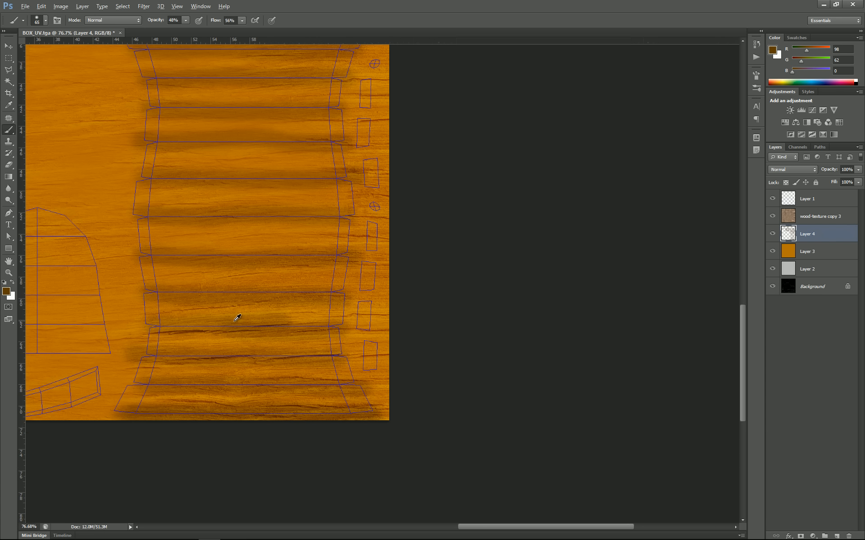
pyautogui.moveTo(213, 166); pyautogui.dragTo(218, 257)
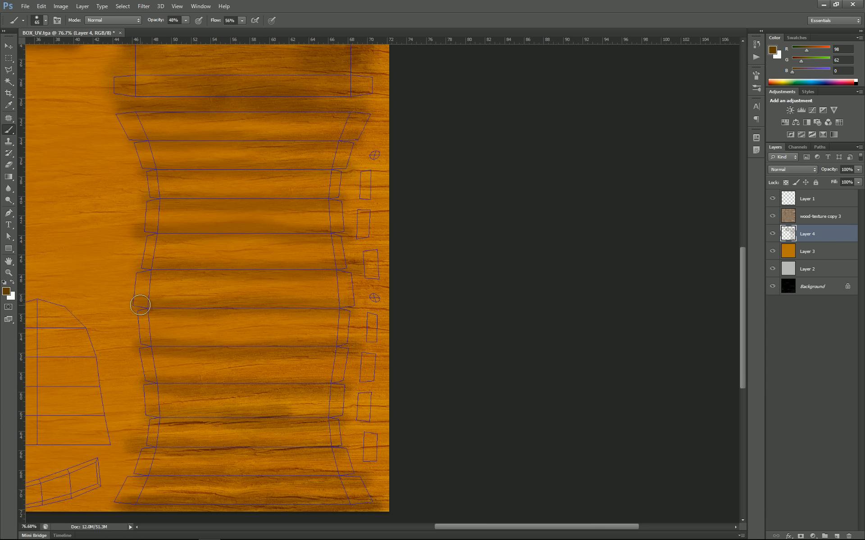
pyautogui.moveTo(140, 305)
pyautogui.mouseDown()
pyautogui.moveTo(315, 301)
pyautogui.moveTo(338, 315)
pyautogui.mouseUp()
pyautogui.hotkey('ctrl', 'z')
# Step: Paint dark brown shading around the outline of the lower arched panel with the 65 px brush
pyautogui.moveTo(187, 274); pyautogui.dragTo(293, 400)
pyautogui.moveTo(128, 509)
pyautogui.mouseDown()
pyautogui.moveTo(257, 339)
pyautogui.moveTo(256, 353)
pyautogui.moveTo(268, 296)
pyautogui.moveTo(243, 332)
pyautogui.mouseUp()
pyautogui.scroll(2, 229, 263)
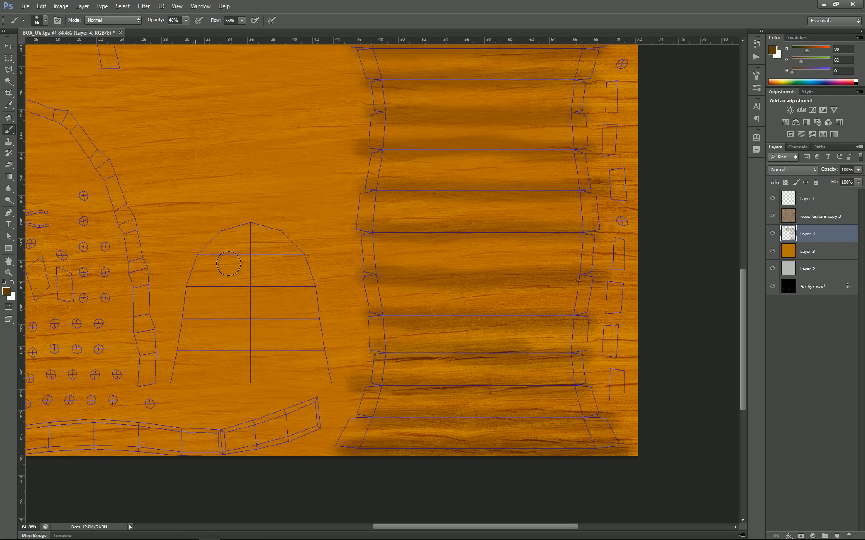
pyautogui.moveTo(218, 218)
pyautogui.mouseDown()
pyautogui.moveTo(263, 219)
pyautogui.moveTo(311, 249)
pyautogui.moveTo(344, 399)
pyautogui.mouseUp()
pyautogui.moveTo(221, 225)
pyautogui.mouseDown()
pyautogui.moveTo(194, 265)
pyautogui.moveTo(167, 399)
pyautogui.moveTo(363, 400)
pyautogui.mouseUp()
# Step: Brush dark shading along the four horizontal plank lines inside the lower arched panel
pyautogui.moveTo(171, 362); pyautogui.dragTo(338, 362)
pyautogui.moveTo(169, 325); pyautogui.dragTo(312, 326)
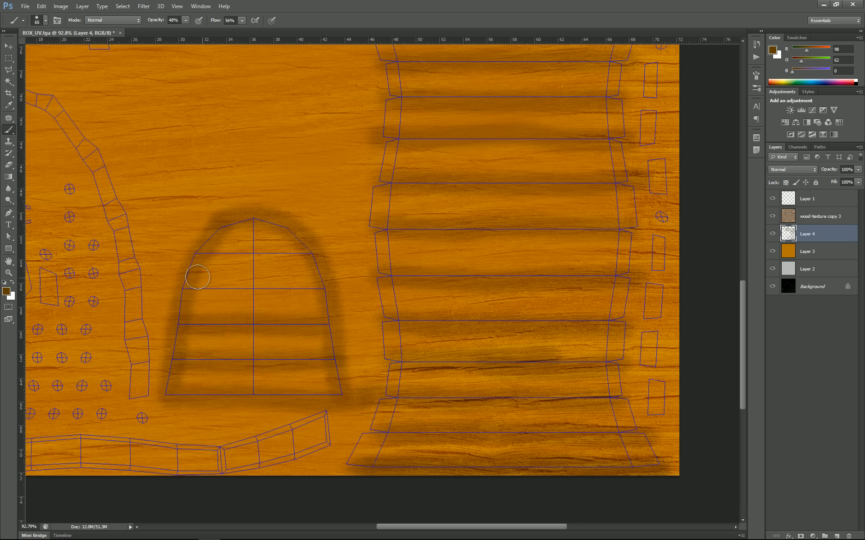
pyautogui.moveTo(198, 277); pyautogui.dragTo(328, 292)
pyautogui.moveTo(195, 249); pyautogui.dragTo(323, 262)
# Step: Lower the brush flow to 30% and add uneven shading to the upper planks of the lower arched panel, enlarging the brush to 91 px
pyautogui.moveTo(149, 252)
pyautogui.mouseDown()
pyautogui.moveTo(319, 249)
pyautogui.moveTo(180, 306)
pyautogui.mouseUp()
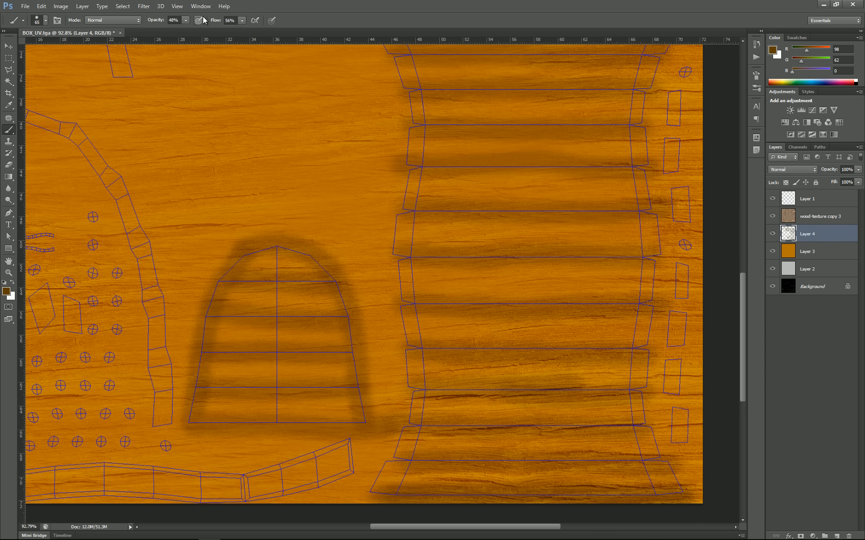
pyautogui.click(242, 21)
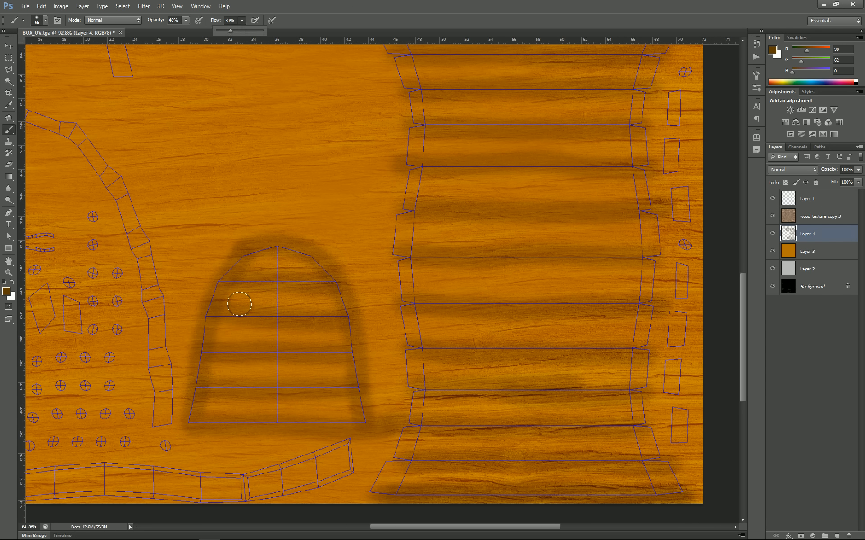
pyautogui.moveTo(239, 305)
pyautogui.mouseDown()
pyautogui.moveTo(263, 287)
pyautogui.moveTo(331, 293)
pyautogui.mouseUp()
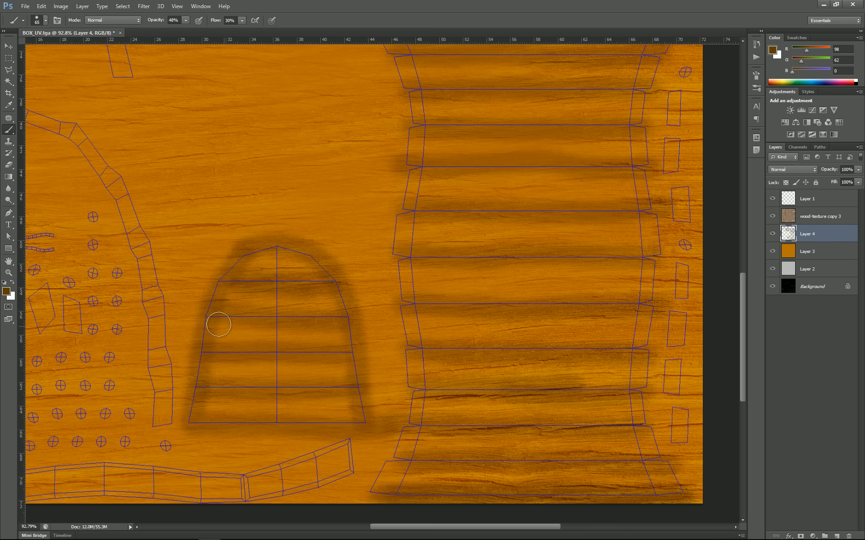
pyautogui.keyDown('alt'); pyautogui.rightClick(232, 332); pyautogui.keyUp('alt')
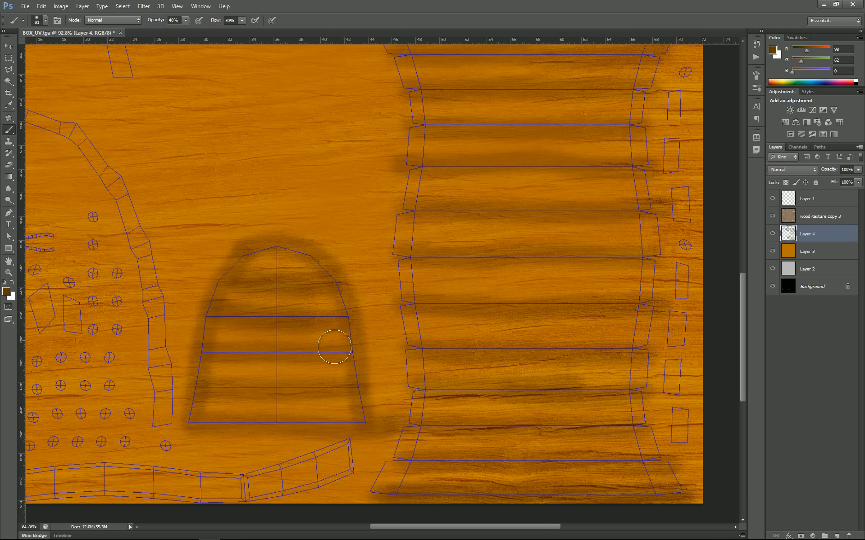
# Step: Shade the lower planks of the lower arched panel softly with a 56 px brush, reducing the flow to 19%
pyautogui.keyDown('alt'); pyautogui.rightClick(227, 327); pyautogui.keyUp('alt')
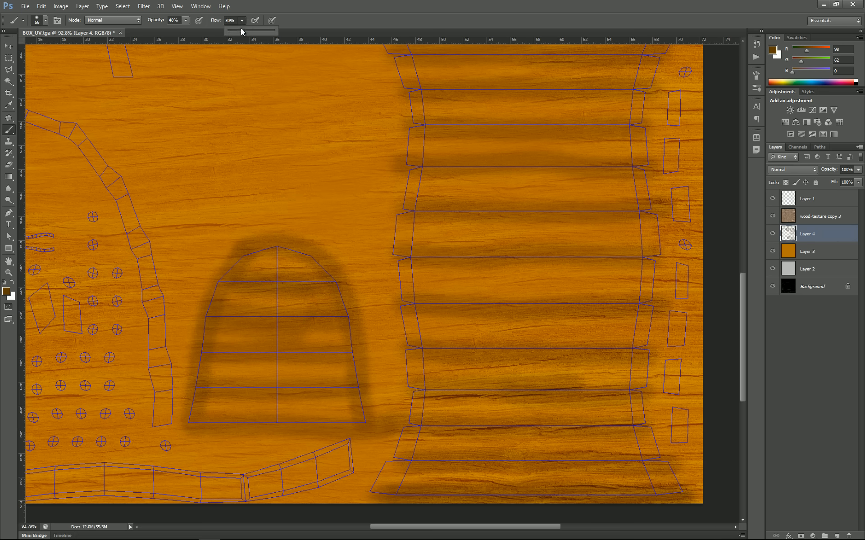
pyautogui.moveTo(350, 407); pyautogui.dragTo(305, 420)
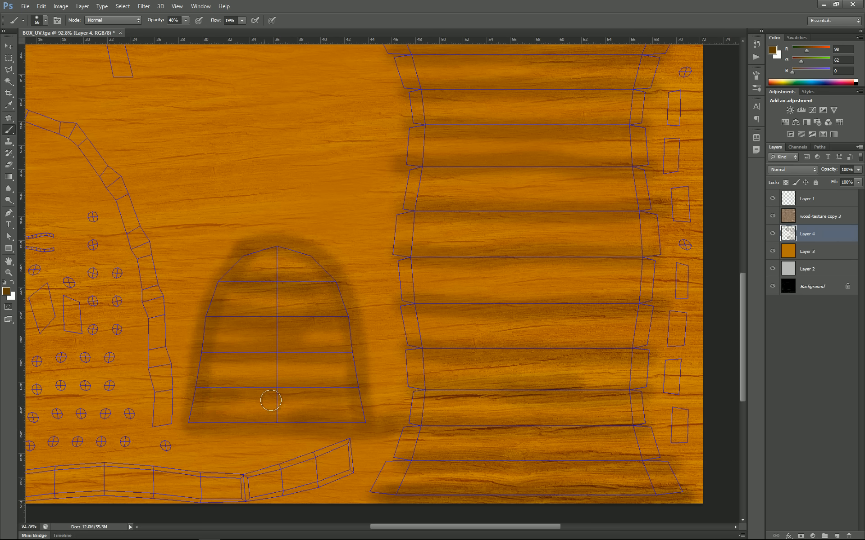
pyautogui.moveTo(315, 358); pyautogui.dragTo(291, 378)
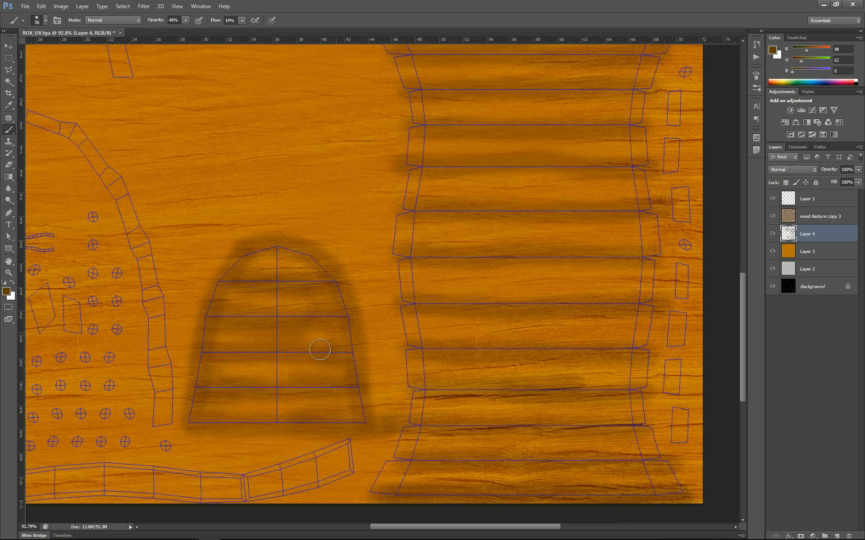
# Step: Add soft uneven shading along the inner sides and plank lines of the upper arched panel at 19% flow
pyautogui.moveTo(371, 250); pyautogui.dragTo(432, 325)
pyautogui.moveTo(418, 355); pyautogui.dragTo(322, 268)
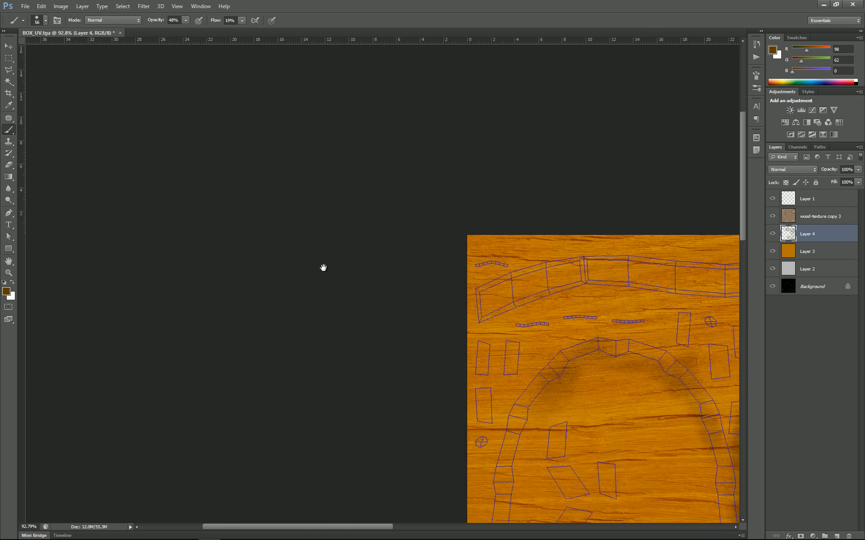
pyautogui.moveTo(456, 426); pyautogui.dragTo(342, 448)
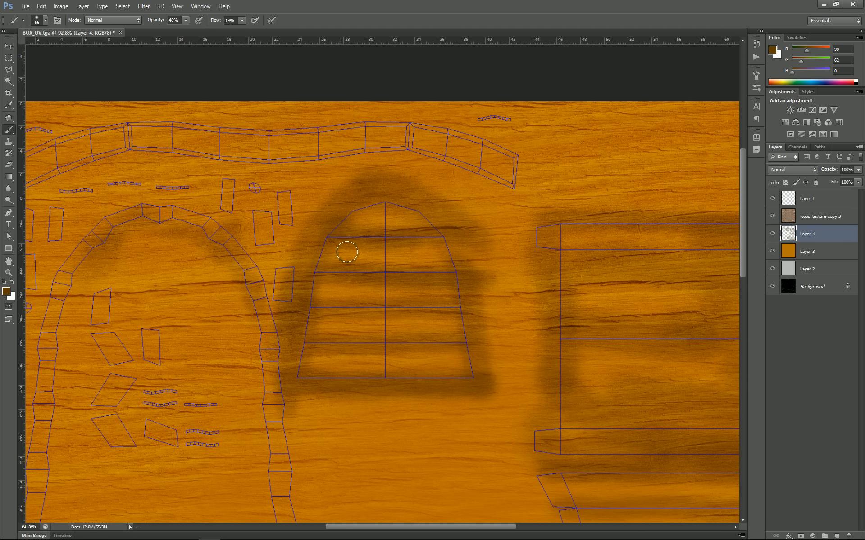
pyautogui.moveTo(333, 305); pyautogui.dragTo(329, 267)
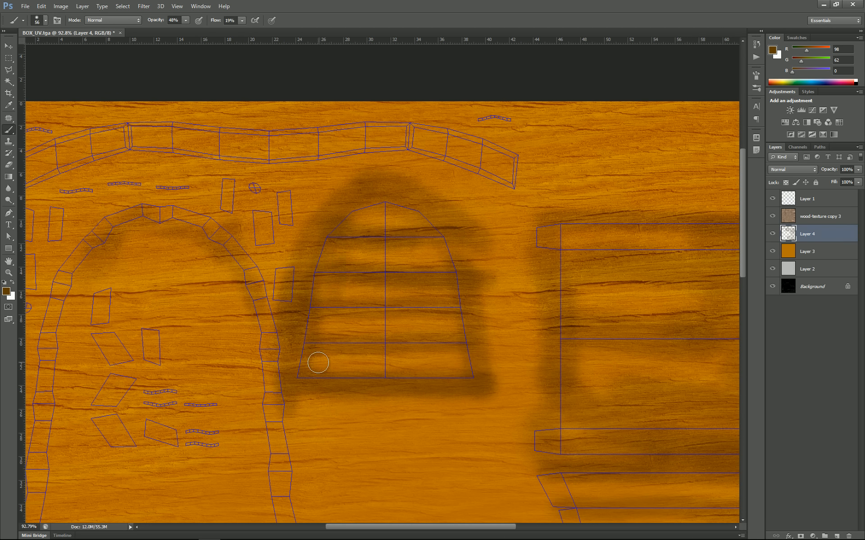
pyautogui.moveTo(317, 363); pyautogui.dragTo(502, 358)
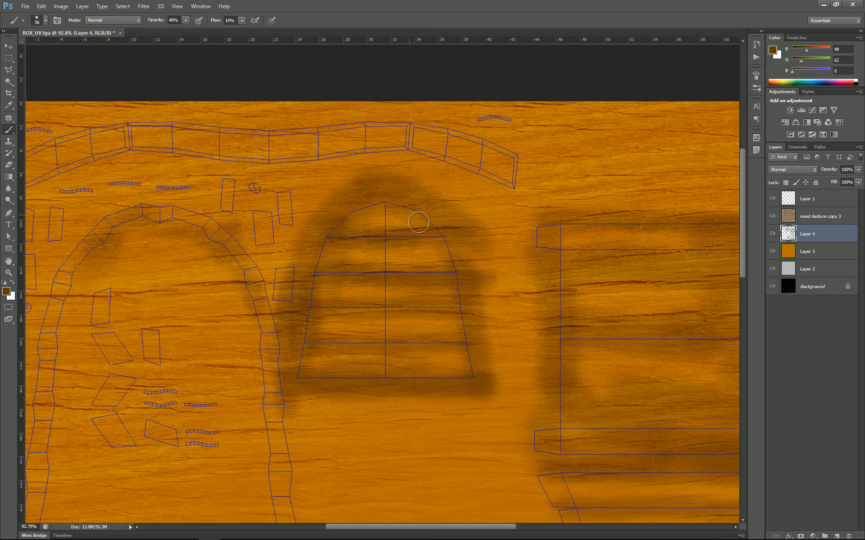
pyautogui.moveTo(438, 258); pyautogui.dragTo(450, 365)
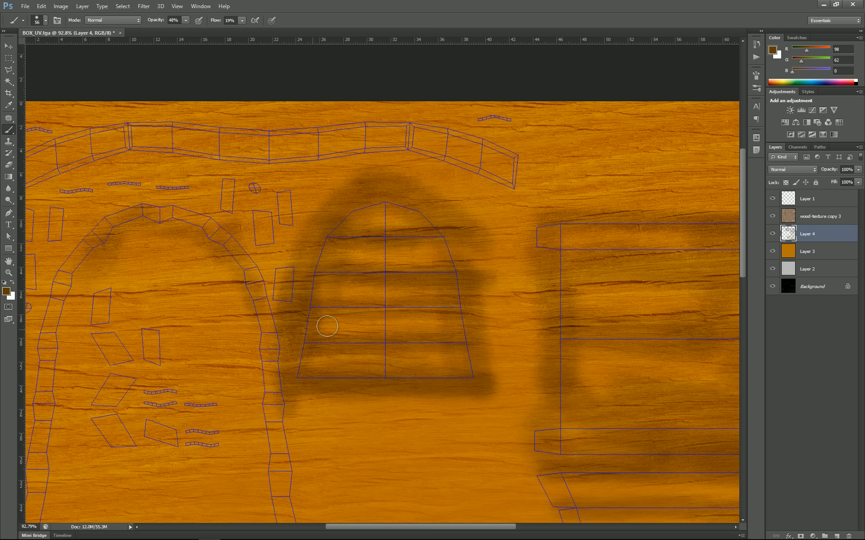
pyautogui.moveTo(322, 330); pyautogui.dragTo(453, 338)
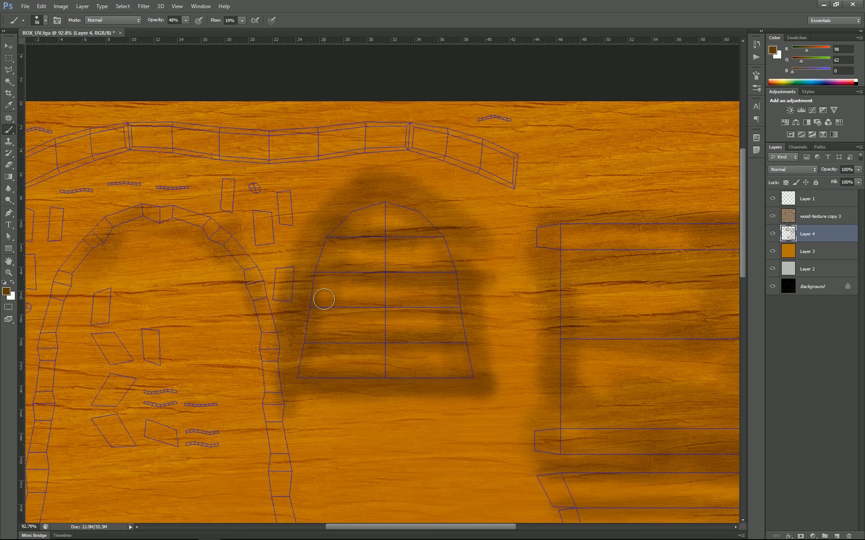
pyautogui.moveTo(324, 300); pyautogui.dragTo(424, 318)
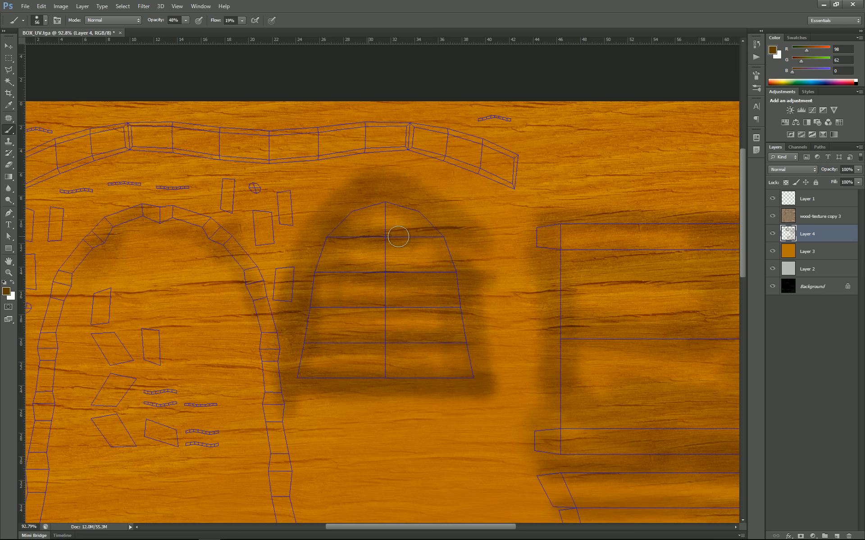
pyautogui.moveTo(398, 244); pyautogui.dragTo(436, 254)
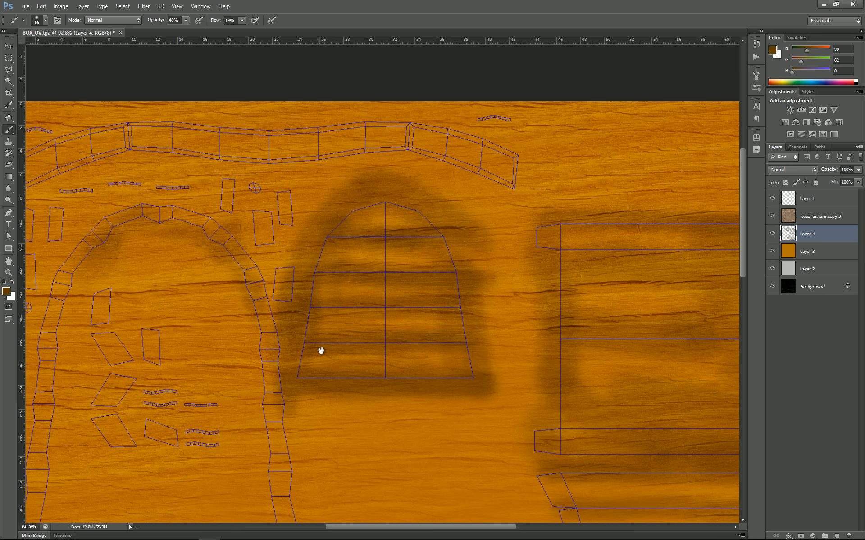
# Step: Brush soft dark patches along both legs of the upper curved trim strip with the 56 px brush
pyautogui.moveTo(320, 350)
pyautogui.mouseDown()
pyautogui.moveTo(393, 103)
pyautogui.moveTo(393, 152)
pyautogui.moveTo(422, 216)
pyautogui.mouseUp()
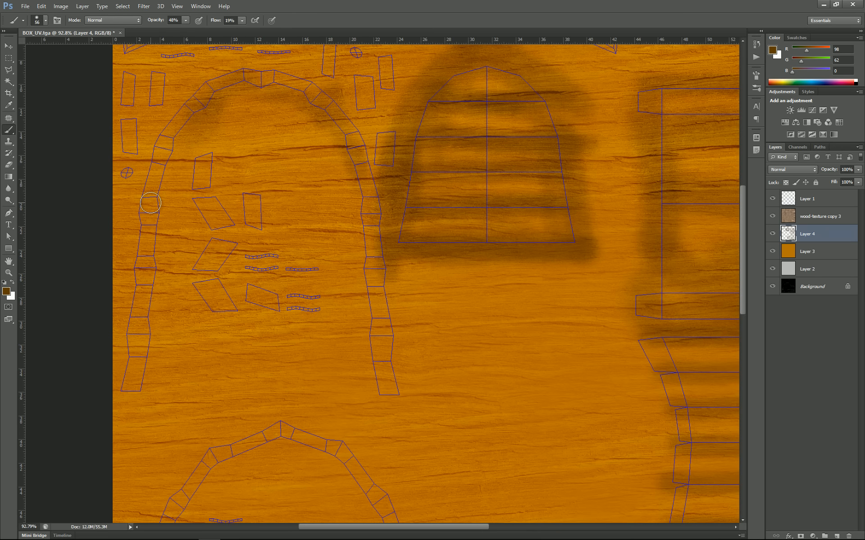
pyautogui.moveTo(149, 205); pyautogui.dragTo(162, 246)
pyautogui.moveTo(144, 292)
pyautogui.mouseDown()
pyautogui.moveTo(133, 312)
pyautogui.moveTo(141, 356)
pyautogui.moveTo(130, 396)
pyautogui.mouseUp()
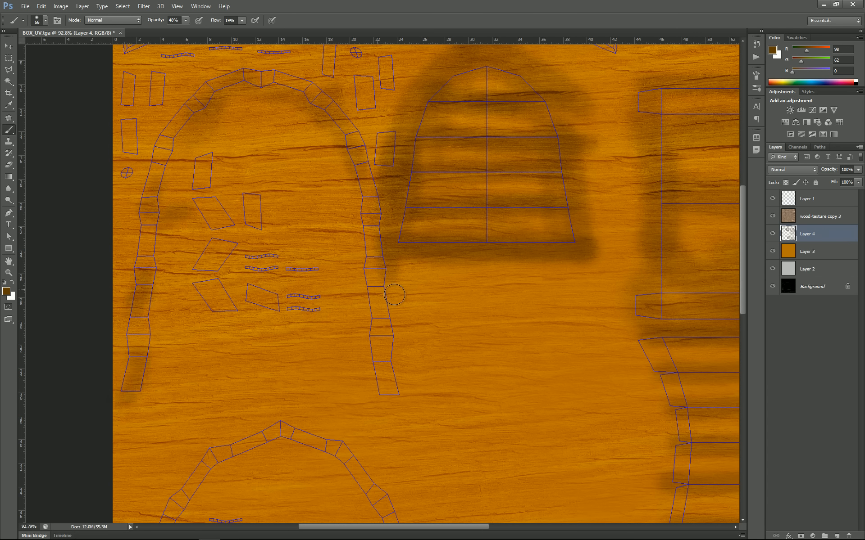
pyautogui.moveTo(394, 295)
pyautogui.mouseDown()
pyautogui.moveTo(371, 428)
pyautogui.moveTo(365, 186)
pyautogui.moveTo(381, 124)
pyautogui.mouseUp()
# Step: Brush soft dark patches along the apex and both sides of the lower curved trim strip
pyautogui.moveTo(315, 142)
pyautogui.mouseDown()
pyautogui.moveTo(390, 183)
pyautogui.moveTo(428, 252)
pyautogui.moveTo(442, 293)
pyautogui.moveTo(425, 299)
pyautogui.moveTo(458, 363)
pyautogui.moveTo(457, 421)
pyautogui.mouseUp()
pyautogui.moveTo(432, 400); pyautogui.dragTo(412, 338)
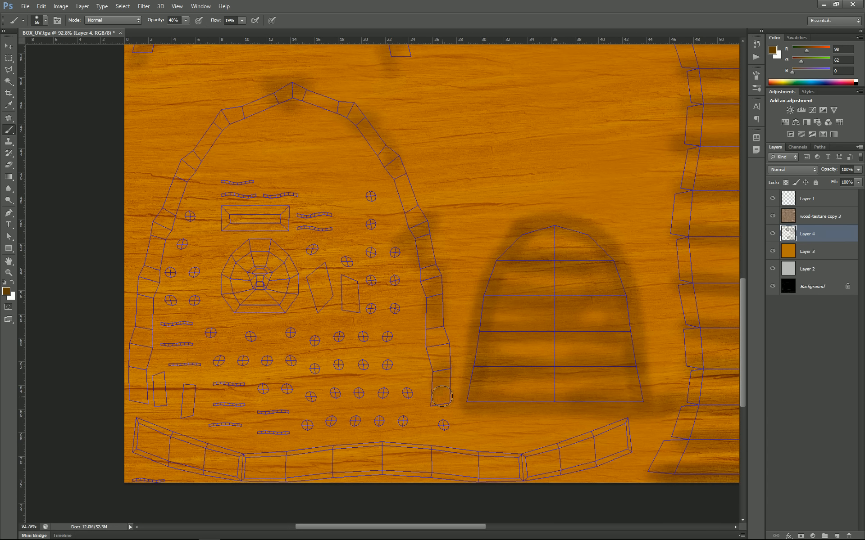
pyautogui.moveTo(227, 143); pyautogui.dragTo(185, 155)
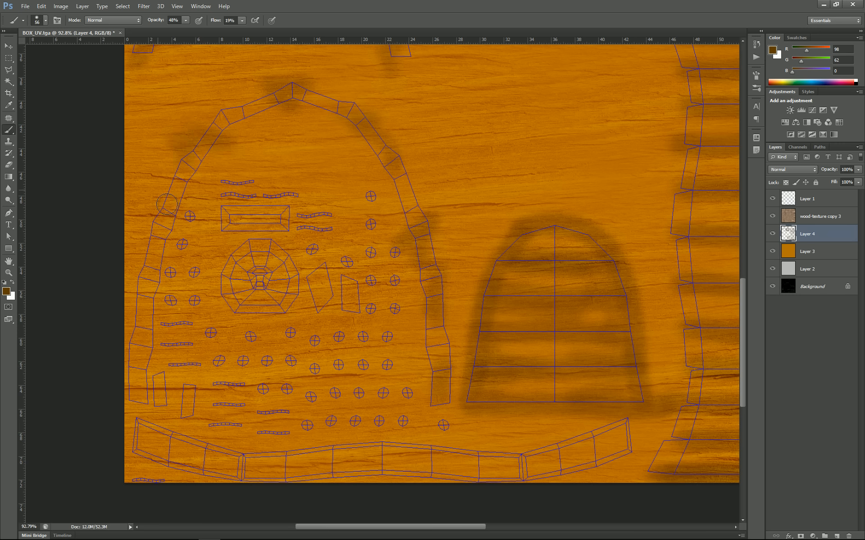
pyautogui.moveTo(167, 205)
pyautogui.mouseDown()
pyautogui.moveTo(150, 267)
pyautogui.moveTo(139, 277)
pyautogui.moveTo(139, 356)
pyautogui.mouseUp()
pyautogui.moveTo(137, 394); pyautogui.dragTo(138, 401)
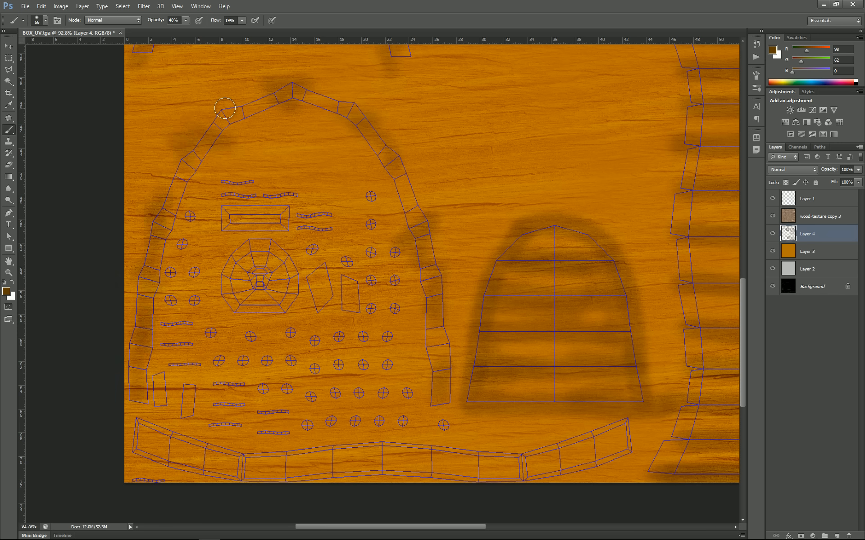
# Step: Brush soft dark patches over the column of small rectangular pieces beside the long plank strip at 19% flow
pyautogui.moveTo(225, 108); pyautogui.dragTo(239, 115)
pyautogui.moveTo(493, 142); pyautogui.dragTo(15, 145)
pyautogui.moveTo(340, 181); pyautogui.dragTo(415, 353)
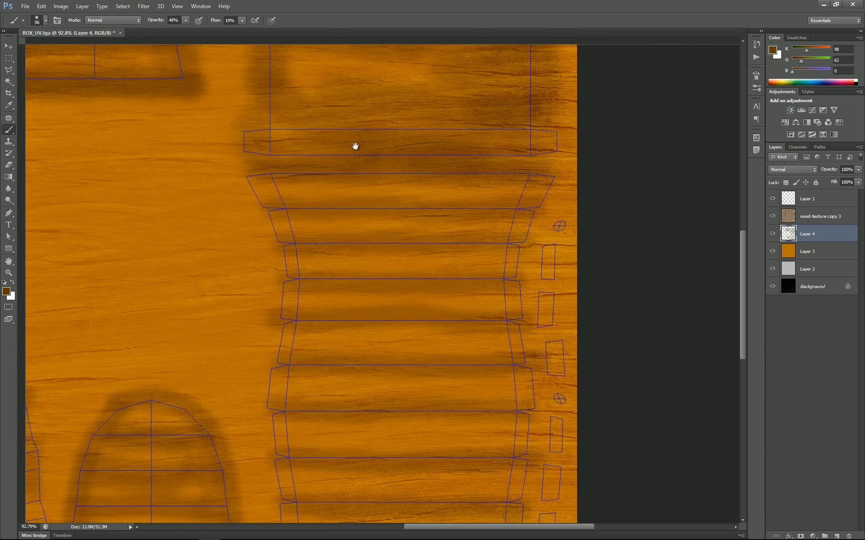
pyautogui.moveTo(355, 146); pyautogui.dragTo(324, 197)
pyautogui.moveTo(498, 323)
pyautogui.mouseDown()
pyautogui.moveTo(310, 123)
pyautogui.moveTo(327, 103)
pyautogui.mouseUp()
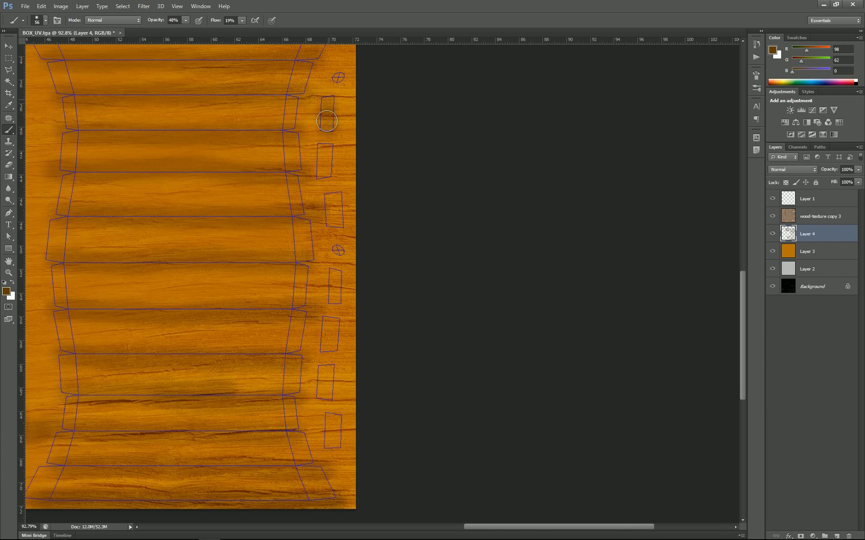
pyautogui.moveTo(335, 156)
pyautogui.mouseDown()
pyautogui.moveTo(323, 187)
pyautogui.moveTo(319, 166)
pyautogui.mouseUp()
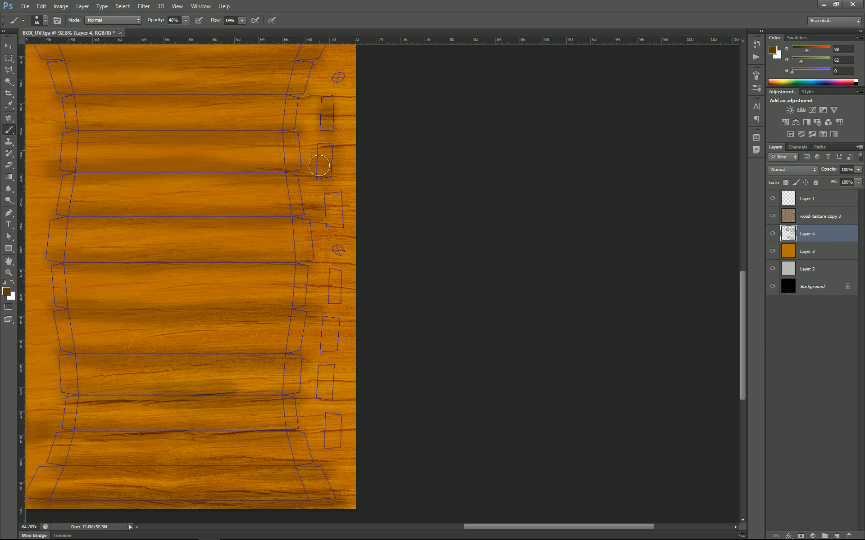
pyautogui.moveTo(343, 228); pyautogui.dragTo(329, 190)
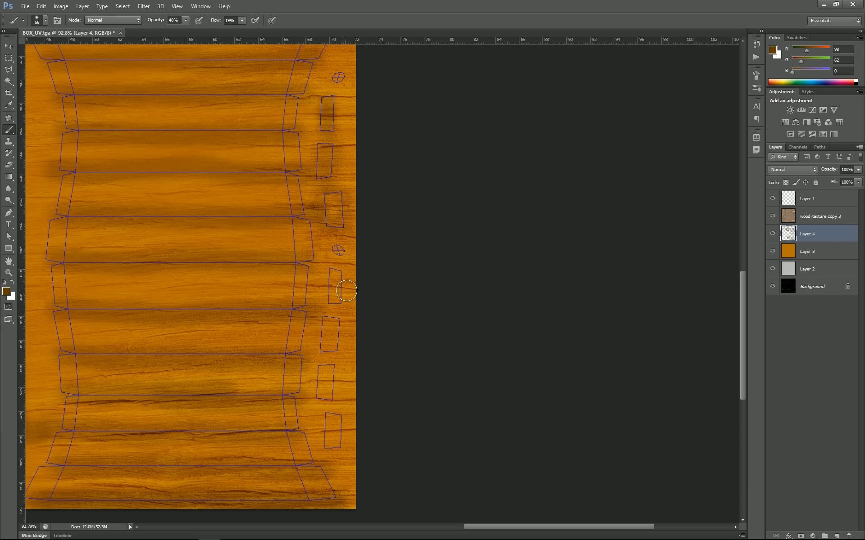
pyautogui.moveTo(329, 297); pyautogui.dragTo(345, 276)
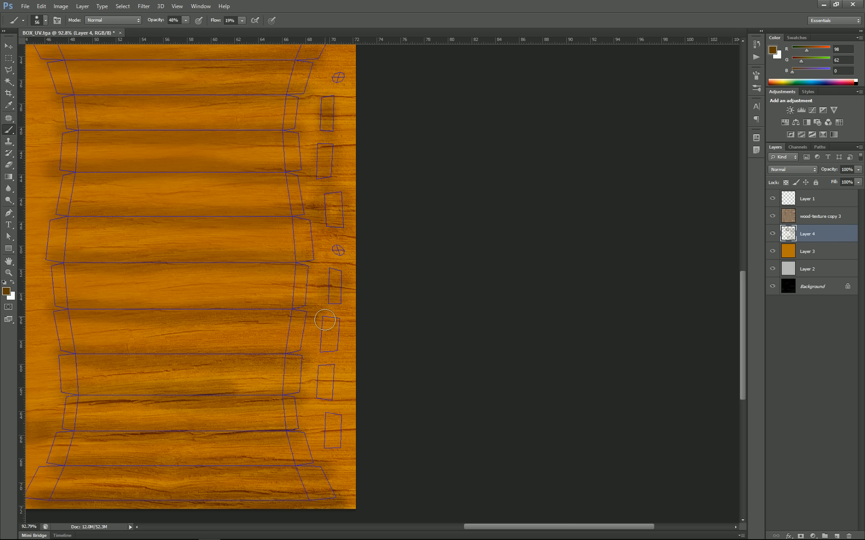
pyautogui.moveTo(341, 339); pyautogui.dragTo(317, 317)
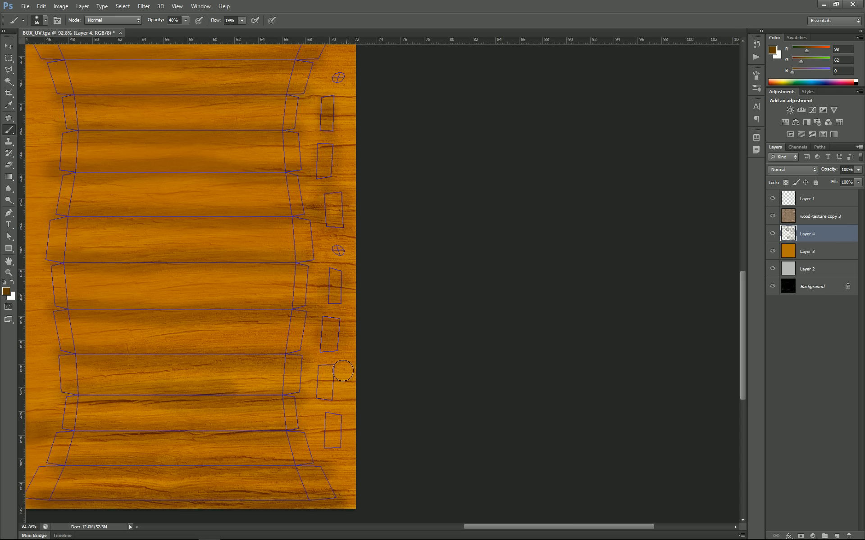
pyautogui.moveTo(318, 360)
pyautogui.mouseDown()
pyautogui.moveTo(320, 388)
pyautogui.moveTo(344, 395)
pyautogui.moveTo(339, 358)
pyautogui.mouseUp()
pyautogui.moveTo(329, 413)
pyautogui.mouseDown()
pyautogui.moveTo(322, 439)
pyautogui.moveTo(342, 450)
pyautogui.moveTo(339, 411)
pyautogui.mouseUp()
# Step: Shade the small four-sided pieces inside the lower and upper curved trim strips, raising the brush flow to 34%
pyautogui.moveTo(282, 288); pyautogui.dragTo(490, 306)
pyautogui.moveTo(225, 274)
pyautogui.mouseDown()
pyautogui.moveTo(248, 291)
pyautogui.moveTo(238, 293)
pyautogui.mouseUp()
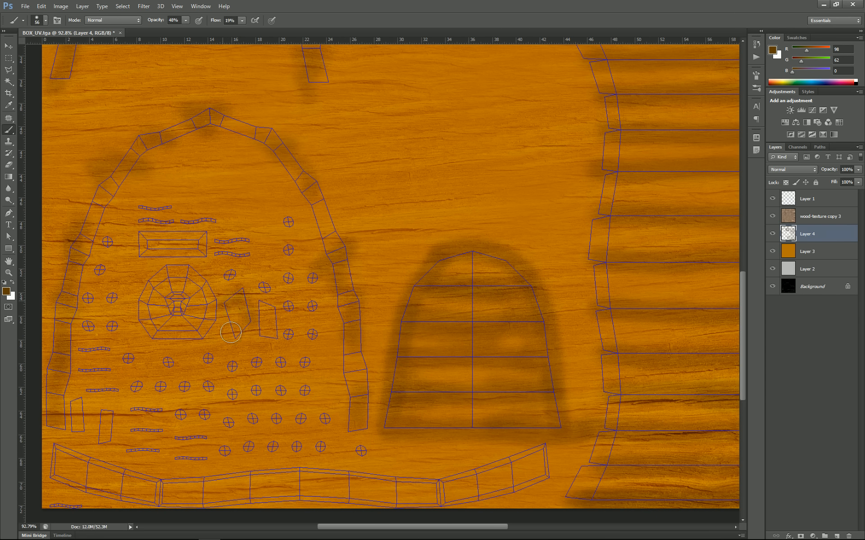
pyautogui.moveTo(230, 333)
pyautogui.mouseDown()
pyautogui.moveTo(270, 308)
pyautogui.moveTo(312, 310)
pyautogui.moveTo(397, 426)
pyautogui.mouseUp()
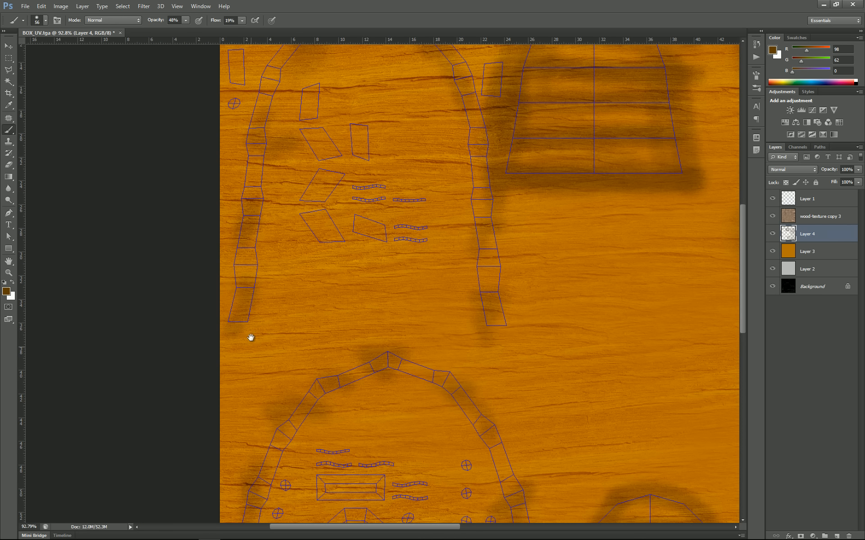
pyautogui.moveTo(251, 338); pyautogui.dragTo(198, 412)
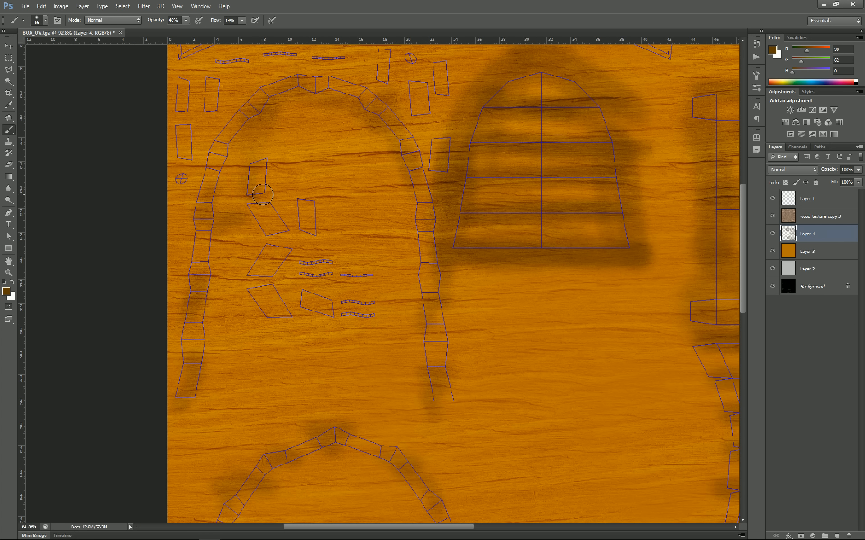
pyautogui.moveTo(262, 195); pyautogui.dragTo(252, 173)
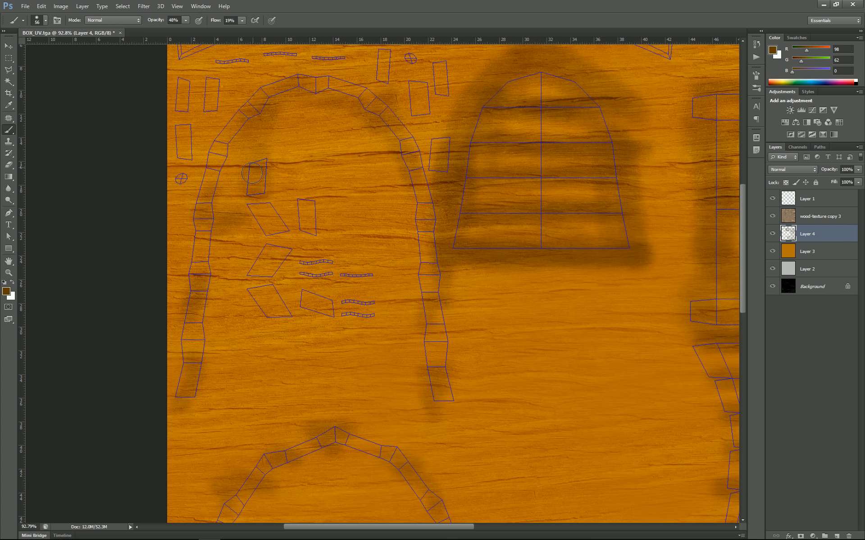
pyautogui.click(243, 21)
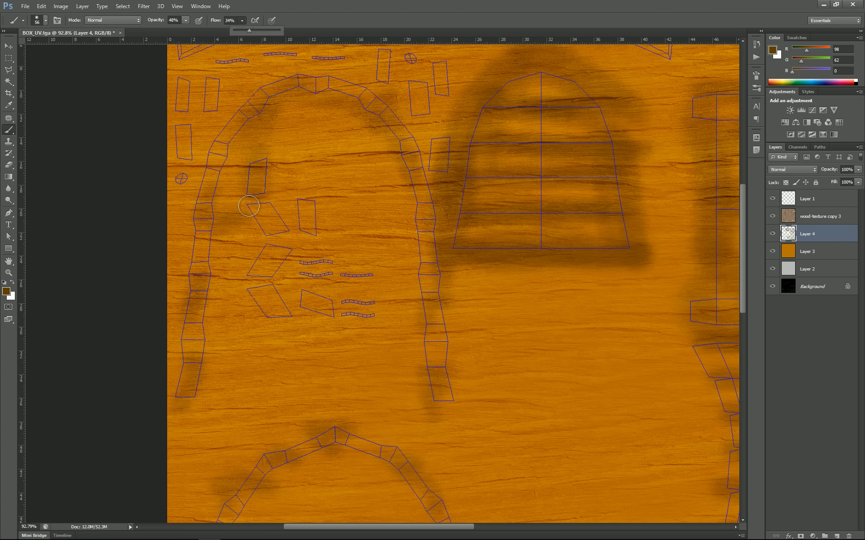
pyautogui.moveTo(248, 206)
pyautogui.mouseDown()
pyautogui.moveTo(284, 229)
pyautogui.moveTo(262, 209)
pyautogui.moveTo(317, 231)
pyautogui.mouseUp()
pyautogui.moveTo(264, 247)
pyautogui.mouseDown()
pyautogui.moveTo(252, 272)
pyautogui.moveTo(273, 279)
pyautogui.moveTo(295, 254)
pyautogui.moveTo(269, 270)
pyautogui.moveTo(279, 323)
pyautogui.moveTo(288, 308)
pyautogui.moveTo(267, 288)
pyautogui.moveTo(304, 290)
pyautogui.moveTo(299, 318)
pyautogui.moveTo(327, 322)
pyautogui.moveTo(340, 300)
pyautogui.moveTo(305, 286)
pyautogui.mouseUp()
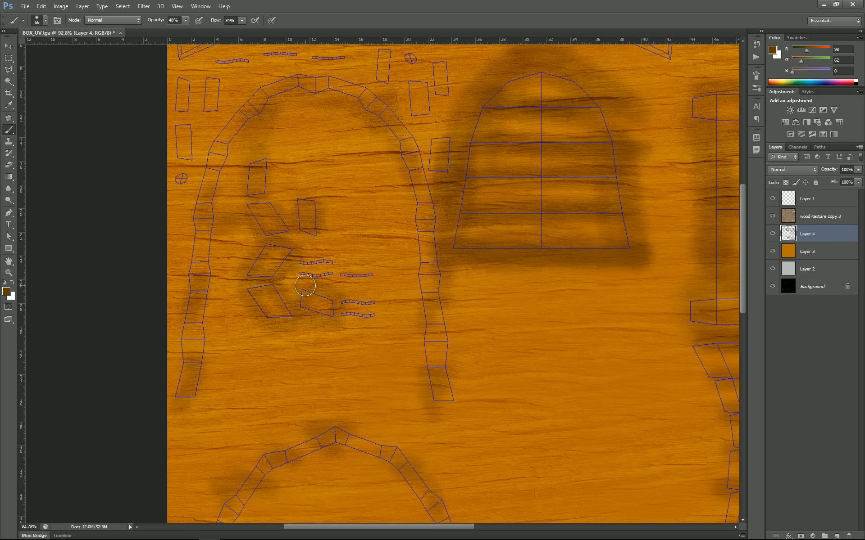
# Step: Darken the three small rectangles outside the left shoulder of the upper curved trim strip, reducing the brush to 49 px
pyautogui.moveTo(282, 109); pyautogui.dragTo(325, 260)
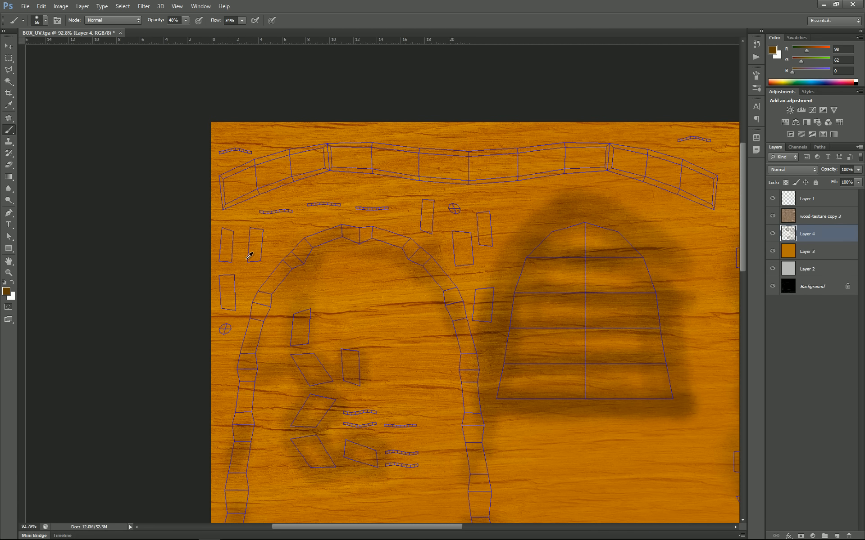
pyautogui.scroll(4, 249, 232)
pyautogui.scroll(3, 249, 231)
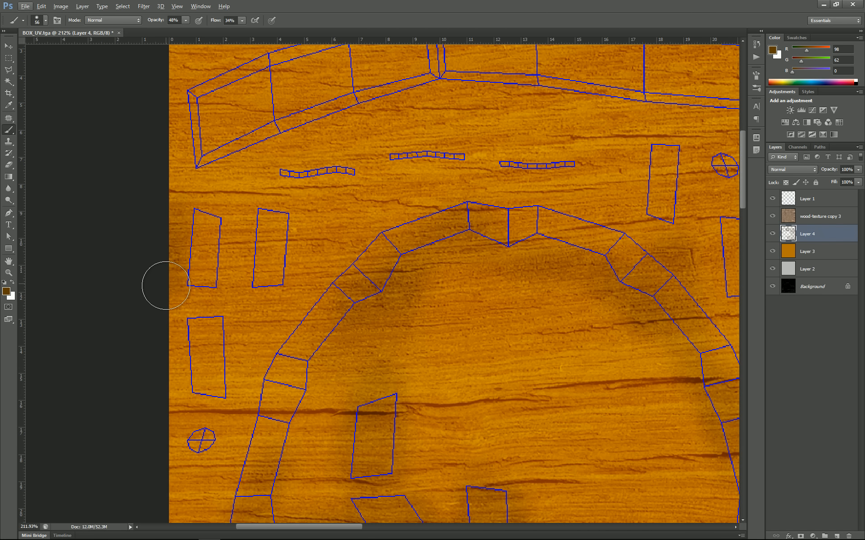
pyautogui.moveTo(226, 268)
pyautogui.mouseDown()
pyautogui.moveTo(203, 198)
pyautogui.moveTo(241, 208)
pyautogui.moveTo(269, 293)
pyautogui.moveTo(308, 212)
pyautogui.mouseUp()
pyautogui.keyDown('alt'); pyautogui.rightClick(263, 263); pyautogui.keyUp('alt')
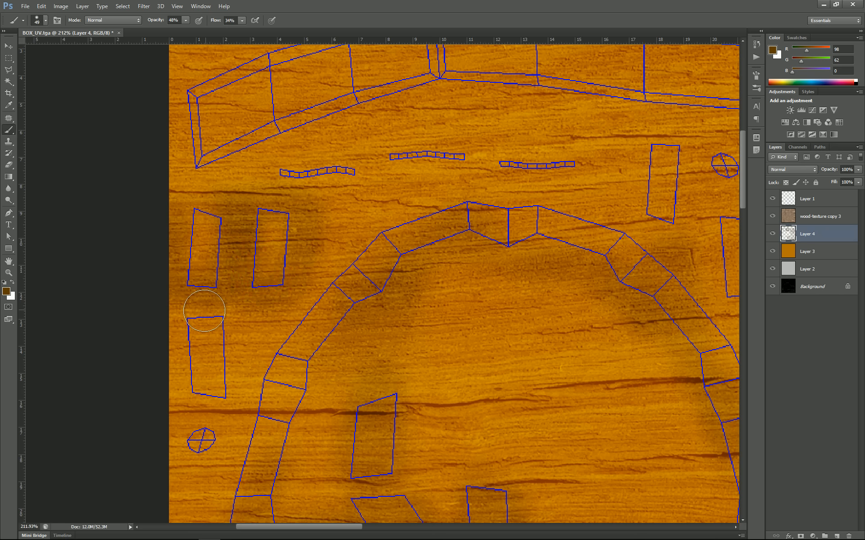
pyautogui.moveTo(185, 348)
pyautogui.mouseDown()
pyautogui.moveTo(193, 403)
pyautogui.moveTo(232, 317)
pyautogui.moveTo(193, 309)
pyautogui.mouseUp()
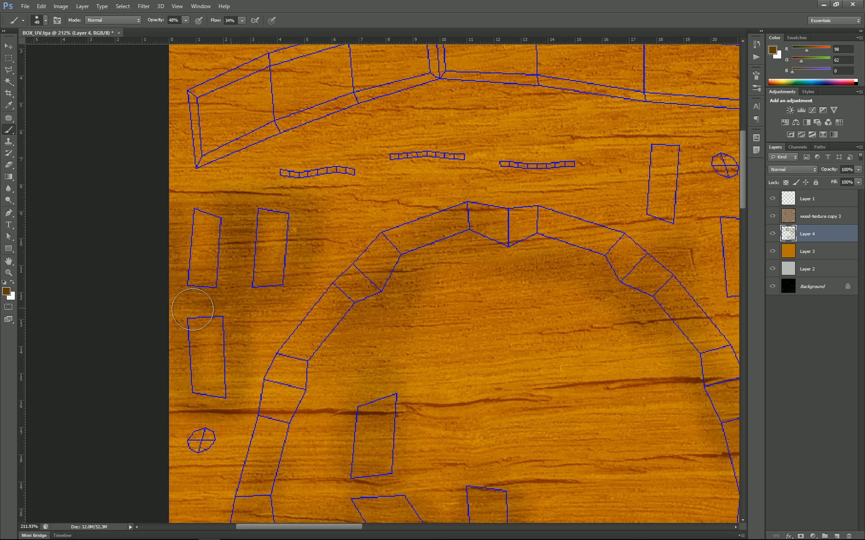
# Step: Shade the small rectangles between the upper curved trim strip and the upper arched panel with the 49 px brush
pyautogui.moveTo(456, 238)
pyautogui.mouseDown()
pyautogui.moveTo(340, 300)
pyautogui.moveTo(175, 328)
pyautogui.mouseUp()
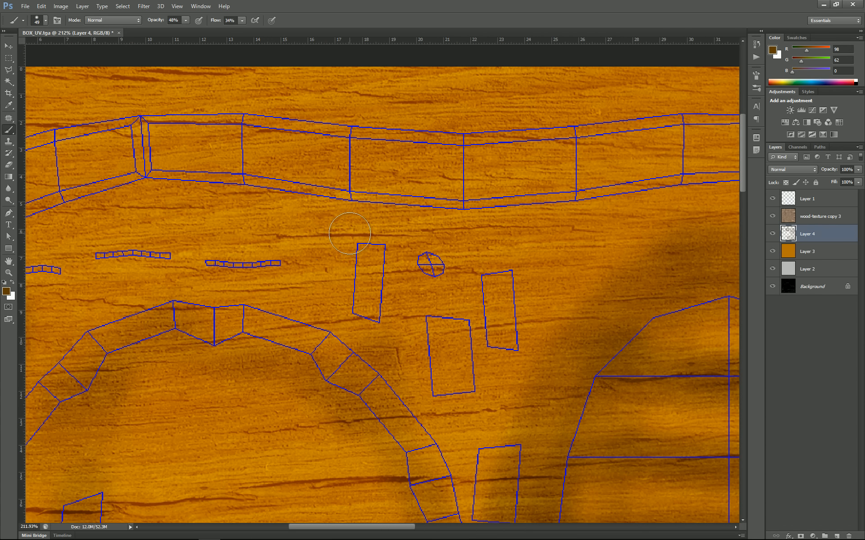
pyautogui.moveTo(351, 241)
pyautogui.mouseDown()
pyautogui.moveTo(359, 319)
pyautogui.moveTo(387, 234)
pyautogui.moveTo(343, 218)
pyautogui.moveTo(473, 389)
pyautogui.moveTo(428, 311)
pyautogui.moveTo(485, 332)
pyautogui.moveTo(520, 296)
pyautogui.moveTo(509, 266)
pyautogui.mouseUp()
pyautogui.moveTo(504, 379)
pyautogui.mouseDown()
pyautogui.moveTo(443, 379)
pyautogui.moveTo(293, 185)
pyautogui.mouseUp()
pyautogui.moveTo(354, 254)
pyautogui.mouseDown()
pyautogui.moveTo(346, 251)
pyautogui.moveTo(324, 336)
pyautogui.moveTo(390, 313)
pyautogui.moveTo(372, 324)
pyautogui.moveTo(199, 321)
pyautogui.moveTo(251, 250)
pyautogui.moveTo(150, 275)
pyautogui.mouseUp()
pyautogui.scroll(-5, 388, 332)
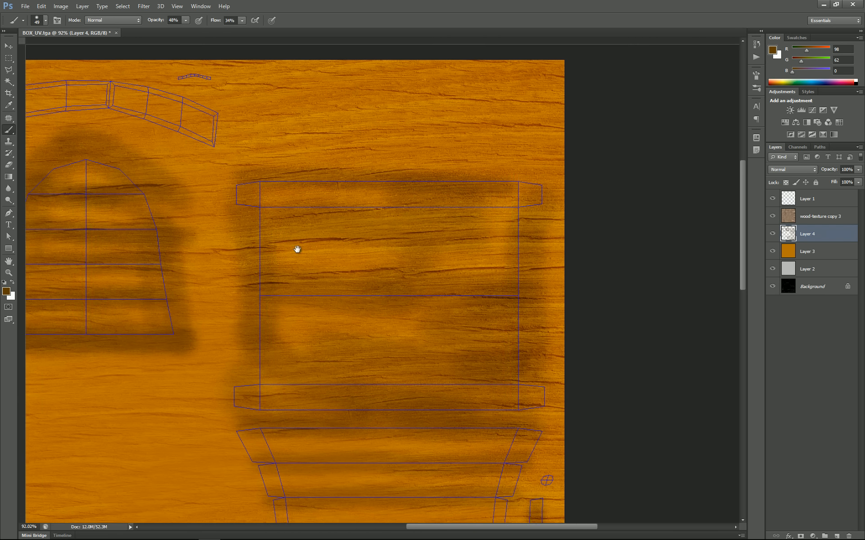
# Step: Paint dark seams along the upper three plank lines of the upper arched panel with a 20 px brush in darker brown RGB 64, 41, 2
pyautogui.moveTo(303, 337); pyautogui.dragTo(457, 136)
pyautogui.moveTo(310, 267); pyautogui.dragTo(235, 206)
pyautogui.moveTo(234, 328); pyautogui.dragTo(218, 373)
pyautogui.moveTo(207, 264); pyautogui.dragTo(271, 365)
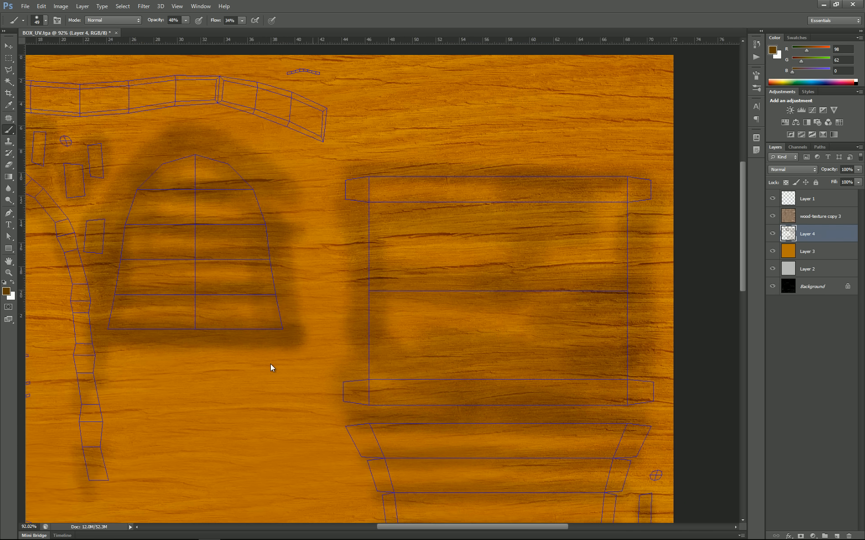
pyautogui.scroll(5, 207, 193)
pyautogui.scroll(-1, 206, 192)
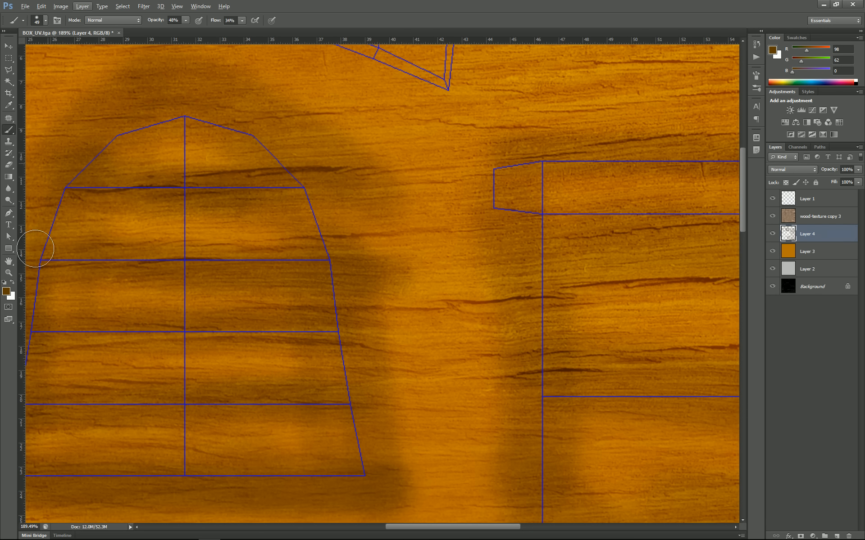
pyautogui.click(9, 293)
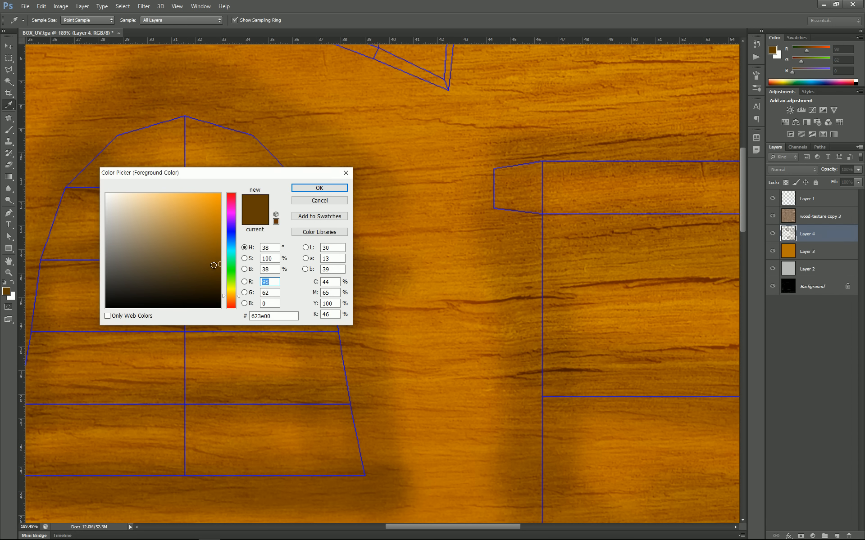
pyautogui.moveTo(219, 264); pyautogui.dragTo(216, 280)
pyautogui.click(319, 188)
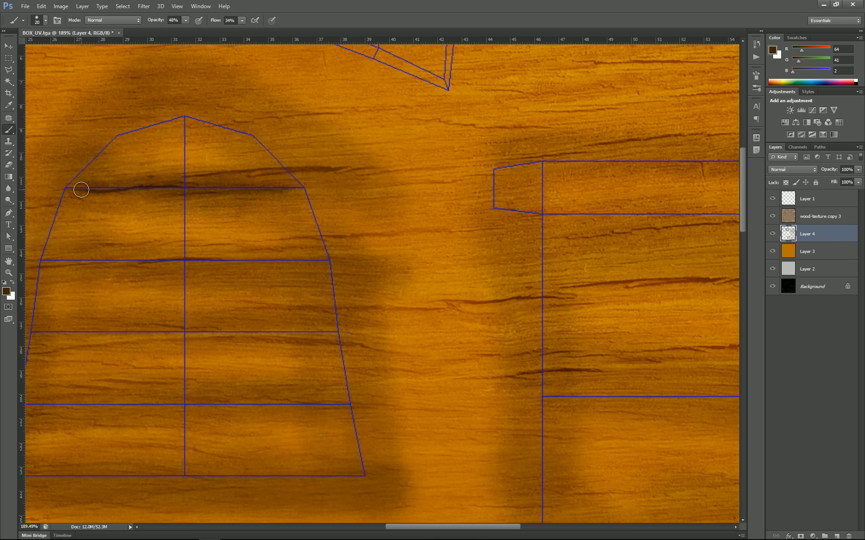
pyautogui.moveTo(79, 256); pyautogui.dragTo(275, 261)
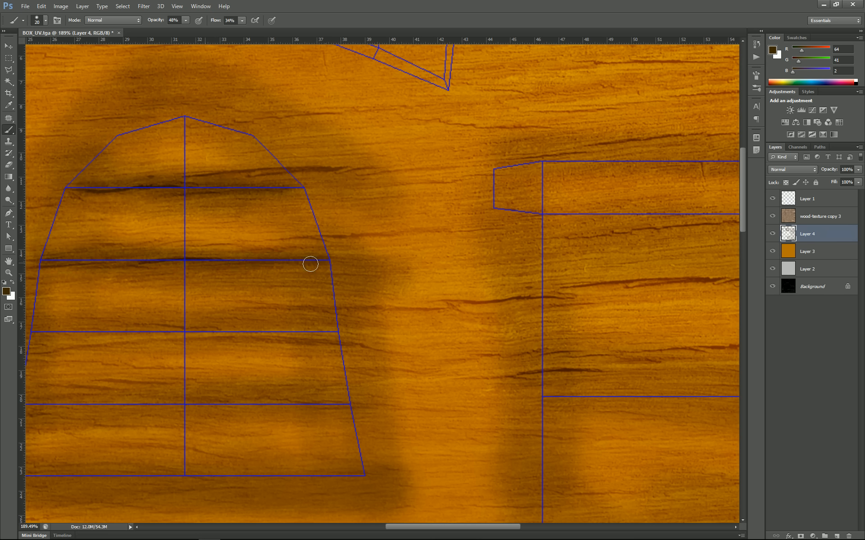
pyautogui.moveTo(34, 335)
pyautogui.mouseDown()
pyautogui.moveTo(343, 334)
pyautogui.moveTo(181, 337)
pyautogui.mouseUp()
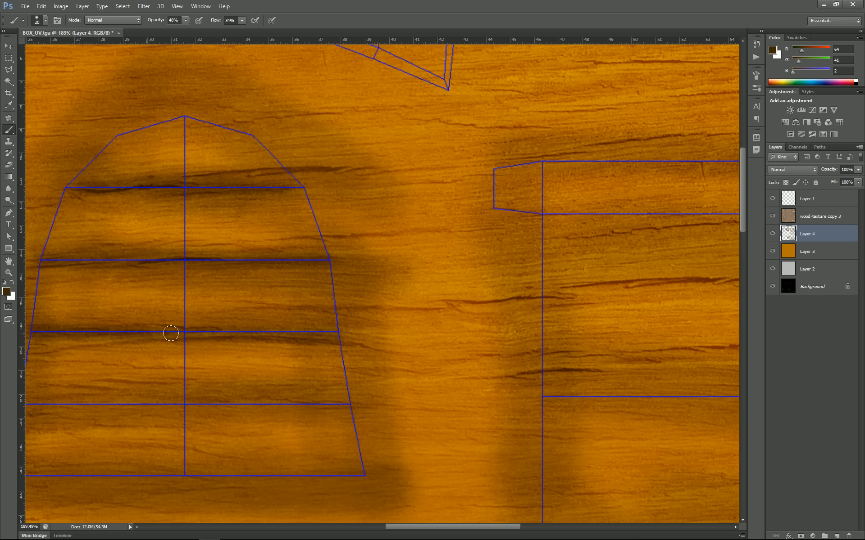
# Step: Darken the lowest plank line and the bottom edge of the upper arched panel with the 20 px dark brown brush
pyautogui.moveTo(153, 368)
pyautogui.mouseDown()
pyautogui.moveTo(164, 305)
pyautogui.moveTo(182, 276)
pyautogui.mouseUp()
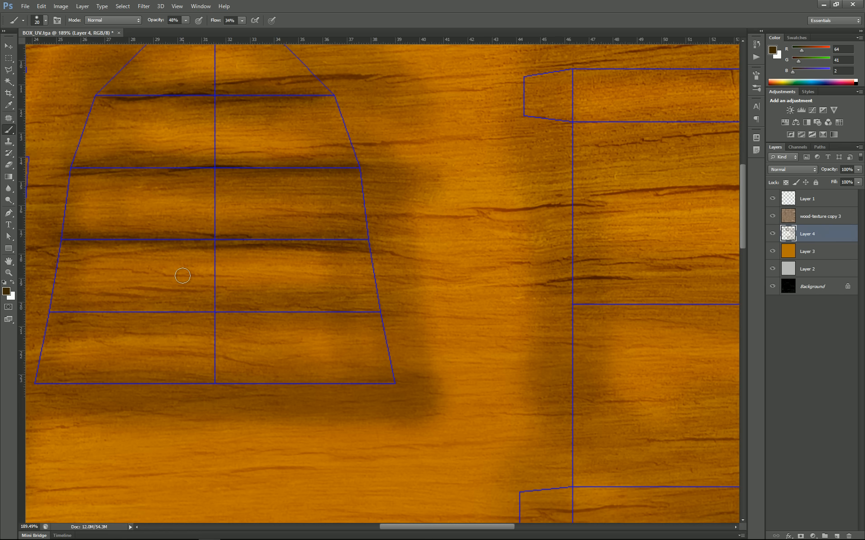
pyautogui.moveTo(73, 313); pyautogui.dragTo(386, 312)
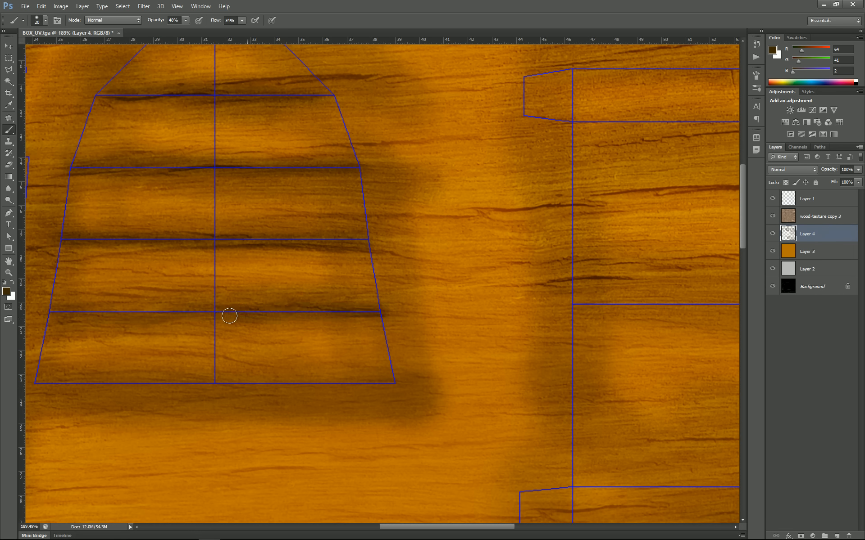
pyautogui.moveTo(229, 316); pyautogui.dragTo(117, 313)
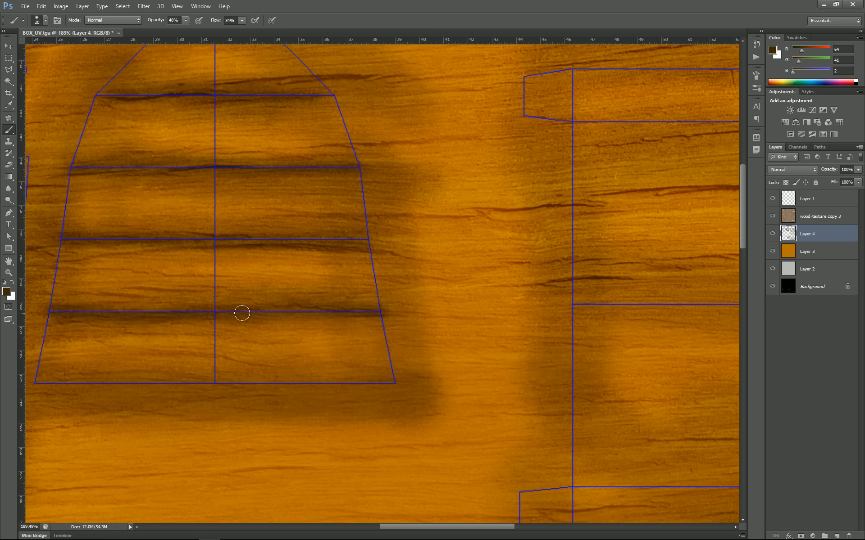
pyautogui.moveTo(399, 389); pyautogui.dragTo(78, 382)
pyautogui.moveTo(152, 385); pyautogui.dragTo(396, 377)
# Step: Paint dark seams along the top edge and first two plank lines of the long plank strip with the 20 px brush
pyautogui.moveTo(482, 275); pyautogui.dragTo(162, 374)
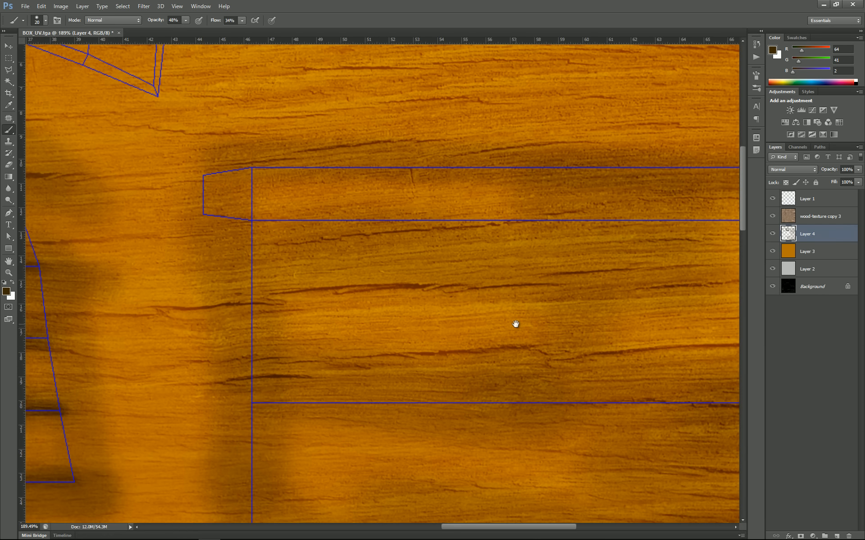
pyautogui.moveTo(515, 324); pyautogui.dragTo(329, 297)
pyautogui.scroll(-10, 359, 333)
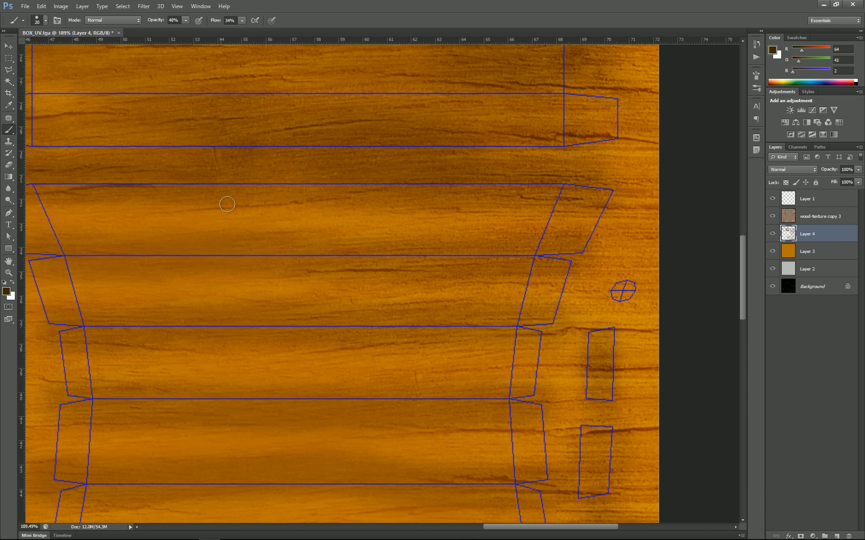
pyautogui.moveTo(153, 209); pyautogui.dragTo(153, 232)
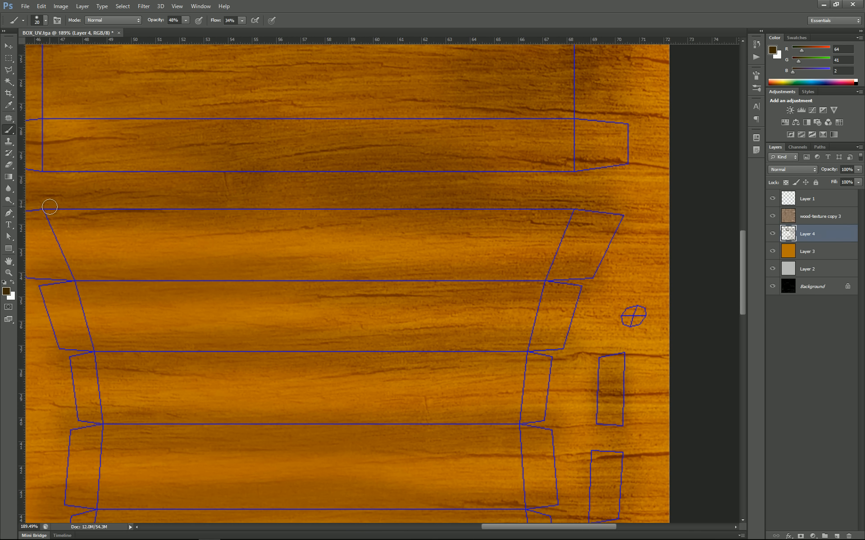
pyautogui.moveTo(49, 206); pyautogui.dragTo(556, 214)
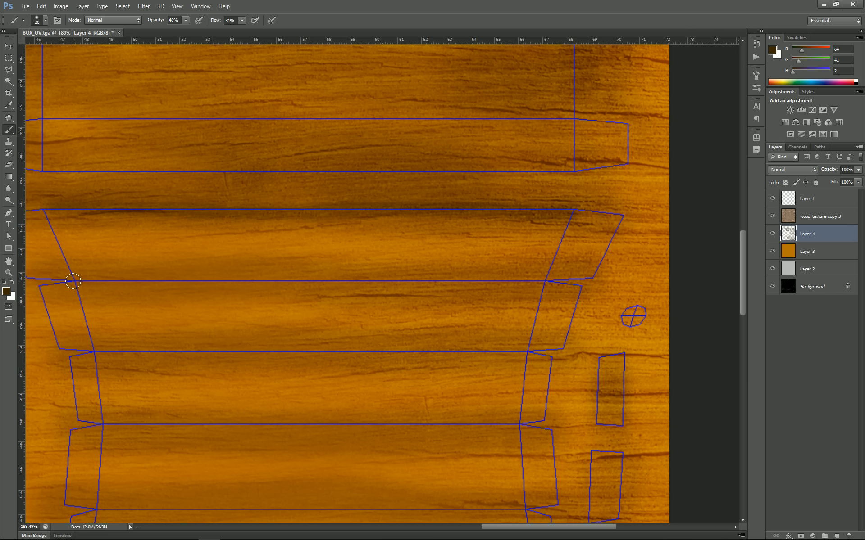
pyautogui.moveTo(73, 281)
pyautogui.mouseDown()
pyautogui.moveTo(530, 283)
pyautogui.moveTo(97, 277)
pyautogui.moveTo(343, 277)
pyautogui.moveTo(579, 289)
pyautogui.mouseUp()
pyautogui.moveTo(96, 352)
pyautogui.mouseDown()
pyautogui.moveTo(456, 360)
pyautogui.moveTo(516, 349)
pyautogui.moveTo(536, 353)
pyautogui.moveTo(127, 343)
pyautogui.moveTo(93, 350)
pyautogui.moveTo(545, 358)
pyautogui.mouseUp()
# Step: Darken the third and fourth plank lines of the long plank strip, enlarging the brush for a wider, softer seam on the fourth
pyautogui.moveTo(378, 442); pyautogui.dragTo(320, 320)
pyautogui.moveTo(64, 303)
pyautogui.mouseDown()
pyautogui.moveTo(485, 309)
pyautogui.moveTo(188, 316)
pyautogui.moveTo(62, 307)
pyautogui.moveTo(420, 307)
pyautogui.mouseUp()
pyautogui.moveTo(60, 394)
pyautogui.mouseDown()
pyautogui.moveTo(297, 387)
pyautogui.moveTo(469, 394)
pyautogui.mouseUp()
pyautogui.keyDown('alt'); pyautogui.rightClick(468, 394); pyautogui.keyUp('alt')
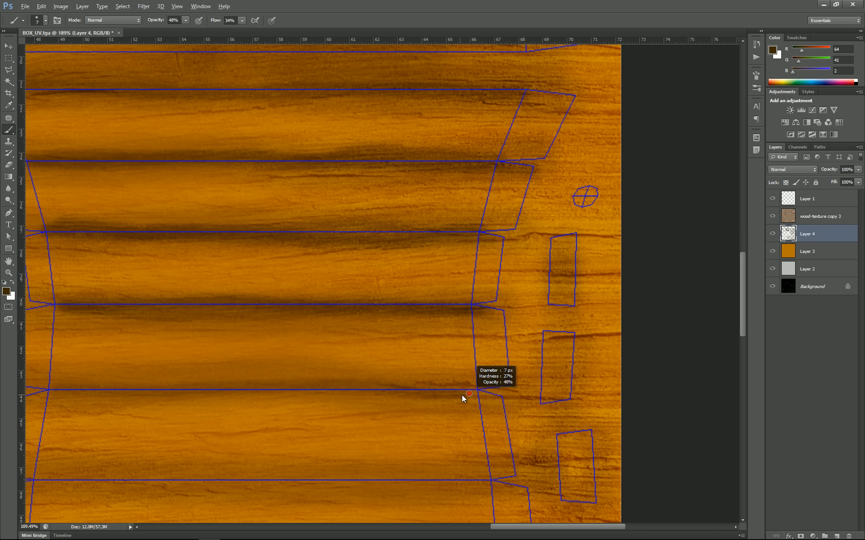
pyautogui.keyDown('alt'); pyautogui.rightClick(155, 384); pyautogui.keyUp('alt')
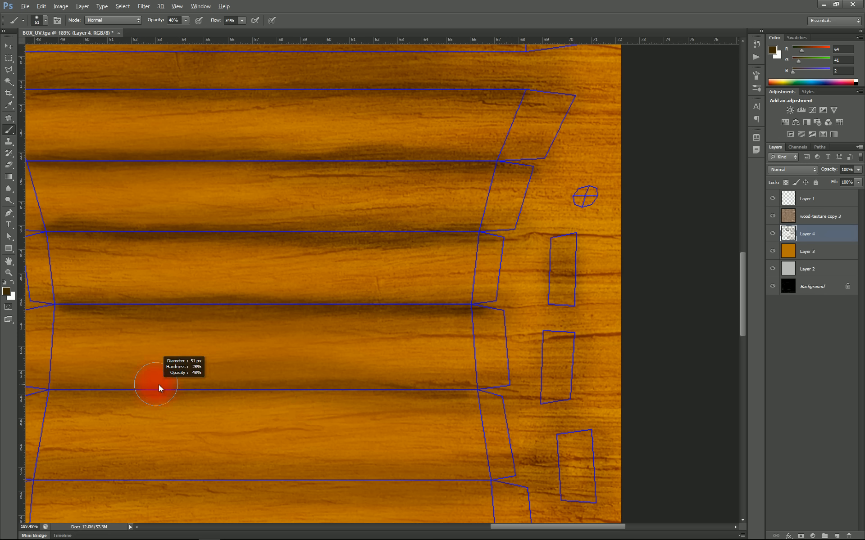
pyautogui.moveTo(58, 387)
pyautogui.mouseDown()
pyautogui.moveTo(491, 398)
pyautogui.moveTo(50, 390)
pyautogui.mouseUp()
# Step: Shade the fifth plank line of the long strip with a 40 px brush and the sixth with a 32 px brush
pyautogui.moveTo(207, 454); pyautogui.dragTo(242, 356)
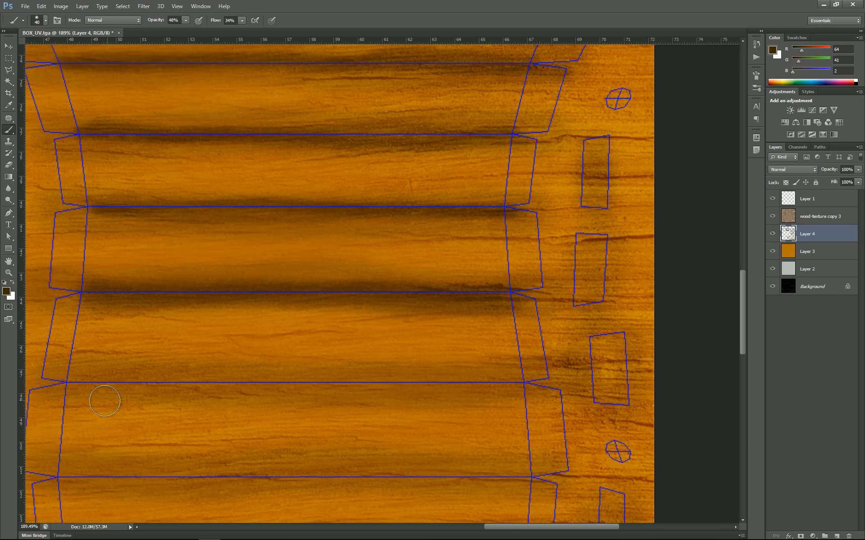
pyautogui.moveTo(51, 386)
pyautogui.mouseDown()
pyautogui.moveTo(526, 384)
pyautogui.moveTo(69, 371)
pyautogui.moveTo(537, 385)
pyautogui.mouseUp()
pyautogui.moveTo(111, 420); pyautogui.dragTo(126, 367)
pyautogui.moveTo(112, 401); pyautogui.dragTo(143, 339)
pyautogui.keyDown('alt'); pyautogui.rightClick(126, 375); pyautogui.keyUp('alt')
pyautogui.moveTo(108, 368)
pyautogui.mouseDown()
pyautogui.moveTo(207, 365)
pyautogui.moveTo(581, 365)
pyautogui.mouseUp()
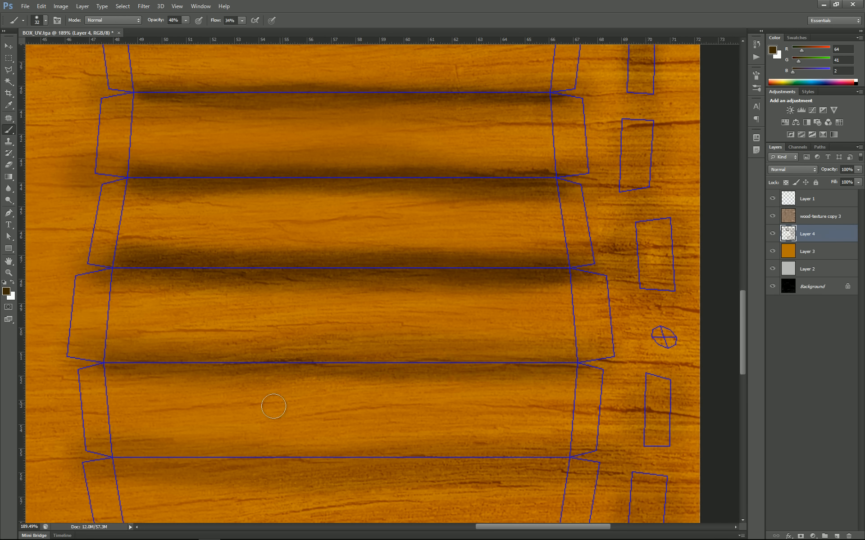
# Step: Darken the next three plank lines of the long plank strip with the 32 px dark brown brush
pyautogui.moveTo(114, 363)
pyautogui.mouseDown()
pyautogui.moveTo(597, 362)
pyautogui.moveTo(470, 363)
pyautogui.moveTo(253, 388)
pyautogui.moveTo(242, 293)
pyautogui.moveTo(127, 369)
pyautogui.moveTo(98, 367)
pyautogui.moveTo(569, 363)
pyautogui.moveTo(105, 351)
pyautogui.moveTo(103, 358)
pyautogui.moveTo(189, 360)
pyautogui.moveTo(558, 359)
pyautogui.mouseUp()
pyautogui.scroll(-3, 241, 293)
pyautogui.scroll(-6, 208, 295)
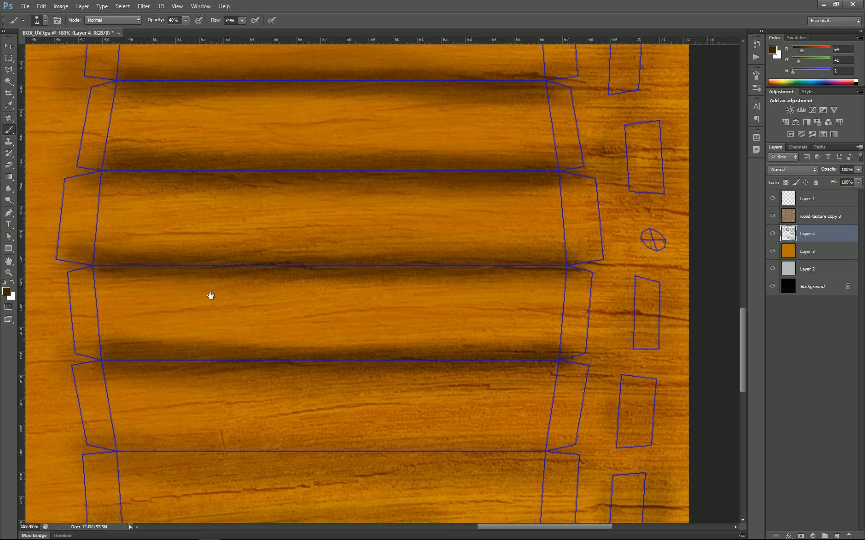
pyautogui.moveTo(81, 265)
pyautogui.mouseDown()
pyautogui.moveTo(536, 269)
pyautogui.moveTo(97, 266)
pyautogui.moveTo(483, 270)
pyautogui.mouseUp()
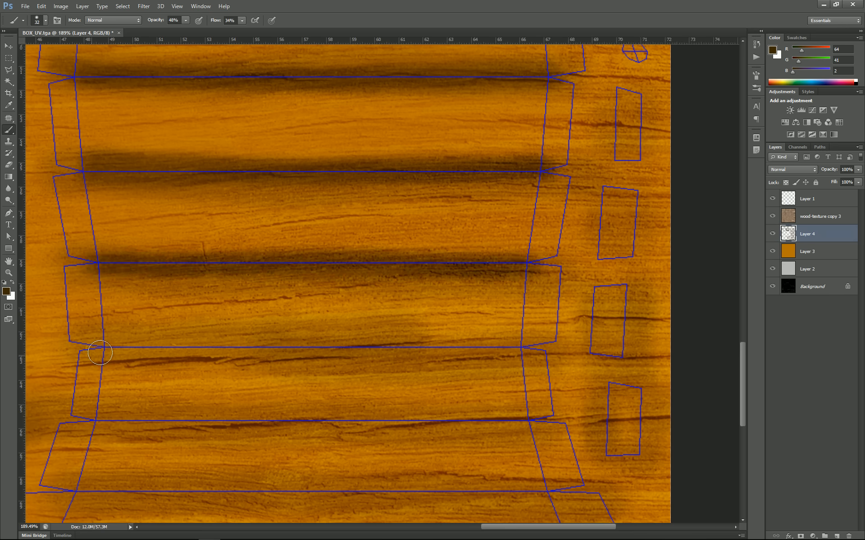
# Step: Paint dark seams along the last three plank lines and the bottom edge of the long plank strip with a 23 px brush
pyautogui.moveTo(104, 347)
pyautogui.mouseDown()
pyautogui.moveTo(532, 352)
pyautogui.moveTo(103, 342)
pyautogui.moveTo(112, 342)
pyautogui.moveTo(543, 355)
pyautogui.mouseUp()
pyautogui.press('space')
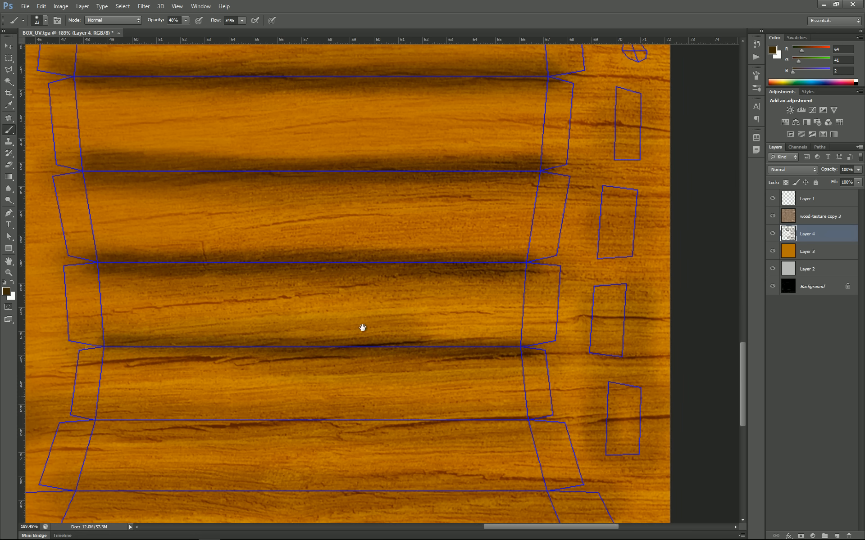
pyautogui.moveTo(343, 469); pyautogui.dragTo(314, 313)
pyautogui.press('space')
pyautogui.moveTo(214, 299)
pyautogui.mouseDown()
pyautogui.moveTo(294, 343)
pyautogui.moveTo(280, 346)
pyautogui.mouseUp()
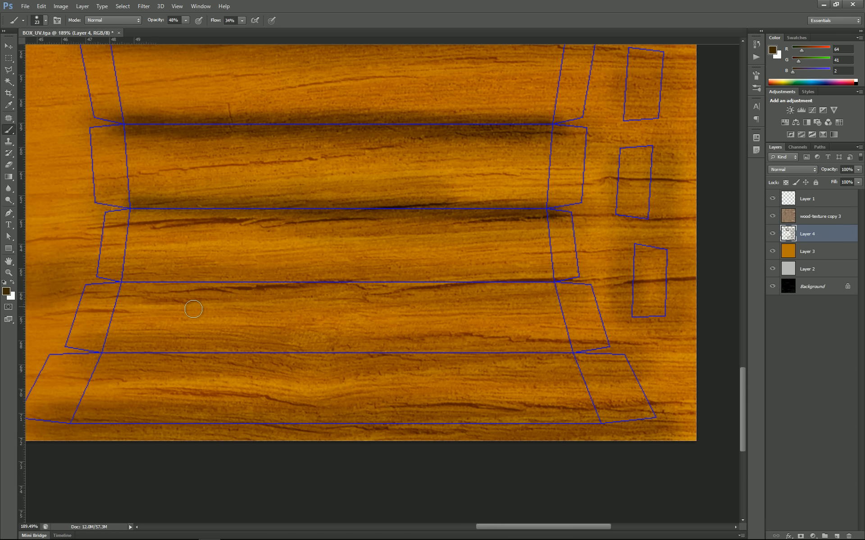
pyautogui.moveTo(109, 281)
pyautogui.mouseDown()
pyautogui.moveTo(570, 278)
pyautogui.moveTo(324, 289)
pyautogui.moveTo(148, 280)
pyautogui.moveTo(540, 275)
pyautogui.mouseUp()
pyautogui.moveTo(136, 355)
pyautogui.mouseDown()
pyautogui.moveTo(578, 354)
pyautogui.moveTo(364, 339)
pyautogui.moveTo(77, 341)
pyautogui.moveTo(266, 357)
pyautogui.moveTo(532, 354)
pyautogui.mouseUp()
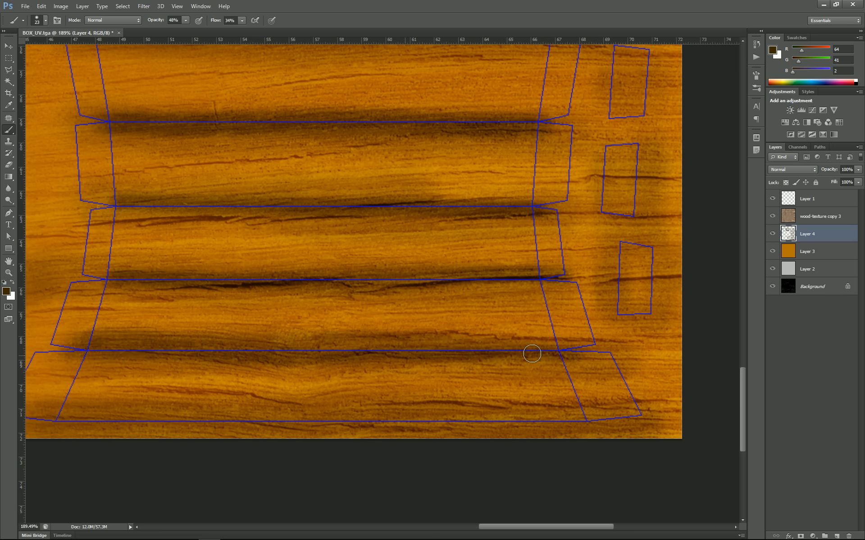
pyautogui.moveTo(45, 421)
pyautogui.mouseDown()
pyautogui.moveTo(633, 429)
pyautogui.moveTo(351, 426)
pyautogui.moveTo(128, 399)
pyautogui.moveTo(34, 407)
pyautogui.moveTo(77, 416)
pyautogui.moveTo(583, 429)
pyautogui.mouseUp()
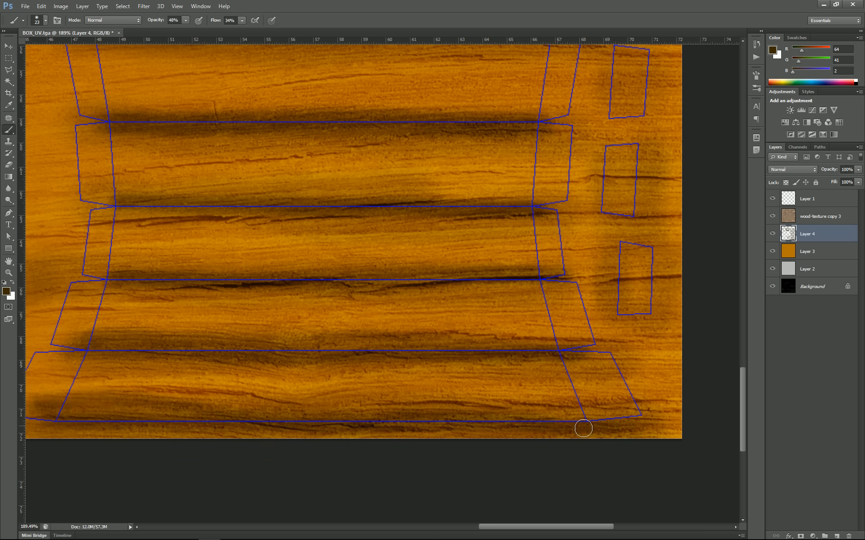
# Step: Darken the upper two plank lines of the lower arched panel with the 23 px brush
pyautogui.scroll(-6, 293, 304)
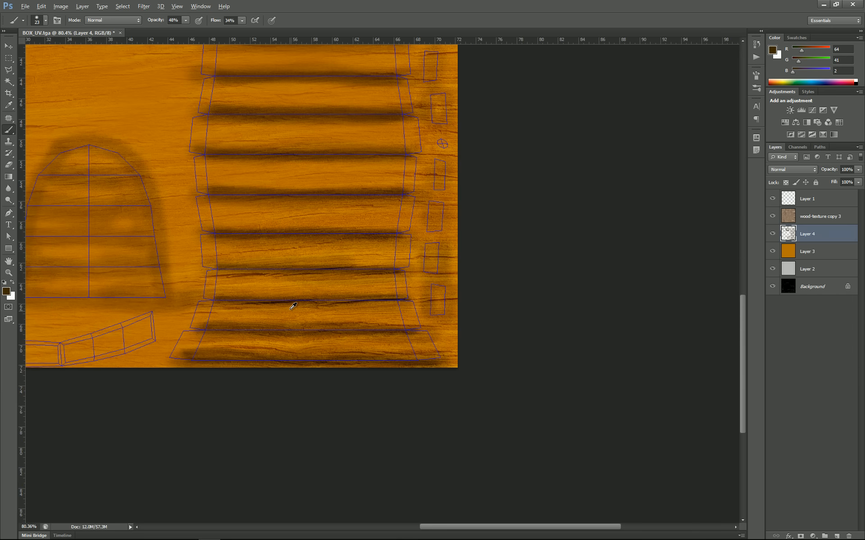
pyautogui.moveTo(273, 212); pyautogui.dragTo(207, 231)
pyautogui.scroll(4, 207, 232)
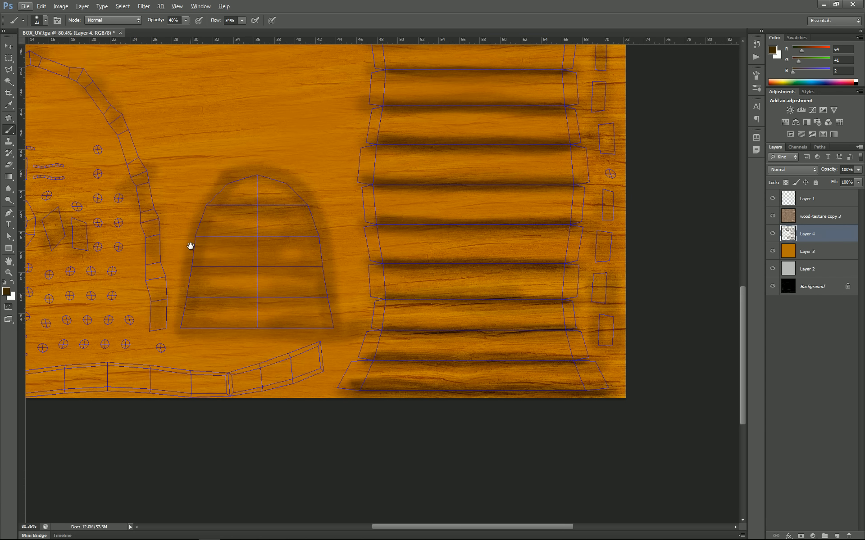
pyautogui.scroll(4, 236, 249)
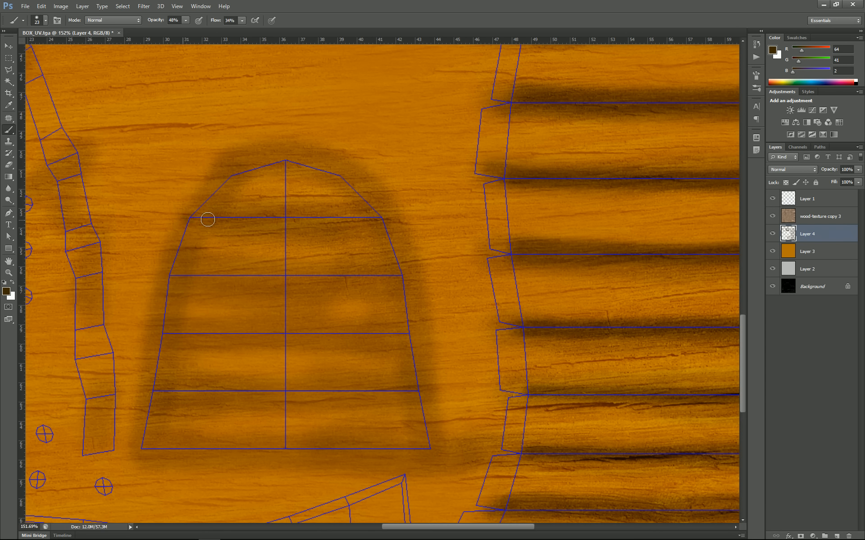
pyautogui.moveTo(208, 219)
pyautogui.mouseDown()
pyautogui.moveTo(385, 225)
pyautogui.moveTo(288, 211)
pyautogui.moveTo(193, 214)
pyautogui.moveTo(383, 220)
pyautogui.mouseUp()
pyautogui.moveTo(157, 272); pyautogui.dragTo(392, 280)
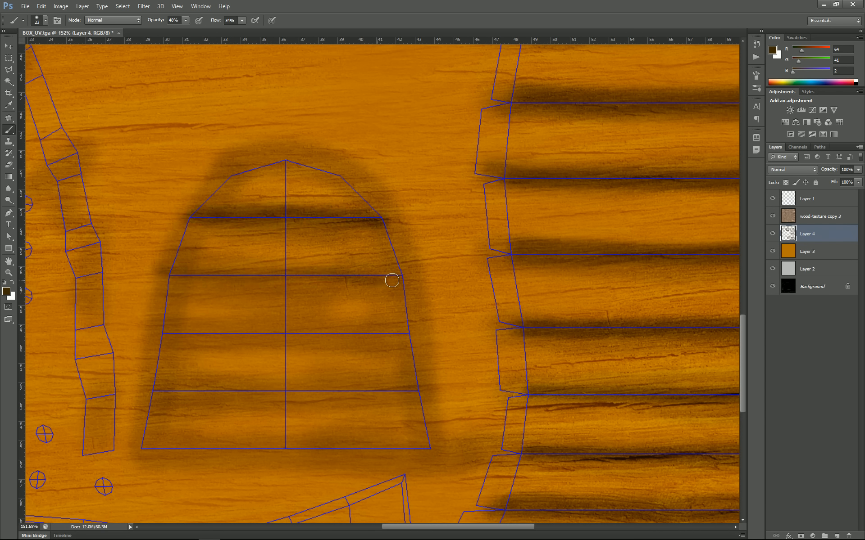
pyautogui.moveTo(146, 276); pyautogui.dragTo(397, 279)
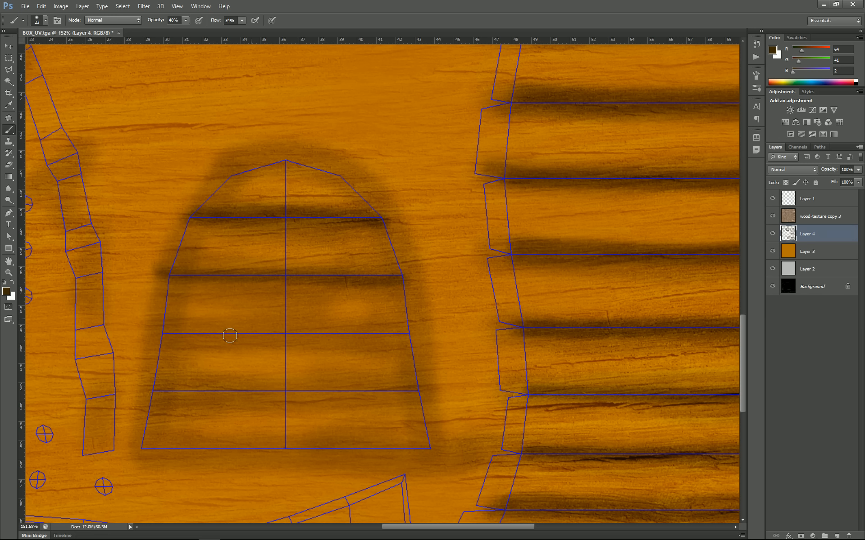
# Step: Darken the lower two plank lines of the lower arched panel and shade along its outer outline with the 23 px brush
pyautogui.moveTo(167, 339); pyautogui.dragTo(349, 338)
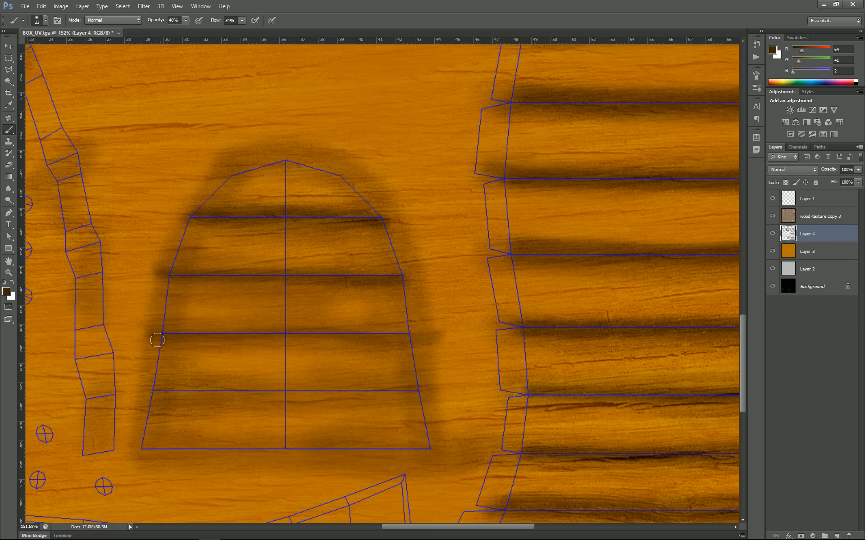
pyautogui.moveTo(158, 341); pyautogui.dragTo(423, 336)
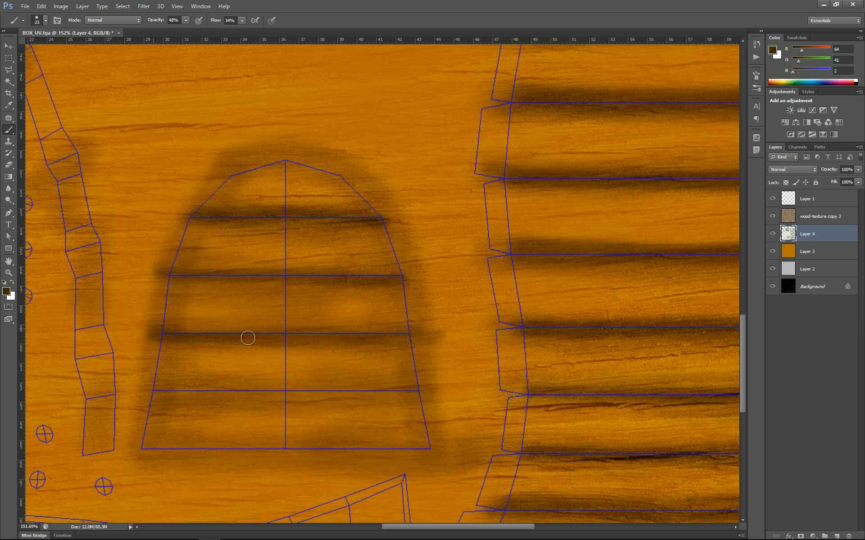
pyautogui.moveTo(164, 390); pyautogui.dragTo(417, 396)
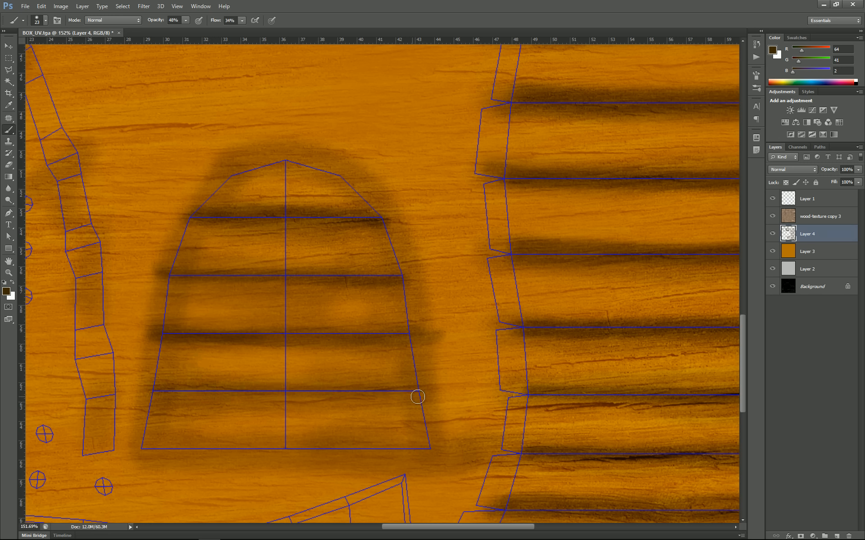
pyautogui.moveTo(128, 394); pyautogui.dragTo(394, 389)
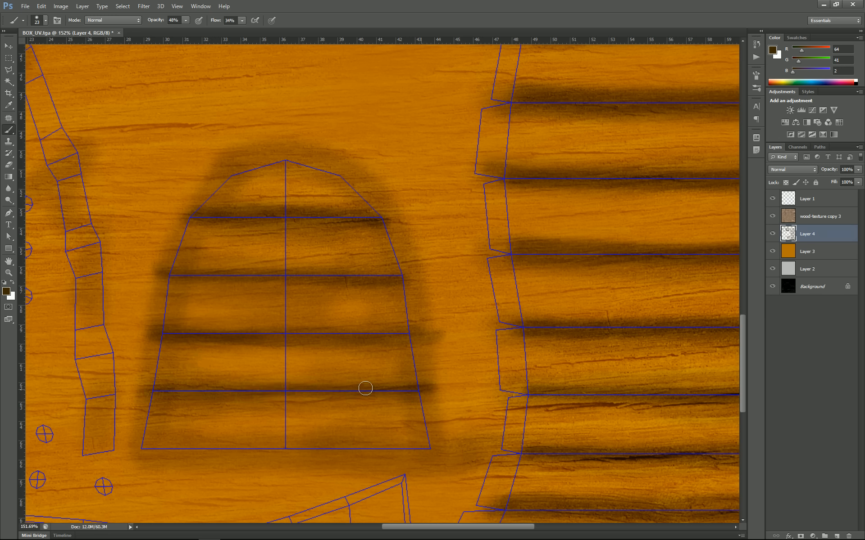
pyautogui.moveTo(140, 444)
pyautogui.mouseDown()
pyautogui.moveTo(419, 446)
pyautogui.moveTo(135, 445)
pyautogui.moveTo(169, 270)
pyautogui.moveTo(236, 187)
pyautogui.moveTo(308, 165)
pyautogui.mouseUp()
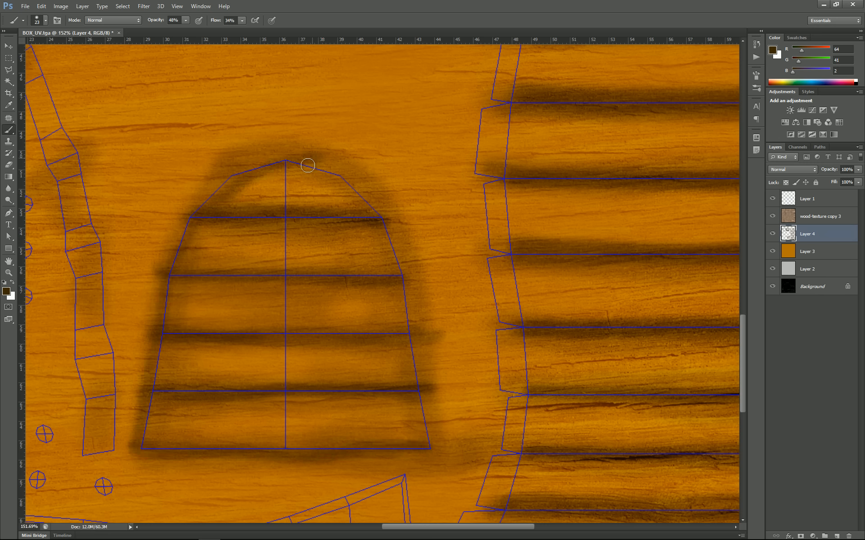
pyautogui.moveTo(380, 223)
pyautogui.mouseDown()
pyautogui.moveTo(411, 315)
pyautogui.moveTo(421, 429)
pyautogui.mouseUp()
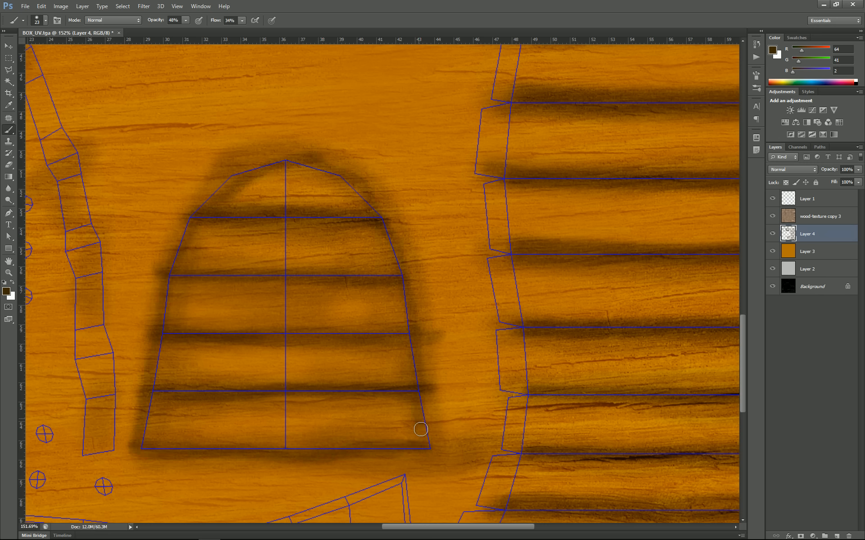
# Step: Shade soft dark patches along the lower arched trim band with a 125 px brush
pyautogui.scroll(-4, 416, 382)
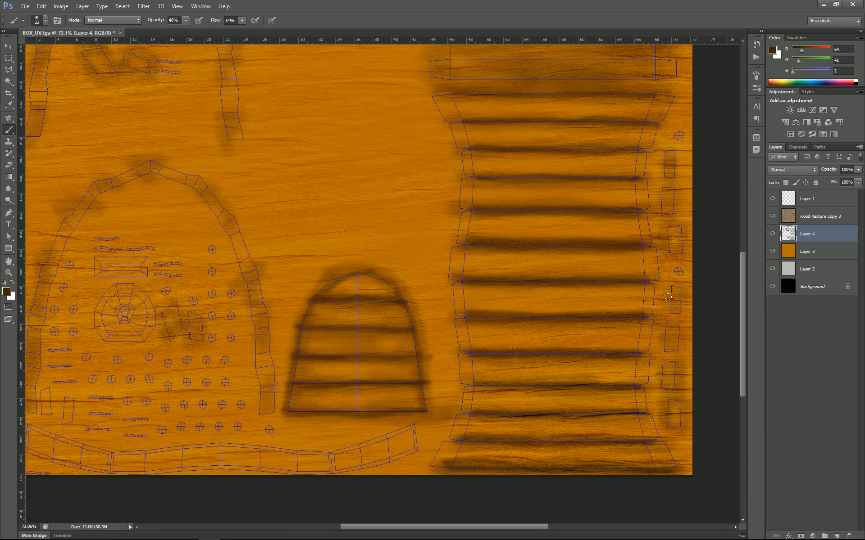
pyautogui.moveTo(214, 228); pyautogui.dragTo(230, 229)
pyautogui.moveTo(64, 359); pyautogui.dragTo(123, 364)
pyautogui.moveTo(126, 258)
pyautogui.mouseDown()
pyautogui.moveTo(102, 265)
pyautogui.moveTo(105, 343)
pyautogui.mouseUp()
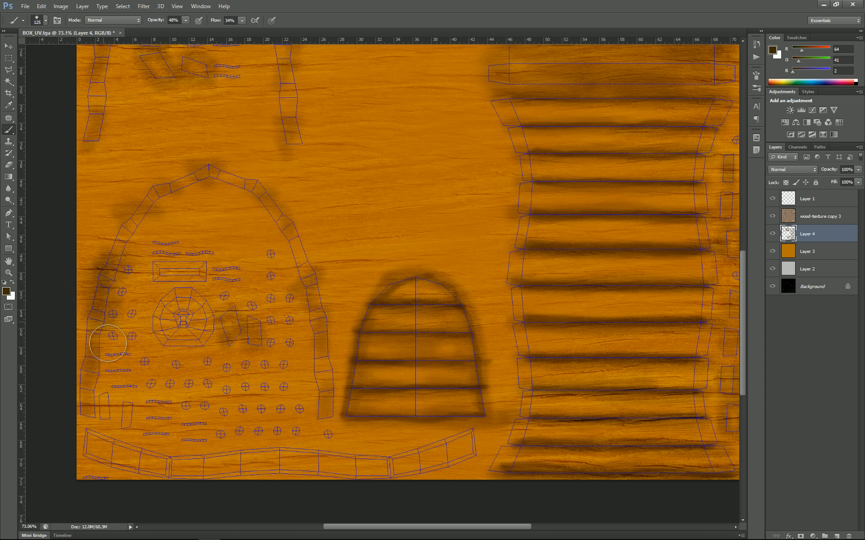
pyautogui.moveTo(137, 206)
pyautogui.mouseDown()
pyautogui.moveTo(169, 185)
pyautogui.moveTo(255, 189)
pyautogui.moveTo(284, 243)
pyautogui.moveTo(325, 396)
pyautogui.mouseUp()
pyautogui.moveTo(366, 181); pyautogui.dragTo(363, 273)
pyautogui.moveTo(304, 310)
pyautogui.mouseDown()
pyautogui.moveTo(269, 97)
pyautogui.moveTo(177, 93)
pyautogui.moveTo(116, 136)
pyautogui.moveTo(96, 309)
pyautogui.mouseUp()
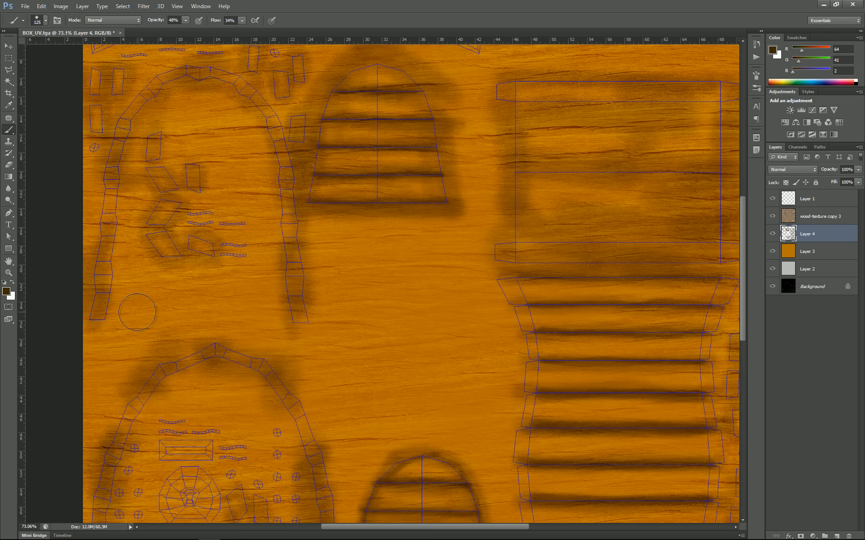
# Step: Shade the edges and middle of the large rectangular panel above the plank strip with the 125 px brush
pyautogui.moveTo(463, 303); pyautogui.dragTo(245, 330)
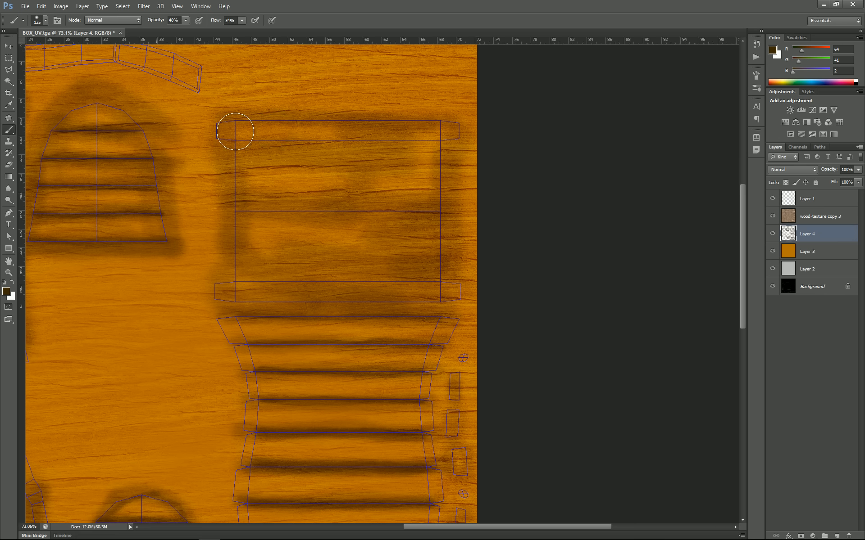
pyautogui.moveTo(235, 132)
pyautogui.mouseDown()
pyautogui.moveTo(357, 173)
pyautogui.moveTo(427, 249)
pyautogui.moveTo(256, 254)
pyautogui.mouseUp()
pyautogui.moveTo(227, 294); pyautogui.dragTo(306, 292)
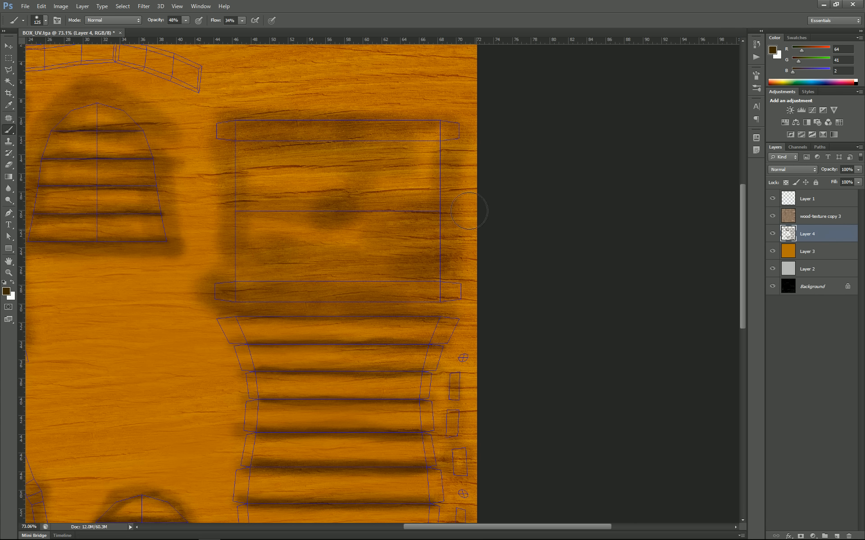
pyautogui.moveTo(468, 211)
pyautogui.mouseDown()
pyautogui.moveTo(447, 145)
pyautogui.moveTo(416, 198)
pyautogui.moveTo(251, 185)
pyautogui.moveTo(261, 251)
pyautogui.moveTo(363, 224)
pyautogui.moveTo(397, 259)
pyautogui.mouseUp()
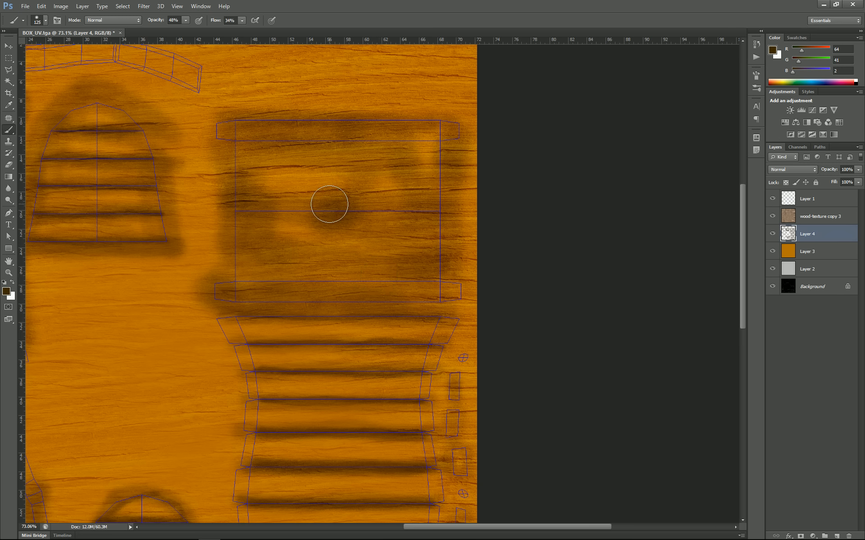
pyautogui.moveTo(329, 204)
pyautogui.mouseDown()
pyautogui.moveTo(302, 186)
pyautogui.moveTo(373, 275)
pyautogui.mouseUp()
# Step: Review the whole texture with the UV lines hidden, restore them, and compare it with and without the Layer 4 shading
pyautogui.press('space')
pyautogui.moveTo(426, 237); pyautogui.dragTo(489, 237)
pyautogui.click(772, 199)
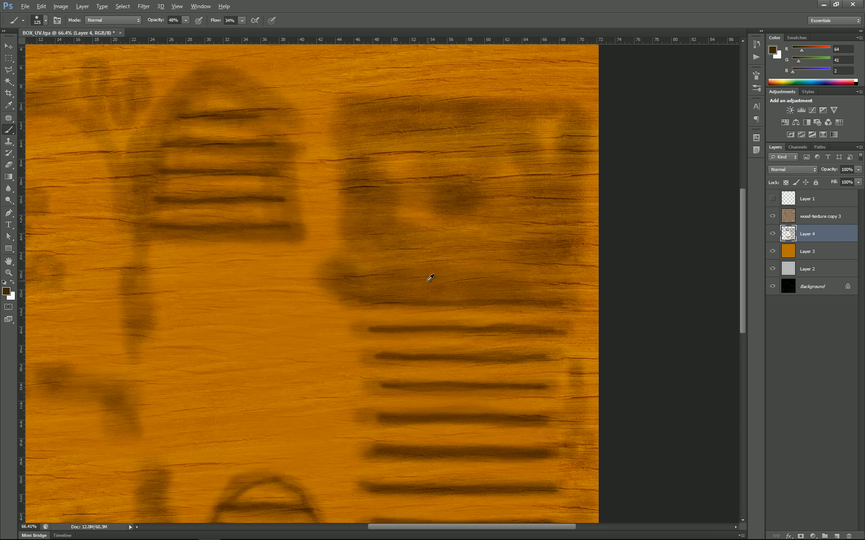
pyautogui.scroll(-3, 428, 281)
pyautogui.scroll(2, 461, 320)
pyautogui.scroll(-2, 461, 322)
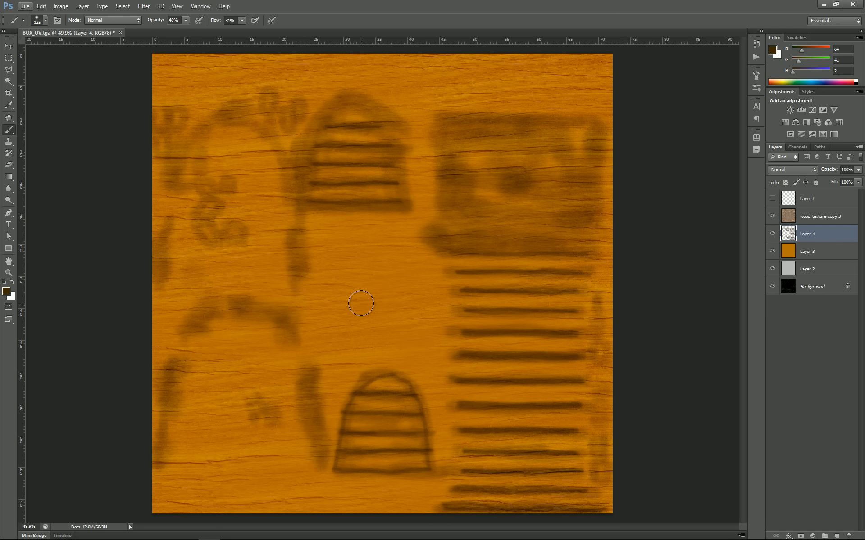
pyautogui.click(772, 199)
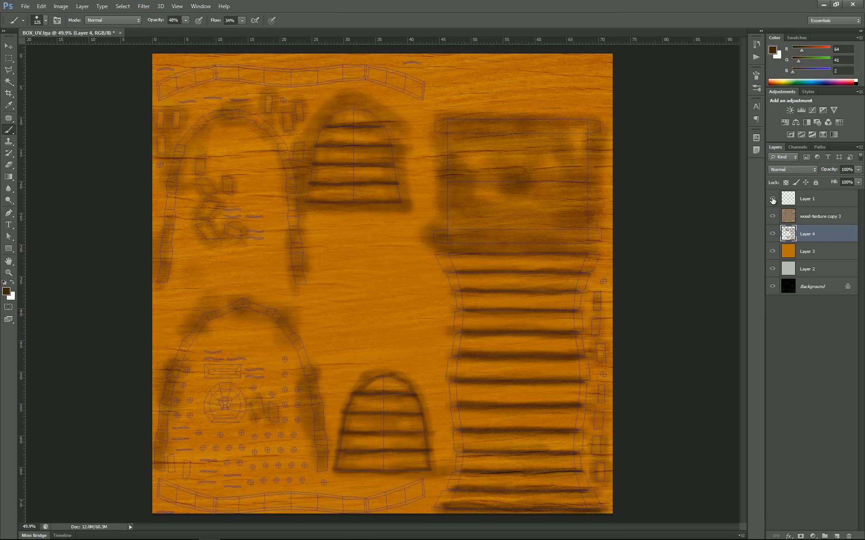
pyautogui.click(772, 234)
pyautogui.click(772, 234)
pyautogui.click(772, 234)
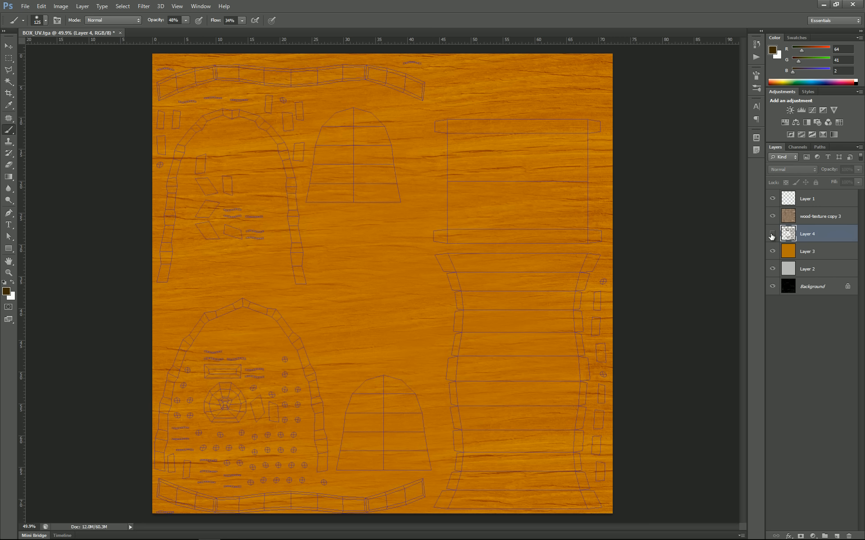
pyautogui.click(771, 234)
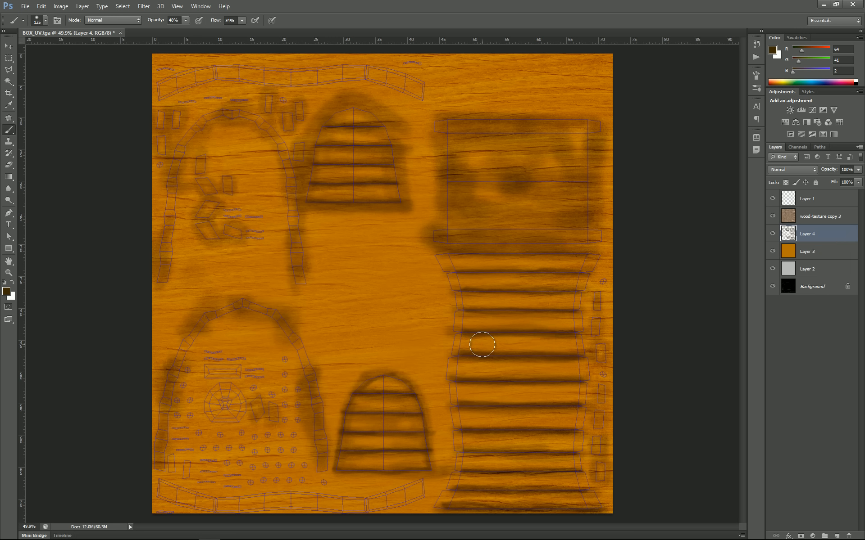
# Step: Duplicate the UV line layer (Layer 1), keep the copy directly beneath it, and hide the original
pyautogui.click(824, 201)
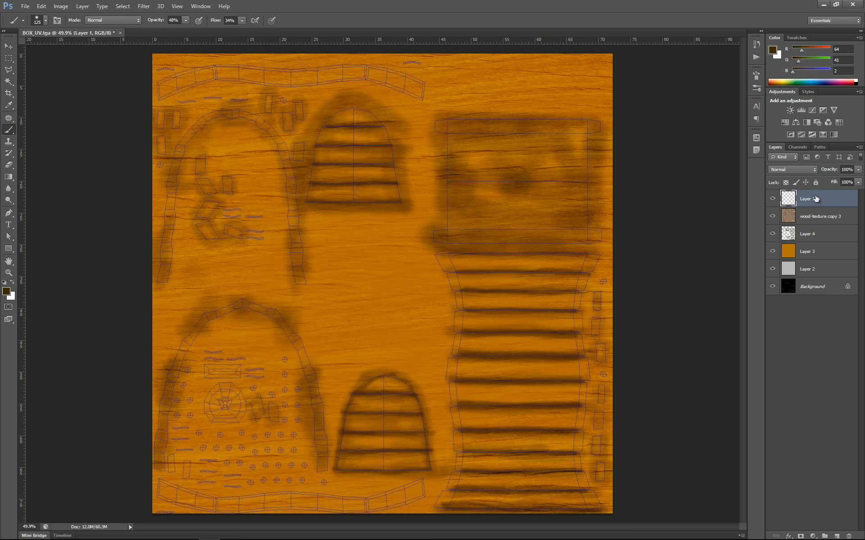
pyautogui.hotkey('ctrl', 'j')
pyautogui.moveTo(813, 216); pyautogui.dragTo(812, 218)
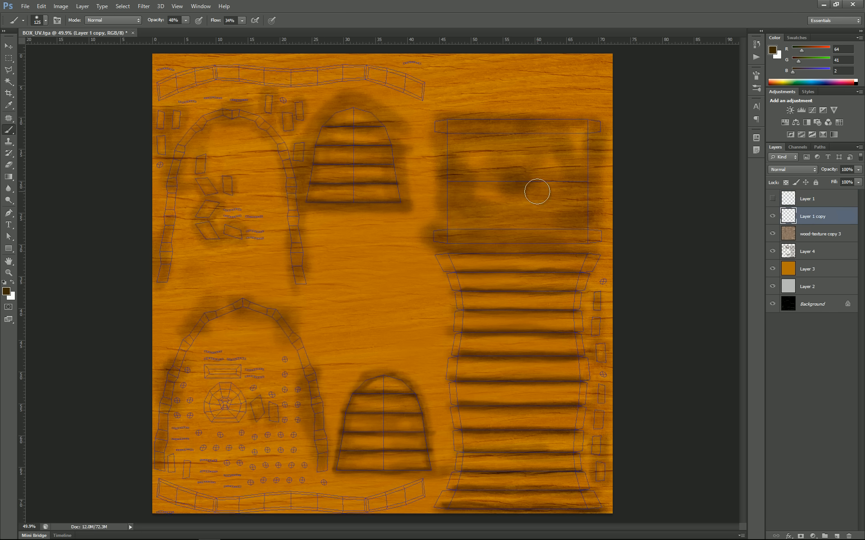
# Step: Select the line pixels of the Layer 1 copy, fill them with the dark brown foreground colour, and deselect
pyautogui.scroll(6, 467, 161)
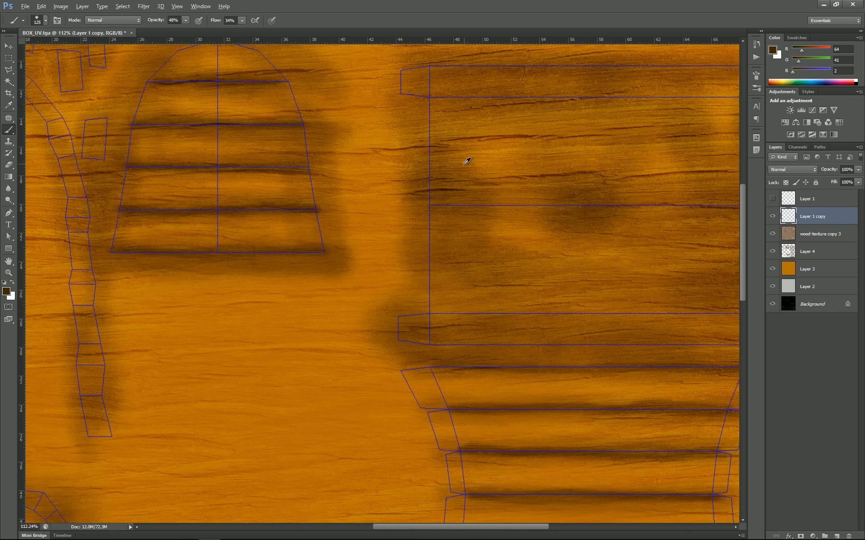
pyautogui.moveTo(396, 150); pyautogui.dragTo(411, 170)
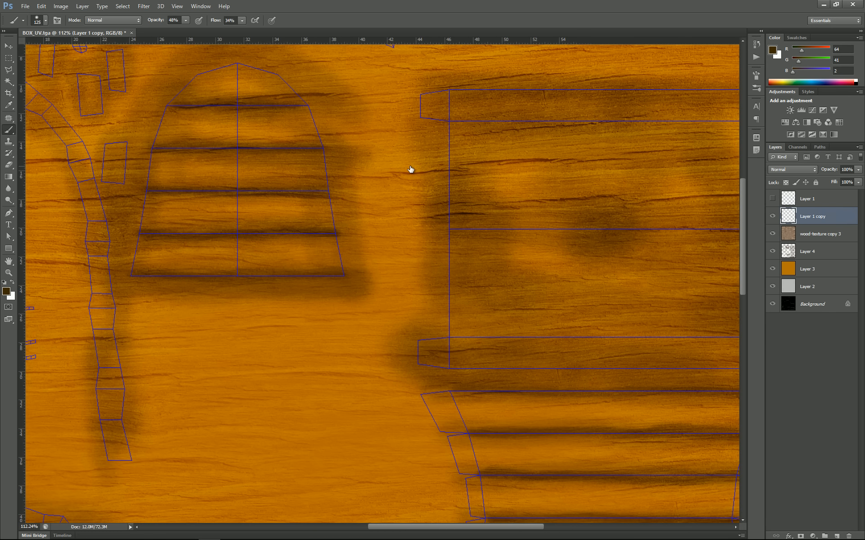
pyautogui.keyDown('ctrl'); pyautogui.click(793, 218); pyautogui.keyUp('ctrl')
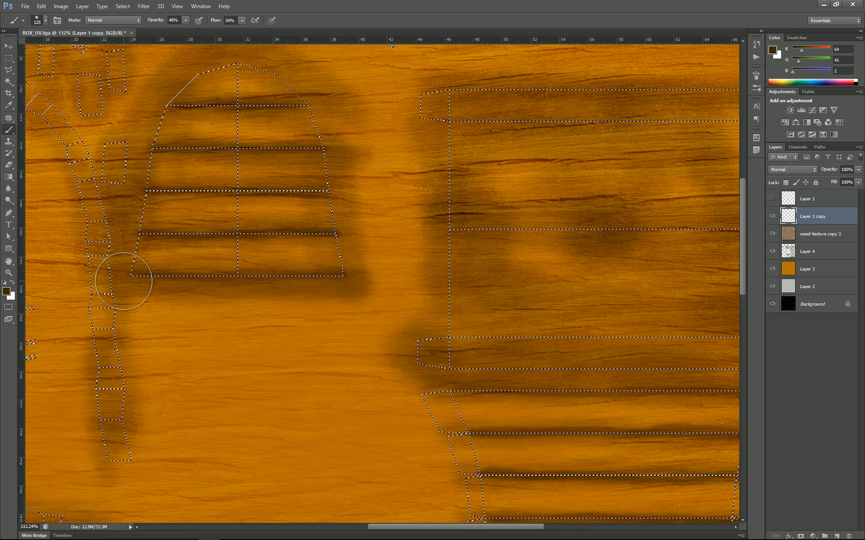
pyautogui.hotkey('alt', 'BackSpace')
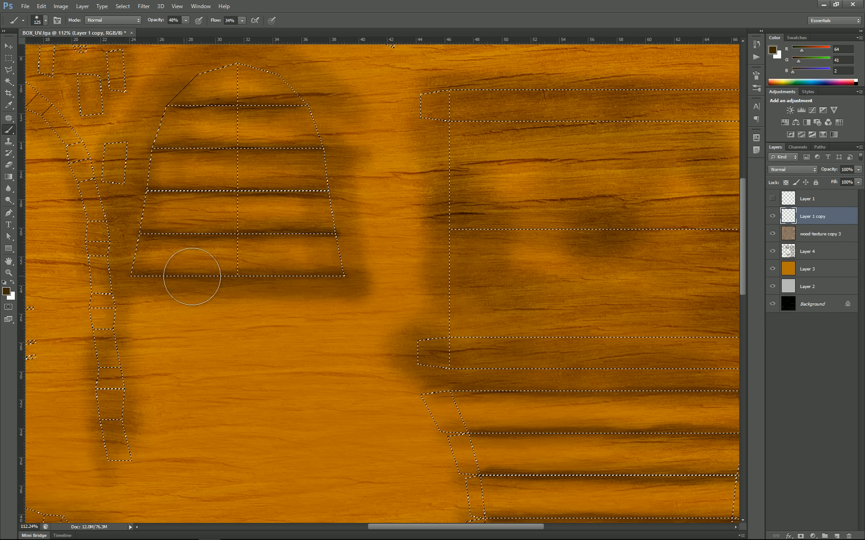
pyautogui.hotkey('ctrl', 'd')
pyautogui.scroll(-3, 208, 214)
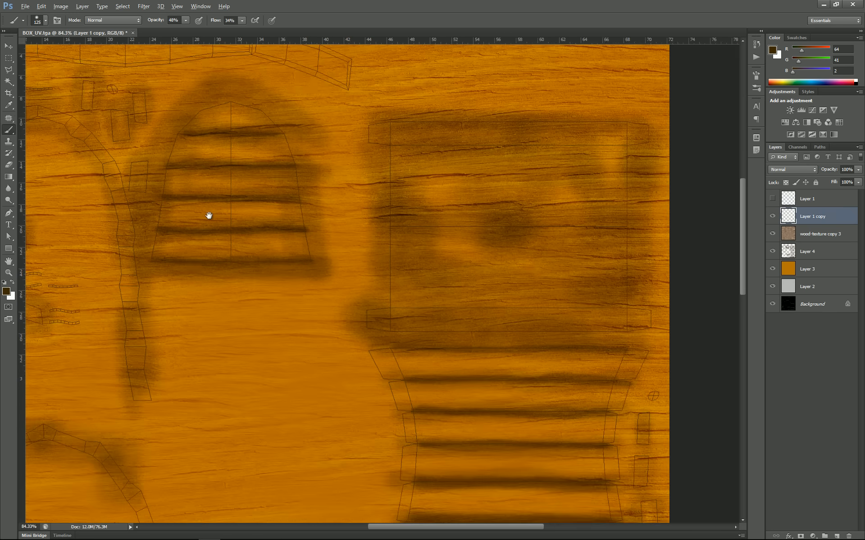
pyautogui.moveTo(192, 209); pyautogui.dragTo(267, 245)
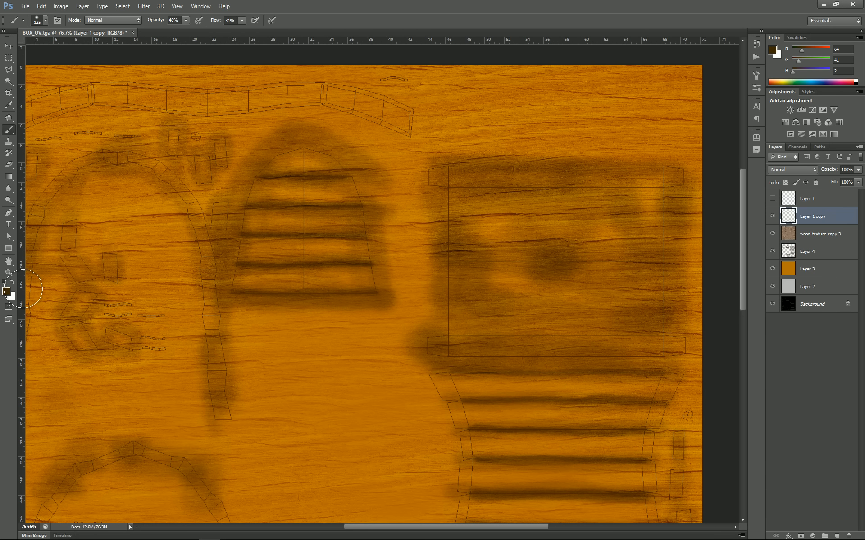
# Step: Load the UV outlines of Layer 1 copy as a selection, try expanding it by 4 pixels, and undo the expansion
pyautogui.keyDown('ctrl'); pyautogui.click(782, 218); pyautogui.keyUp('ctrl')
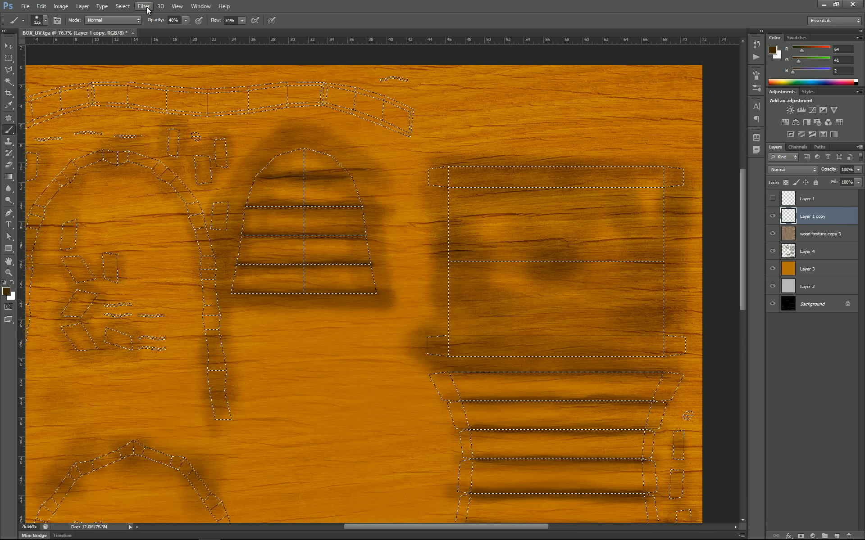
pyautogui.click(122, 7)
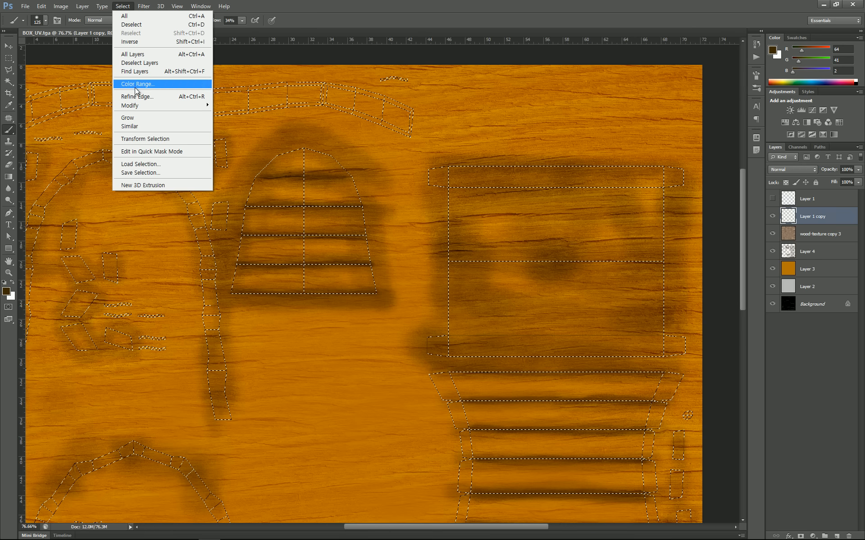
pyautogui.moveTo(165, 107)
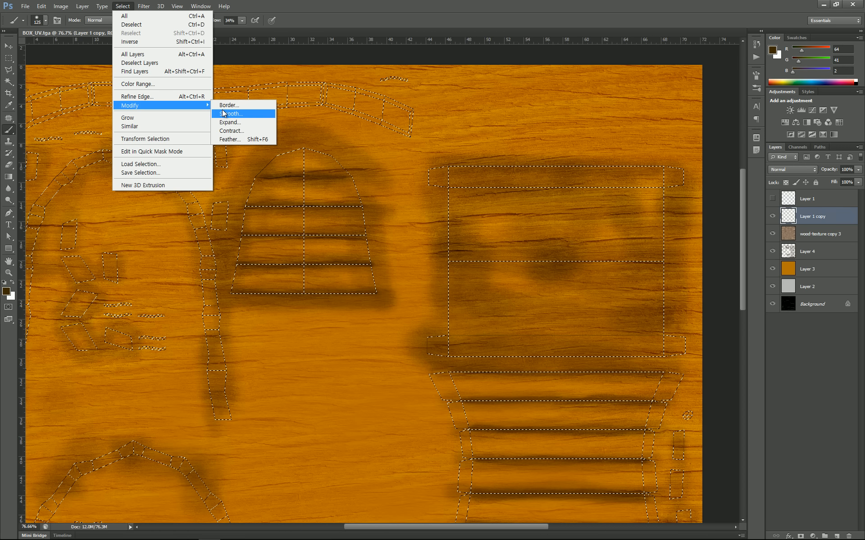
pyautogui.click(229, 122)
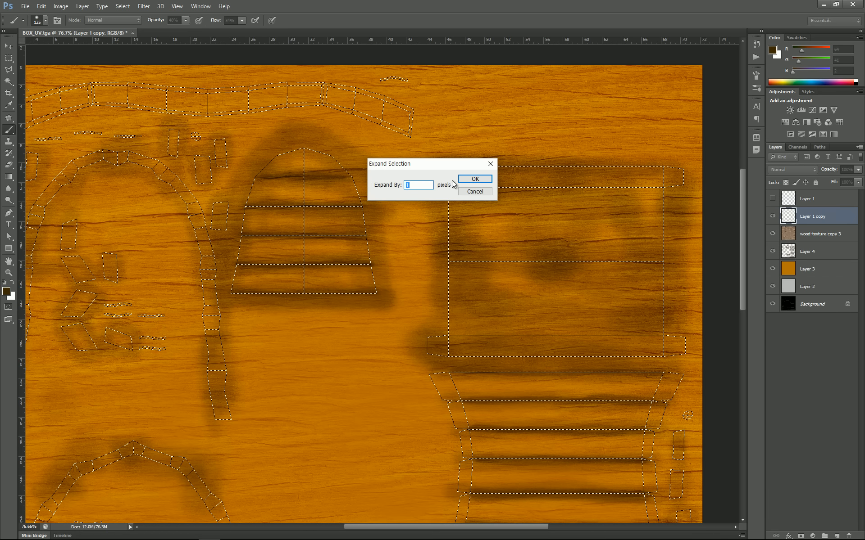
pyautogui.scroll(3, 426, 185)
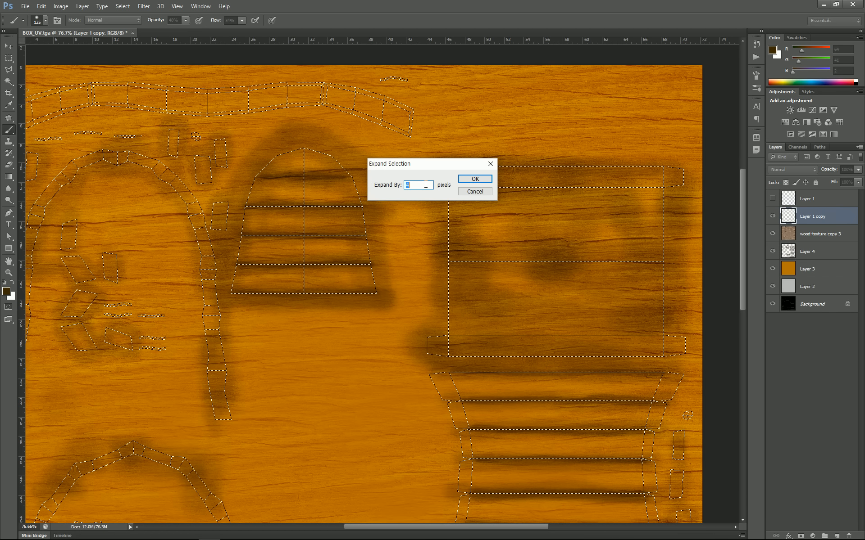
pyautogui.click(466, 180)
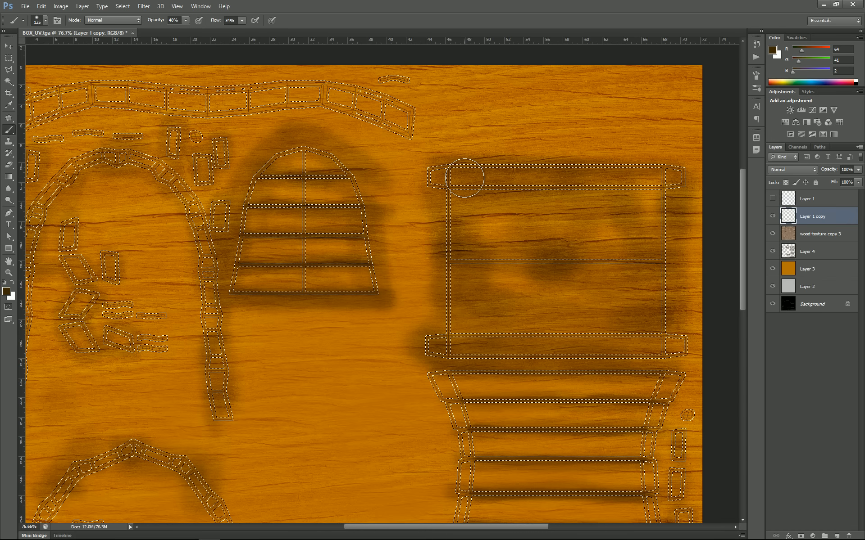
pyautogui.hotkey('ctrl', 'z')
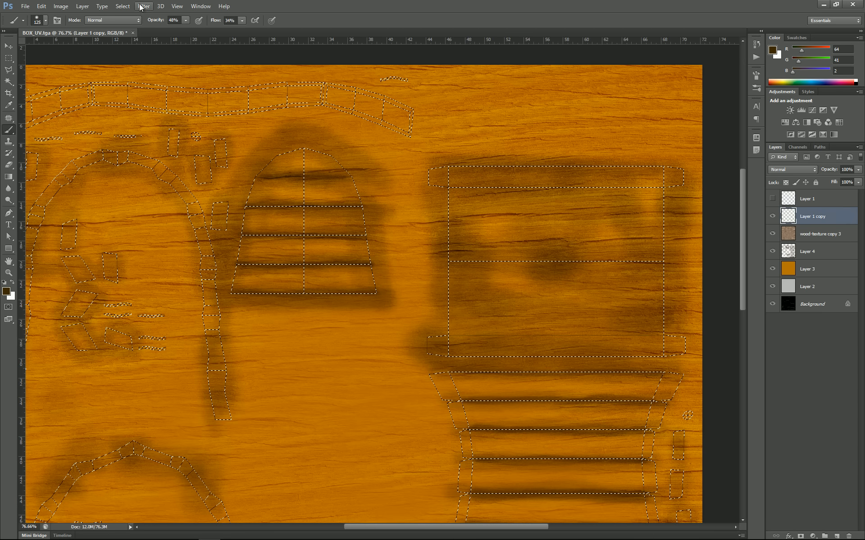
# Step: Expand the UV outline selection by 3 pixels, fill it with the brown foreground color, and deselect
pyautogui.click(123, 5)
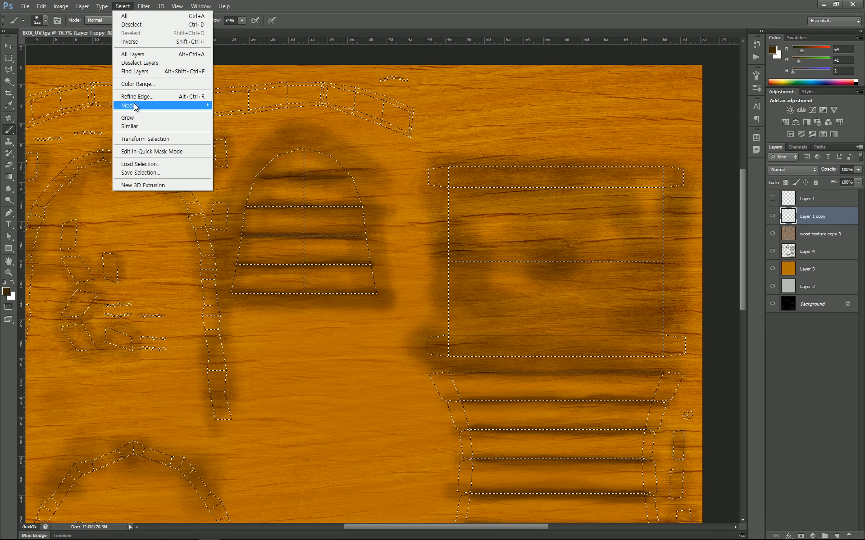
pyautogui.moveTo(148, 104)
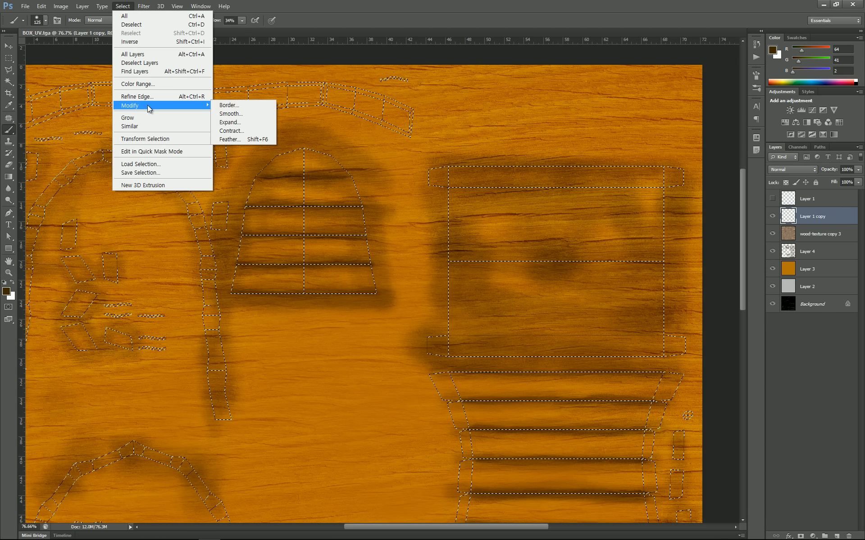
pyautogui.click(228, 122)
pyautogui.scroll(-2, 419, 189)
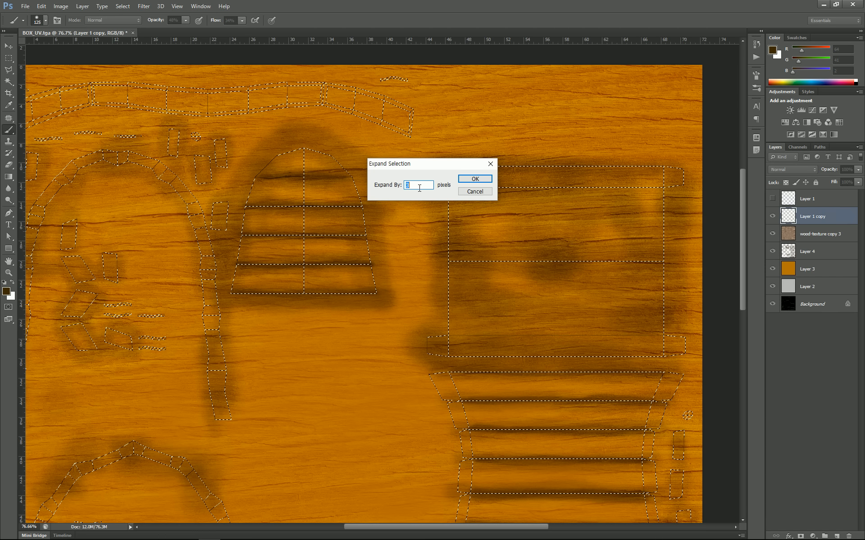
pyautogui.click(471, 183)
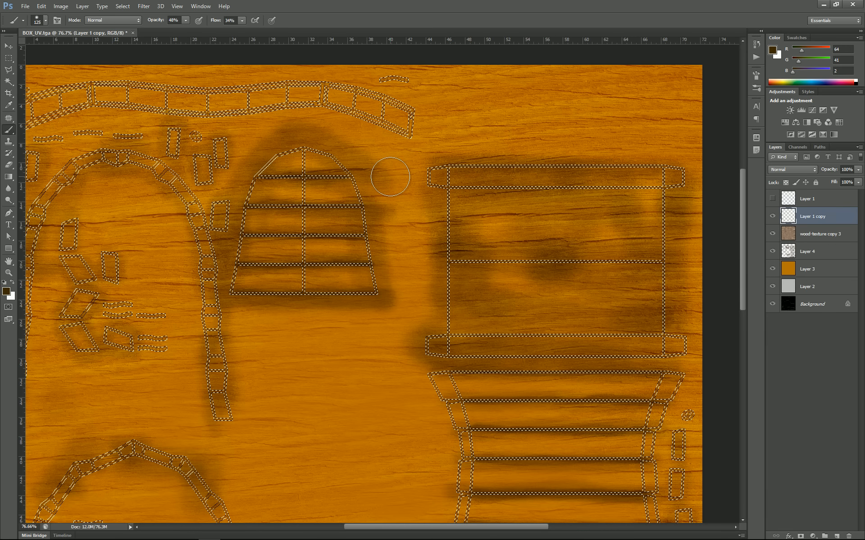
pyautogui.hotkey('alt', 'BackSpace')
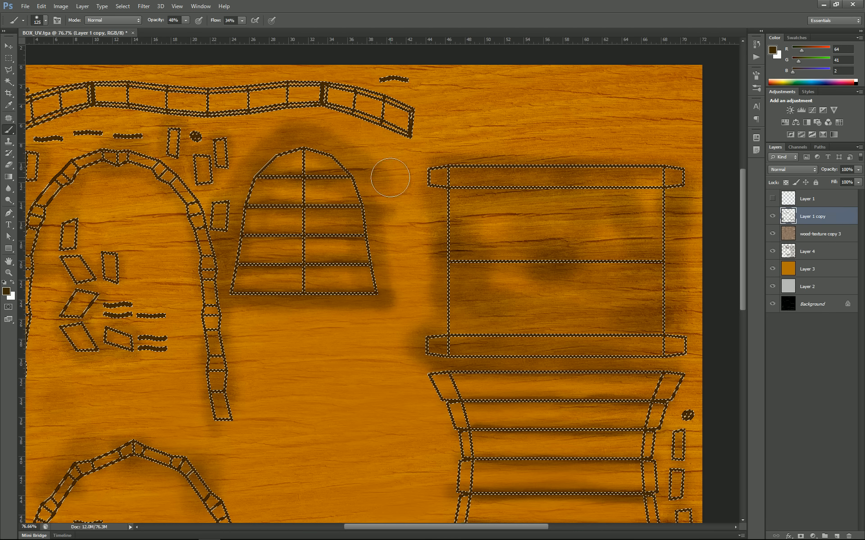
pyautogui.hotkey('ctrl', 'd')
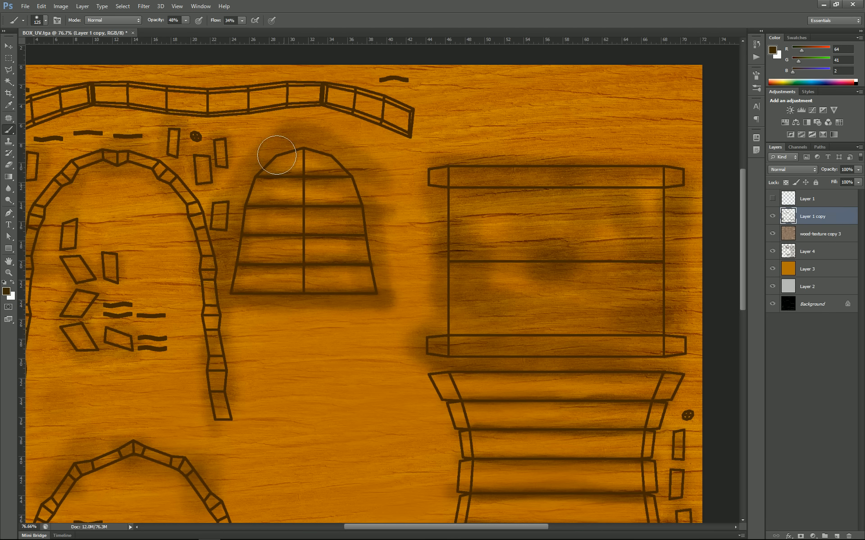
# Step: Undo the brown fill of the expanded outlines on Layer 1 copy and clear the selection
pyautogui.hscroll(-3, 280, 180)
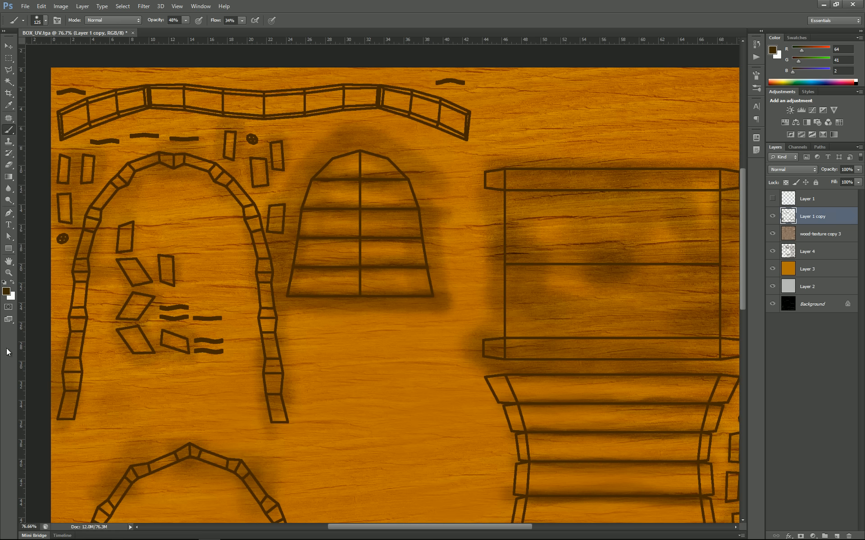
pyautogui.hotkey('ctrl', 'z')
pyautogui.hotkey('ctrl', 'z')
pyautogui.hotkey('ctrl', 'alt', 'z')
pyautogui.hotkey('ctrl', 'alt', 'z')
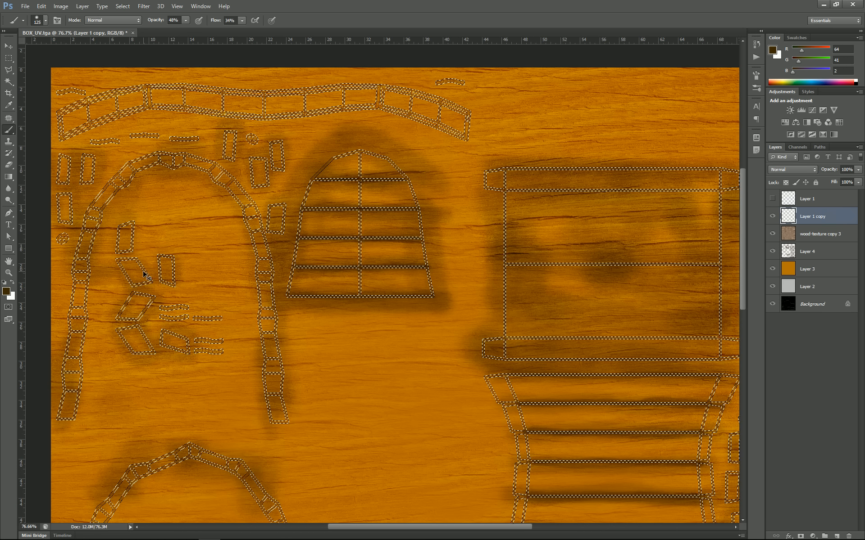
pyautogui.hotkey('ctrl', 'd')
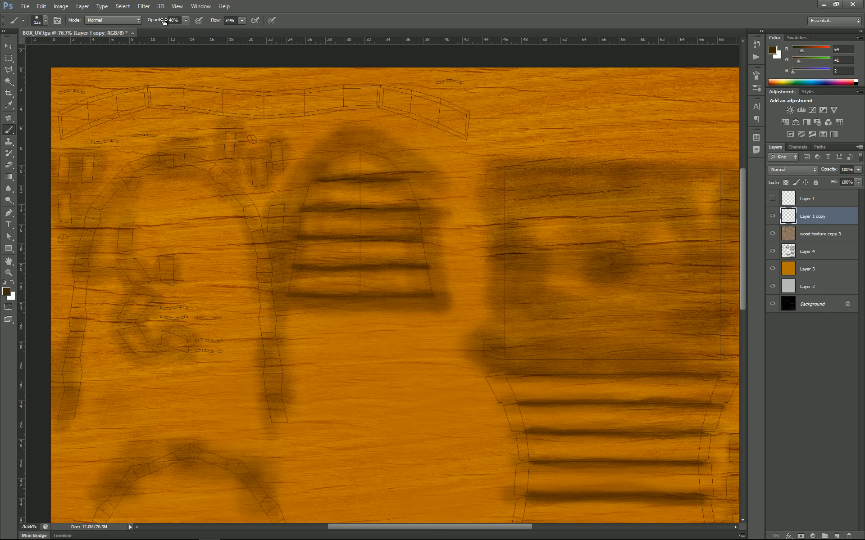
pyautogui.click(150, 7)
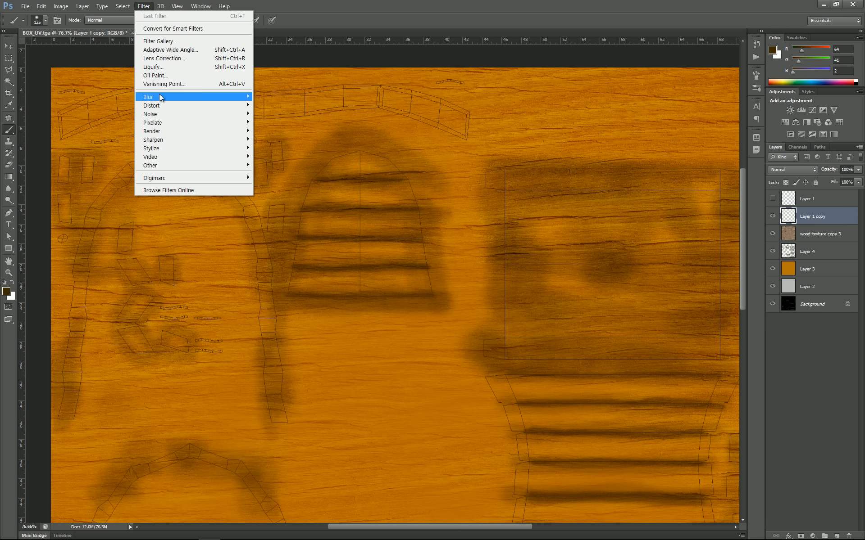
pyautogui.moveTo(159, 94)
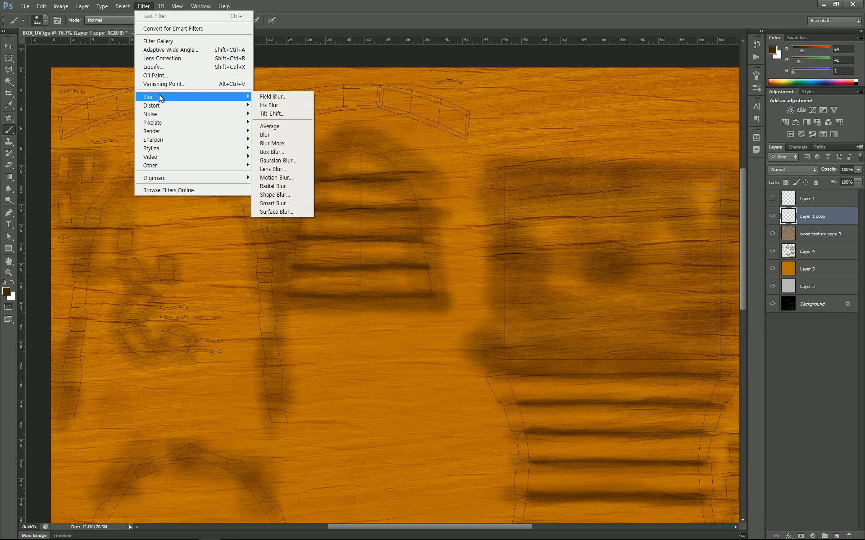
pyautogui.click(278, 162)
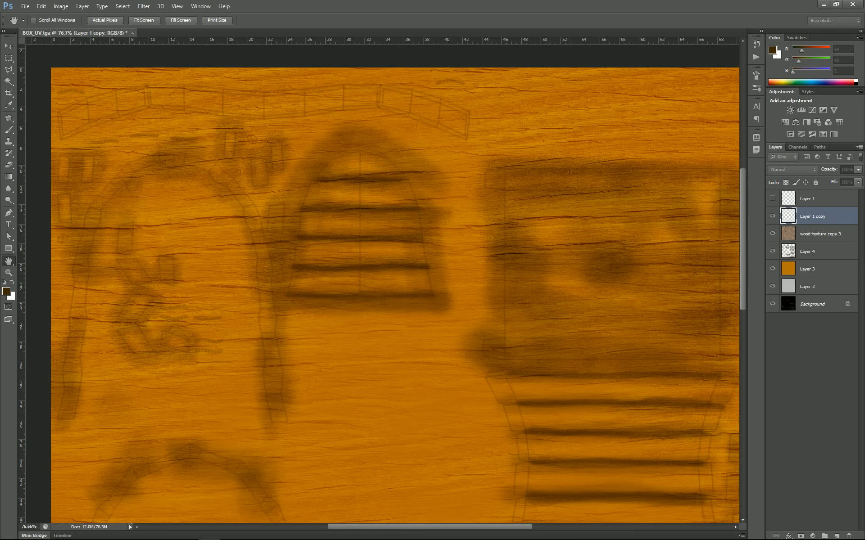
pyautogui.moveTo(221, 172); pyautogui.dragTo(502, 274)
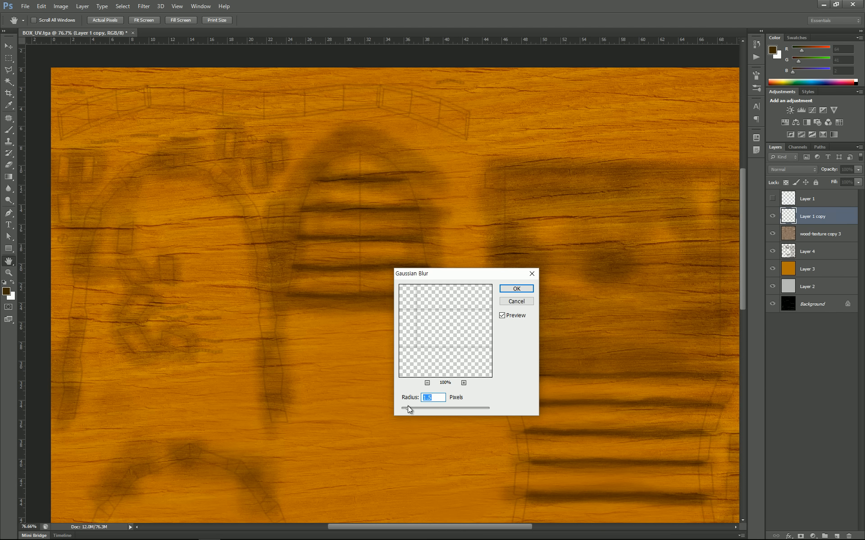
pyautogui.moveTo(408, 407); pyautogui.dragTo(413, 408)
pyautogui.click(518, 303)
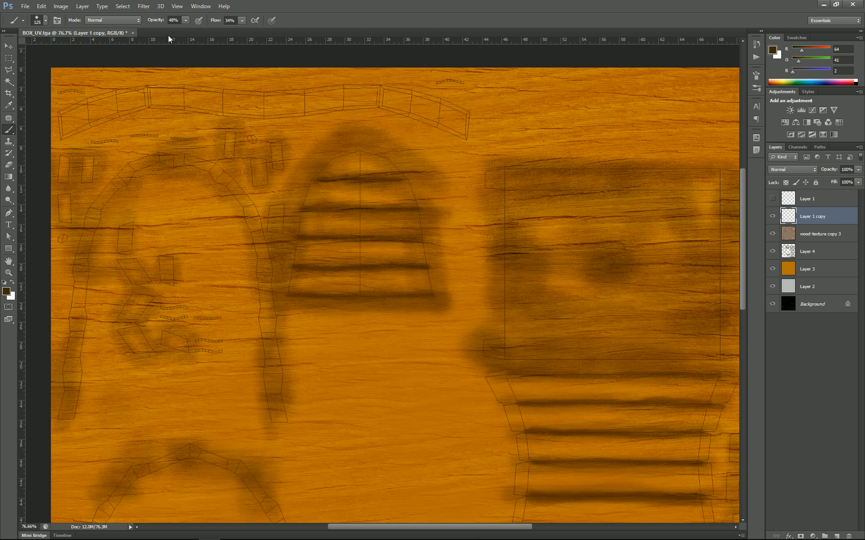
# Step: Load the UV outlines of Layer 1 copy as a selection and expand it by a few pixels
pyautogui.keyDown('ctrl'); pyautogui.click(787, 218); pyautogui.keyUp('ctrl')
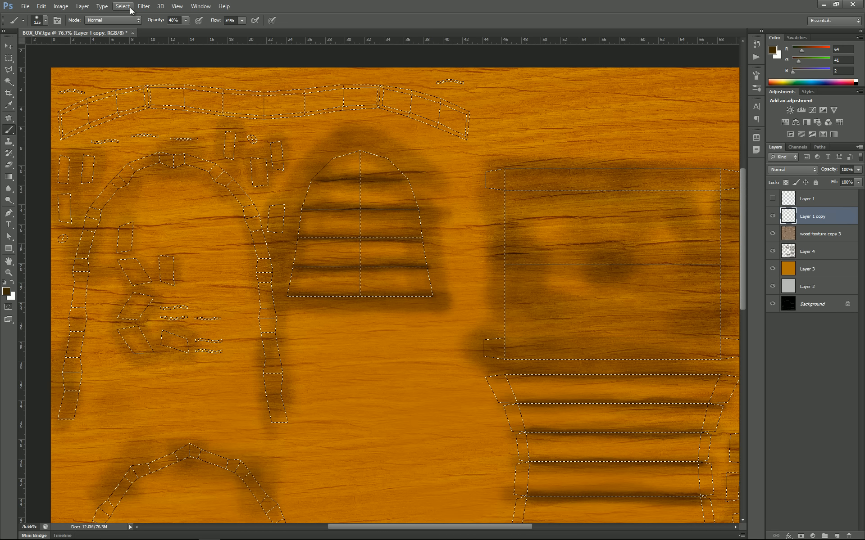
pyautogui.click(143, 5)
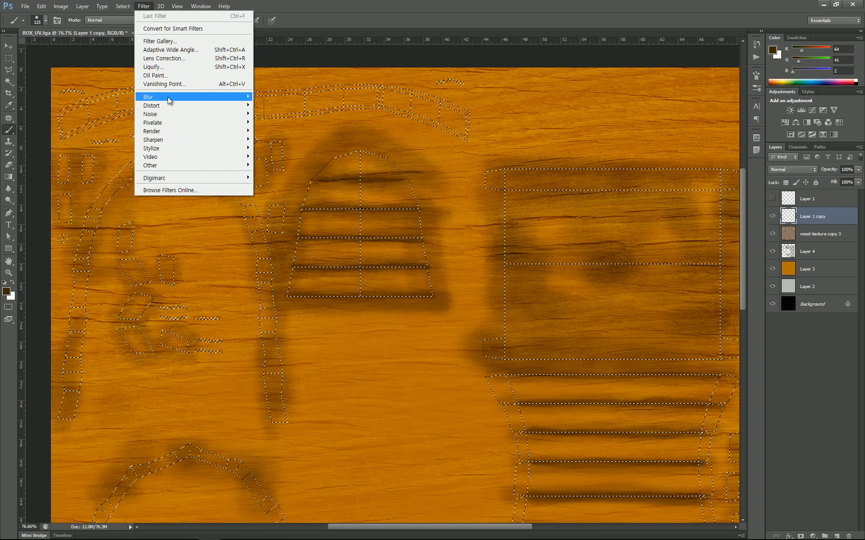
pyautogui.moveTo(122, 6)
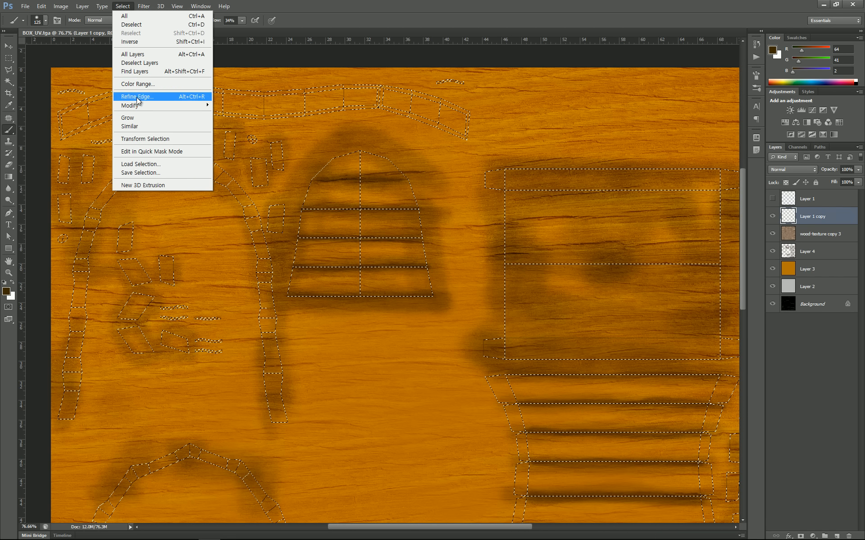
pyautogui.moveTo(130, 105)
pyautogui.click(229, 124)
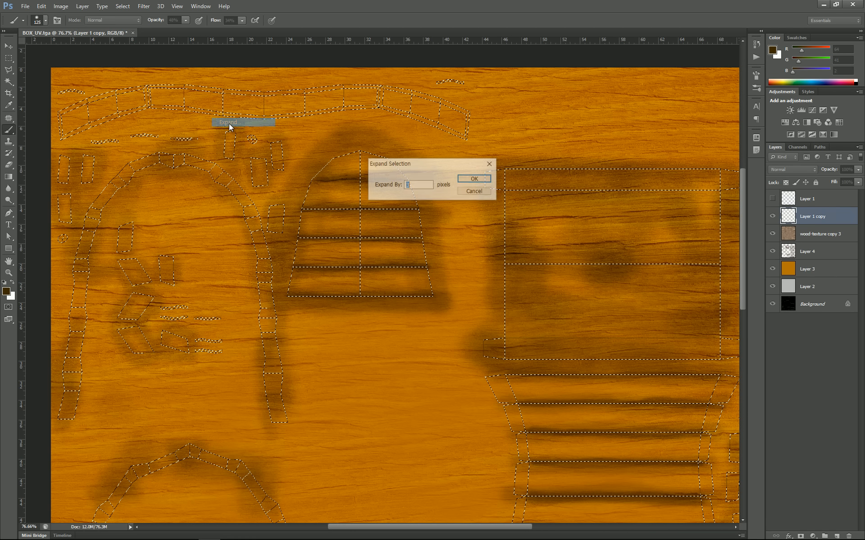
pyautogui.click(473, 179)
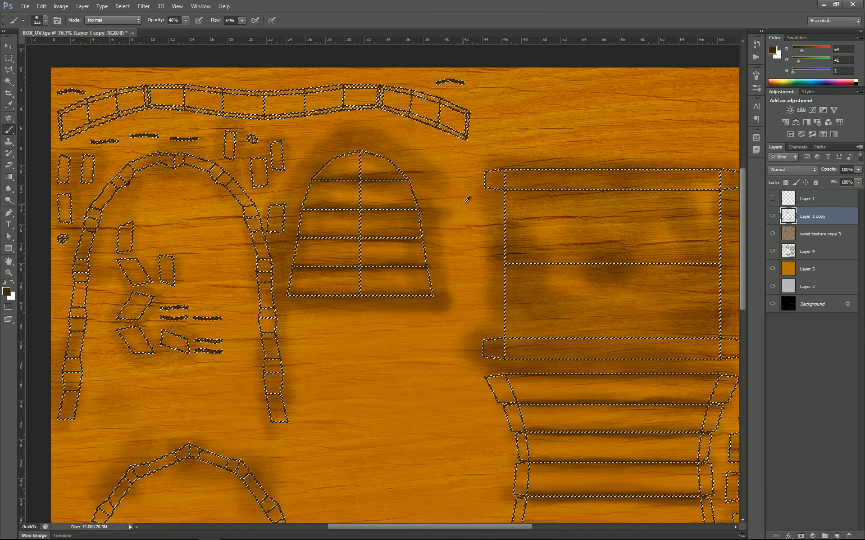
# Step: Set the foreground color to very dark brown (RGB 34, 22, 1), fill the expanded outlines with it, and deselect
pyautogui.click(6, 291)
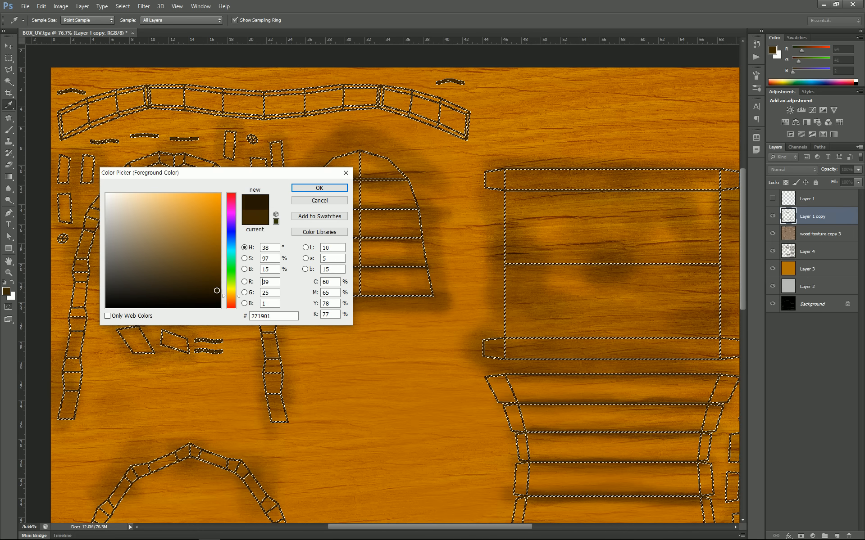
pyautogui.click(319, 188)
pyautogui.press('b')
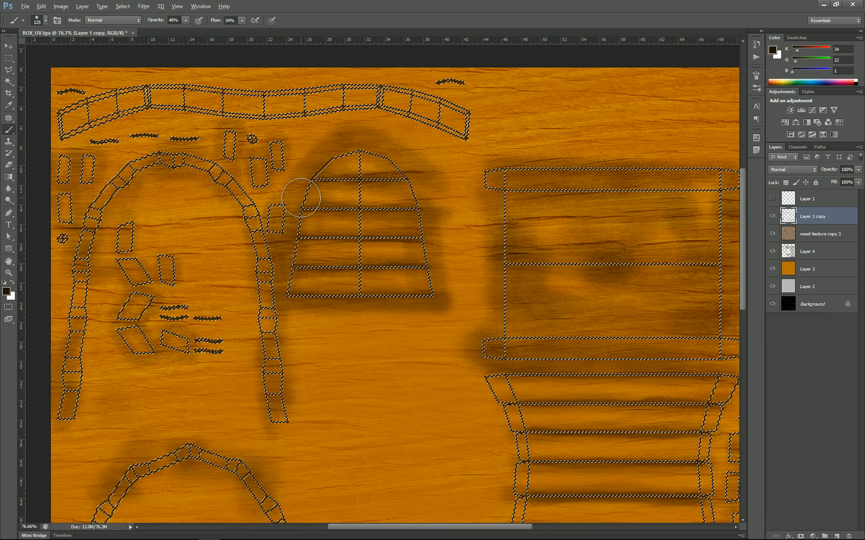
pyautogui.hotkey('ctrl', 'd')
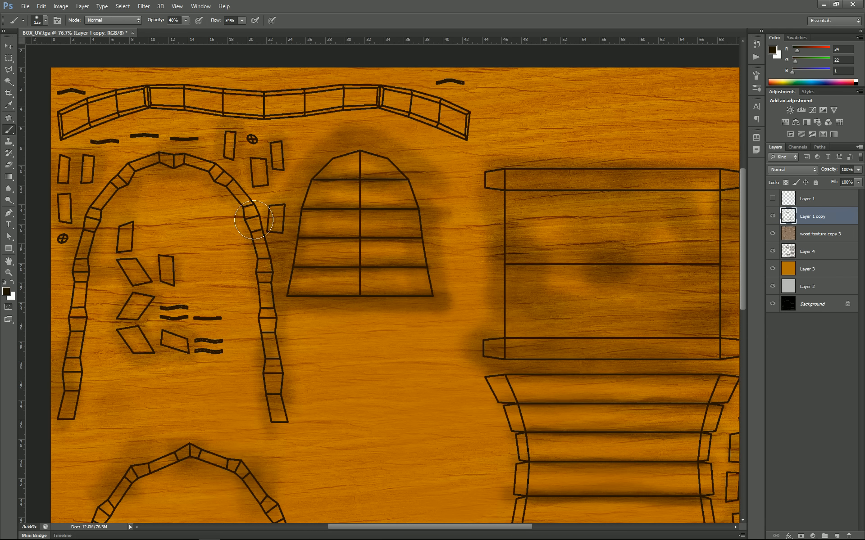
# Step: Erase the vertical centre line from the topmost section of the arched panel on Layer 1 copy
pyautogui.scroll(6, 315, 192)
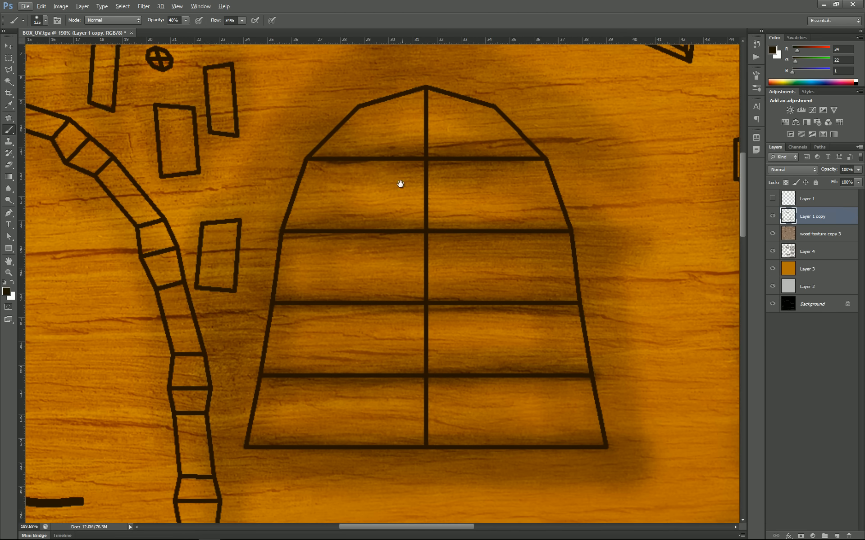
pyautogui.moveTo(406, 183); pyautogui.dragTo(298, 239)
pyautogui.scroll(4, 321, 206)
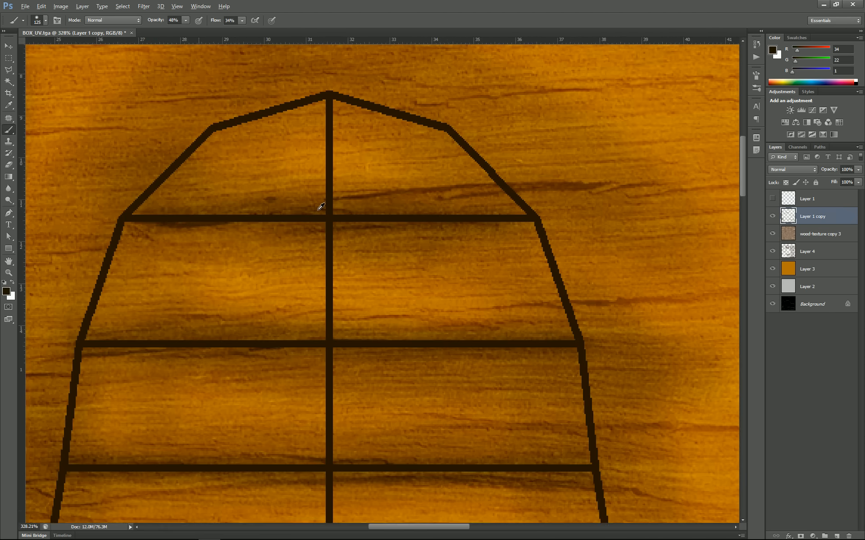
pyautogui.scroll(2, 318, 209)
pyautogui.press('e')
pyautogui.hotkey('alt', 'e')
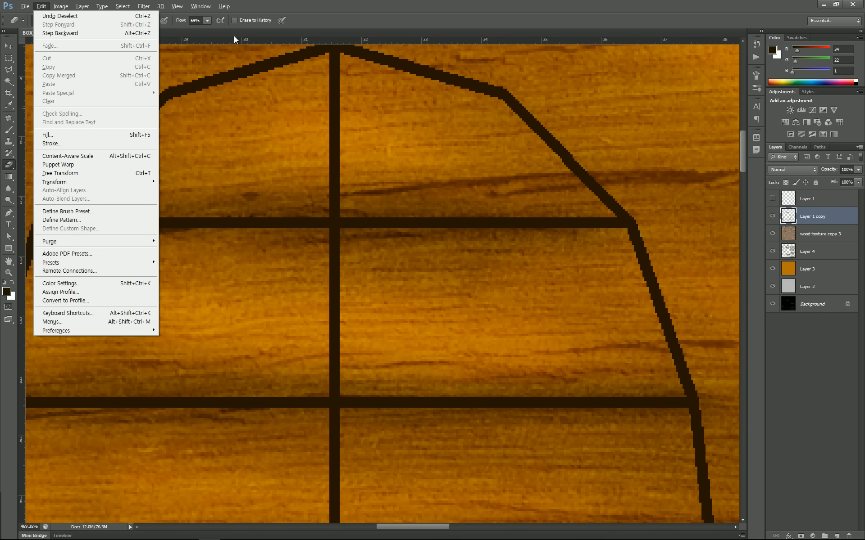
pyautogui.press('Escape')
pyautogui.press('b')
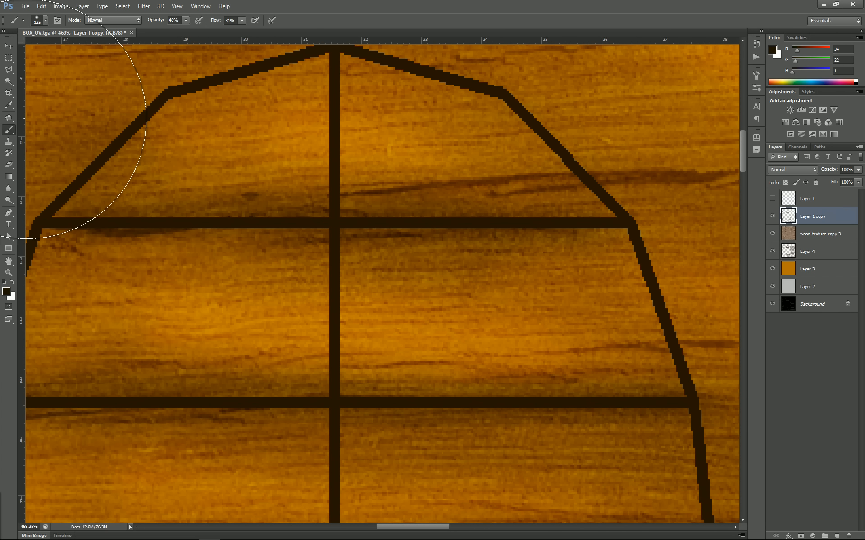
pyautogui.press('e')
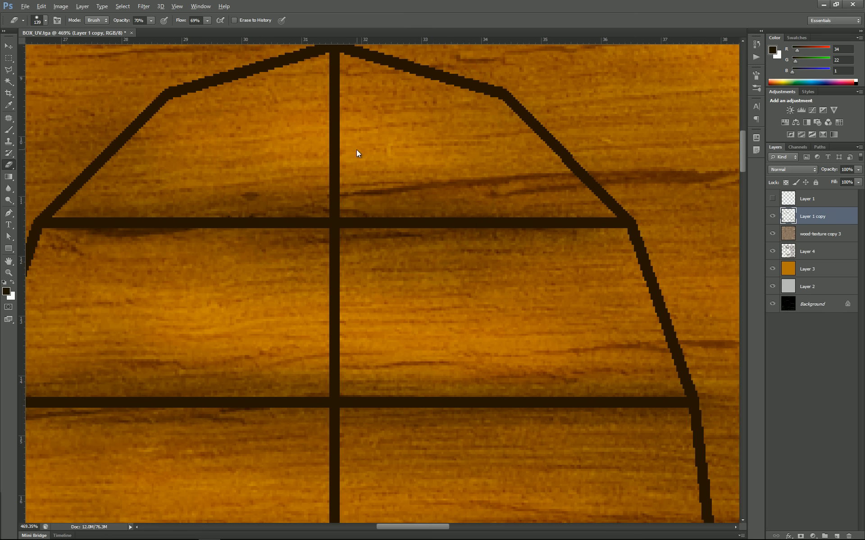
pyautogui.moveTo(356, 149)
pyautogui.mouseDown()
pyautogui.moveTo(271, 140)
pyautogui.moveTo(310, 146)
pyautogui.moveTo(267, 194)
pyautogui.mouseUp()
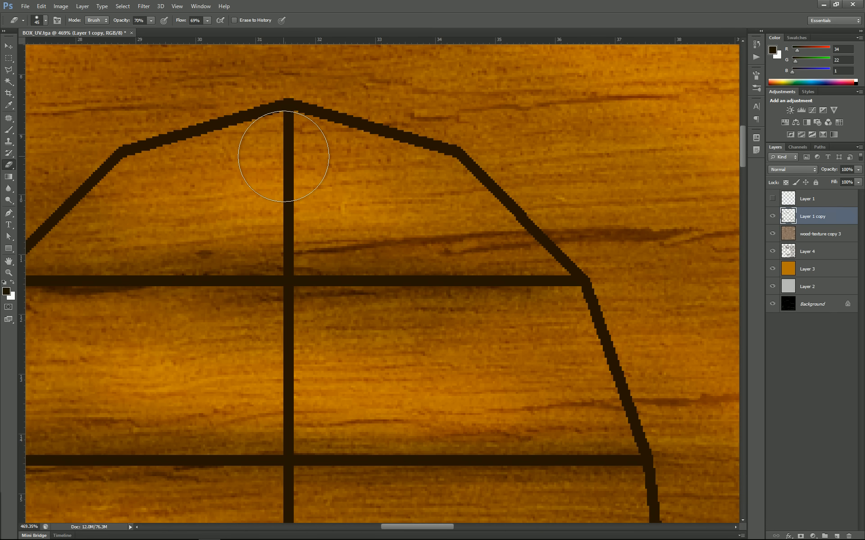
pyautogui.moveTo(283, 156)
pyautogui.mouseDown()
pyautogui.moveTo(288, 136)
pyautogui.moveTo(289, 163)
pyautogui.moveTo(288, 134)
pyautogui.moveTo(288, 241)
pyautogui.mouseUp()
pyautogui.click(288, 137)
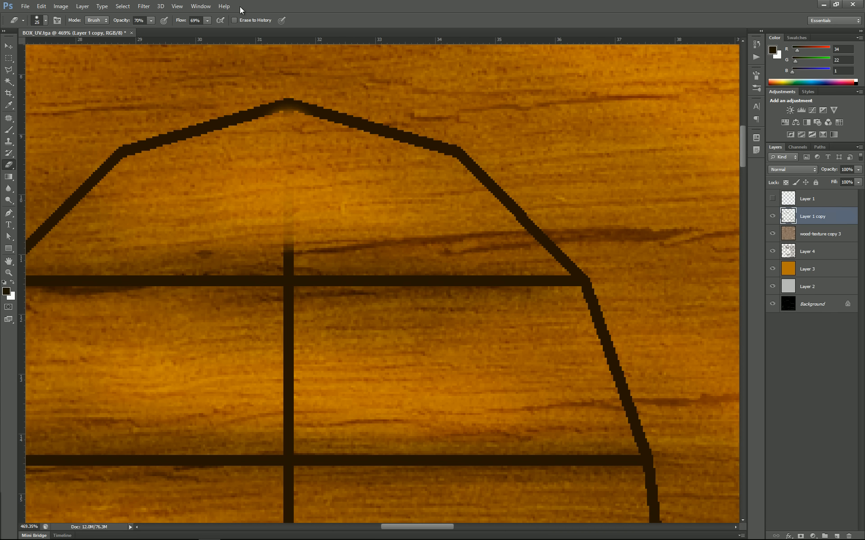
# Step: Set the eraser's opacity and flow to 87% and clear the centre line's remainder above the arched panel's first horizontal edge
pyautogui.click(208, 20)
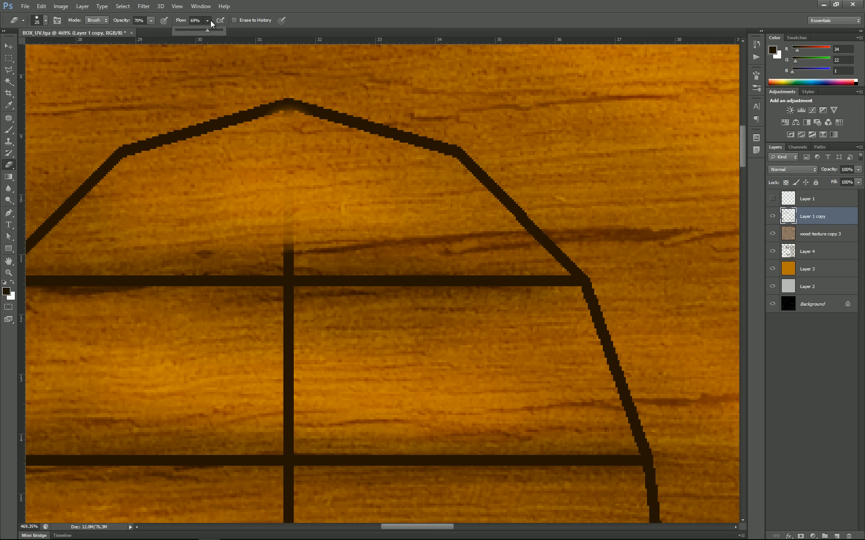
pyautogui.click(151, 21)
pyautogui.moveTo(153, 31); pyautogui.dragTo(159, 31)
pyautogui.click(296, 243)
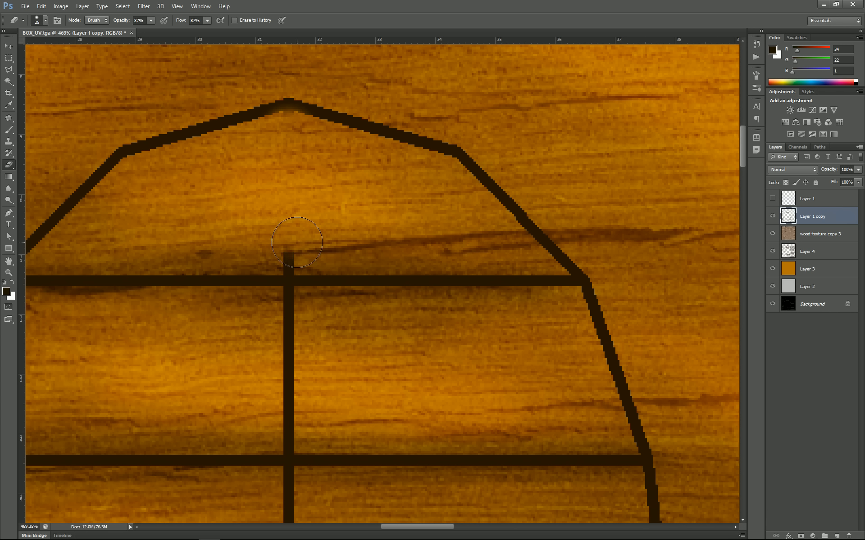
pyautogui.moveTo(297, 243)
pyautogui.mouseDown()
pyautogui.moveTo(273, 246)
pyautogui.moveTo(293, 250)
pyautogui.moveTo(287, 134)
pyautogui.moveTo(280, 252)
pyautogui.moveTo(295, 164)
pyautogui.mouseUp()
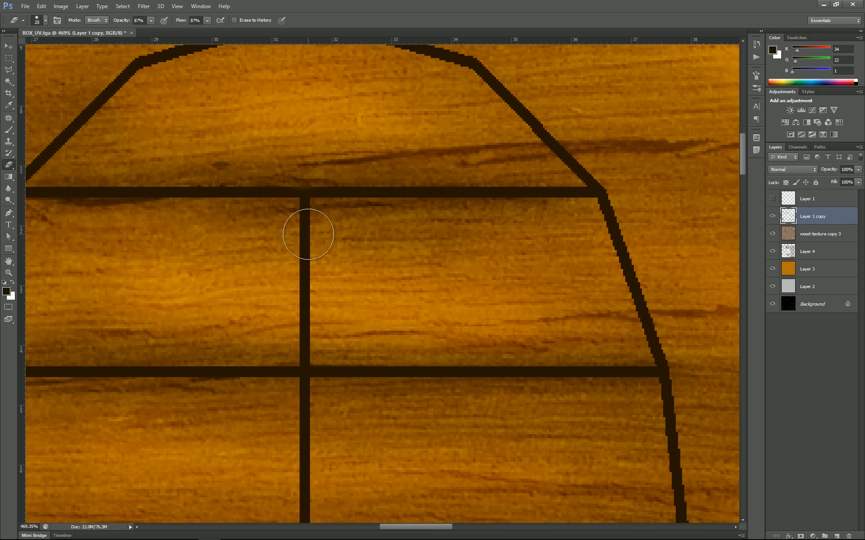
# Step: Erase the vertical centre line from the remaining four planks of the arched panel, keeping the horizontal plank edges
pyautogui.moveTo(308, 235)
pyautogui.mouseDown()
pyautogui.moveTo(295, 223)
pyautogui.moveTo(305, 222)
pyautogui.moveTo(302, 306)
pyautogui.moveTo(304, 282)
pyautogui.moveTo(300, 330)
pyautogui.moveTo(290, 329)
pyautogui.moveTo(304, 334)
pyautogui.moveTo(283, 333)
pyautogui.moveTo(306, 336)
pyautogui.moveTo(280, 337)
pyautogui.moveTo(317, 338)
pyautogui.moveTo(357, 225)
pyautogui.moveTo(350, 153)
pyautogui.mouseUp()
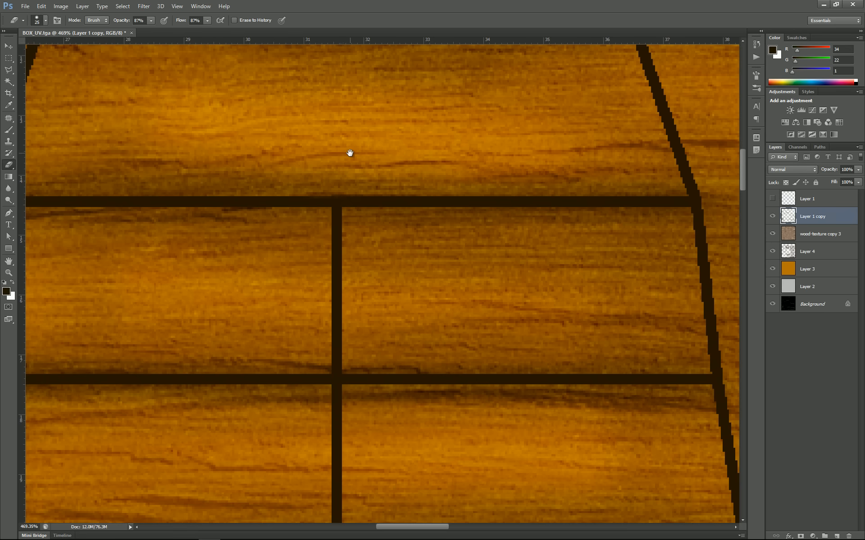
pyautogui.moveTo(318, 236)
pyautogui.mouseDown()
pyautogui.moveTo(359, 233)
pyautogui.moveTo(334, 348)
pyautogui.moveTo(336, 186)
pyautogui.mouseUp()
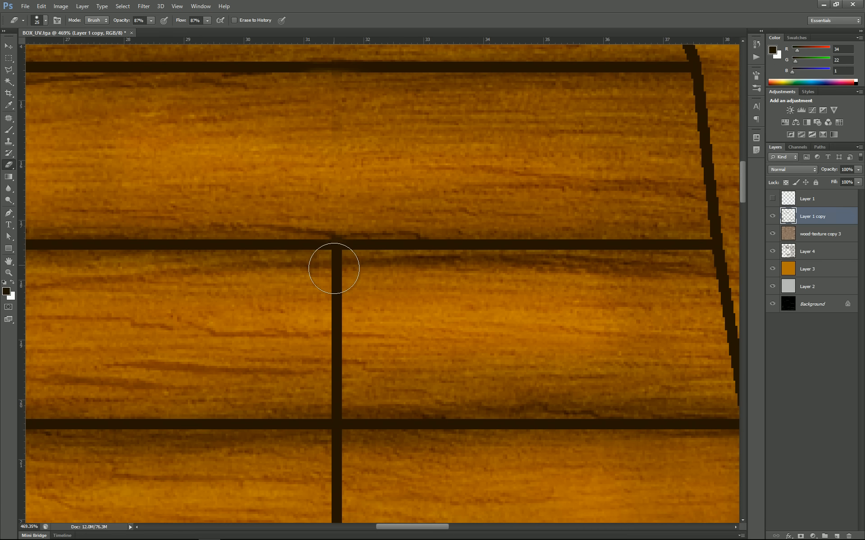
pyautogui.moveTo(334, 270)
pyautogui.mouseDown()
pyautogui.moveTo(326, 280)
pyautogui.moveTo(367, 276)
pyautogui.moveTo(335, 293)
pyautogui.moveTo(335, 380)
pyautogui.mouseUp()
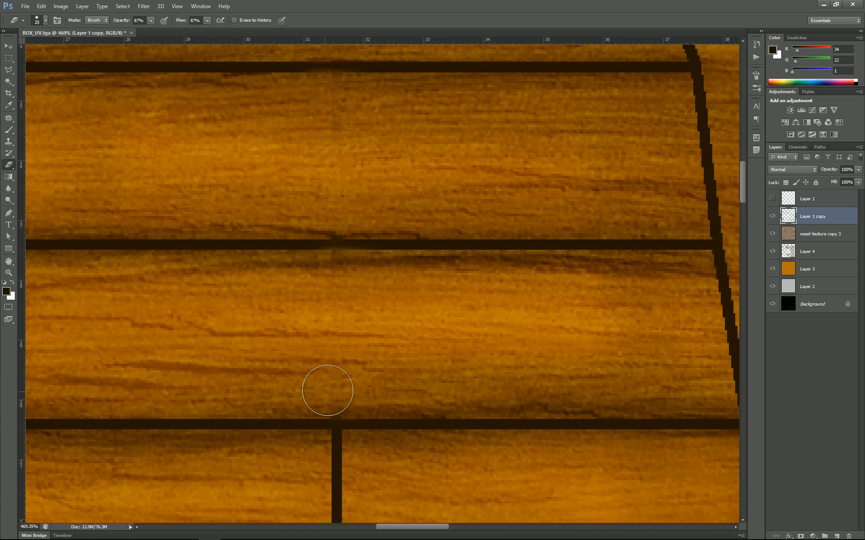
pyautogui.moveTo(320, 310); pyautogui.dragTo(304, 176)
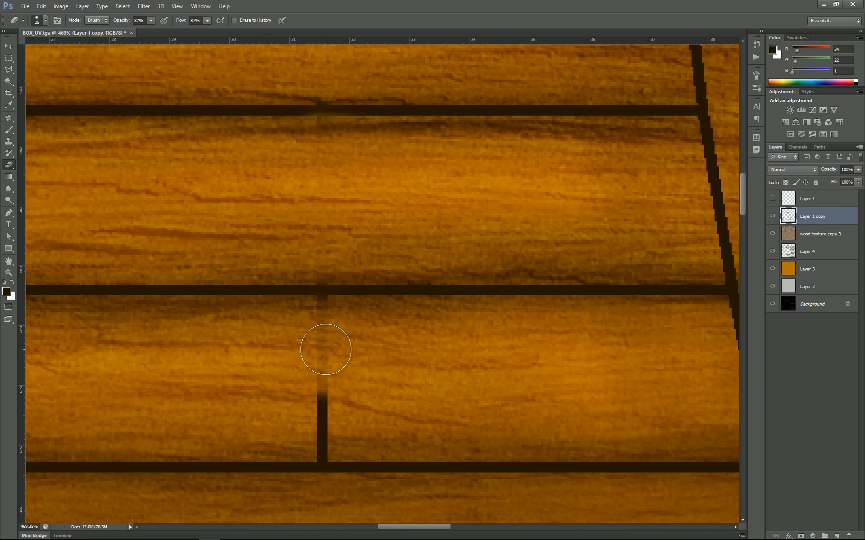
pyautogui.moveTo(326, 350)
pyautogui.mouseDown()
pyautogui.moveTo(328, 419)
pyautogui.moveTo(305, 428)
pyautogui.mouseUp()
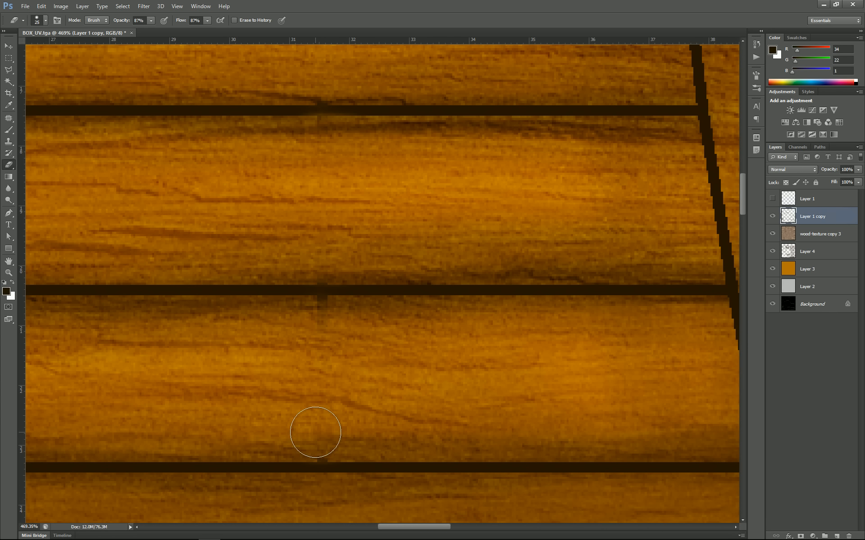
pyautogui.moveTo(358, 311); pyautogui.dragTo(369, 189)
# Step: Erase the left inner slanted line from the top two planks of the large plank stack below the rectangular panel
pyautogui.scroll(-3, 370, 185)
pyautogui.scroll(-4, 370, 185)
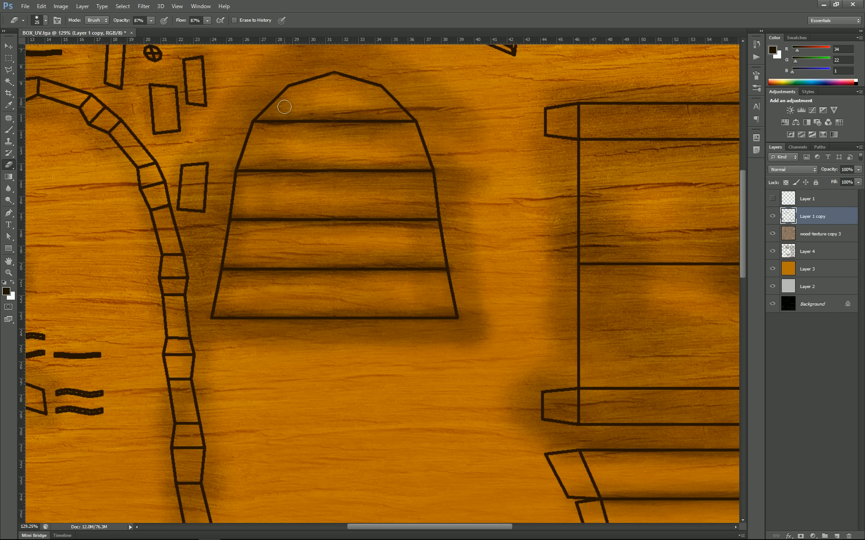
pyautogui.moveTo(367, 212)
pyautogui.mouseDown()
pyautogui.moveTo(108, 235)
pyautogui.moveTo(307, 232)
pyautogui.moveTo(188, 246)
pyautogui.moveTo(247, 261)
pyautogui.mouseUp()
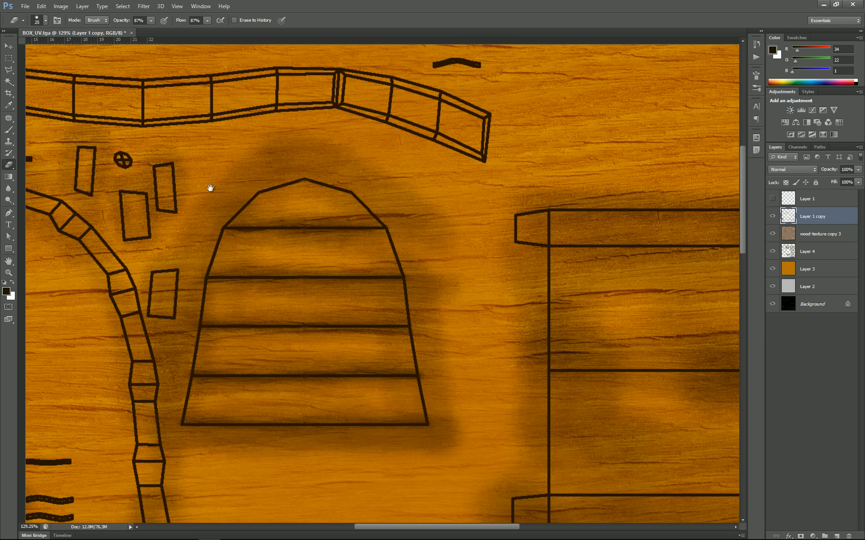
pyautogui.moveTo(282, 296)
pyautogui.mouseDown()
pyautogui.moveTo(204, 188)
pyautogui.moveTo(159, 39)
pyautogui.mouseUp()
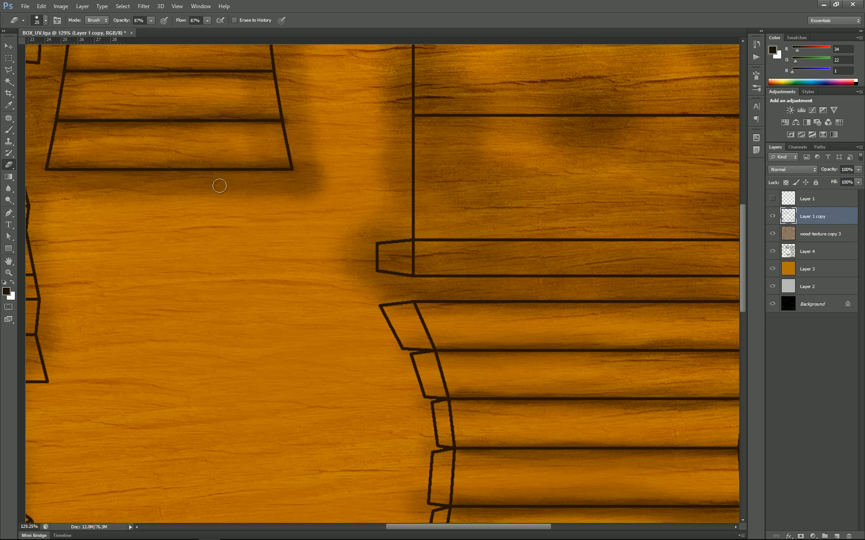
pyautogui.moveTo(475, 414)
pyautogui.mouseDown()
pyautogui.moveTo(397, 325)
pyautogui.moveTo(217, 288)
pyautogui.mouseUp()
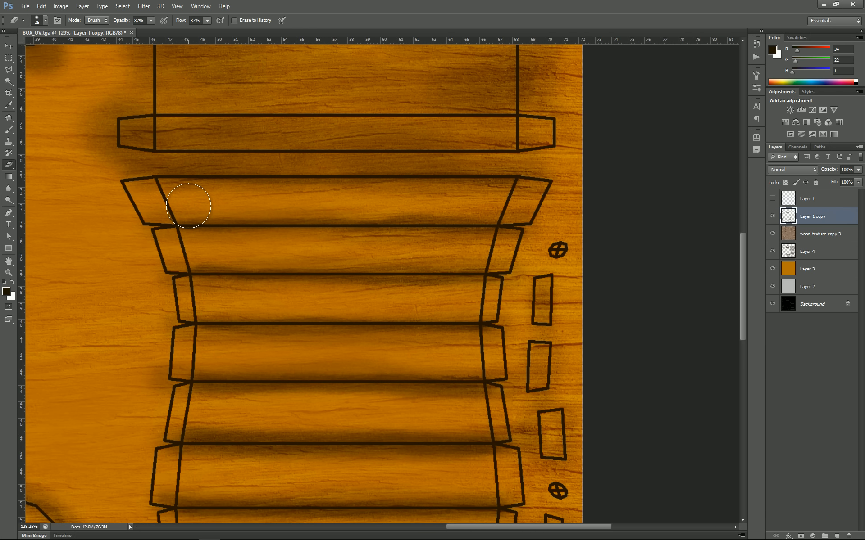
pyautogui.scroll(5, 188, 205)
pyautogui.moveTo(131, 173); pyautogui.dragTo(174, 230)
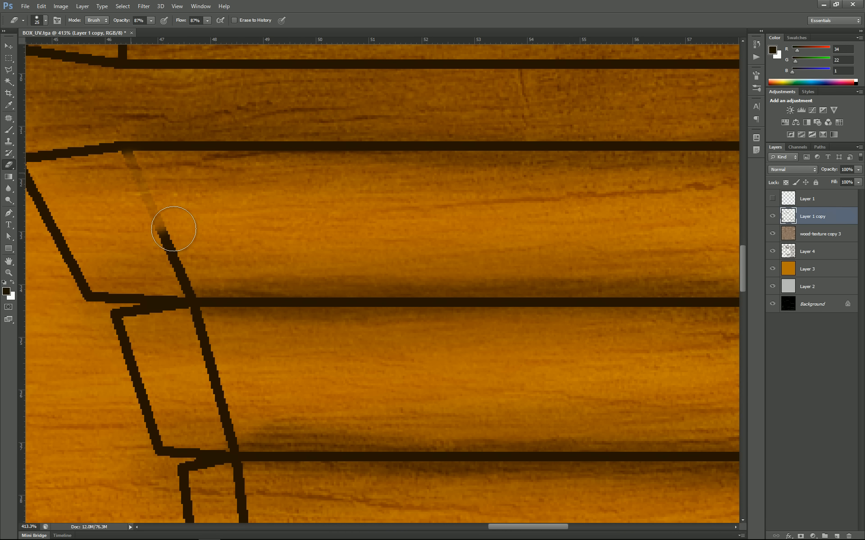
pyautogui.moveTo(132, 174)
pyautogui.mouseDown()
pyautogui.moveTo(188, 245)
pyautogui.moveTo(172, 225)
pyautogui.moveTo(188, 264)
pyautogui.moveTo(176, 273)
pyautogui.moveTo(206, 275)
pyautogui.moveTo(176, 274)
pyautogui.moveTo(209, 299)
pyautogui.mouseUp()
pyautogui.moveTo(198, 338)
pyautogui.mouseDown()
pyautogui.moveTo(194, 332)
pyautogui.moveTo(215, 354)
pyautogui.moveTo(191, 336)
pyautogui.mouseUp()
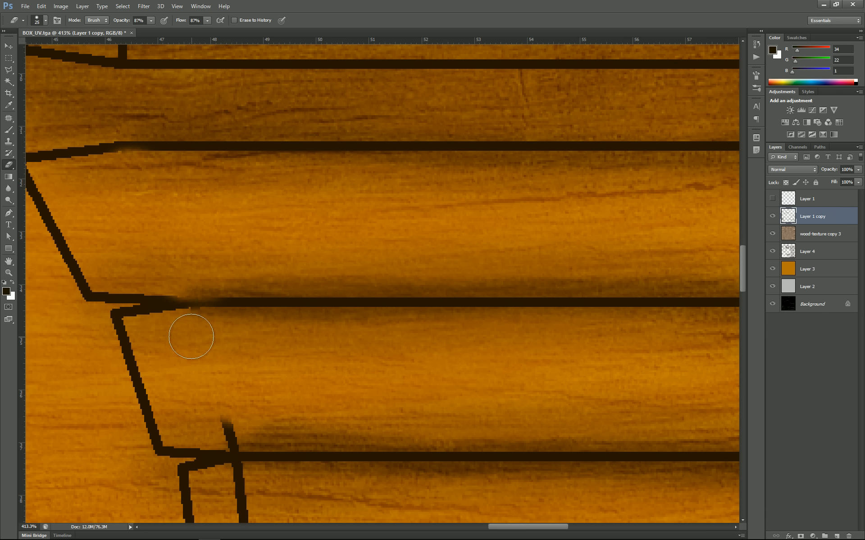
# Step: Erase the left inner line from the third, fourth and fifth planks of the stack, undoing a stray stroke
pyautogui.moveTo(217, 417)
pyautogui.mouseDown()
pyautogui.moveTo(228, 432)
pyautogui.moveTo(218, 190)
pyautogui.mouseUp()
pyautogui.moveTo(211, 244)
pyautogui.mouseDown()
pyautogui.moveTo(234, 360)
pyautogui.moveTo(224, 342)
pyautogui.moveTo(265, 351)
pyautogui.moveTo(218, 269)
pyautogui.moveTo(242, 275)
pyautogui.moveTo(215, 374)
pyautogui.mouseUp()
pyautogui.hotkey('ctrl', 'z')
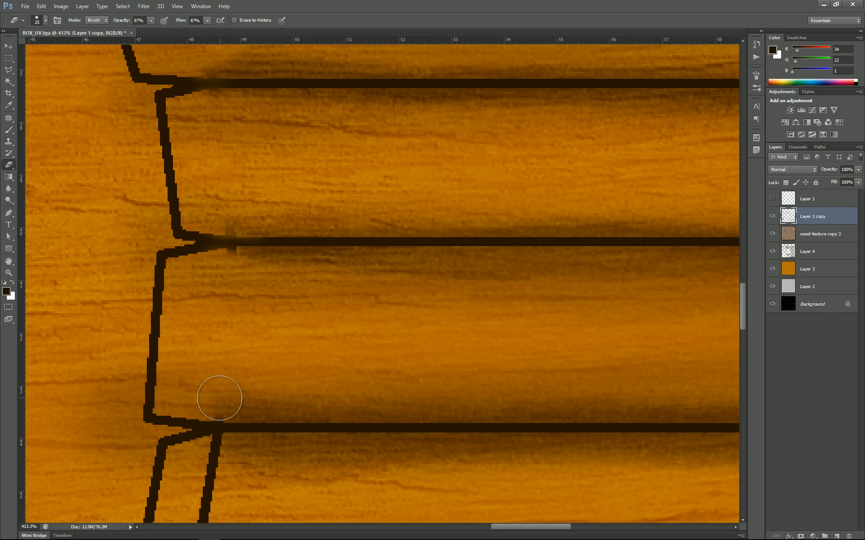
pyautogui.moveTo(255, 399); pyautogui.dragTo(273, 219)
pyautogui.moveTo(228, 275)
pyautogui.mouseDown()
pyautogui.moveTo(249, 269)
pyautogui.moveTo(233, 286)
pyautogui.moveTo(218, 366)
pyautogui.mouseUp()
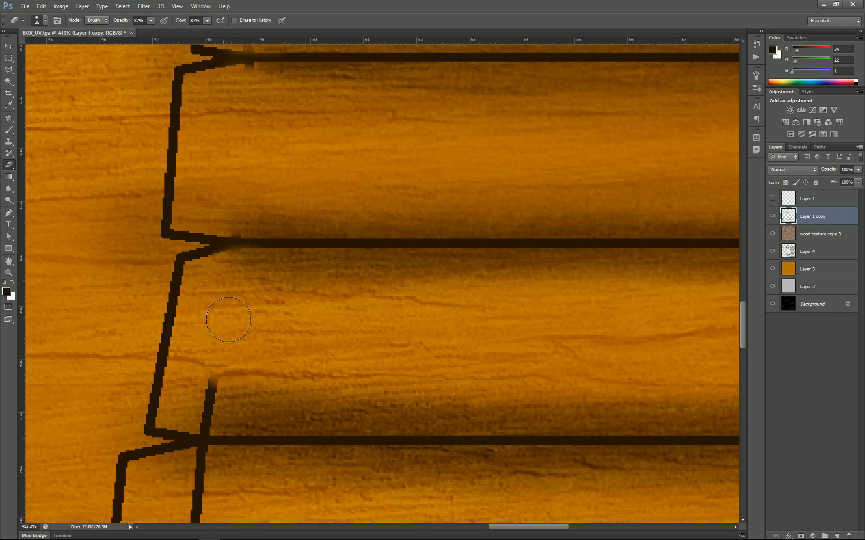
pyautogui.moveTo(229, 319); pyautogui.dragTo(211, 411)
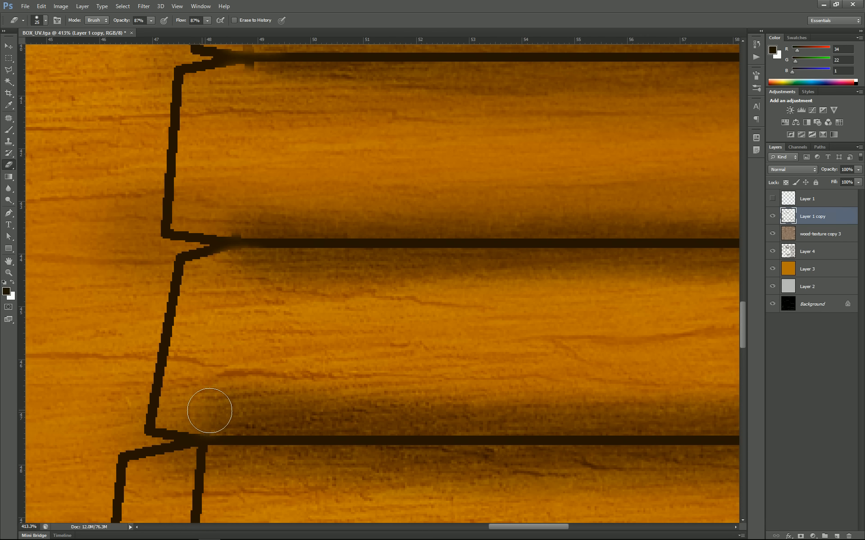
# Step: Erase the left inner line from the sixth plank down through the bottom plank of the stack
pyautogui.moveTo(250, 381); pyautogui.dragTo(271, 115)
pyautogui.moveTo(220, 213)
pyautogui.mouseDown()
pyautogui.moveTo(211, 269)
pyautogui.moveTo(210, 323)
pyautogui.moveTo(190, 331)
pyautogui.moveTo(213, 351)
pyautogui.moveTo(217, 163)
pyautogui.mouseUp()
pyautogui.moveTo(204, 222)
pyautogui.mouseDown()
pyautogui.moveTo(214, 349)
pyautogui.moveTo(225, 371)
pyautogui.moveTo(233, 245)
pyautogui.moveTo(207, 212)
pyautogui.moveTo(187, 224)
pyautogui.mouseUp()
pyautogui.moveTo(172, 266)
pyautogui.mouseDown()
pyautogui.moveTo(193, 311)
pyautogui.moveTo(194, 384)
pyautogui.moveTo(208, 404)
pyautogui.moveTo(189, 228)
pyautogui.mouseUp()
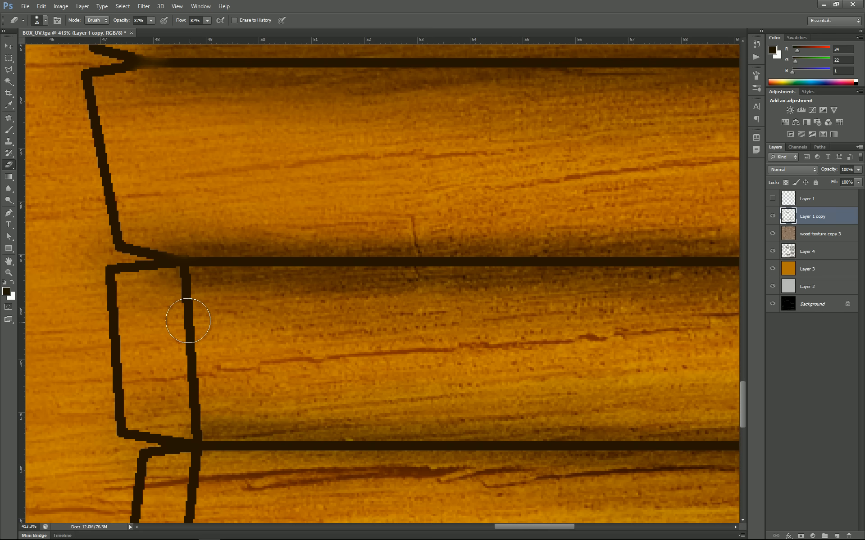
pyautogui.moveTo(188, 320)
pyautogui.mouseDown()
pyautogui.moveTo(185, 289)
pyautogui.moveTo(204, 359)
pyautogui.moveTo(196, 401)
pyautogui.moveTo(208, 417)
pyautogui.moveTo(210, 222)
pyautogui.mouseUp()
pyautogui.moveTo(208, 286)
pyautogui.mouseDown()
pyautogui.moveTo(197, 273)
pyautogui.moveTo(181, 370)
pyautogui.moveTo(206, 394)
pyautogui.moveTo(230, 200)
pyautogui.mouseUp()
pyautogui.moveTo(188, 232)
pyautogui.mouseDown()
pyautogui.moveTo(215, 239)
pyautogui.moveTo(204, 238)
pyautogui.moveTo(213, 242)
pyautogui.moveTo(196, 255)
pyautogui.moveTo(176, 325)
pyautogui.moveTo(181, 318)
pyautogui.moveTo(165, 325)
pyautogui.moveTo(185, 328)
pyautogui.moveTo(156, 335)
pyautogui.moveTo(164, 340)
pyautogui.moveTo(191, 218)
pyautogui.mouseUp()
pyautogui.moveTo(157, 273)
pyautogui.mouseDown()
pyautogui.moveTo(119, 346)
pyautogui.moveTo(131, 348)
pyautogui.moveTo(119, 347)
pyautogui.moveTo(129, 372)
pyautogui.mouseUp()
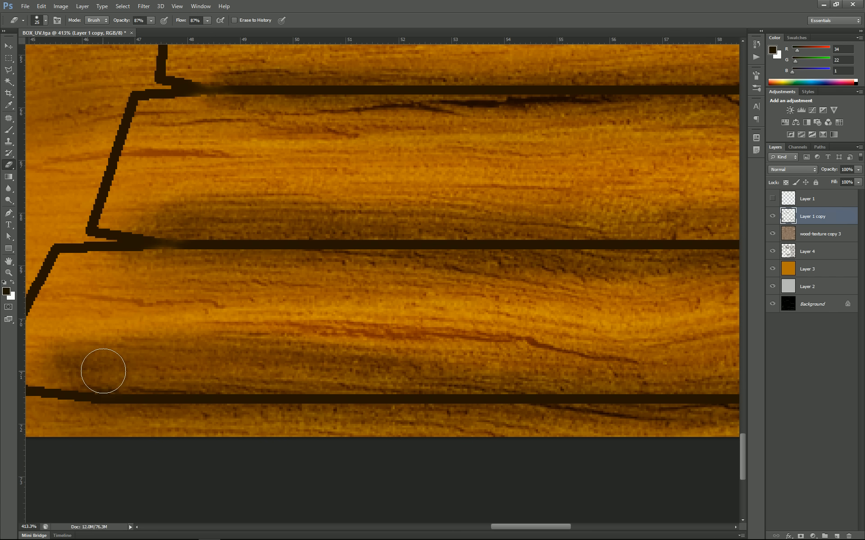
# Step: Erase the right inner slanted line from the bottom plank of the stack
pyautogui.hscroll(10, 243, 288)
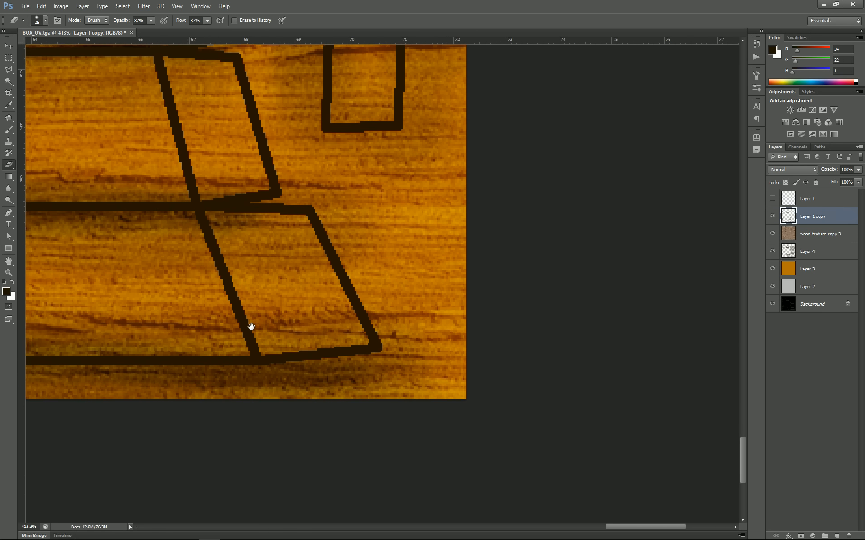
pyautogui.moveTo(234, 332)
pyautogui.mouseDown()
pyautogui.moveTo(259, 333)
pyautogui.moveTo(247, 331)
pyautogui.moveTo(209, 276)
pyautogui.moveTo(217, 258)
pyautogui.moveTo(200, 237)
pyautogui.mouseUp()
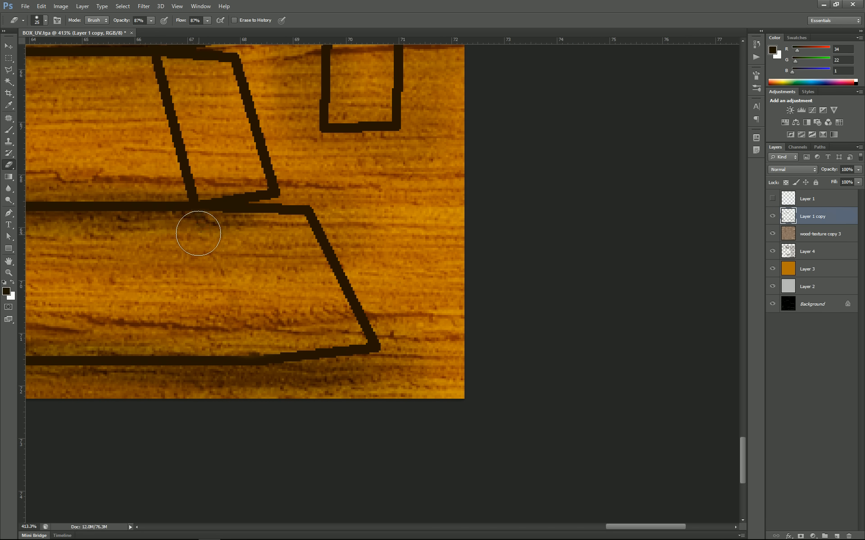
pyautogui.scroll(5, 252, 336)
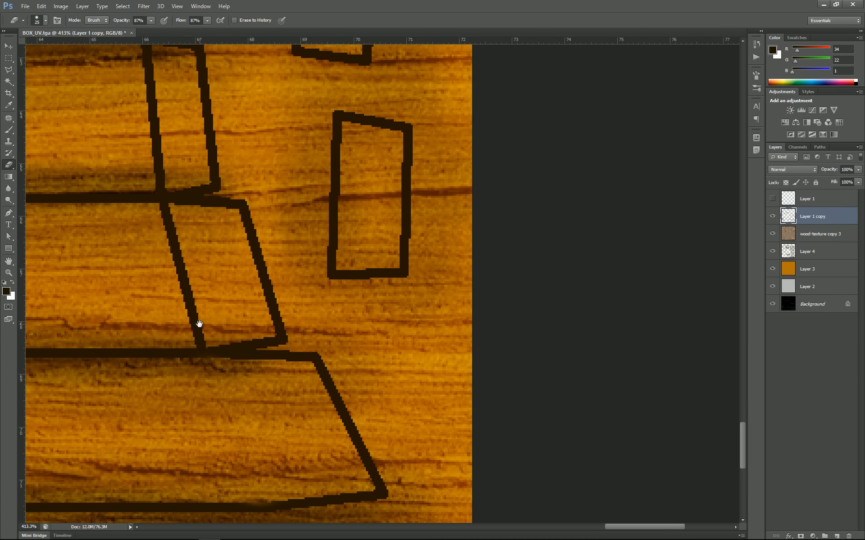
pyautogui.moveTo(195, 329)
pyautogui.mouseDown()
pyautogui.moveTo(216, 333)
pyautogui.moveTo(203, 317)
pyautogui.mouseUp()
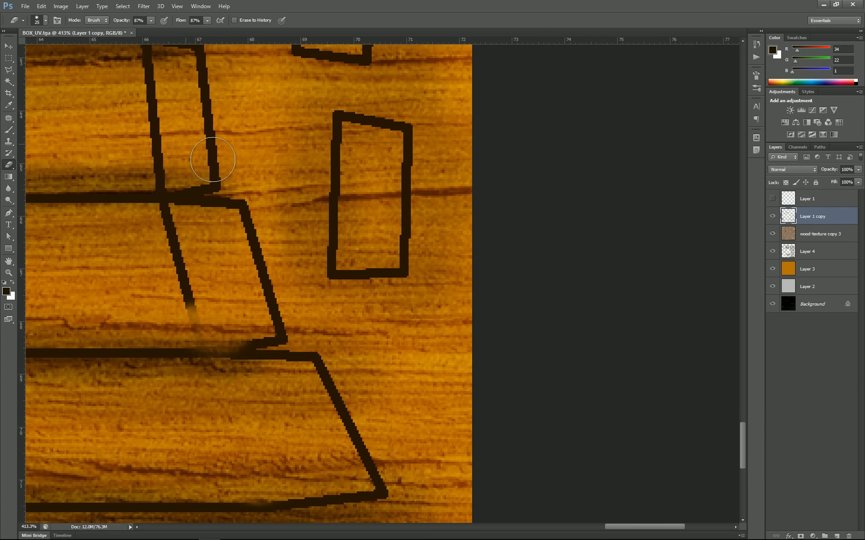
pyautogui.moveTo(183, 304)
pyautogui.mouseDown()
pyautogui.moveTo(177, 284)
pyautogui.moveTo(204, 317)
pyautogui.mouseUp()
pyautogui.hotkey('ctrl', 'alt', 'z')
pyautogui.hotkey('ctrl', 'alt', 'z')
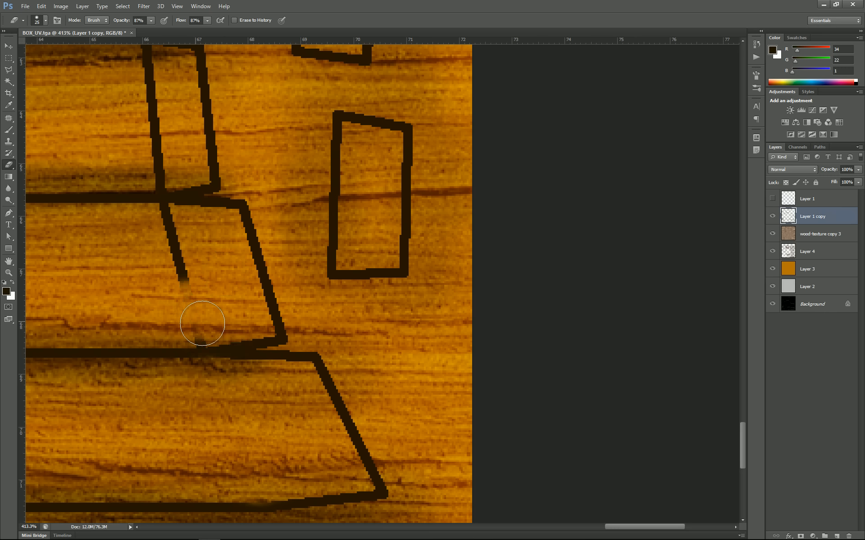
# Step: Erase the right inner line from the second-lowest plank upward through the sixth plank from the top of the stack
pyautogui.moveTo(184, 277)
pyautogui.mouseDown()
pyautogui.moveTo(162, 235)
pyautogui.moveTo(164, 225)
pyautogui.moveTo(194, 285)
pyautogui.moveTo(168, 248)
pyautogui.moveTo(176, 205)
pyautogui.moveTo(158, 449)
pyautogui.mouseUp()
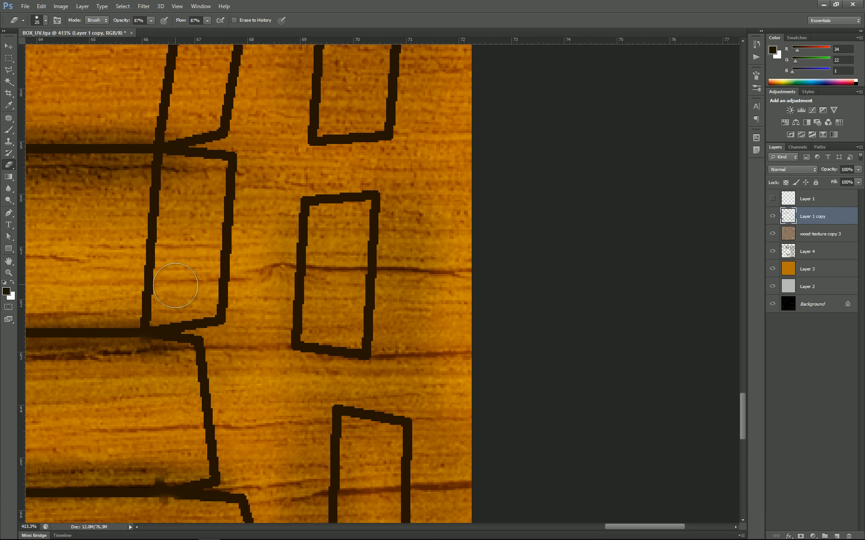
pyautogui.moveTo(145, 322)
pyautogui.mouseDown()
pyautogui.moveTo(156, 156)
pyautogui.moveTo(173, 315)
pyautogui.moveTo(166, 343)
pyautogui.moveTo(153, 299)
pyautogui.moveTo(175, 190)
pyautogui.mouseUp()
pyautogui.moveTo(201, 150)
pyautogui.mouseDown()
pyautogui.moveTo(207, 345)
pyautogui.moveTo(177, 321)
pyautogui.moveTo(199, 176)
pyautogui.mouseUp()
pyautogui.moveTo(273, 147)
pyautogui.mouseDown()
pyautogui.moveTo(330, 338)
pyautogui.moveTo(330, 425)
pyautogui.mouseUp()
pyautogui.moveTo(248, 379)
pyautogui.mouseDown()
pyautogui.moveTo(236, 287)
pyautogui.moveTo(256, 309)
pyautogui.moveTo(250, 313)
pyautogui.moveTo(235, 245)
pyautogui.mouseUp()
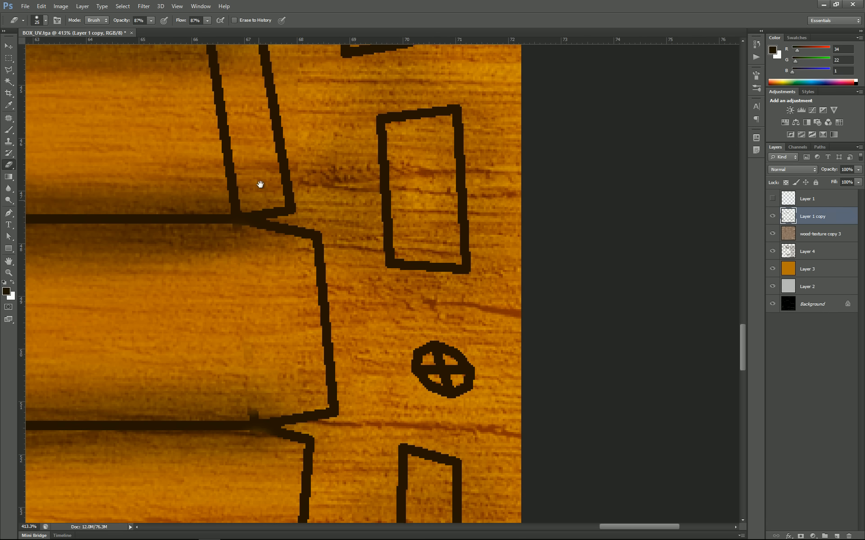
# Step: Erase the right inner line from the fifth plank upward through the top plank of the stack
pyautogui.moveTo(259, 185)
pyautogui.mouseDown()
pyautogui.moveTo(295, 415)
pyautogui.moveTo(261, 394)
pyautogui.moveTo(236, 276)
pyautogui.mouseUp()
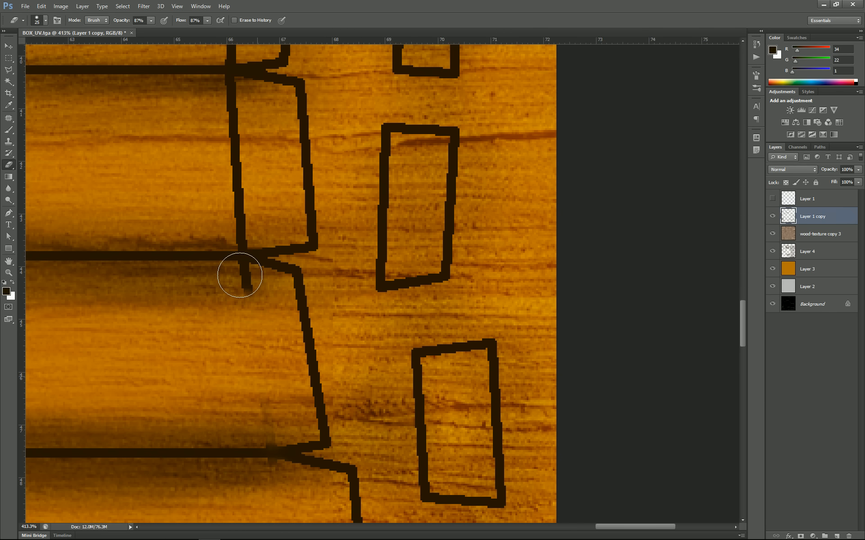
pyautogui.moveTo(252, 205)
pyautogui.mouseDown()
pyautogui.moveTo(279, 345)
pyautogui.moveTo(263, 302)
pyautogui.moveTo(265, 221)
pyautogui.mouseUp()
pyautogui.moveTo(267, 365); pyautogui.dragTo(250, 199)
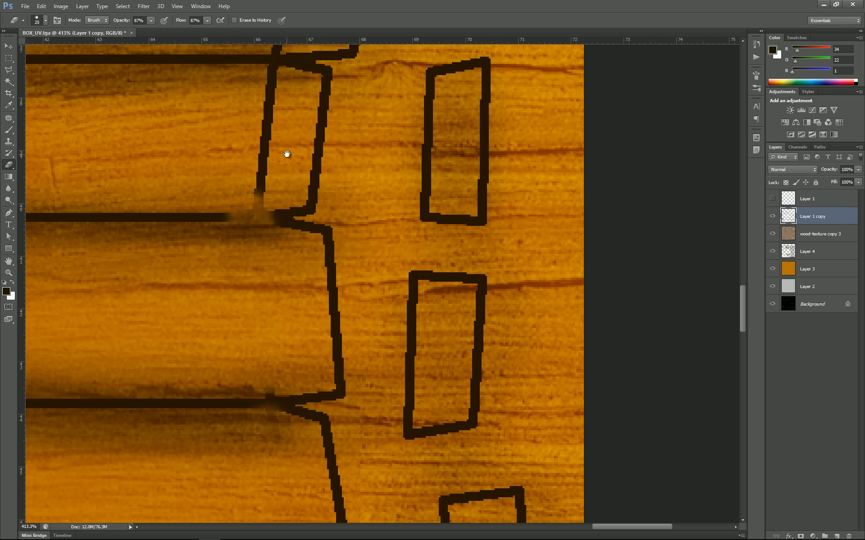
pyautogui.moveTo(286, 154)
pyautogui.mouseDown()
pyautogui.moveTo(273, 288)
pyautogui.moveTo(267, 236)
pyautogui.moveTo(258, 341)
pyautogui.mouseUp()
pyautogui.moveTo(235, 450); pyautogui.dragTo(246, 338)
pyautogui.moveTo(255, 300); pyautogui.dragTo(283, 190)
pyautogui.moveTo(331, 220); pyautogui.dragTo(292, 405)
pyautogui.moveTo(302, 223)
pyautogui.mouseDown()
pyautogui.moveTo(290, 278)
pyautogui.moveTo(309, 248)
pyautogui.moveTo(303, 240)
pyautogui.moveTo(278, 273)
pyautogui.moveTo(251, 328)
pyautogui.mouseUp()
# Step: Apply a Gaussian Blur with a radius of 4.3 pixels to the UV lines on Layer 1 copy
pyautogui.scroll(-5, 294, 318)
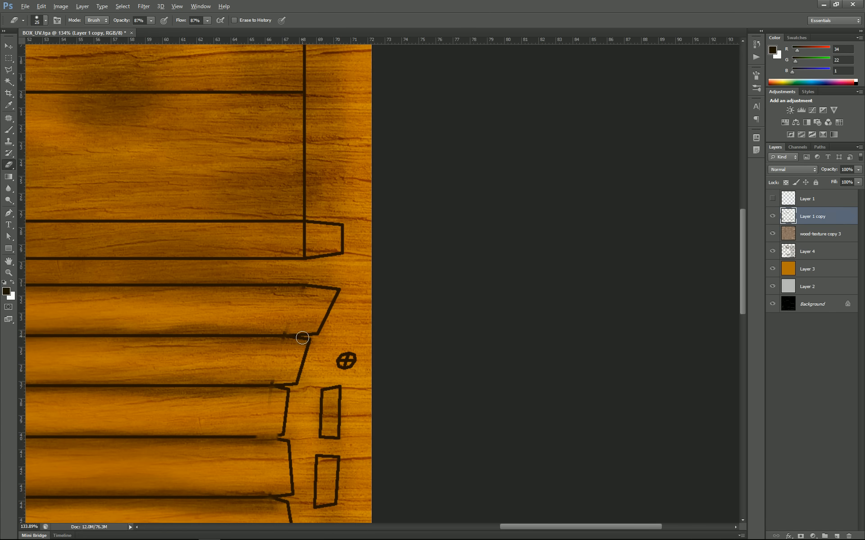
pyautogui.scroll(-5, 302, 338)
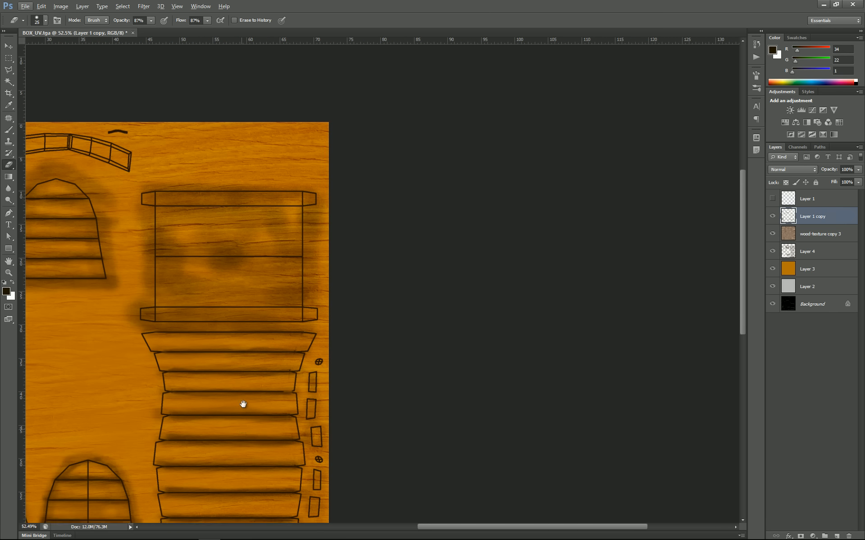
pyautogui.moveTo(243, 404); pyautogui.dragTo(283, 300)
pyautogui.moveTo(161, 325); pyautogui.dragTo(290, 371)
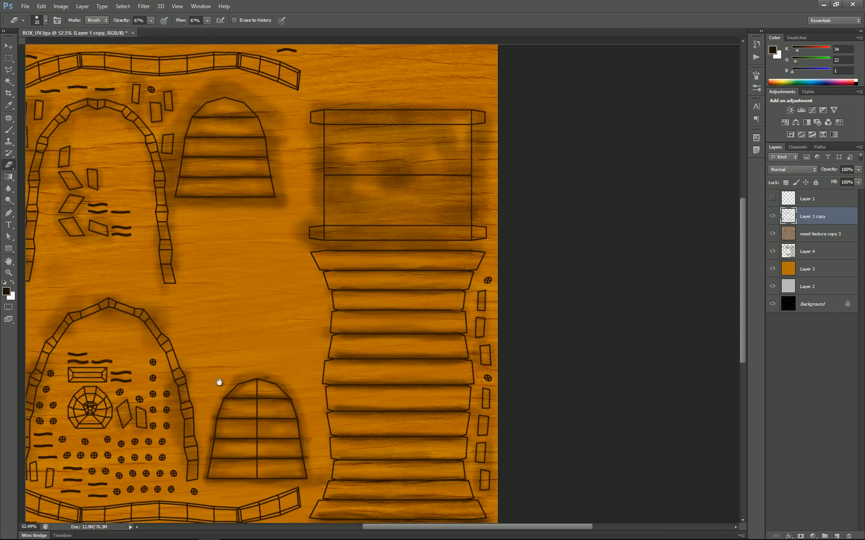
pyautogui.moveTo(184, 353); pyautogui.dragTo(228, 348)
pyautogui.scroll(-1, 291, 375)
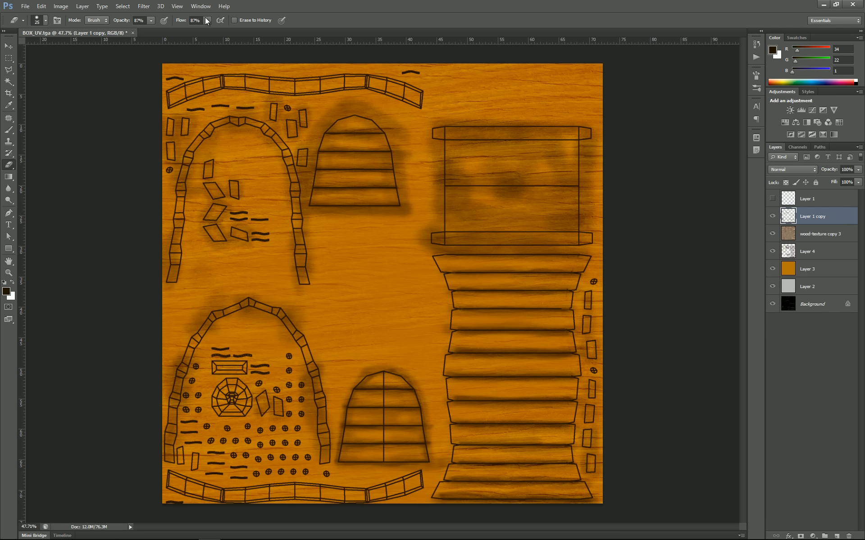
pyautogui.click(143, 6)
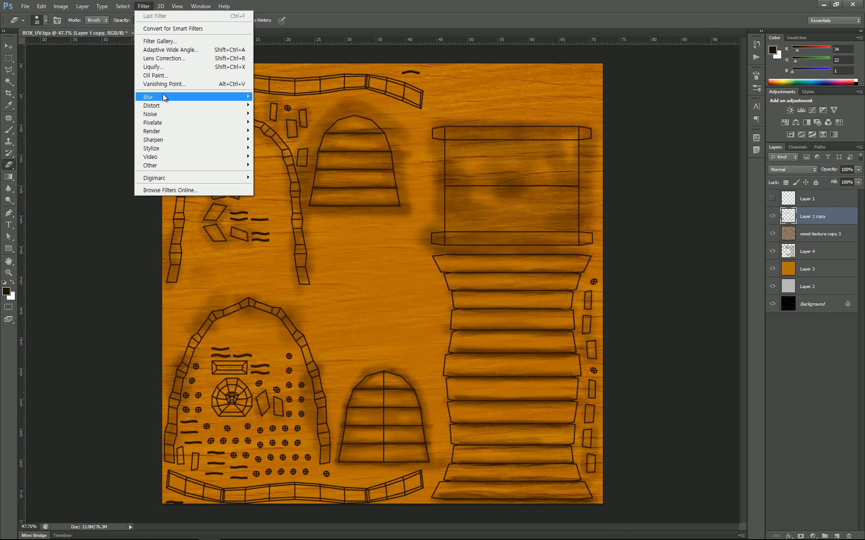
pyautogui.moveTo(243, 97)
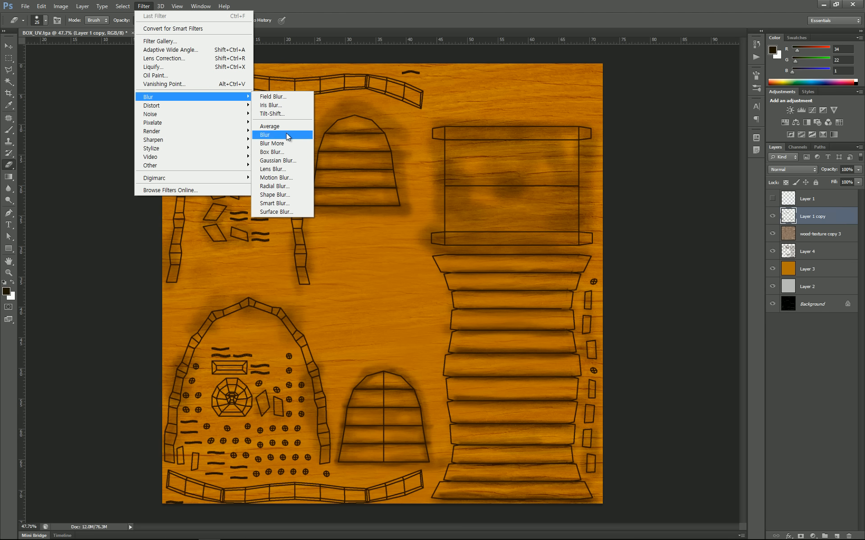
pyautogui.click(286, 161)
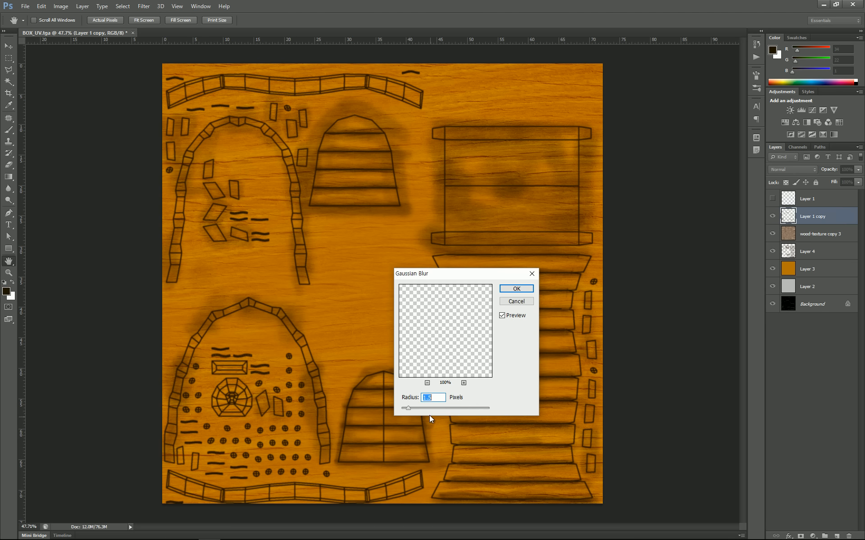
pyautogui.moveTo(409, 409); pyautogui.dragTo(415, 410)
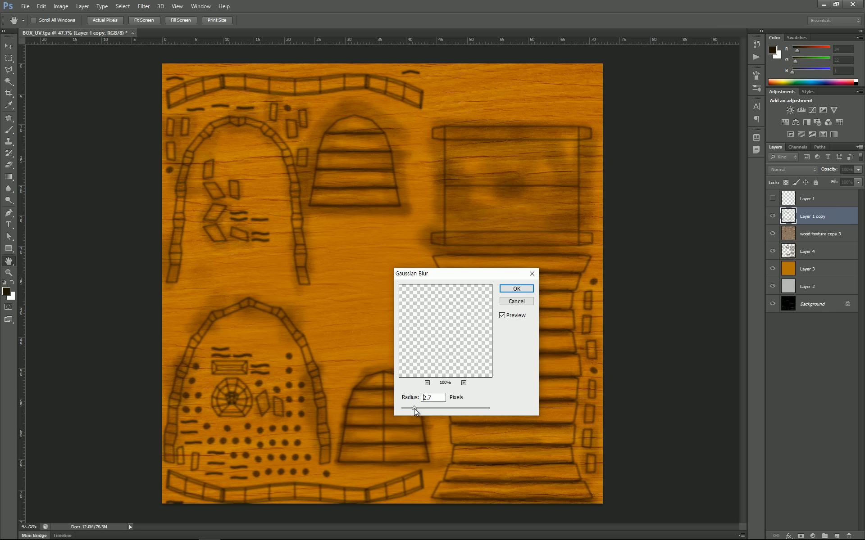
pyautogui.moveTo(428, 408); pyautogui.dragTo(421, 408)
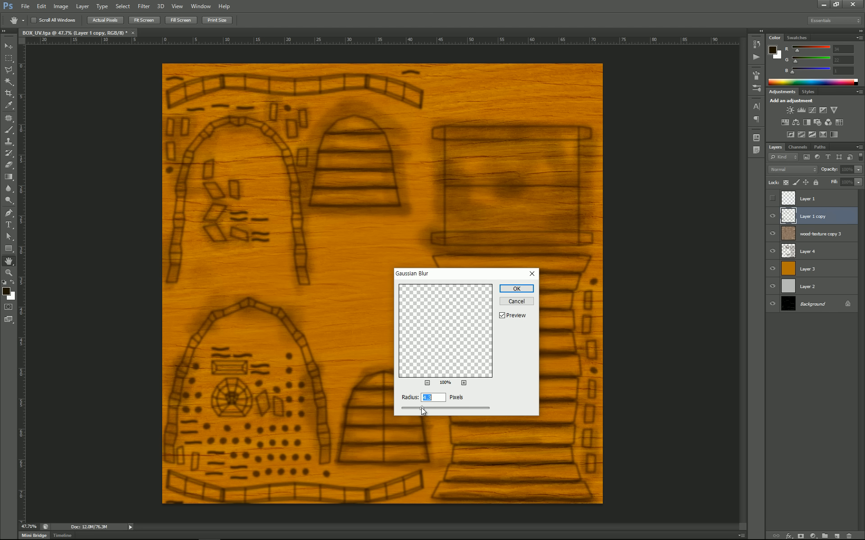
pyautogui.click(514, 290)
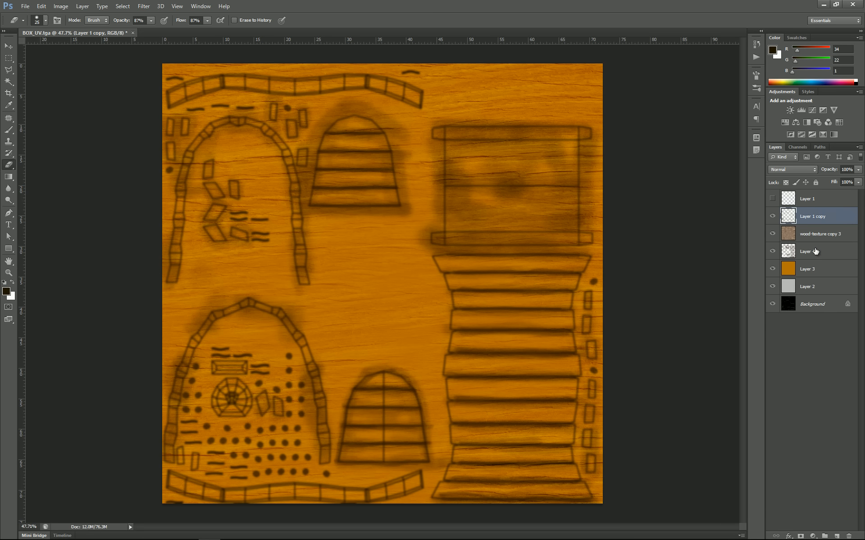
# Step: Move Layer 1 copy beneath wood-texture copy 3, toggling the wood texture and Layer 4 off and on to compare
pyautogui.click(773, 234)
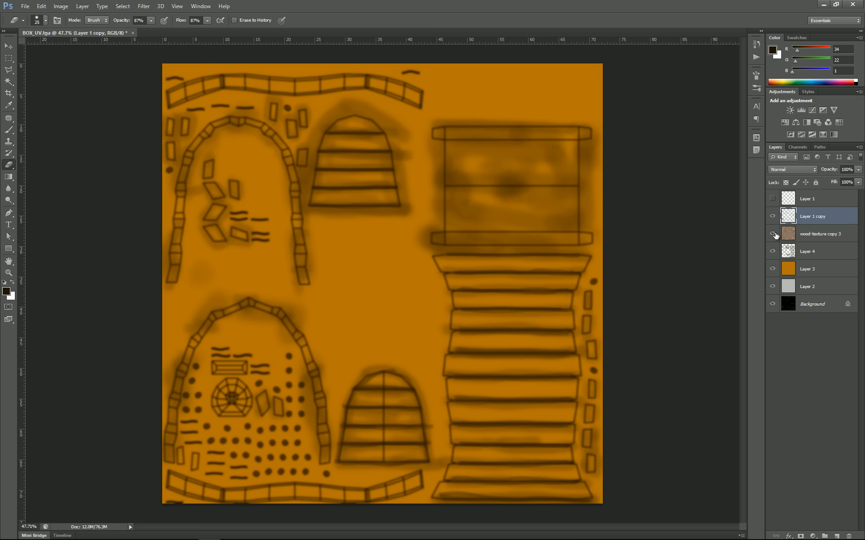
pyautogui.moveTo(819, 222); pyautogui.dragTo(820, 240)
pyautogui.click(772, 251)
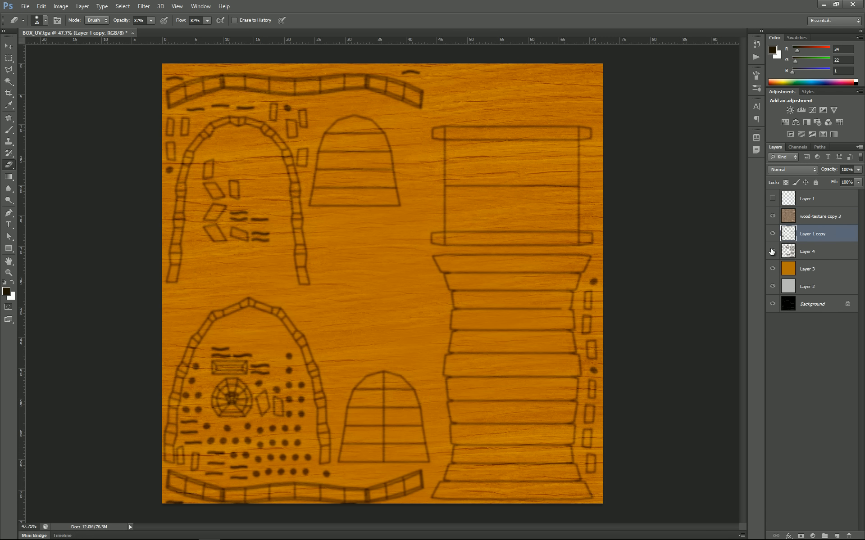
pyautogui.click(771, 252)
# Step: On Layer 4, darken the third plank seam of the upper arched panel with the Brush, undoing a first stroke
pyautogui.click(812, 251)
pyautogui.scroll(5, 388, 151)
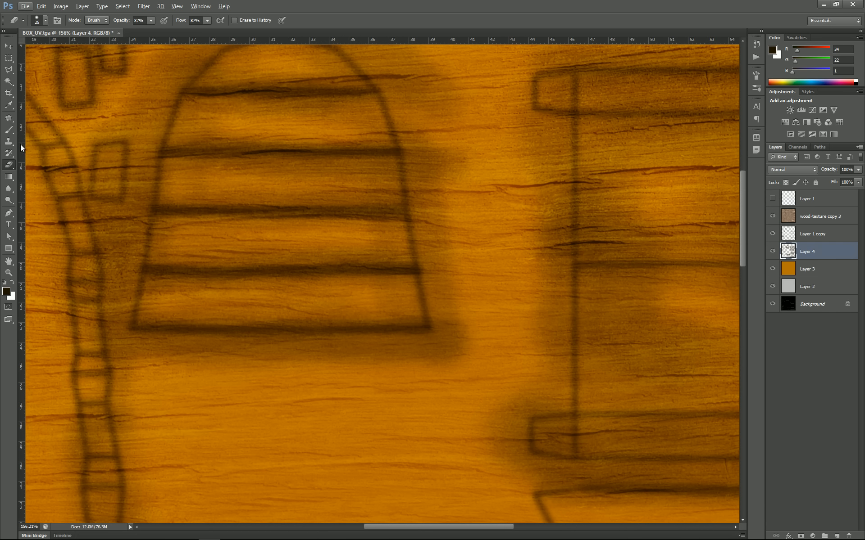
pyautogui.click(10, 131)
pyautogui.moveTo(264, 223); pyautogui.dragTo(242, 223)
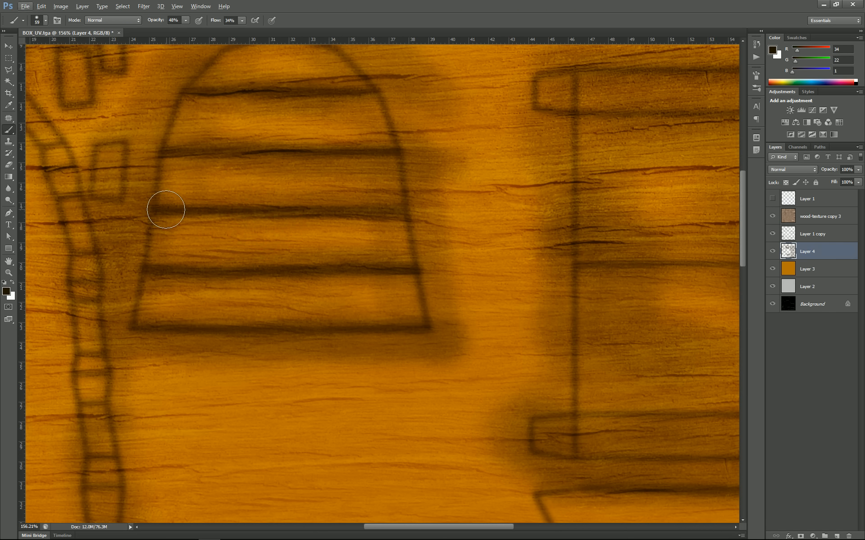
pyautogui.moveTo(165, 209); pyautogui.dragTo(326, 208)
pyautogui.hotkey('ctrl', 'z')
pyautogui.moveTo(234, 223); pyautogui.dragTo(231, 226)
pyautogui.moveTo(158, 208); pyautogui.dragTo(401, 210)
# Step: Shade the edges and plank seams of the upper arched panel with a 114 px soft brush
pyautogui.moveTo(240, 285); pyautogui.dragTo(245, 285)
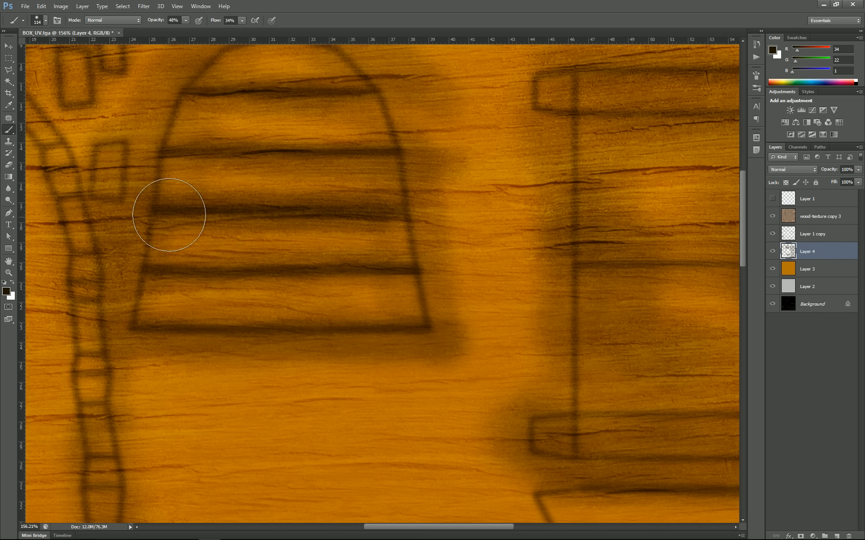
pyautogui.moveTo(164, 348)
pyautogui.mouseDown()
pyautogui.moveTo(409, 337)
pyautogui.moveTo(388, 316)
pyautogui.mouseUp()
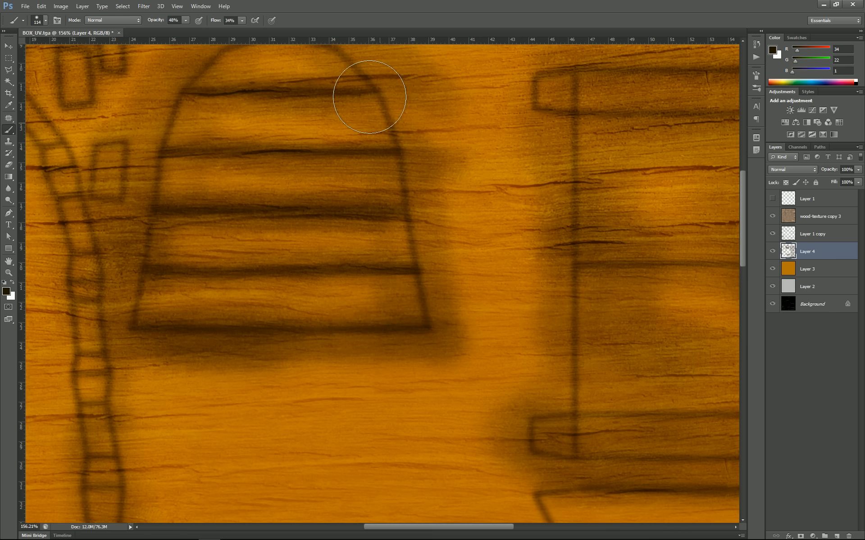
pyautogui.moveTo(382, 184); pyautogui.dragTo(367, 277)
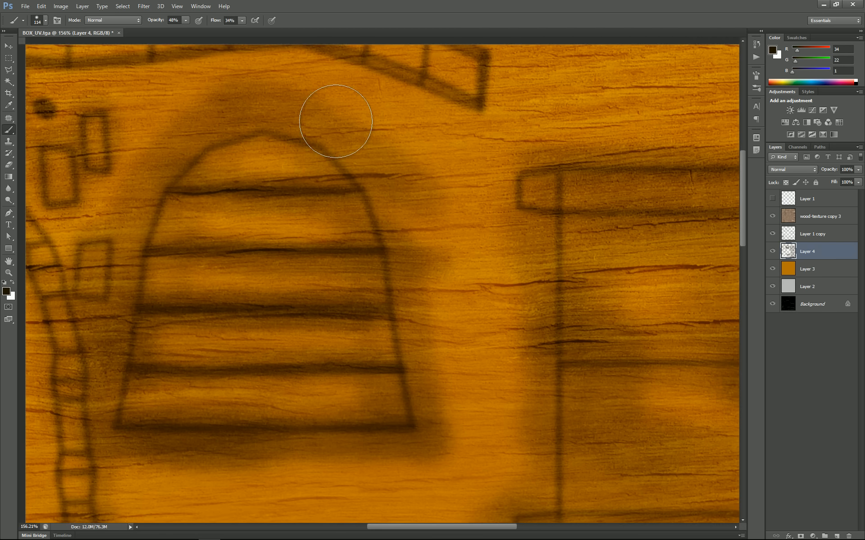
pyautogui.moveTo(307, 175)
pyautogui.mouseDown()
pyautogui.moveTo(272, 166)
pyautogui.moveTo(239, 179)
pyautogui.mouseUp()
pyautogui.moveTo(184, 208)
pyautogui.mouseDown()
pyautogui.moveTo(354, 253)
pyautogui.moveTo(338, 276)
pyautogui.mouseUp()
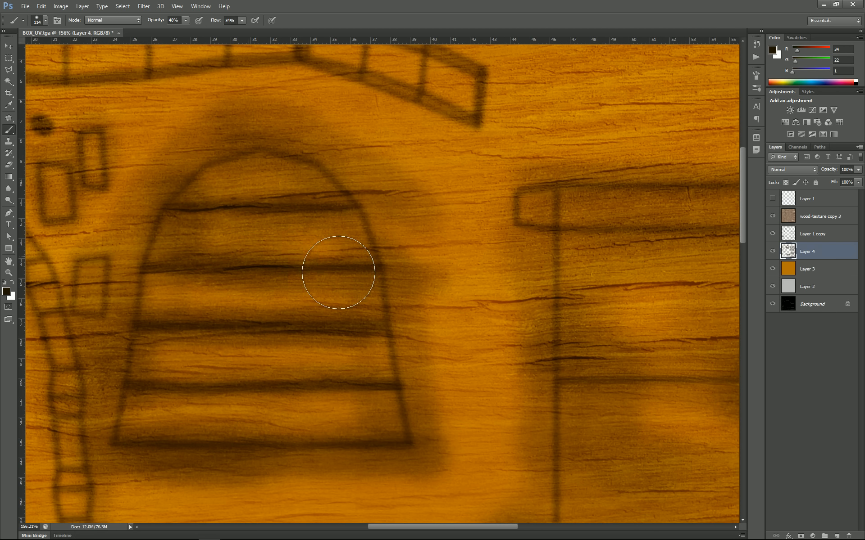
pyautogui.moveTo(156, 334); pyautogui.dragTo(345, 332)
pyautogui.moveTo(198, 388); pyautogui.dragTo(349, 387)
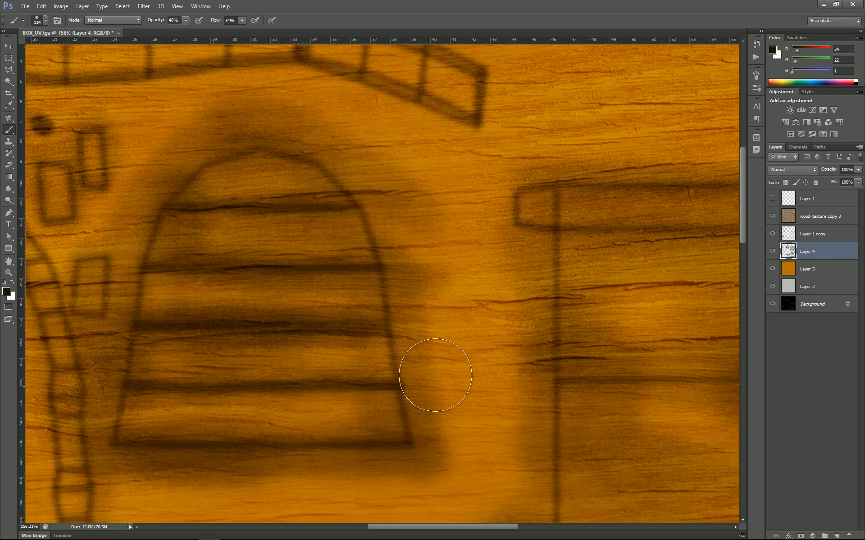
# Step: Brush dark shading onto the left ends of the top three planks in the stack
pyautogui.moveTo(462, 367); pyautogui.dragTo(120, 351)
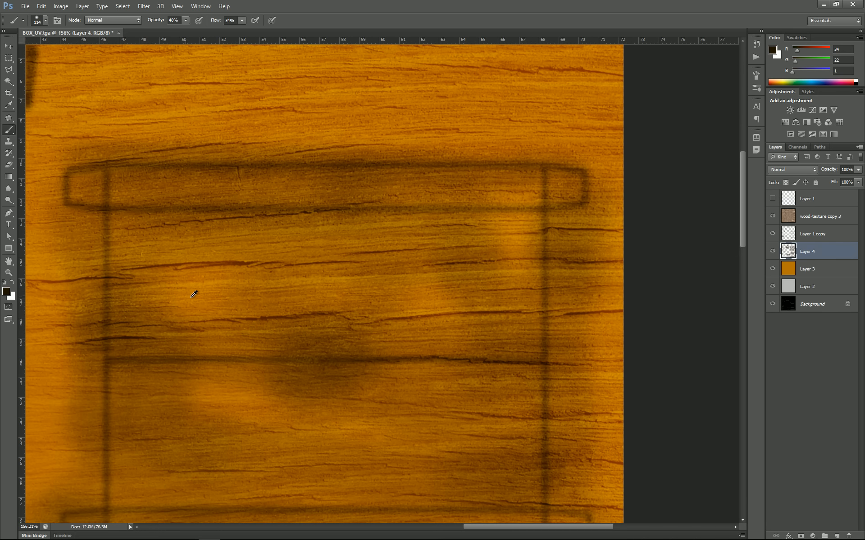
pyautogui.scroll(-6, 195, 296)
pyautogui.moveTo(228, 291); pyautogui.dragTo(213, 126)
pyautogui.moveTo(263, 380); pyautogui.dragTo(214, 397)
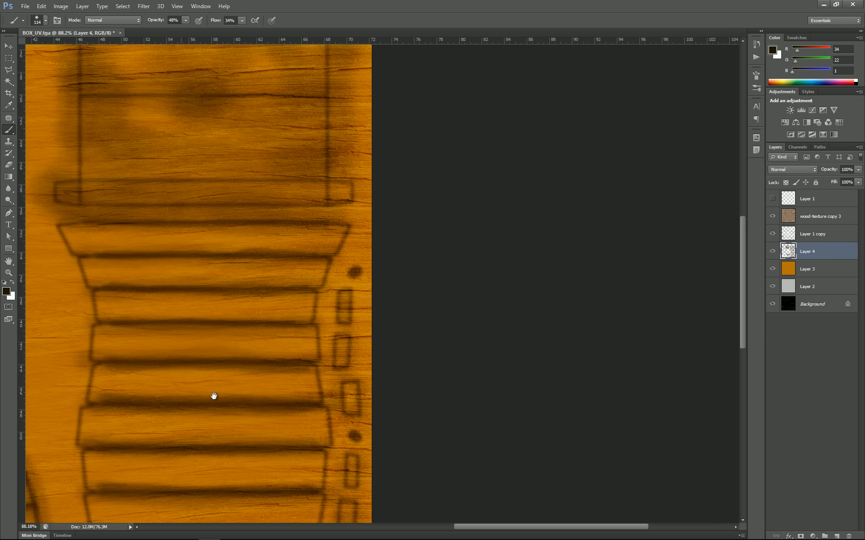
pyautogui.scroll(4, 186, 265)
pyautogui.moveTo(123, 261)
pyautogui.mouseDown()
pyautogui.moveTo(156, 263)
pyautogui.moveTo(207, 345)
pyautogui.mouseUp()
pyautogui.moveTo(65, 295); pyautogui.dragTo(132, 433)
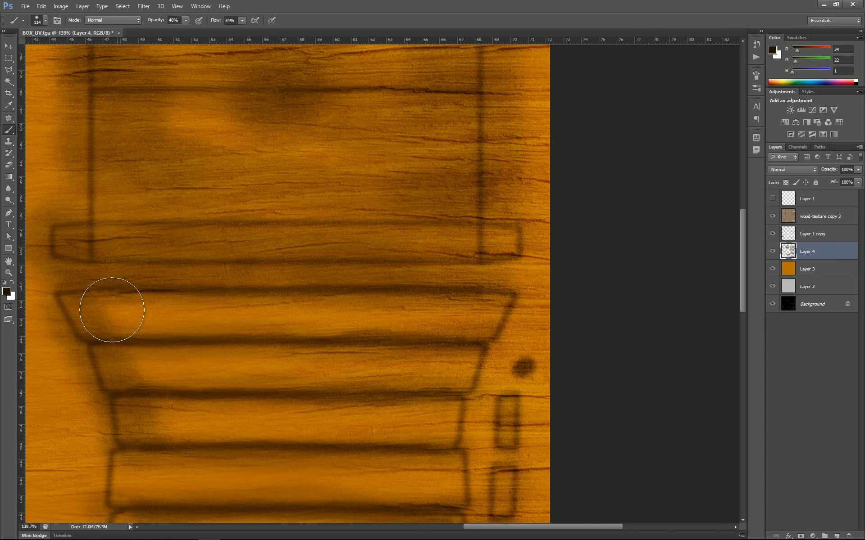
# Step: Darken the top three planks of the stack across their full width, including the seams between them
pyautogui.moveTo(112, 298)
pyautogui.mouseDown()
pyautogui.moveTo(493, 298)
pyautogui.moveTo(491, 358)
pyautogui.mouseUp()
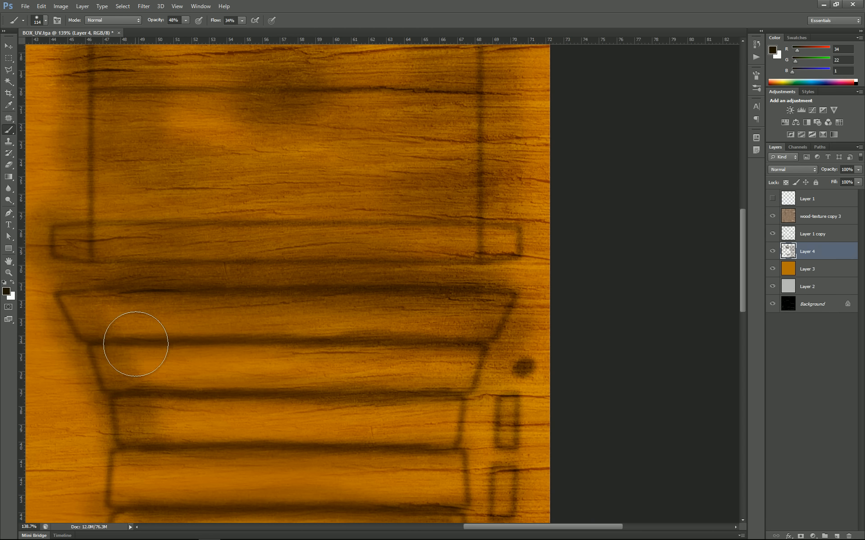
pyautogui.moveTo(134, 348); pyautogui.dragTo(494, 343)
pyautogui.moveTo(150, 396); pyautogui.dragTo(473, 404)
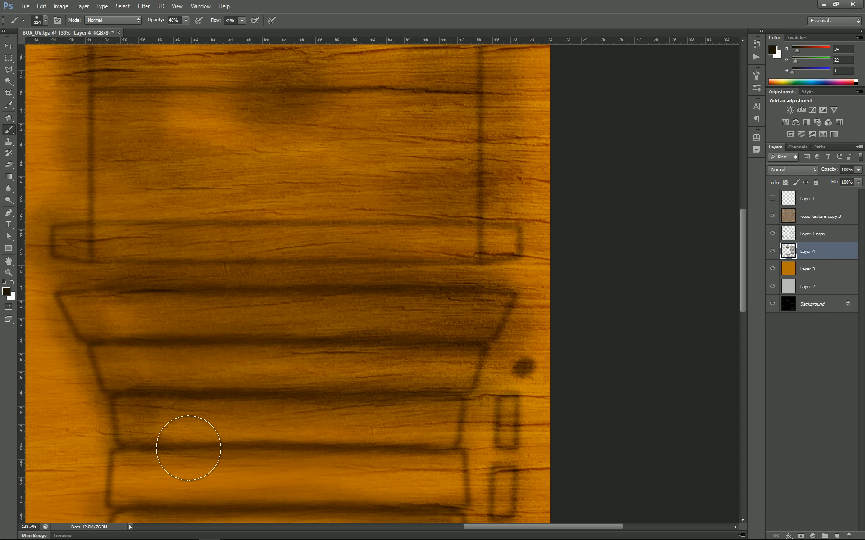
pyautogui.moveTo(140, 447); pyautogui.dragTo(438, 456)
# Step: Brush dark shading across the fourth, fifth and sixth planks of the stack and along their seams
pyautogui.moveTo(312, 464); pyautogui.dragTo(335, 257)
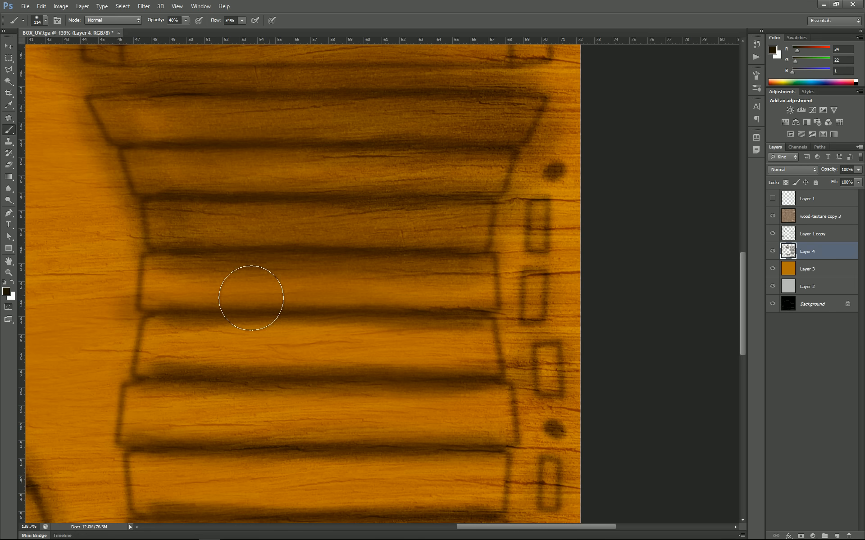
pyautogui.moveTo(174, 309)
pyautogui.mouseDown()
pyautogui.moveTo(518, 310)
pyautogui.moveTo(501, 271)
pyautogui.mouseUp()
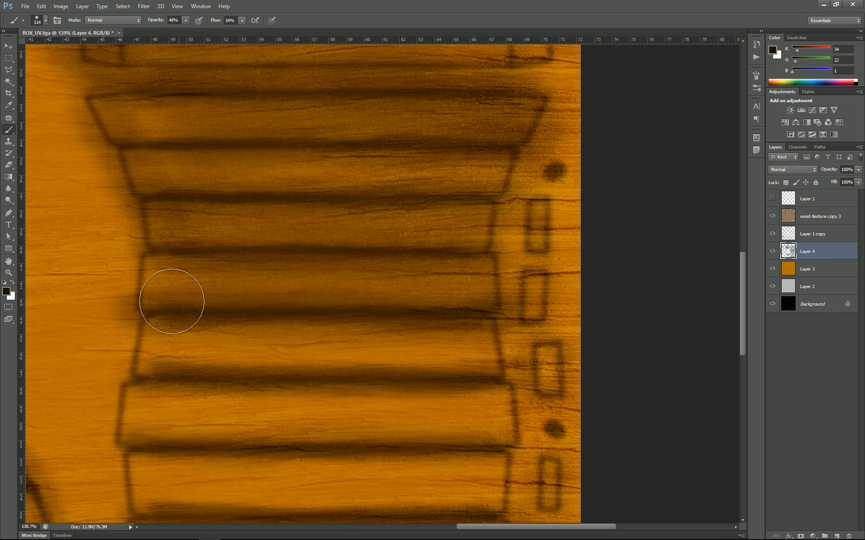
pyautogui.moveTo(133, 295)
pyautogui.mouseDown()
pyautogui.moveTo(144, 251)
pyautogui.moveTo(135, 386)
pyautogui.moveTo(113, 378)
pyautogui.moveTo(500, 359)
pyautogui.moveTo(509, 432)
pyautogui.mouseUp()
pyautogui.moveTo(430, 279); pyautogui.dragTo(432, 245)
pyautogui.moveTo(138, 269); pyautogui.dragTo(495, 275)
pyautogui.moveTo(135, 222); pyautogui.dragTo(521, 222)
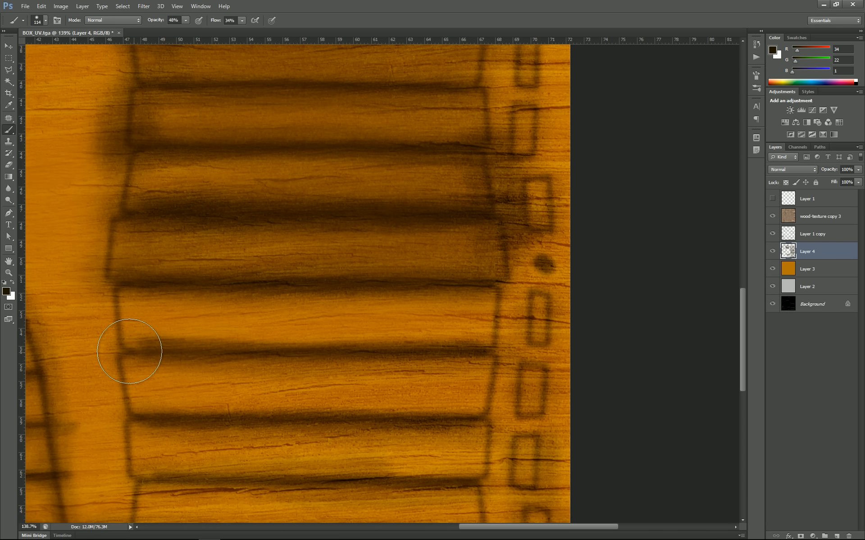
# Step: Shade the seventh and eighth planks of the stack and deepen the seam between them
pyautogui.moveTo(131, 350); pyautogui.dragTo(478, 358)
pyautogui.moveTo(103, 300)
pyautogui.mouseDown()
pyautogui.moveTo(367, 297)
pyautogui.moveTo(518, 332)
pyautogui.mouseUp()
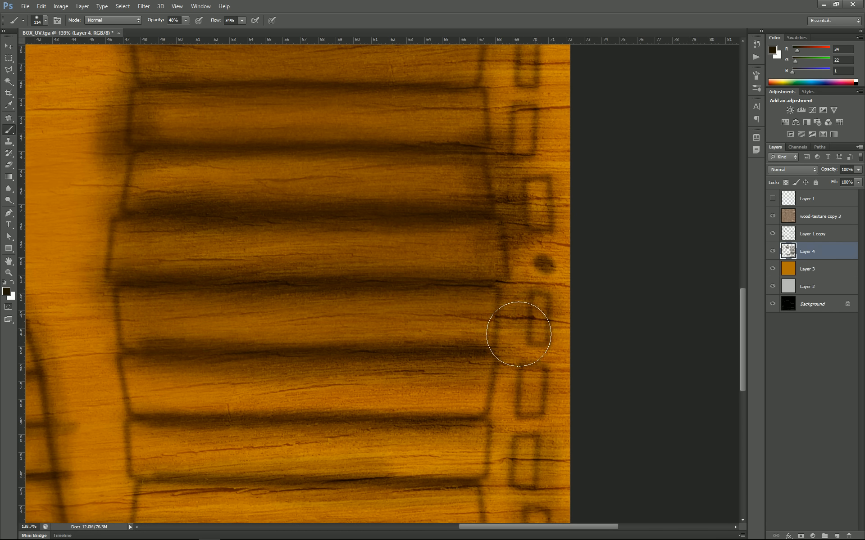
pyautogui.scroll(-3, 363, 307)
pyautogui.moveTo(121, 319); pyautogui.dragTo(511, 334)
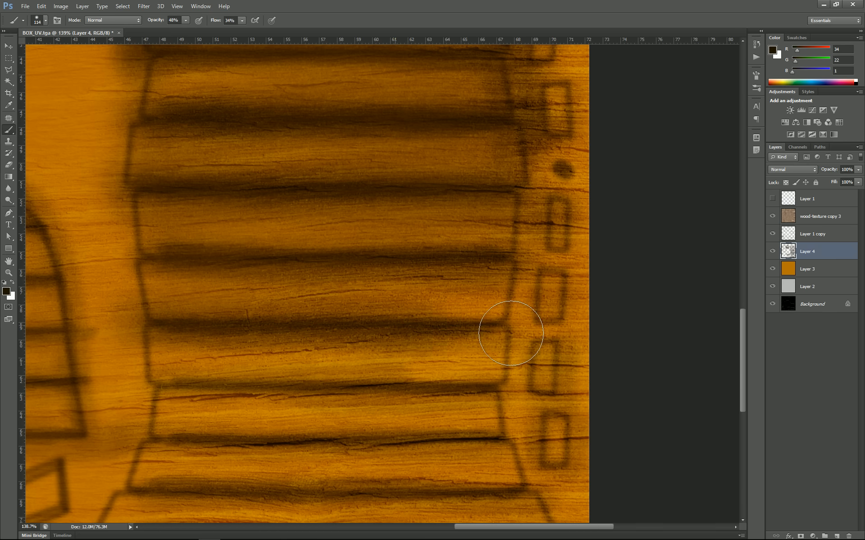
pyautogui.moveTo(212, 263); pyautogui.dragTo(535, 268)
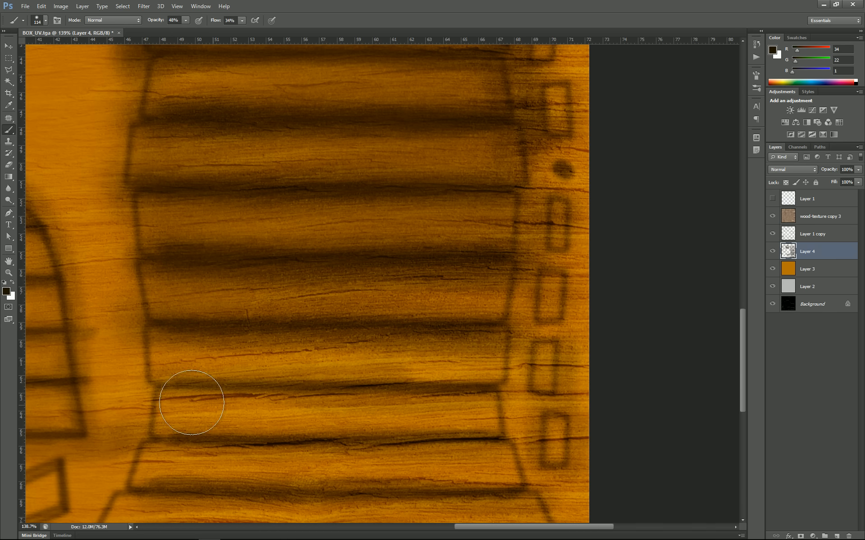
# Step: Brush dark shading across the ninth plank down through the bottom plank of the stack
pyautogui.moveTo(120, 384); pyautogui.dragTo(495, 378)
pyautogui.moveTo(159, 430)
pyautogui.mouseDown()
pyautogui.moveTo(207, 440)
pyautogui.moveTo(522, 434)
pyautogui.mouseUp()
pyautogui.moveTo(198, 366)
pyautogui.mouseDown()
pyautogui.moveTo(201, 267)
pyautogui.moveTo(185, 269)
pyautogui.mouseUp()
pyautogui.moveTo(117, 328); pyautogui.dragTo(361, 333)
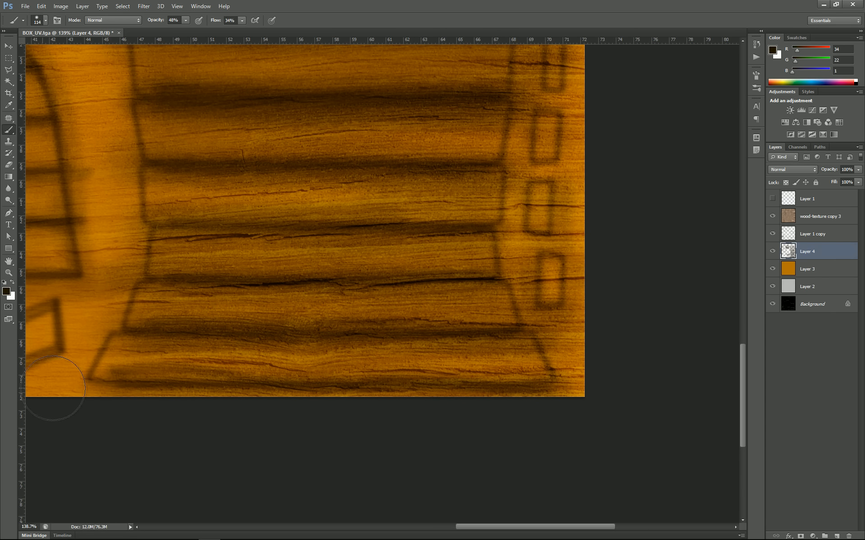
pyautogui.moveTo(53, 389)
pyautogui.mouseDown()
pyautogui.moveTo(441, 399)
pyautogui.moveTo(547, 393)
pyautogui.mouseUp()
pyautogui.scroll(-5, 362, 348)
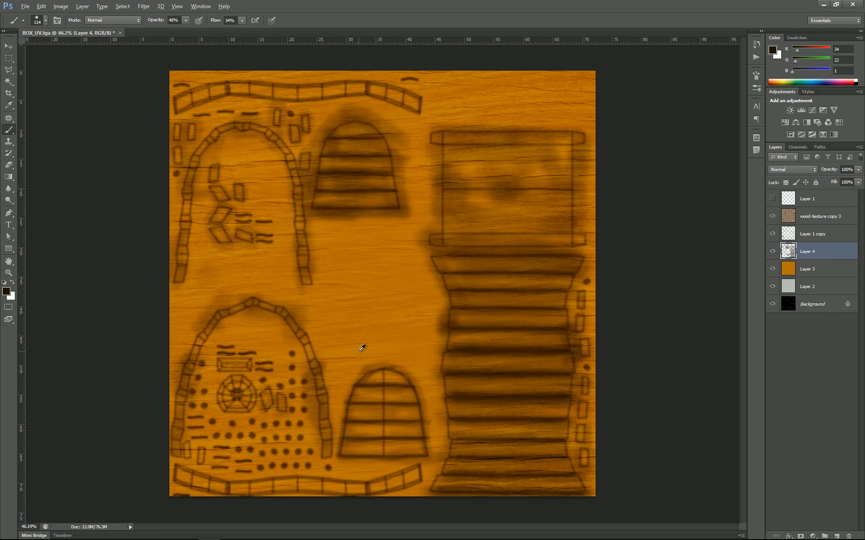
pyautogui.scroll(1, 457, 428)
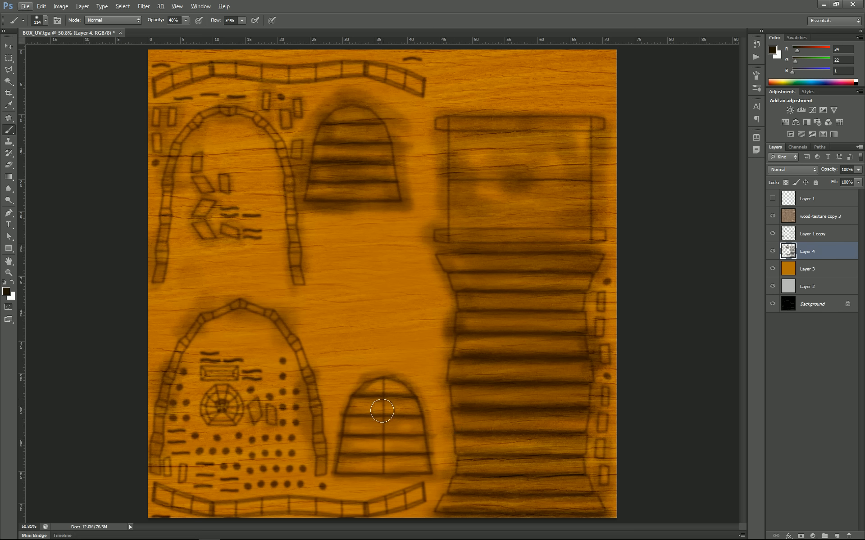
# Step: Brush dark shading over the whole lower arched panel, along its outline and across its planks
pyautogui.scroll(6, 382, 411)
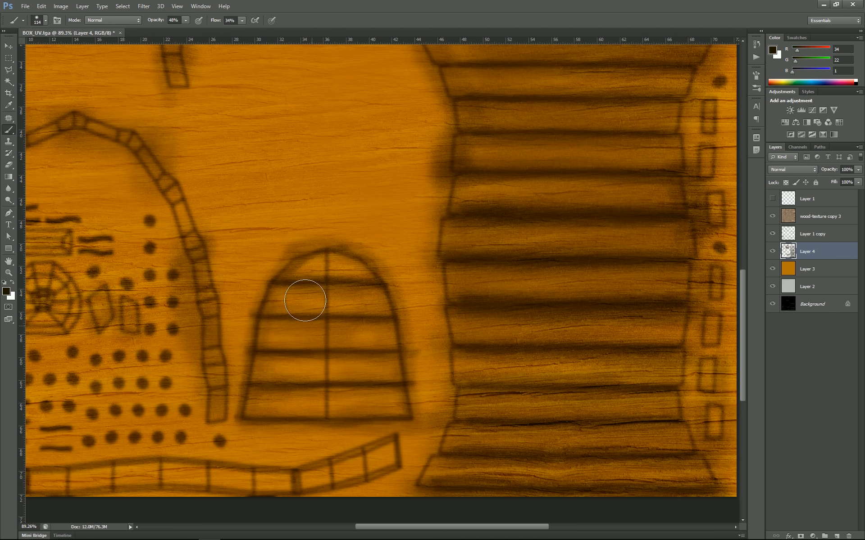
pyautogui.moveTo(305, 300)
pyautogui.mouseDown()
pyautogui.moveTo(389, 349)
pyautogui.moveTo(308, 261)
pyautogui.moveTo(268, 278)
pyautogui.moveTo(228, 417)
pyautogui.moveTo(403, 418)
pyautogui.mouseUp()
pyautogui.moveTo(245, 379)
pyautogui.mouseDown()
pyautogui.moveTo(377, 385)
pyautogui.moveTo(344, 360)
pyautogui.moveTo(230, 348)
pyautogui.moveTo(366, 353)
pyautogui.moveTo(223, 321)
pyautogui.moveTo(380, 322)
pyautogui.mouseUp()
pyautogui.moveTo(281, 275); pyautogui.dragTo(328, 283)
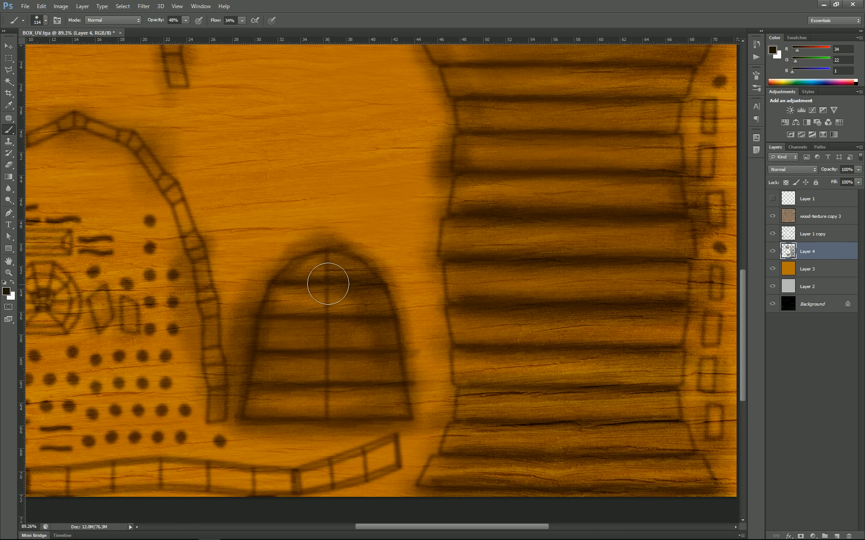
pyautogui.moveTo(331, 172); pyautogui.dragTo(314, 270)
pyautogui.moveTo(273, 470)
pyautogui.mouseDown()
pyautogui.moveTo(313, 434)
pyautogui.moveTo(361, 355)
pyautogui.mouseUp()
pyautogui.scroll(-4, 360, 355)
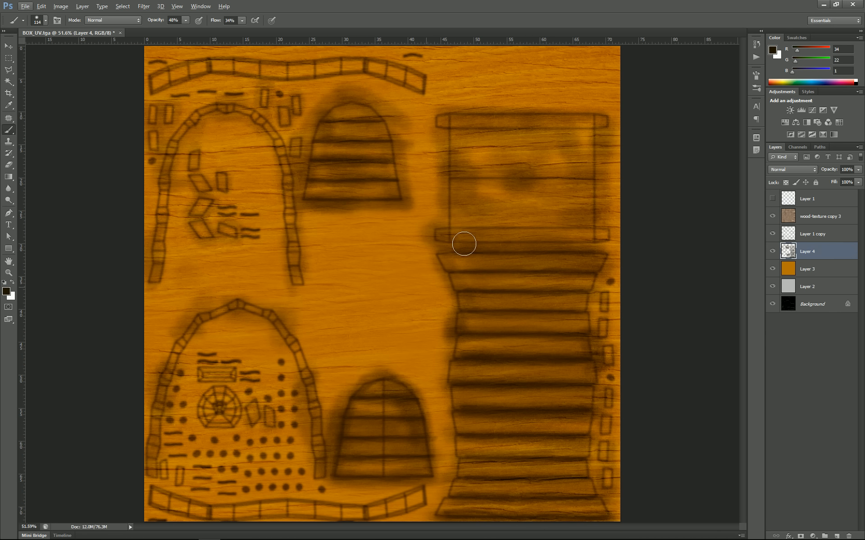
# Step: Add a new empty layer directly above the wood-texture copy 3 layer
pyautogui.click(817, 218)
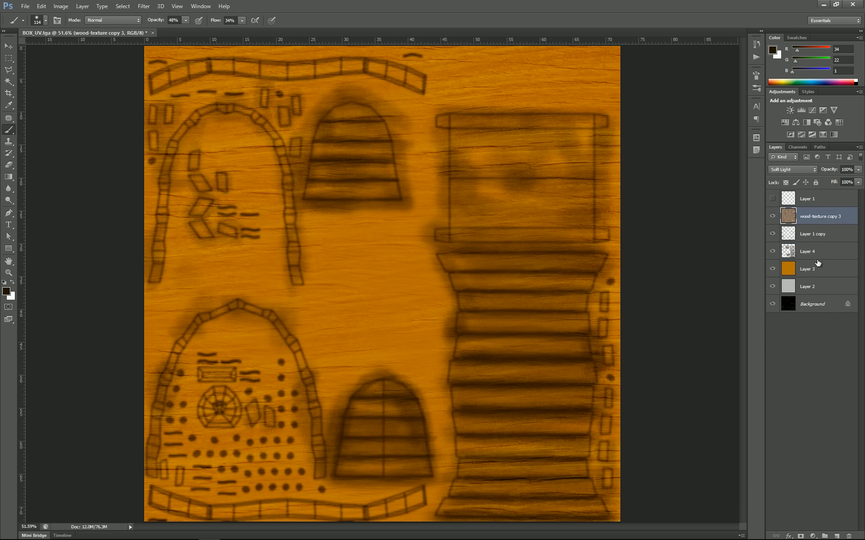
pyautogui.keyDown('shift'); pyautogui.click(814, 276); pyautogui.keyUp('shift')
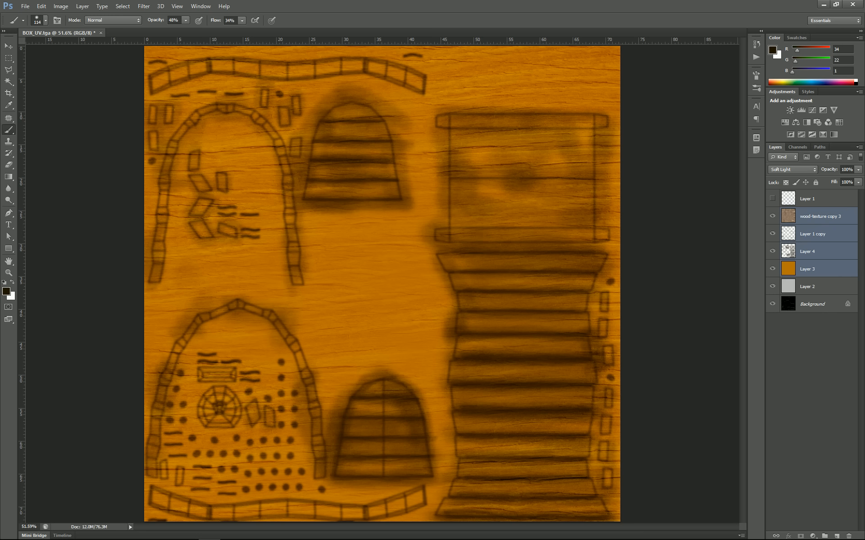
pyautogui.click(818, 221)
pyautogui.click(833, 536)
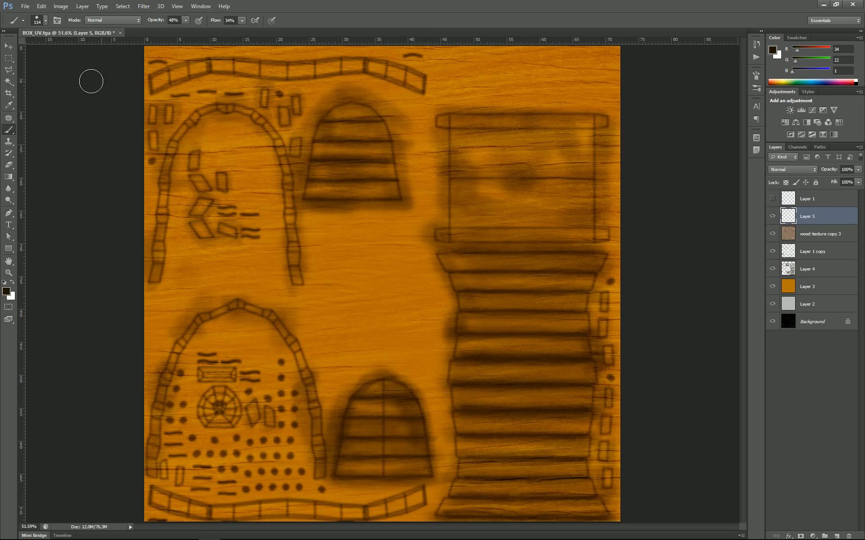
# Step: Set the foreground colour to neutral grey RGB 110, 110, 110 and raise the brush opacity and flow to 100%
pyautogui.click(7, 293)
pyautogui.click(122, 215)
pyautogui.moveTo(92, 219)
pyautogui.mouseDown()
pyautogui.moveTo(85, 245)
pyautogui.moveTo(114, 255)
pyautogui.moveTo(101, 262)
pyautogui.mouseUp()
pyautogui.click(309, 189)
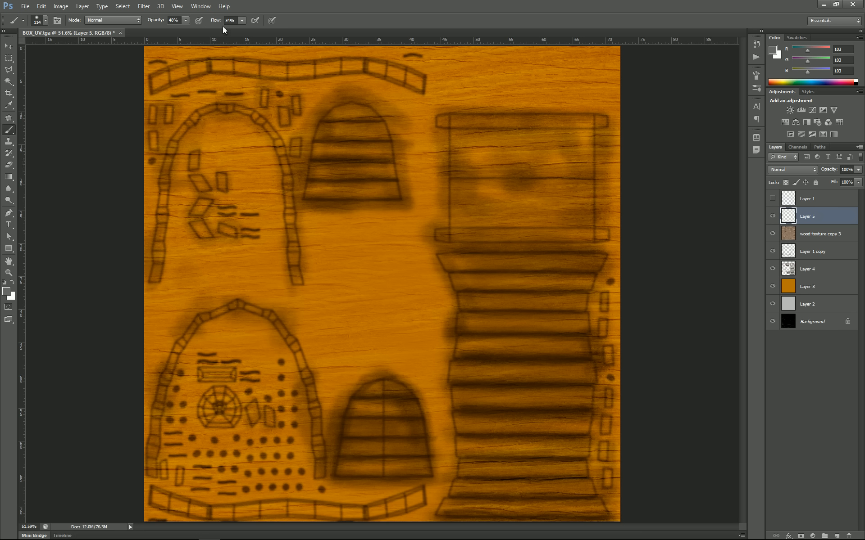
pyautogui.click(242, 21)
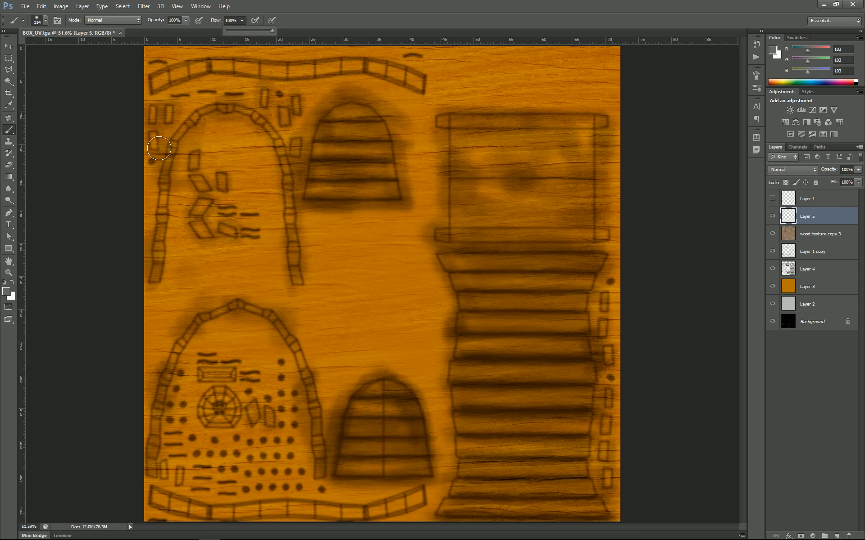
pyautogui.click(6, 292)
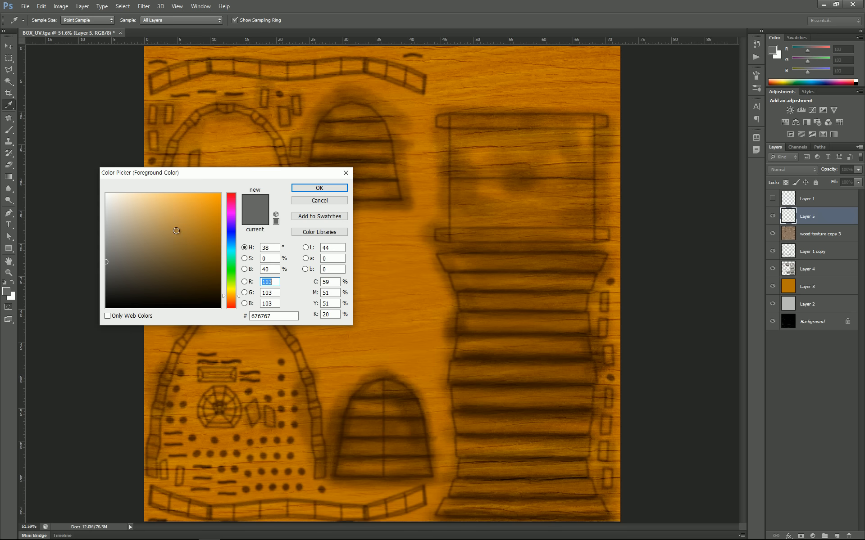
pyautogui.click(108, 256)
pyautogui.click(308, 189)
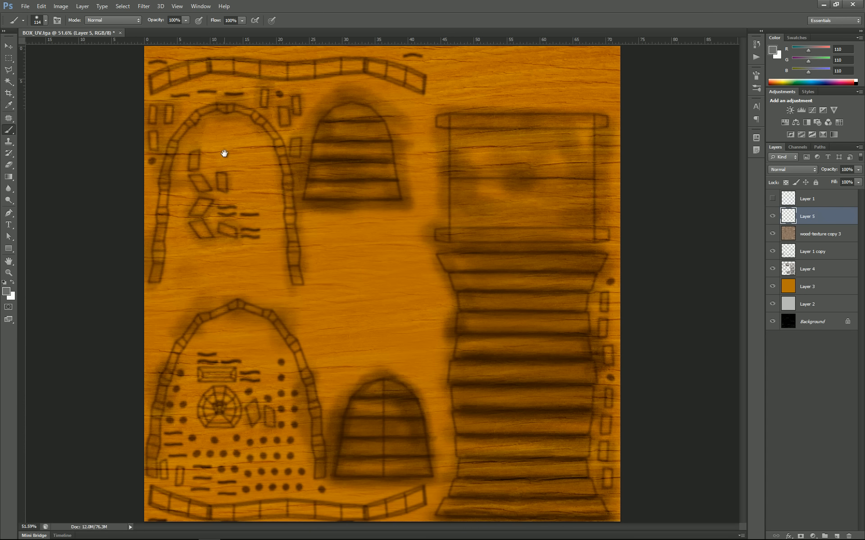
# Step: Resize the brush to 61 px and paint grey over two of the small strips above the upper arch
pyautogui.scroll(4, 227, 111)
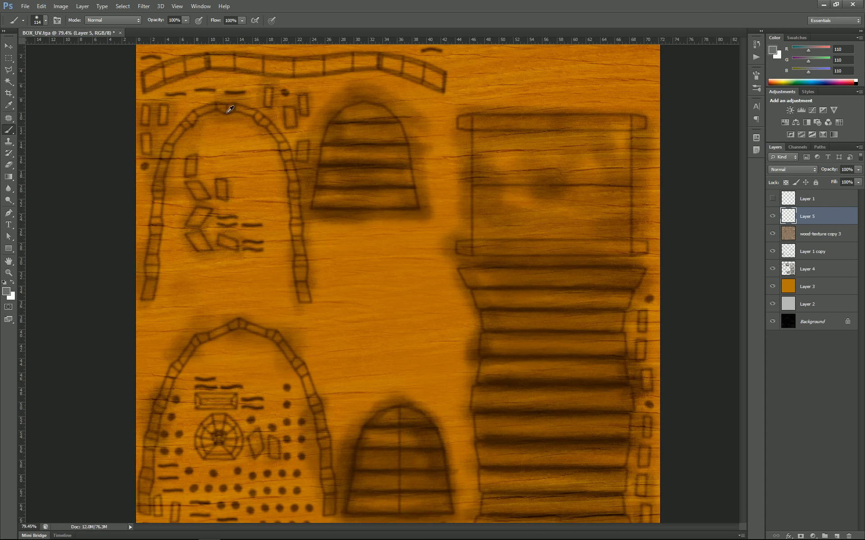
pyautogui.scroll(3, 215, 143)
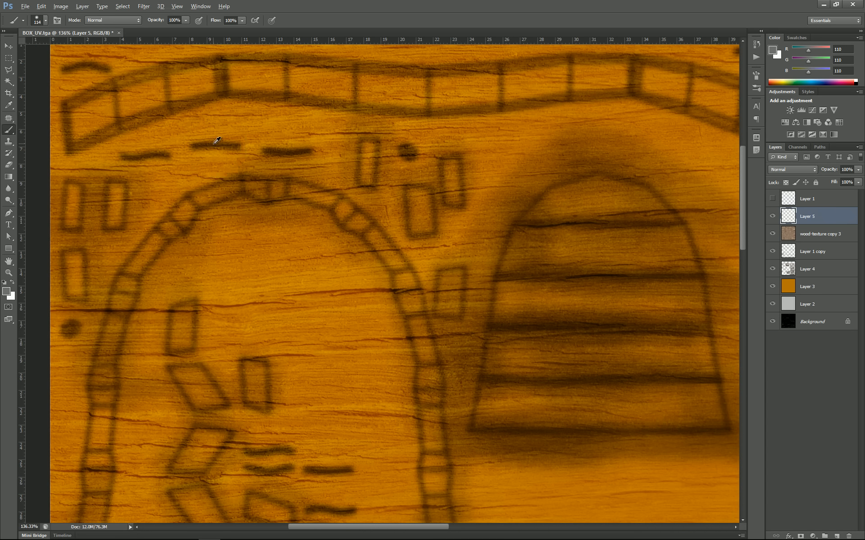
pyautogui.keyDown('alt'); pyautogui.rightClick(217, 141); pyautogui.keyUp('alt')
pyautogui.moveTo(201, 144); pyautogui.dragTo(304, 152)
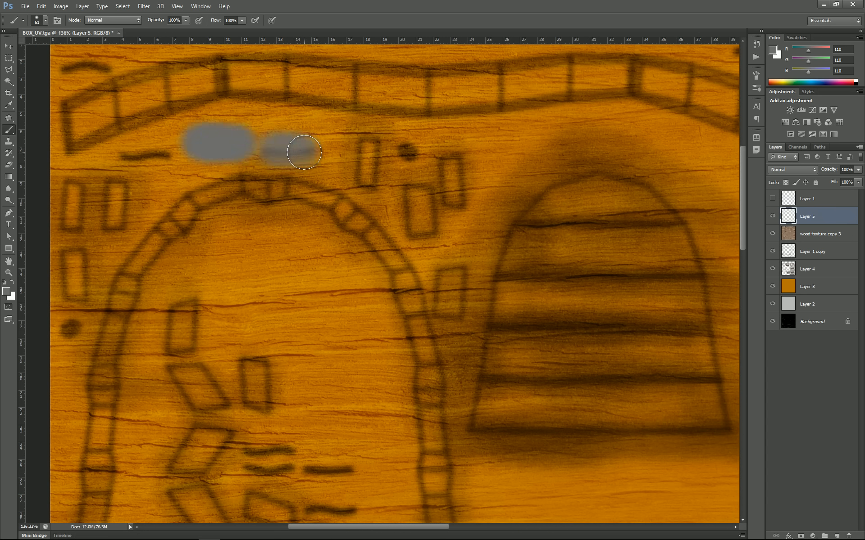
# Step: Show the Layer 1 UV wireframe and paint grey over the two remaining strips and two round pieces around the upper arch
pyautogui.click(770, 198)
pyautogui.moveTo(148, 156)
pyautogui.mouseDown()
pyautogui.moveTo(126, 157)
pyautogui.moveTo(169, 157)
pyautogui.mouseUp()
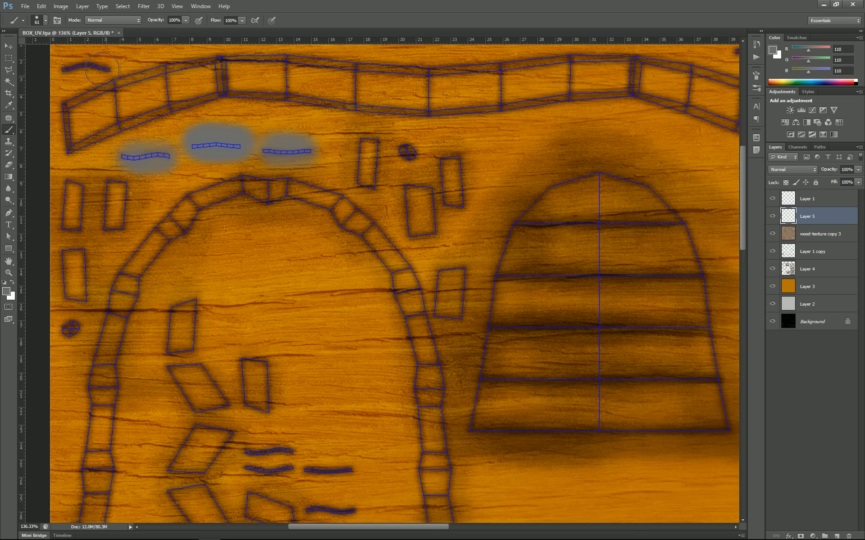
pyautogui.moveTo(62, 67); pyautogui.dragTo(107, 66)
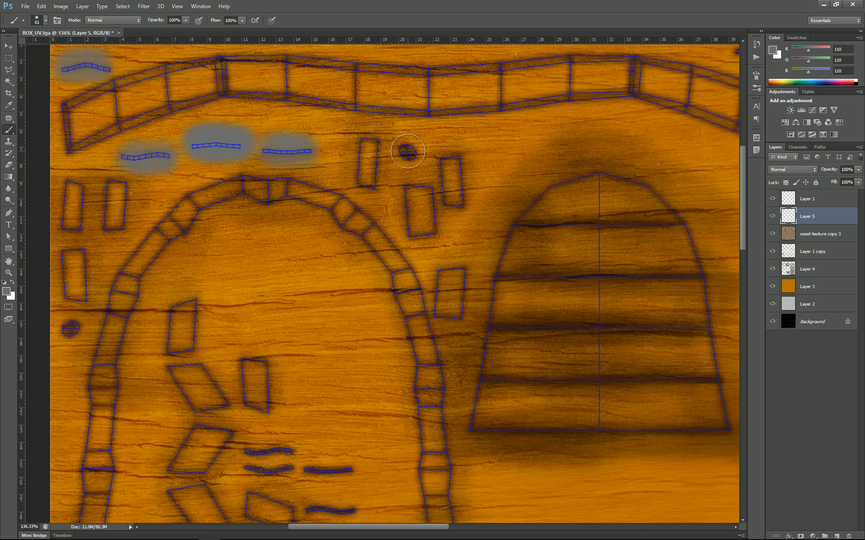
pyautogui.click(408, 151)
pyautogui.click(70, 328)
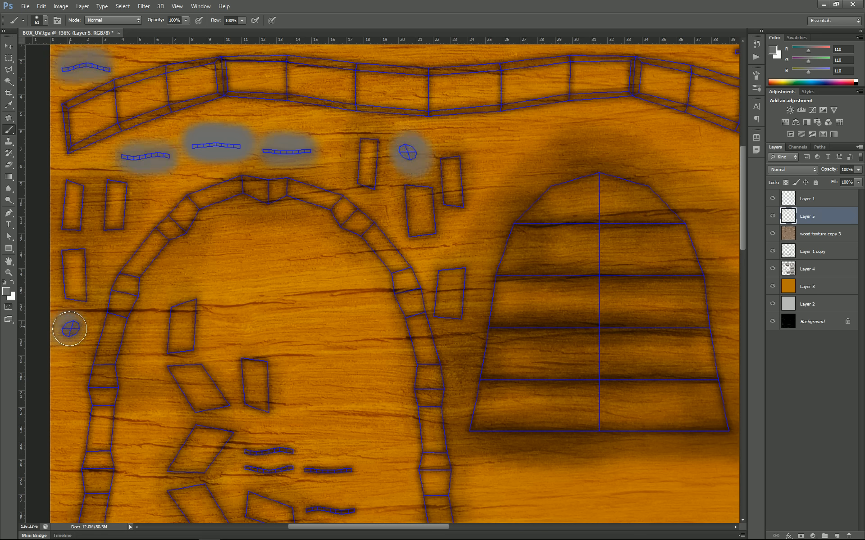
# Step: Paint grey over the group of small wavy strips inside the upper arch
pyautogui.moveTo(255, 397)
pyautogui.mouseDown()
pyautogui.moveTo(206, 292)
pyautogui.moveTo(191, 243)
pyautogui.mouseUp()
pyautogui.moveTo(183, 297)
pyautogui.mouseDown()
pyautogui.moveTo(237, 297)
pyautogui.moveTo(187, 308)
pyautogui.moveTo(294, 317)
pyautogui.mouseUp()
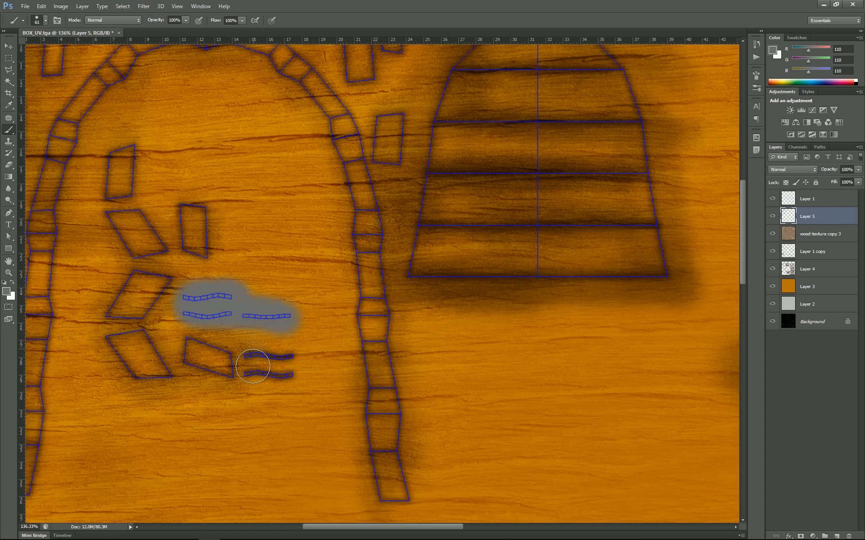
pyautogui.moveTo(253, 366)
pyautogui.mouseDown()
pyautogui.moveTo(272, 361)
pyautogui.moveTo(292, 372)
pyautogui.mouseUp()
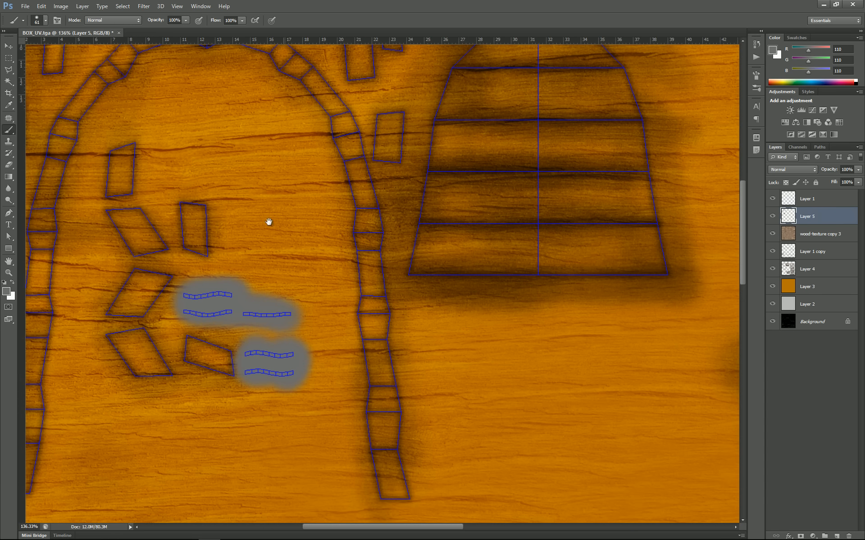
# Step: Paint grey over the bevelled rectangle, the large polygonal disc and the nearby round piece inside the lower arch
pyautogui.moveTo(257, 286); pyautogui.dragTo(383, 132)
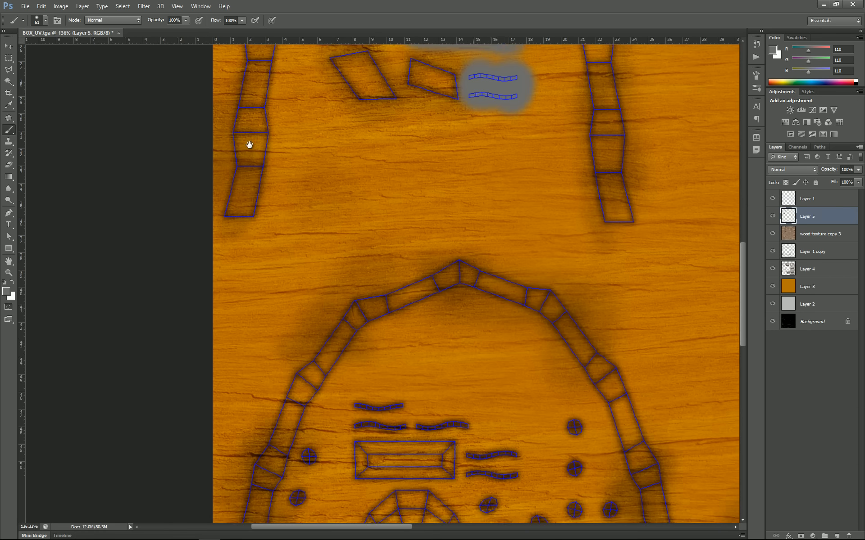
pyautogui.moveTo(249, 145); pyautogui.dragTo(230, 101)
pyautogui.moveTo(217, 255)
pyautogui.mouseDown()
pyautogui.moveTo(264, 242)
pyautogui.moveTo(363, 246)
pyautogui.moveTo(350, 268)
pyautogui.moveTo(272, 261)
pyautogui.moveTo(265, 246)
pyautogui.moveTo(259, 282)
pyautogui.moveTo(322, 290)
pyautogui.moveTo(285, 322)
pyautogui.moveTo(291, 366)
pyautogui.moveTo(361, 374)
pyautogui.moveTo(333, 300)
pyautogui.moveTo(346, 350)
pyautogui.moveTo(273, 345)
pyautogui.moveTo(272, 365)
pyautogui.moveTo(289, 386)
pyautogui.mouseUp()
pyautogui.click(210, 295)
pyautogui.moveTo(192, 325)
pyautogui.mouseDown()
pyautogui.moveTo(213, 377)
pyautogui.moveTo(222, 323)
pyautogui.mouseUp()
pyautogui.hotkey('ctrl', 'alt', 'z')
pyautogui.hotkey('ctrl', 'alt', 'z')
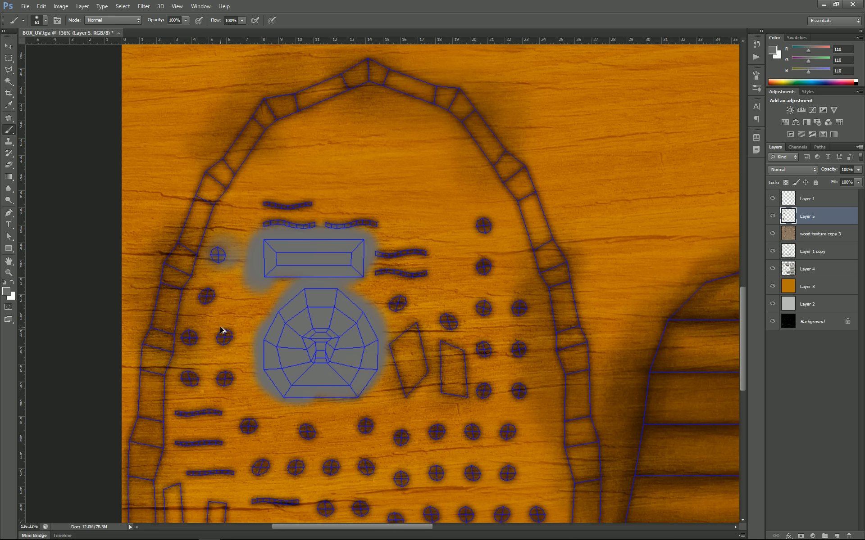
# Step: Paint grey over the round pieces and three small strips along the left side of the lower arch's interior
pyautogui.click(208, 298)
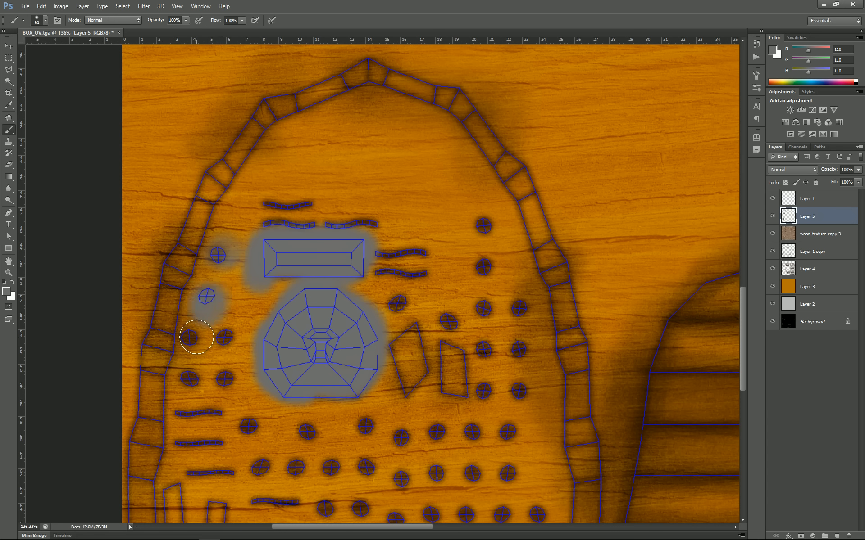
pyautogui.moveTo(196, 337); pyautogui.dragTo(198, 346)
pyautogui.click(193, 383)
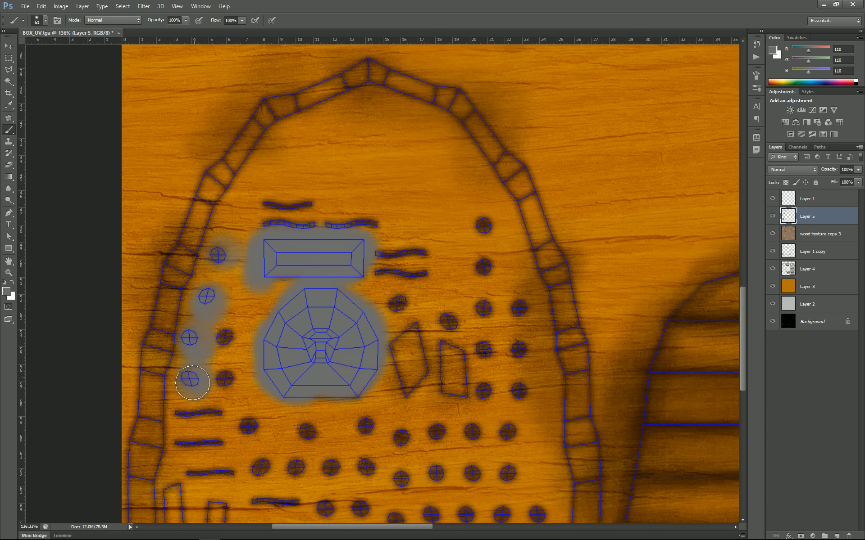
pyautogui.moveTo(227, 343); pyautogui.dragTo(232, 337)
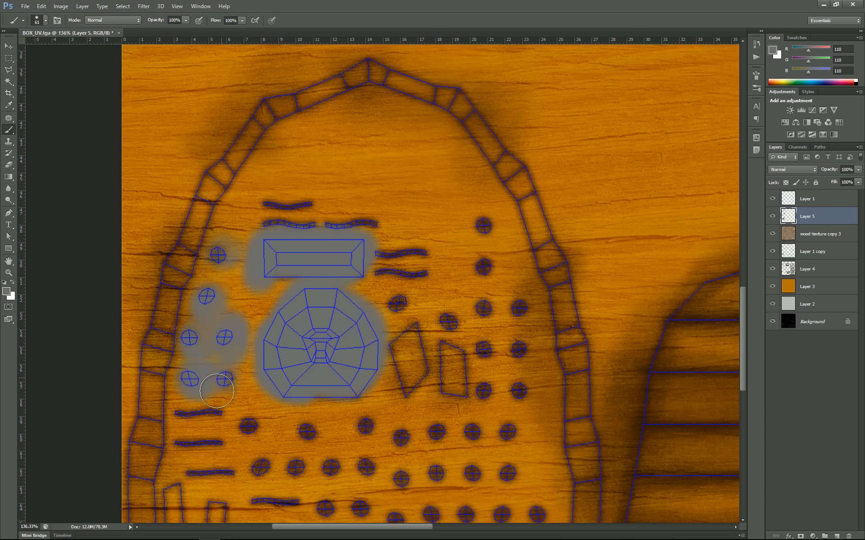
pyautogui.moveTo(221, 395)
pyautogui.mouseDown()
pyautogui.moveTo(234, 262)
pyautogui.moveTo(229, 273)
pyautogui.moveTo(226, 261)
pyautogui.moveTo(255, 249)
pyautogui.mouseUp()
pyautogui.moveTo(219, 274)
pyautogui.mouseDown()
pyautogui.moveTo(242, 276)
pyautogui.moveTo(251, 301)
pyautogui.moveTo(228, 298)
pyautogui.mouseUp()
pyautogui.moveTo(272, 261); pyautogui.dragTo(272, 265)
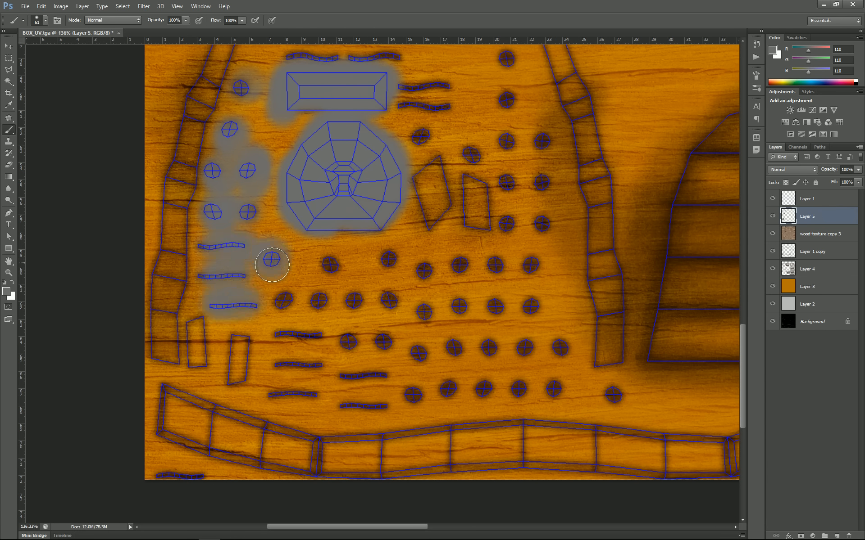
# Step: Cover the remaining round pieces and small strips inside the lower arch with grey, leaving the plain quads unpainted
pyautogui.moveTo(281, 299)
pyautogui.mouseDown()
pyautogui.moveTo(406, 303)
pyautogui.moveTo(380, 271)
pyautogui.moveTo(408, 269)
pyautogui.moveTo(363, 254)
pyautogui.moveTo(408, 270)
pyautogui.moveTo(529, 266)
pyautogui.moveTo(531, 305)
pyautogui.moveTo(419, 309)
pyautogui.moveTo(372, 332)
pyautogui.moveTo(277, 338)
pyautogui.moveTo(277, 388)
pyautogui.moveTo(378, 400)
pyautogui.moveTo(394, 384)
pyautogui.moveTo(284, 360)
pyautogui.moveTo(372, 360)
pyautogui.moveTo(530, 337)
pyautogui.moveTo(558, 342)
pyautogui.moveTo(519, 357)
pyautogui.moveTo(406, 360)
pyautogui.moveTo(398, 384)
pyautogui.moveTo(621, 395)
pyautogui.mouseUp()
pyautogui.moveTo(515, 222)
pyautogui.mouseDown()
pyautogui.moveTo(375, 296)
pyautogui.moveTo(403, 314)
pyautogui.moveTo(401, 198)
pyautogui.mouseUp()
pyautogui.moveTo(370, 116); pyautogui.dragTo(365, 310)
pyautogui.moveTo(331, 224); pyautogui.dragTo(336, 226)
pyautogui.moveTo(287, 206)
pyautogui.mouseDown()
pyautogui.moveTo(277, 208)
pyautogui.moveTo(267, 165)
pyautogui.moveTo(313, 161)
pyautogui.moveTo(293, 185)
pyautogui.mouseUp()
pyautogui.moveTo(224, 128); pyautogui.dragTo(154, 117)
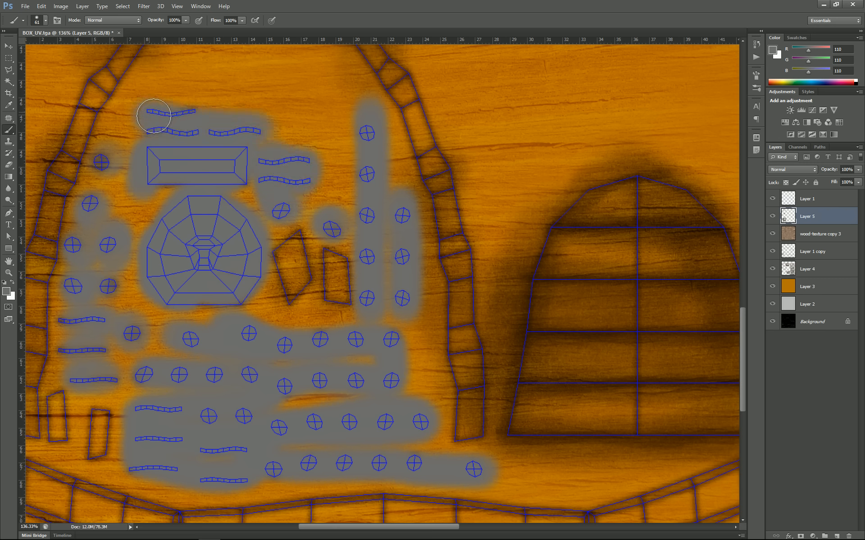
# Step: Paint grey over the small strip in the bottom-left corner of the texture
pyautogui.moveTo(304, 234); pyautogui.dragTo(309, 129)
pyautogui.scroll(-5, 347, 240)
pyautogui.hscroll(-4, 345, 246)
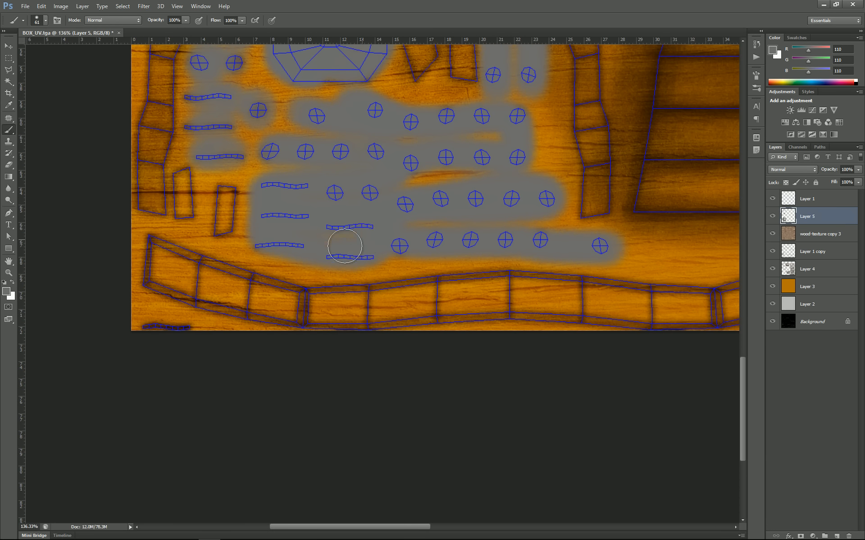
pyautogui.moveTo(156, 329); pyautogui.dragTo(181, 335)
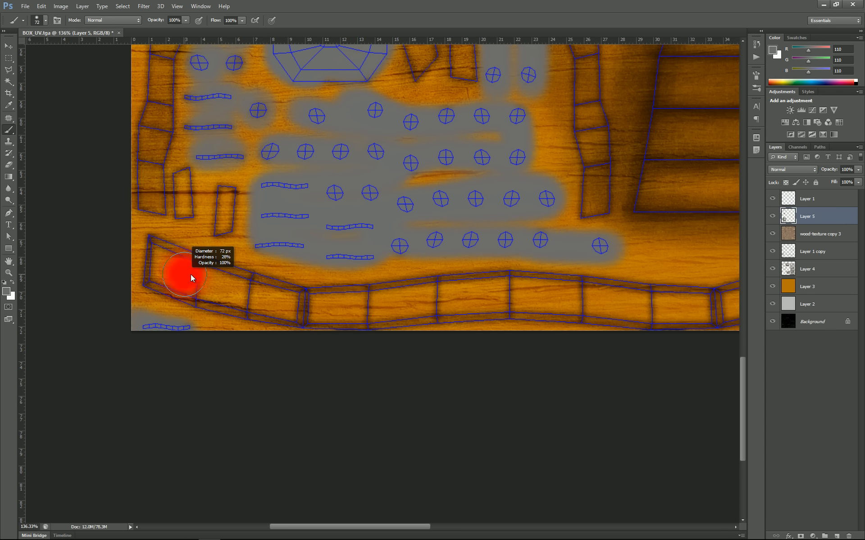
# Step: Enlarge the brush to 120 px and paint the entire curved band along the texture's bottom edge grey
pyautogui.moveTo(191, 276); pyautogui.dragTo(202, 278)
pyautogui.moveTo(139, 249)
pyautogui.mouseDown()
pyautogui.moveTo(219, 297)
pyautogui.moveTo(169, 266)
pyautogui.moveTo(348, 304)
pyautogui.moveTo(239, 295)
pyautogui.moveTo(411, 309)
pyautogui.moveTo(166, 307)
pyautogui.mouseUp()
pyautogui.moveTo(164, 301)
pyautogui.mouseDown()
pyautogui.moveTo(103, 296)
pyautogui.moveTo(332, 299)
pyautogui.moveTo(231, 300)
pyautogui.moveTo(420, 310)
pyautogui.moveTo(346, 311)
pyautogui.moveTo(489, 300)
pyautogui.moveTo(577, 263)
pyautogui.mouseUp()
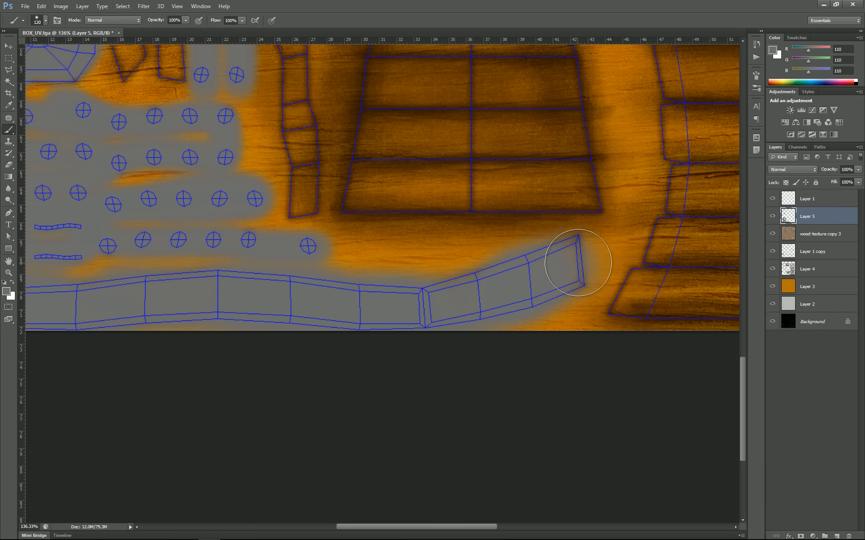
# Step: Reduce the brush to 40 px and paint grey over the two round pieces beside the plank stack and the small strip near the top edge
pyautogui.scroll(-5, 503, 249)
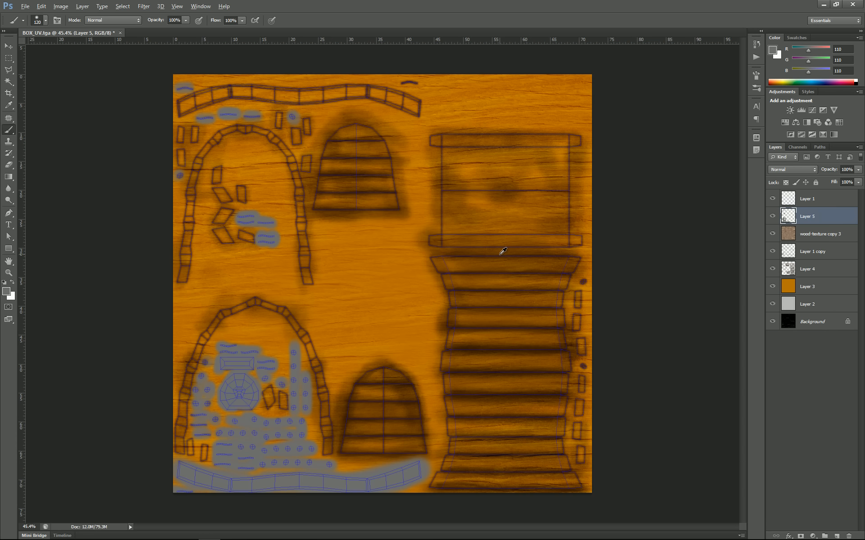
pyautogui.scroll(6, 562, 335)
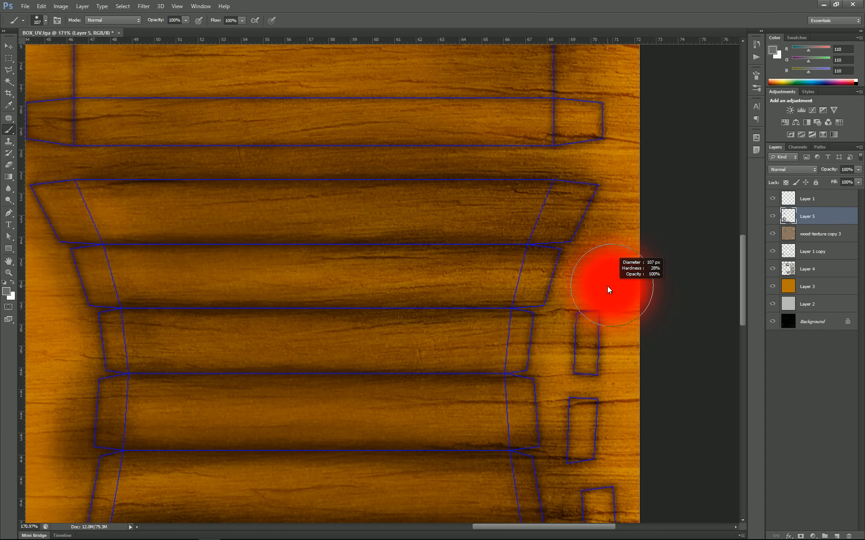
pyautogui.moveTo(607, 286)
pyautogui.mouseDown()
pyautogui.moveTo(566, 285)
pyautogui.moveTo(579, 286)
pyautogui.mouseUp()
pyautogui.moveTo(613, 345)
pyautogui.mouseDown()
pyautogui.moveTo(542, 231)
pyautogui.moveTo(526, 158)
pyautogui.mouseUp()
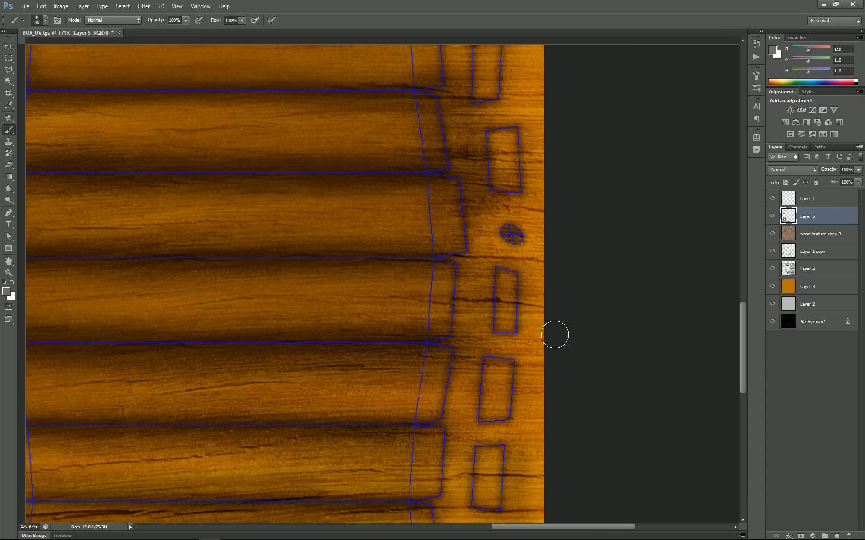
pyautogui.click(509, 220)
pyautogui.scroll(-6, 504, 241)
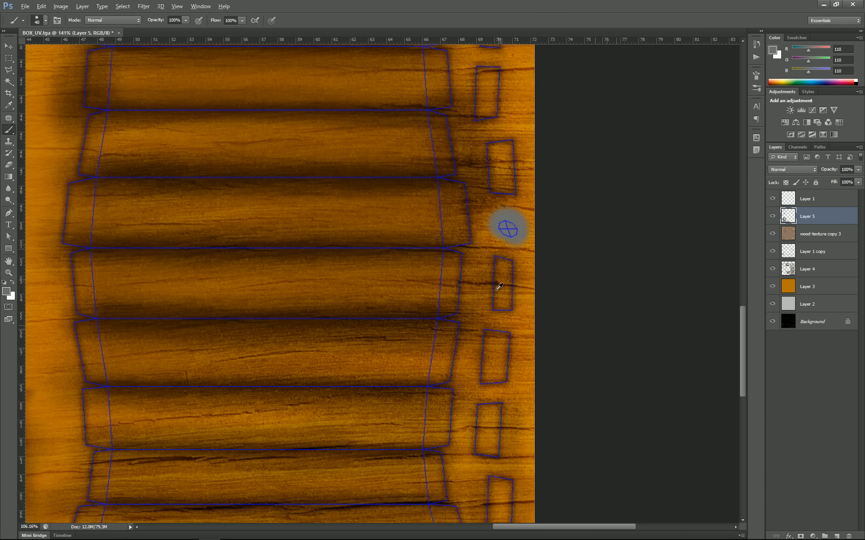
pyautogui.scroll(3, 413, 75)
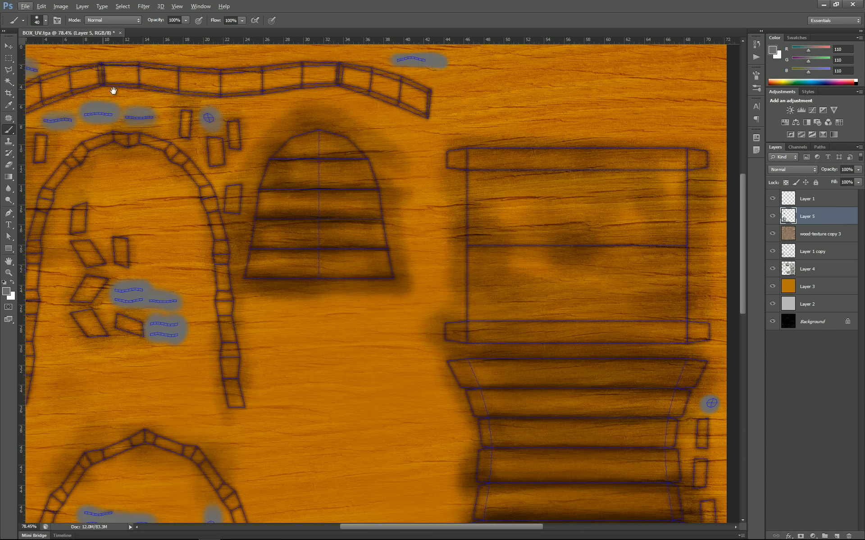
# Step: Set the brush to 90 px and paint the entire curved band along the texture's top edge grey
pyautogui.moveTo(113, 91); pyautogui.dragTo(303, 141)
pyautogui.scroll(5, 243, 144)
pyautogui.moveTo(236, 159); pyautogui.dragTo(258, 165)
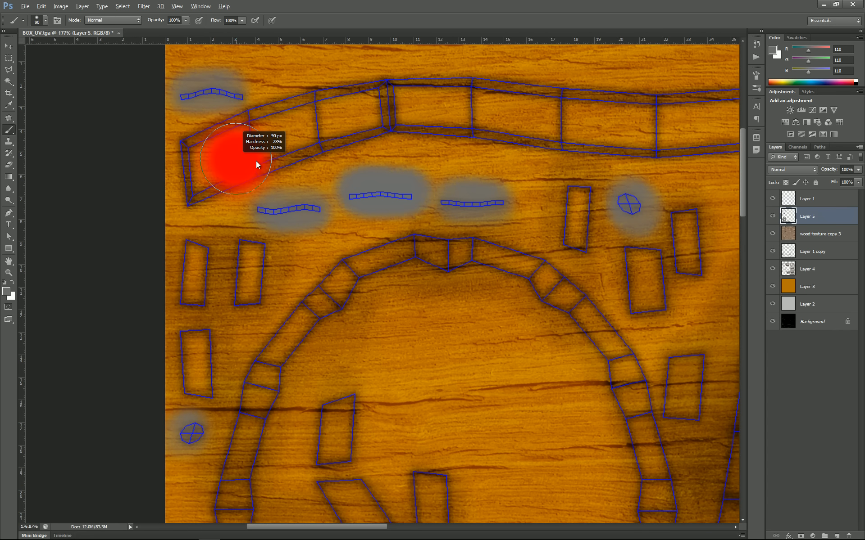
pyautogui.moveTo(205, 157)
pyautogui.mouseDown()
pyautogui.moveTo(217, 131)
pyautogui.moveTo(176, 156)
pyautogui.moveTo(187, 145)
pyautogui.moveTo(192, 185)
pyautogui.moveTo(365, 131)
pyautogui.moveTo(308, 129)
pyautogui.moveTo(442, 96)
pyautogui.moveTo(368, 98)
pyautogui.moveTo(469, 124)
pyautogui.moveTo(189, 120)
pyautogui.moveTo(178, 87)
pyautogui.moveTo(306, 102)
pyautogui.moveTo(195, 107)
pyautogui.moveTo(278, 130)
pyautogui.mouseUp()
pyautogui.press('space')
pyautogui.press('space')
pyautogui.moveTo(404, 126)
pyautogui.mouseDown()
pyautogui.moveTo(204, 123)
pyautogui.moveTo(141, 131)
pyautogui.mouseUp()
pyautogui.moveTo(77, 126)
pyautogui.mouseDown()
pyautogui.moveTo(150, 136)
pyautogui.moveTo(127, 130)
pyautogui.moveTo(391, 106)
pyautogui.moveTo(159, 115)
pyautogui.moveTo(119, 92)
pyautogui.moveTo(225, 95)
pyautogui.moveTo(385, 105)
pyautogui.moveTo(529, 153)
pyautogui.moveTo(359, 85)
pyautogui.moveTo(577, 171)
pyautogui.moveTo(497, 112)
pyautogui.moveTo(562, 172)
pyautogui.moveTo(497, 167)
pyautogui.moveTo(345, 117)
pyautogui.mouseUp()
pyautogui.scroll(-7, 358, 208)
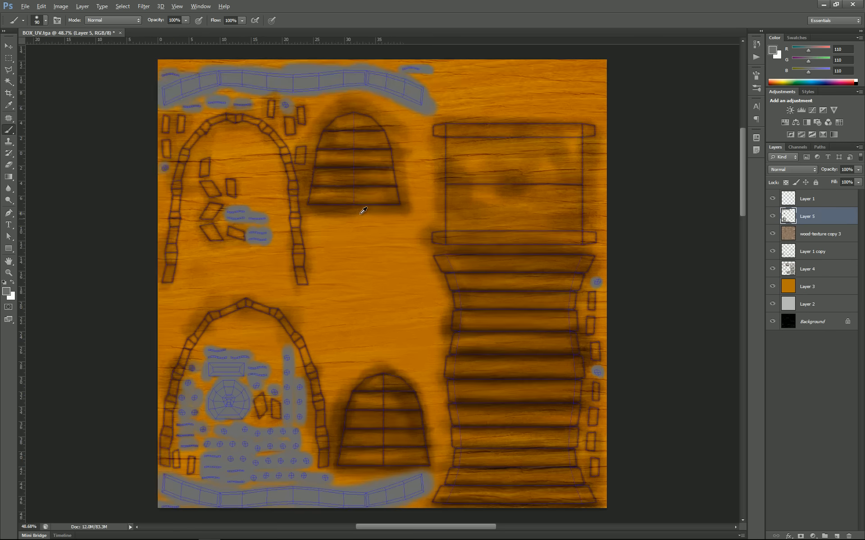
# Step: Switch to a bristle brush preset at 90 px, make a test stroke inside the upper arch and undo it
pyautogui.scroll(-1, 363, 210)
pyautogui.scroll(2, 280, 185)
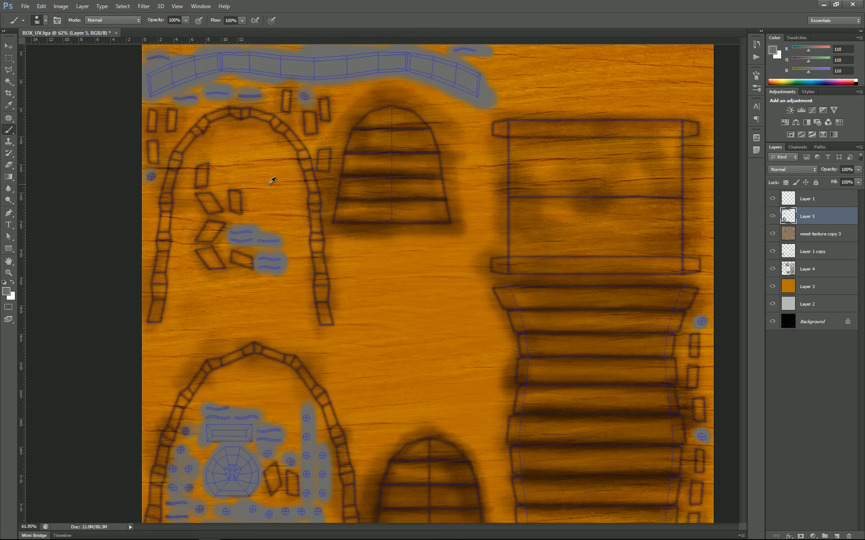
pyautogui.moveTo(257, 147); pyautogui.dragTo(264, 231)
pyautogui.scroll(1, 199, 202)
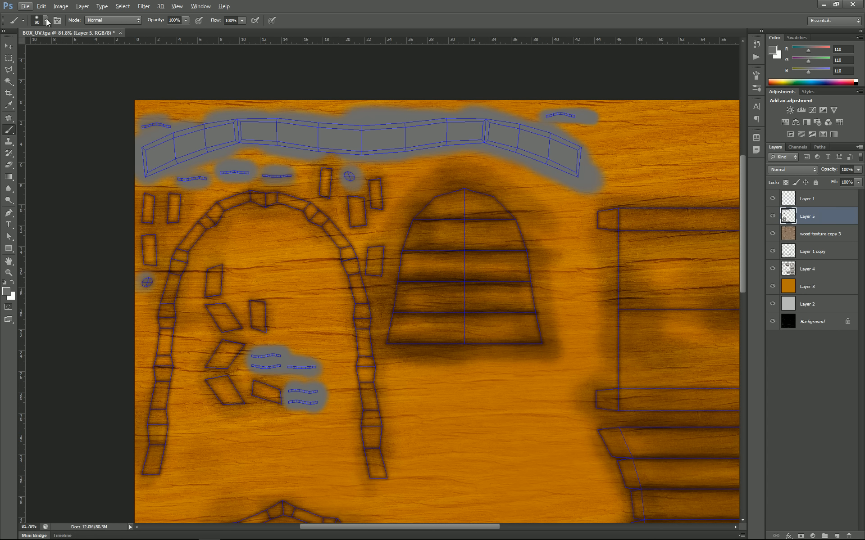
pyautogui.click(46, 20)
pyautogui.click(115, 35)
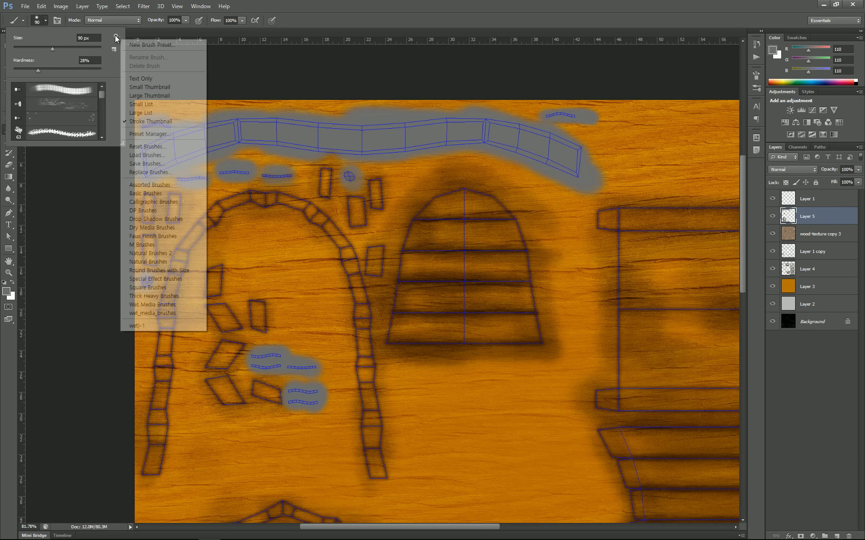
pyautogui.click(153, 228)
pyautogui.click(373, 198)
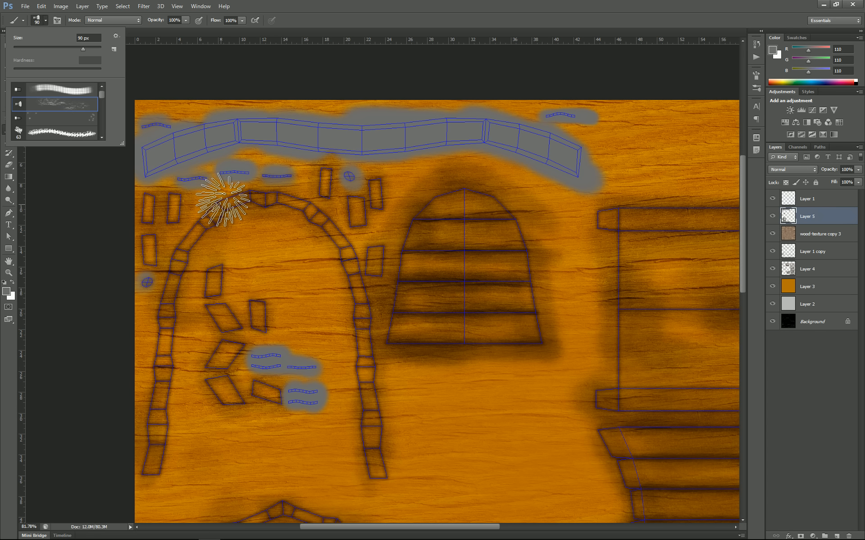
pyautogui.moveTo(216, 226)
pyautogui.mouseDown()
pyautogui.moveTo(366, 357)
pyautogui.moveTo(288, 295)
pyautogui.mouseUp()
pyautogui.hotkey('ctrl', 'alt', 'z')
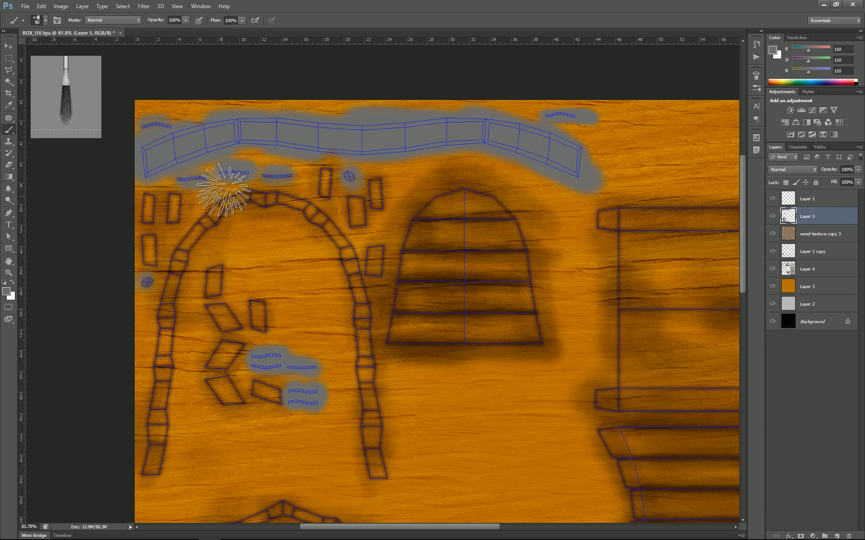
# Step: Set the bristle brush's opacity and flow to 58%
pyautogui.scroll(5, 195, 151)
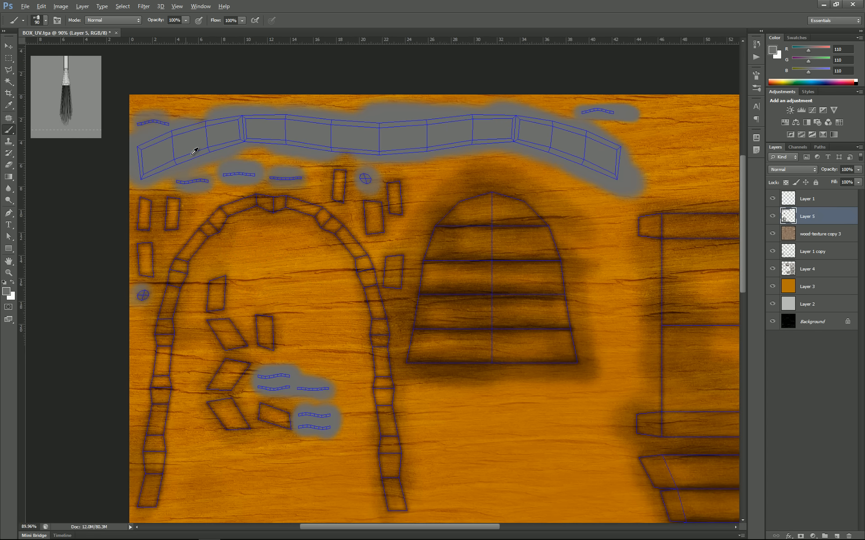
pyautogui.click(185, 21)
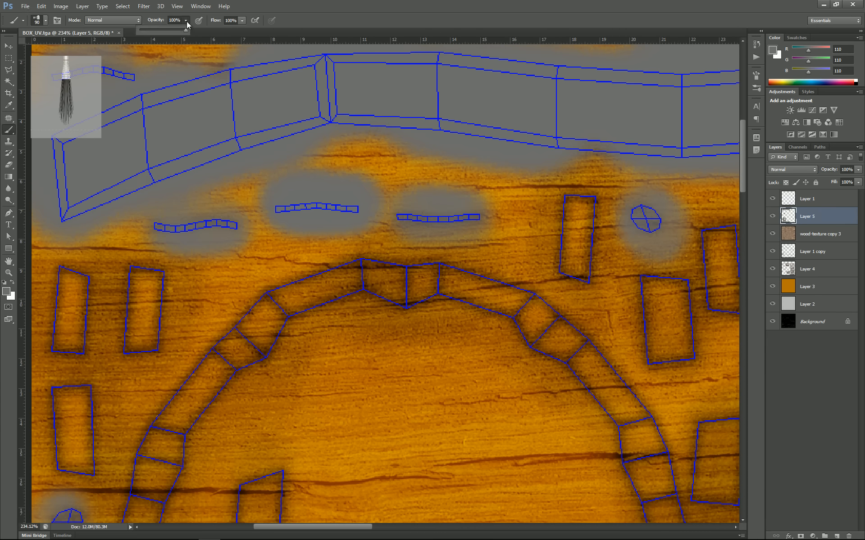
pyautogui.click(167, 30)
pyautogui.click(241, 21)
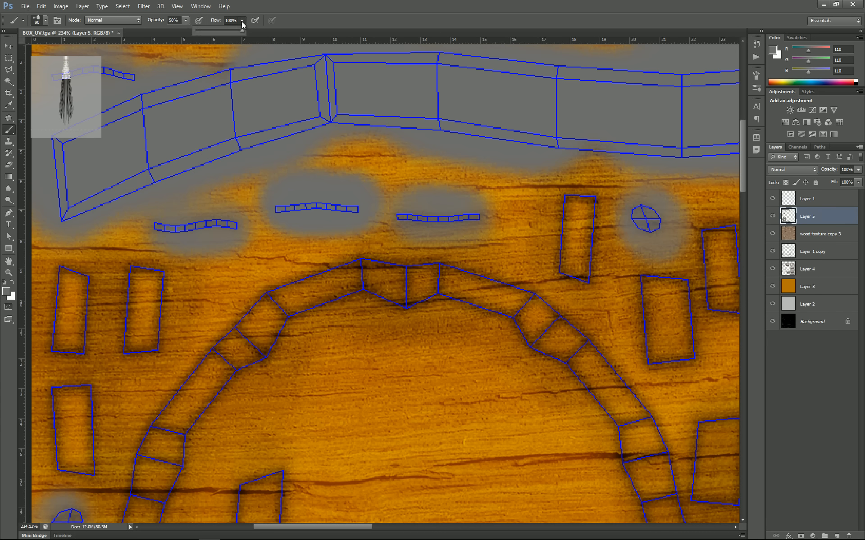
pyautogui.click(222, 30)
# Step: Set the foreground colour to a dark grey of RGB 55, 55, 55 and return to the Brush tool
pyautogui.click(8, 290)
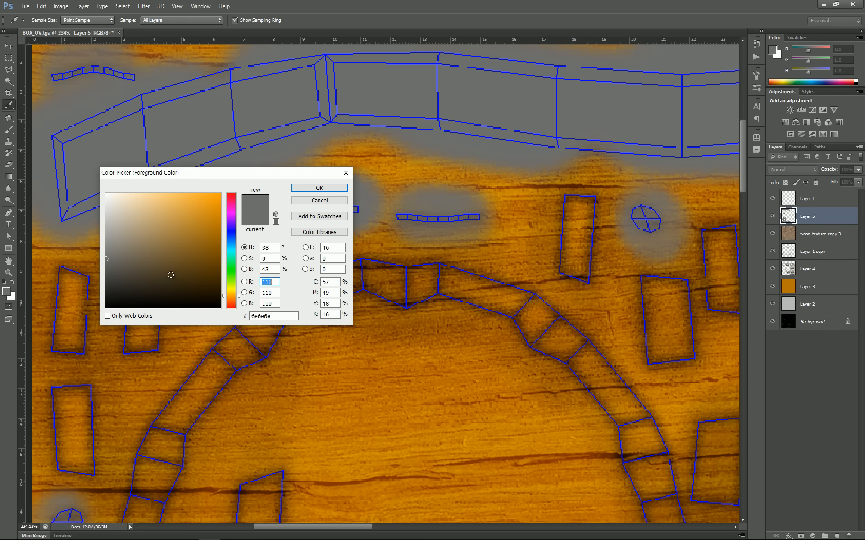
pyautogui.moveTo(172, 275); pyautogui.dragTo(95, 284)
pyautogui.click(327, 188)
pyautogui.press('b')
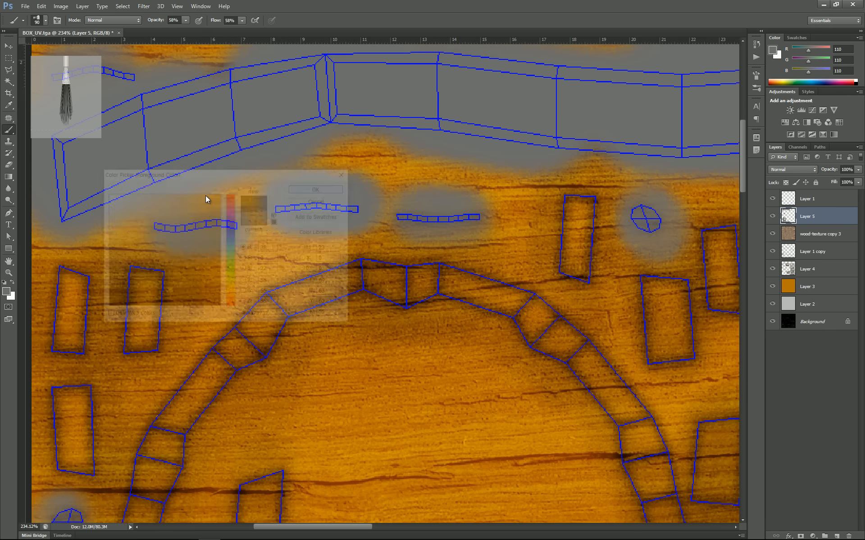
# Step: Try dark bristle strokes with a 54 px brush over the left end of the upper curved band
pyautogui.keyDown('alt'); pyautogui.rightClick(198, 193); pyautogui.keyUp('alt')
pyautogui.moveTo(180, 193)
pyautogui.mouseDown()
pyautogui.moveTo(154, 183)
pyautogui.moveTo(199, 170)
pyautogui.moveTo(307, 245)
pyautogui.mouseUp()
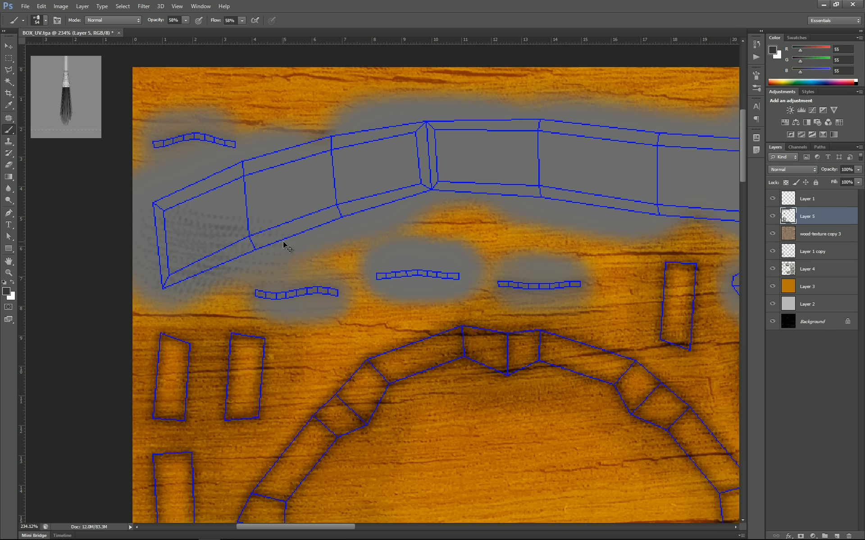
pyautogui.moveTo(284, 234); pyautogui.dragTo(292, 246)
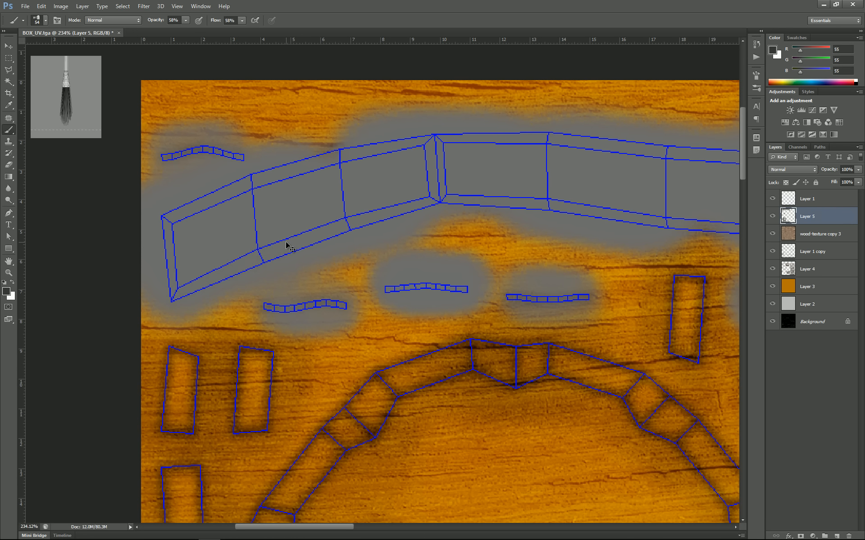
# Step: Paint dark grime on the left part of the upper curved band with a 15 px brush, then a 27 px brush
pyautogui.moveTo(249, 238); pyautogui.dragTo(246, 241)
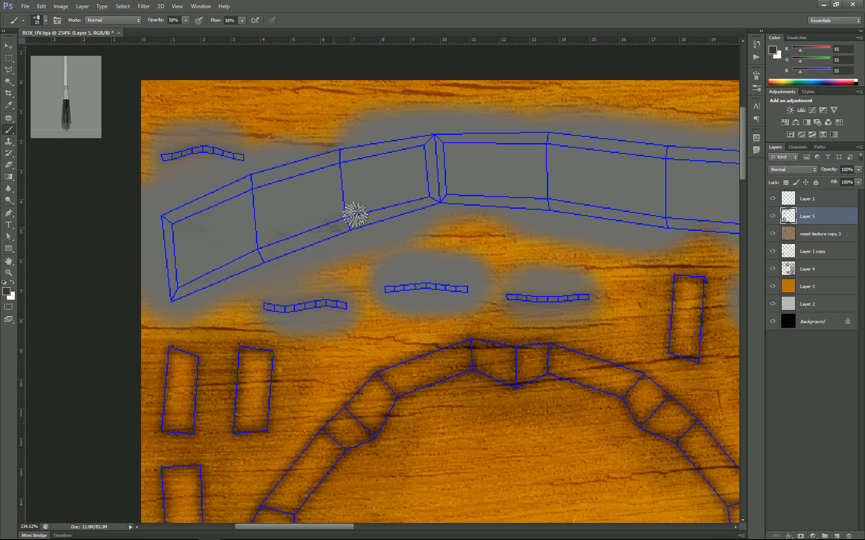
pyautogui.moveTo(446, 200); pyautogui.dragTo(290, 218)
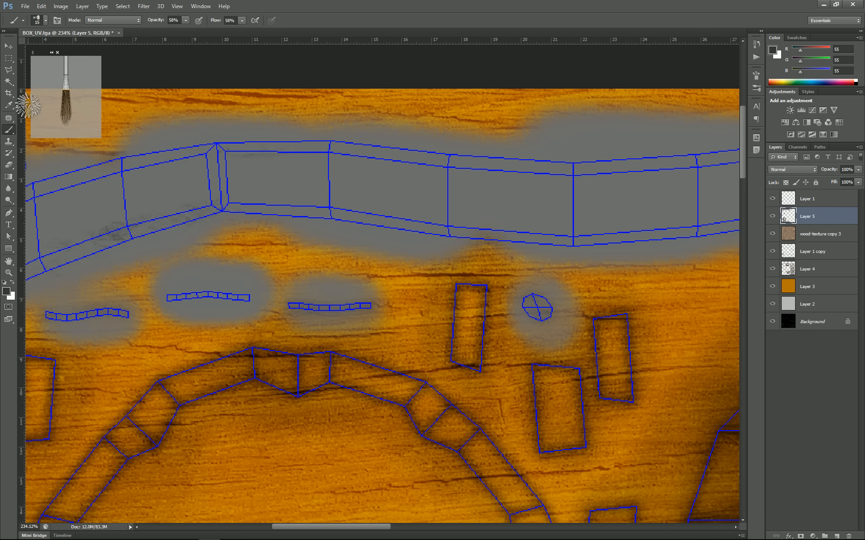
pyautogui.moveTo(206, 201); pyautogui.dragTo(208, 201)
pyautogui.moveTo(159, 166)
pyautogui.mouseDown()
pyautogui.moveTo(267, 144)
pyautogui.moveTo(464, 159)
pyautogui.mouseUp()
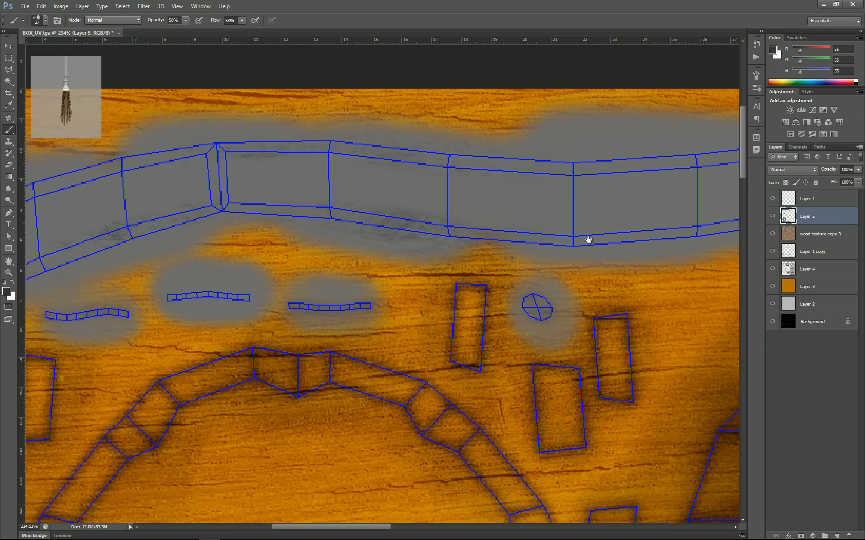
# Step: Add dark bristle strokes across the middle segments of the upper curved band
pyautogui.moveTo(588, 239); pyautogui.dragTo(282, 257)
pyautogui.moveTo(203, 263)
pyautogui.mouseDown()
pyautogui.moveTo(359, 243)
pyautogui.moveTo(404, 227)
pyautogui.mouseUp()
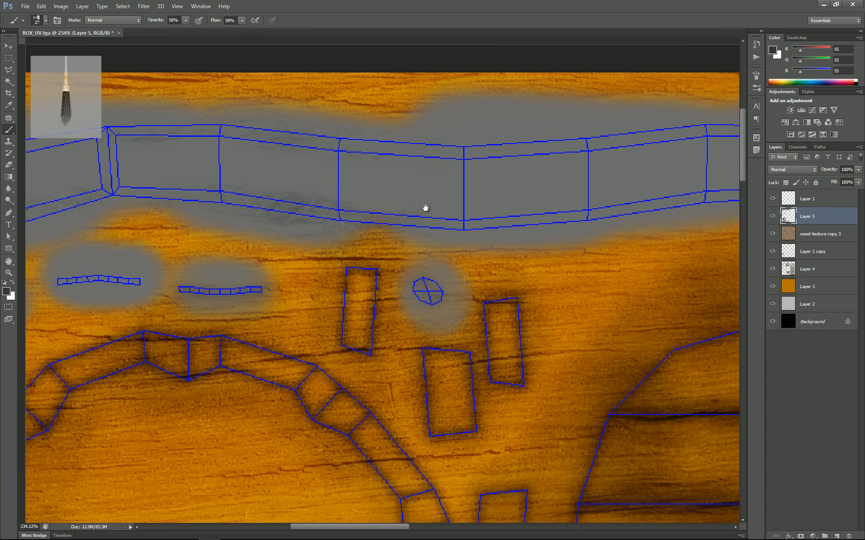
pyautogui.moveTo(215, 161); pyautogui.dragTo(295, 167)
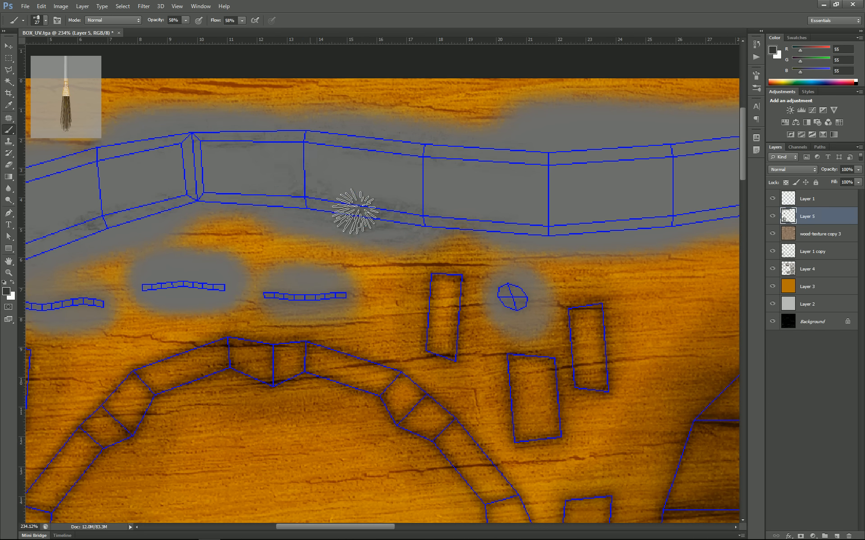
pyautogui.moveTo(480, 188); pyautogui.dragTo(332, 230)
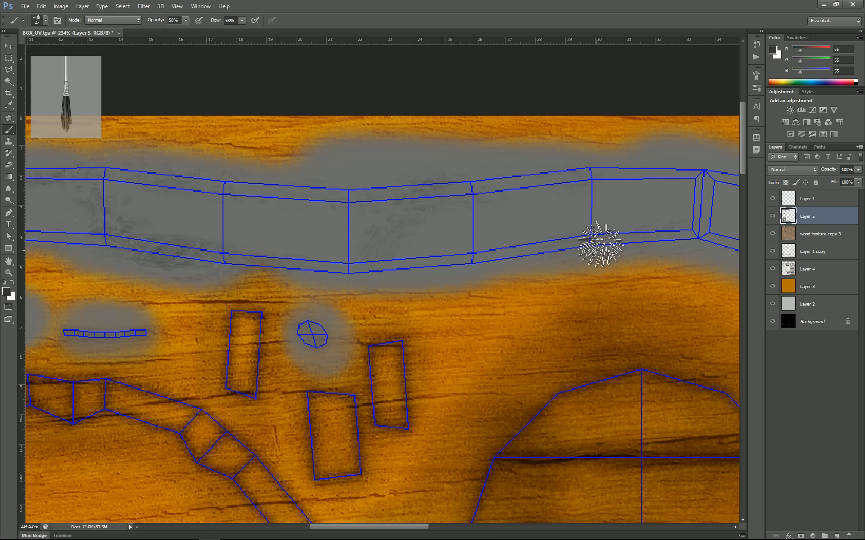
# Step: Paint dark bristle strokes along the right-hand segments of the upper curved band up to its end
pyautogui.moveTo(600, 241)
pyautogui.mouseDown()
pyautogui.moveTo(620, 240)
pyautogui.moveTo(535, 259)
pyautogui.mouseUp()
pyautogui.moveTo(613, 267); pyautogui.dragTo(135, 244)
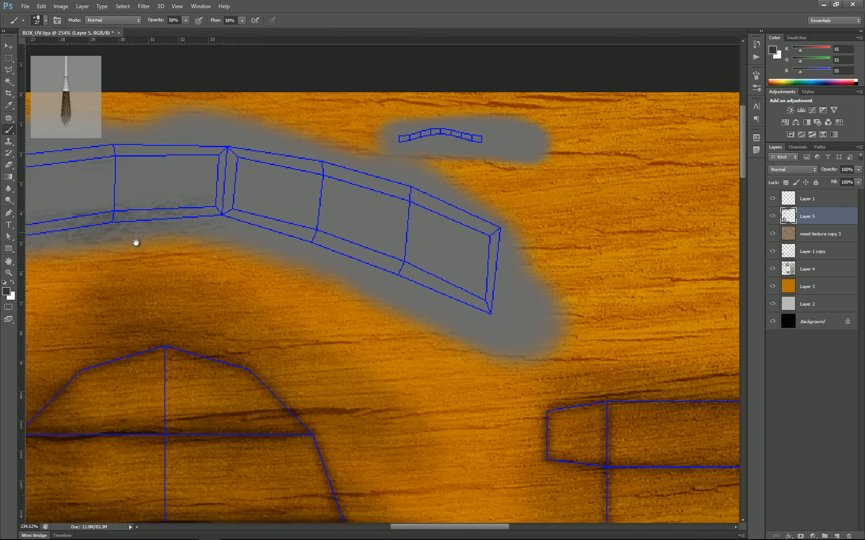
pyautogui.moveTo(405, 256)
pyautogui.mouseDown()
pyautogui.moveTo(446, 279)
pyautogui.moveTo(405, 264)
pyautogui.mouseUp()
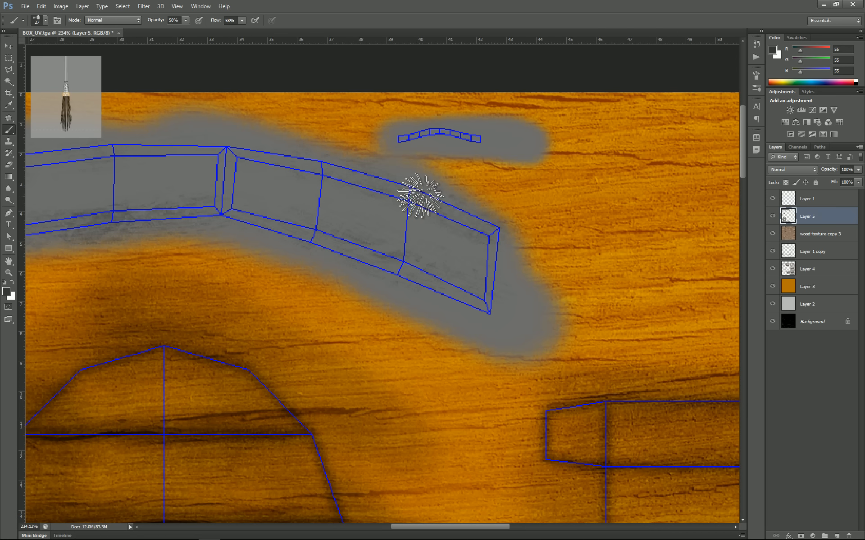
pyautogui.moveTo(420, 196); pyautogui.dragTo(469, 221)
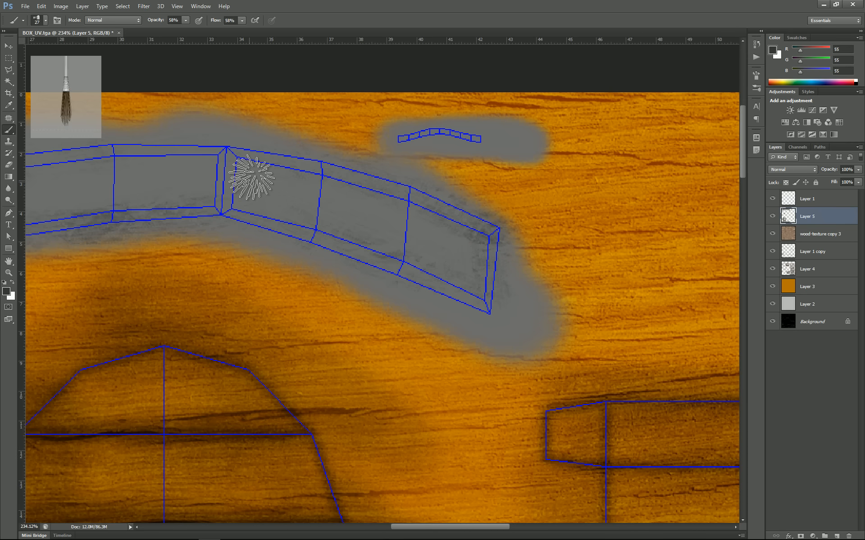
# Step: Paint dark bristle strokes on the lower curved band, from its left end to the middle joint
pyautogui.scroll(-5, 396, 312)
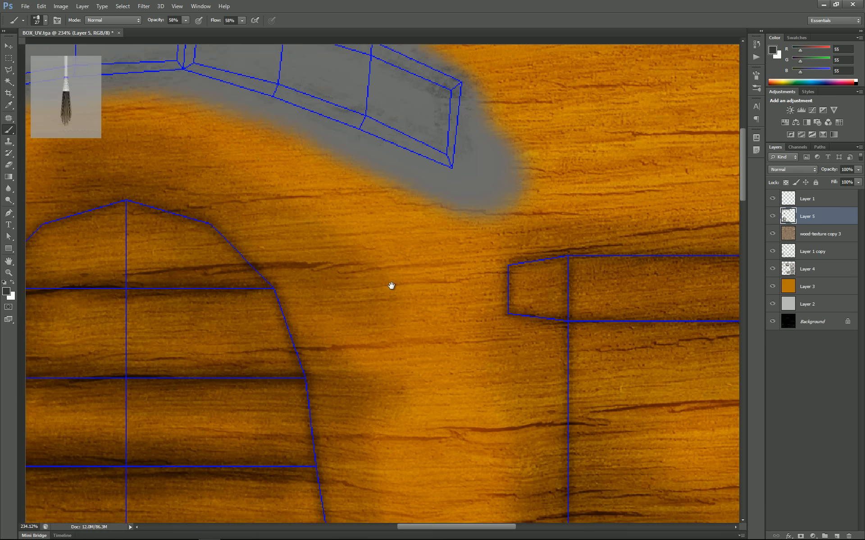
pyautogui.scroll(-4, 396, 283)
pyautogui.scroll(-4, 405, 300)
pyautogui.moveTo(351, 313); pyautogui.dragTo(407, 279)
pyautogui.moveTo(268, 143); pyautogui.dragTo(265, 99)
pyautogui.moveTo(286, 284); pyautogui.dragTo(355, 366)
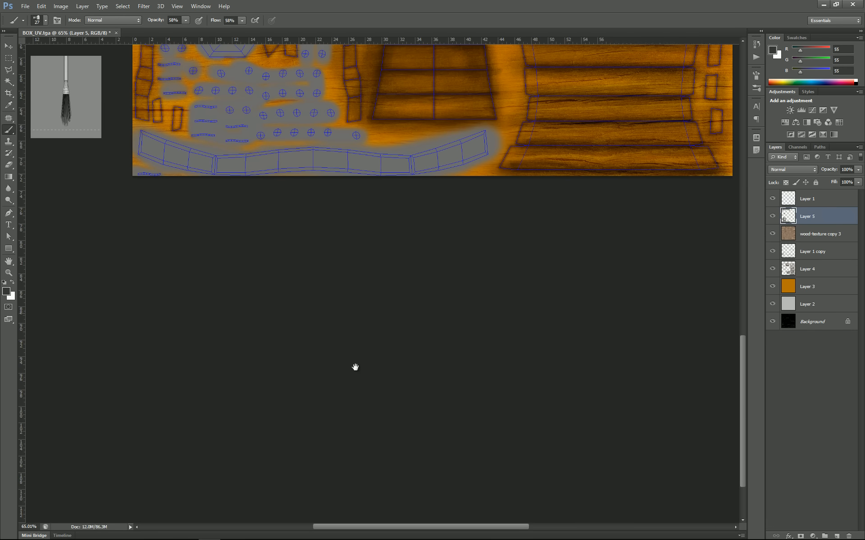
pyautogui.scroll(6, 158, 213)
pyautogui.scroll(5, 160, 210)
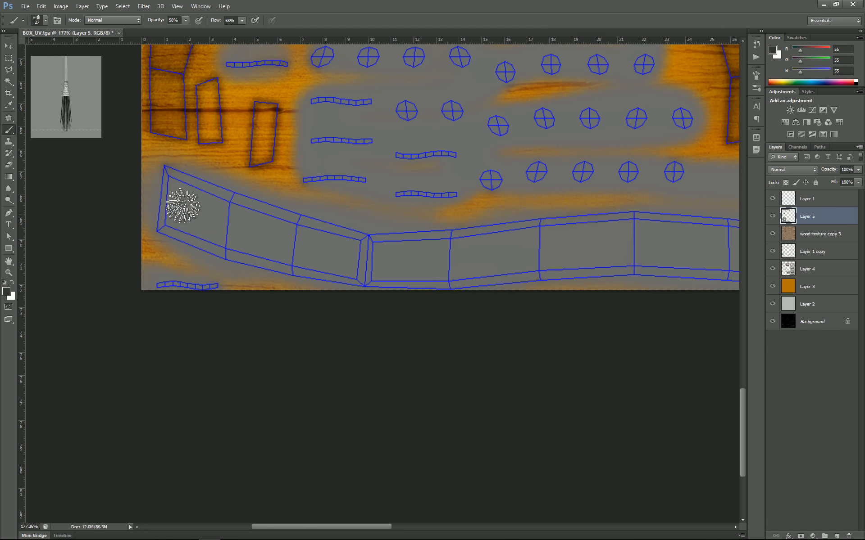
pyautogui.moveTo(182, 217)
pyautogui.mouseDown()
pyautogui.moveTo(218, 261)
pyautogui.moveTo(210, 240)
pyautogui.moveTo(205, 245)
pyautogui.moveTo(253, 254)
pyautogui.moveTo(213, 255)
pyautogui.moveTo(365, 285)
pyautogui.mouseUp()
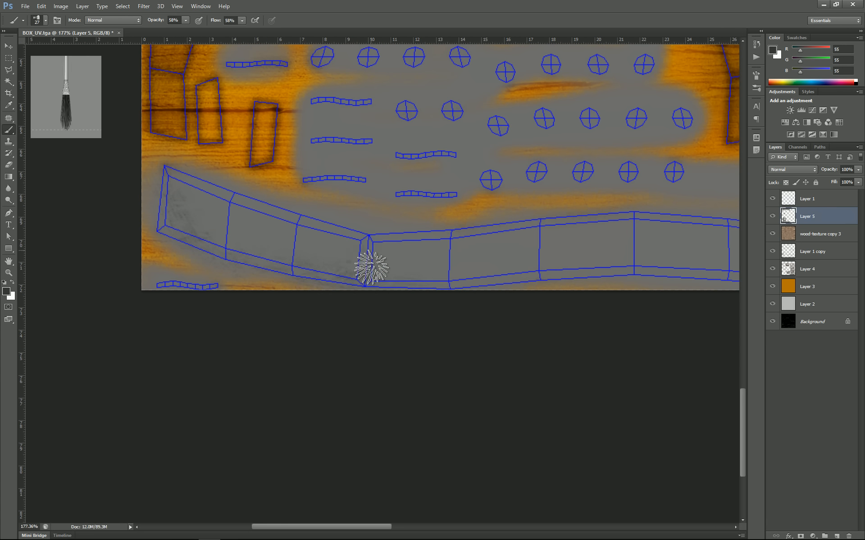
pyautogui.moveTo(632, 223)
pyautogui.mouseDown()
pyautogui.moveTo(638, 293)
pyautogui.moveTo(626, 225)
pyautogui.moveTo(620, 252)
pyautogui.mouseUp()
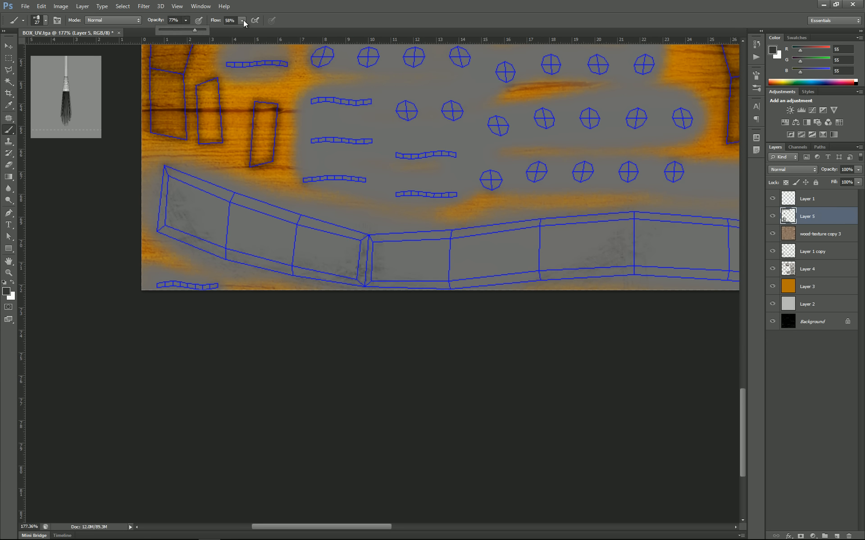
# Step: Raise the brush opacity and flow to 77% and add dark strokes to the middle segments of the lower curved band
pyautogui.click(250, 30)
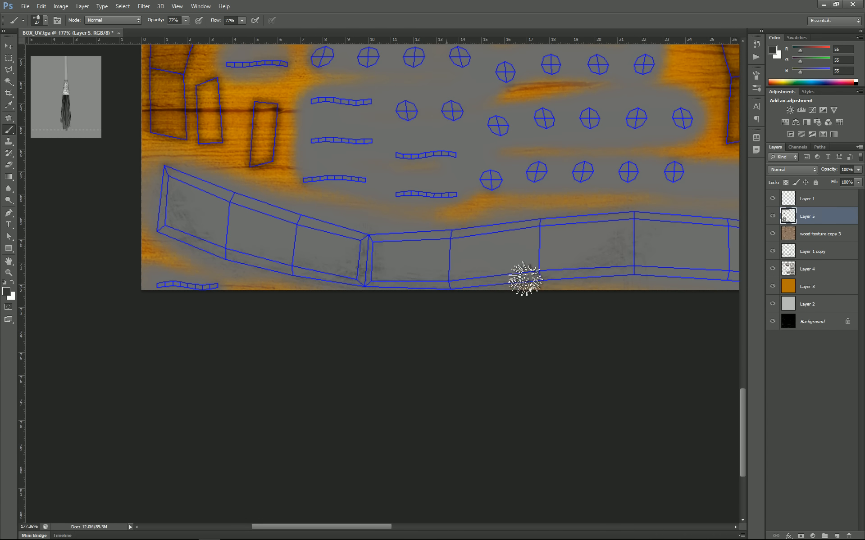
pyautogui.moveTo(525, 279)
pyautogui.mouseDown()
pyautogui.moveTo(496, 222)
pyautogui.moveTo(575, 210)
pyautogui.moveTo(576, 223)
pyautogui.moveTo(477, 237)
pyautogui.moveTo(553, 258)
pyautogui.mouseUp()
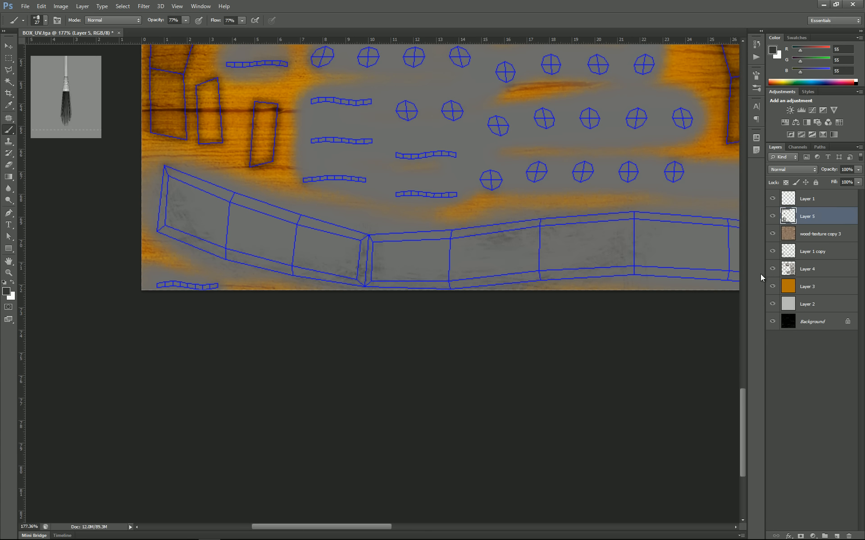
pyautogui.moveTo(631, 257); pyautogui.dragTo(292, 243)
pyautogui.moveTo(499, 231); pyautogui.dragTo(500, 234)
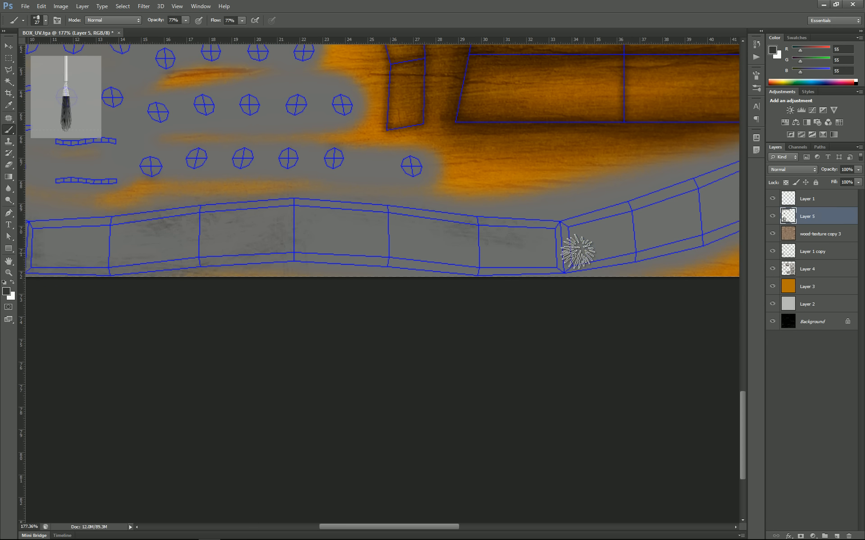
# Step: Paint dark bristle strokes over the right-hand segments of the lower curved band
pyautogui.moveTo(598, 229); pyautogui.dragTo(253, 292)
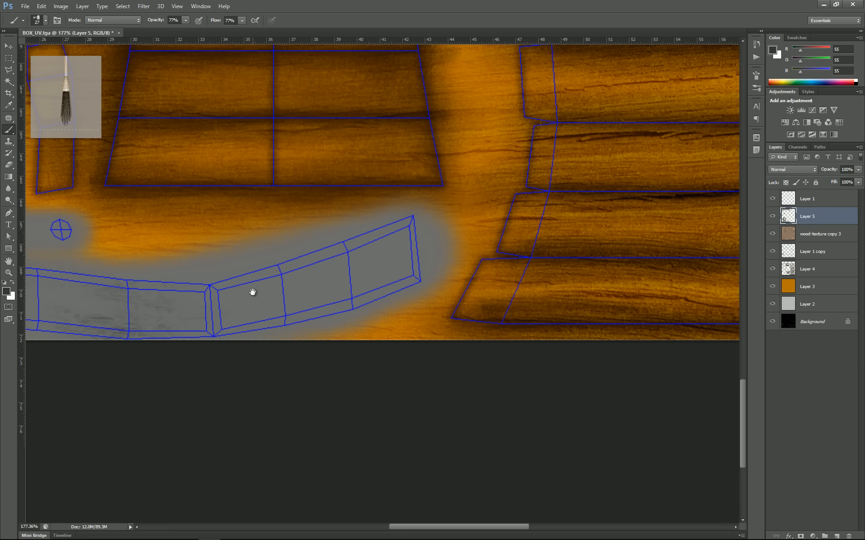
pyautogui.moveTo(419, 218); pyautogui.dragTo(406, 292)
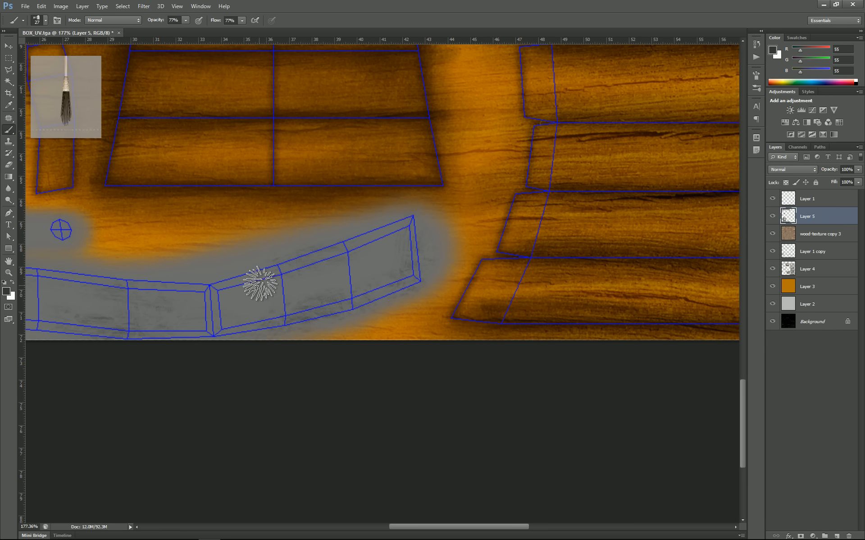
pyautogui.moveTo(190, 331); pyautogui.dragTo(369, 319)
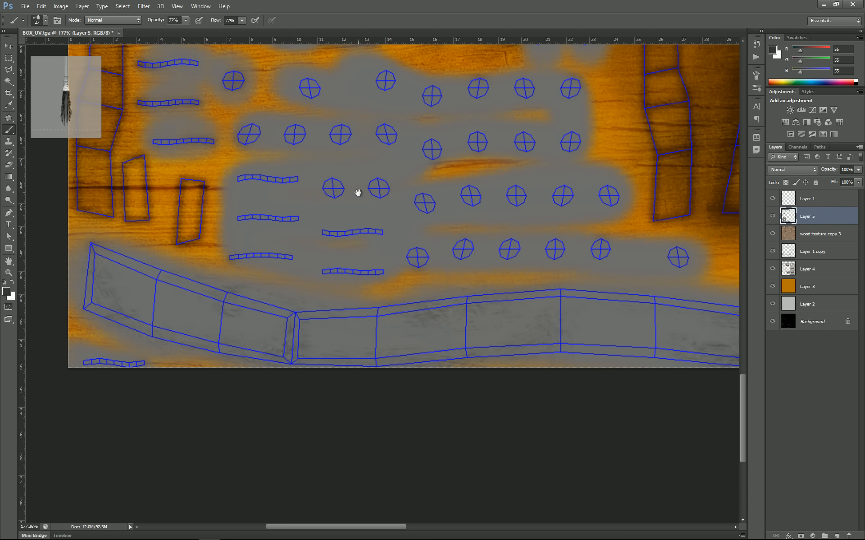
# Step: Paint dark bristle strokes over the rectangular metal plate above the large round fitting
pyautogui.moveTo(358, 193); pyautogui.dragTo(328, 272)
pyautogui.moveTo(324, 217); pyautogui.dragTo(282, 324)
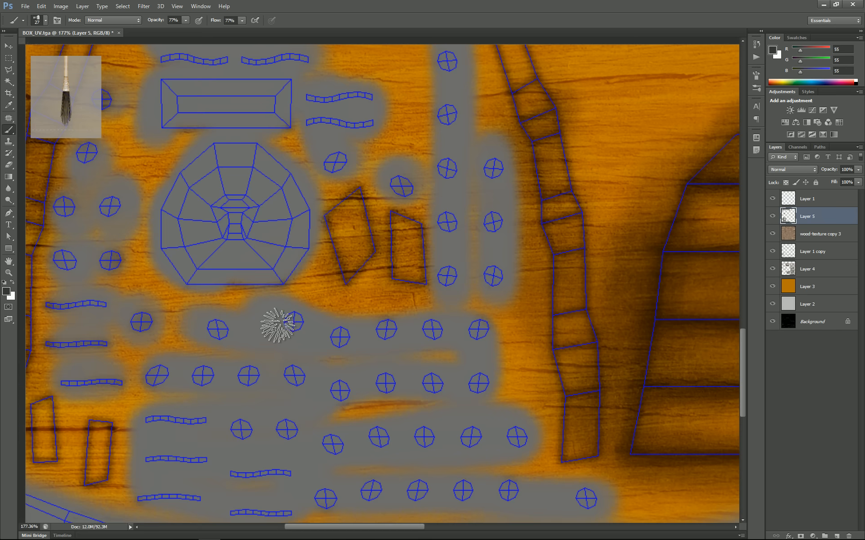
pyautogui.hotkey('ctrl', 'r')
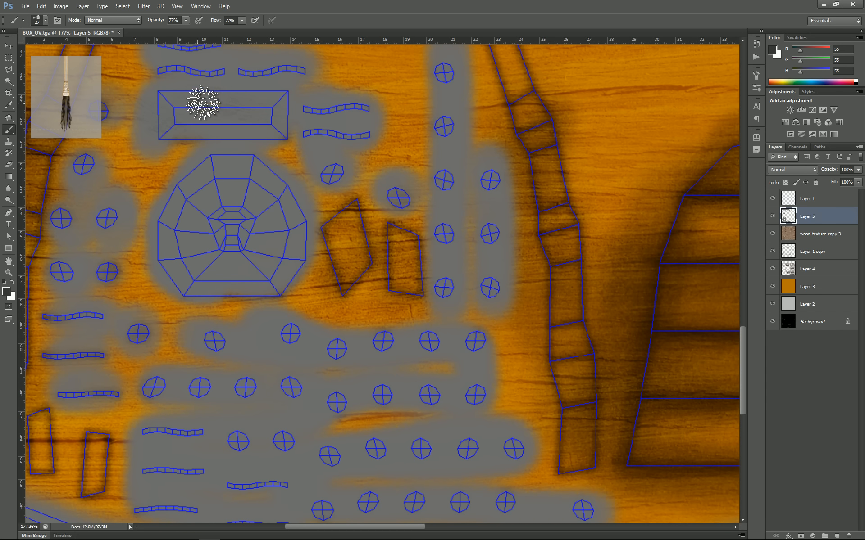
pyautogui.moveTo(288, 145); pyautogui.dragTo(224, 156)
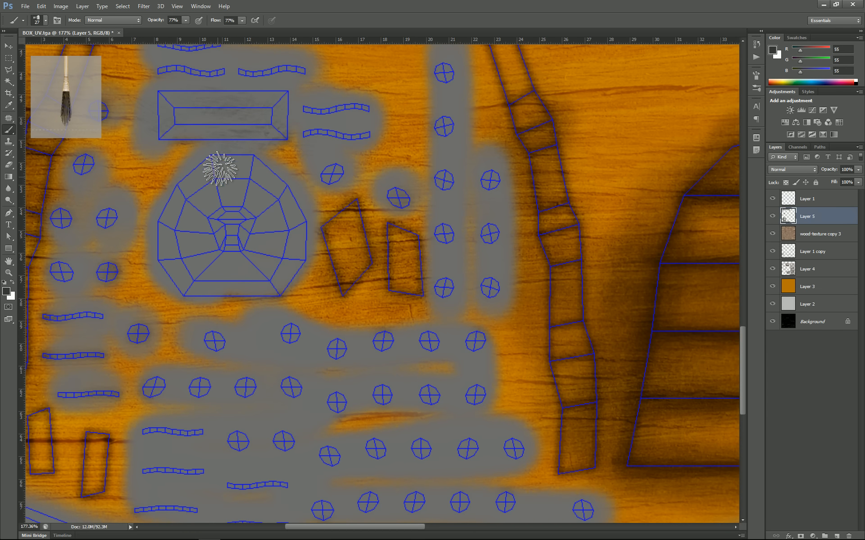
# Step: Paint dark bristle strokes over the large round fitting and add light grey (cbcbcb) highlight strokes to it
pyautogui.moveTo(189, 186); pyautogui.dragTo(178, 271)
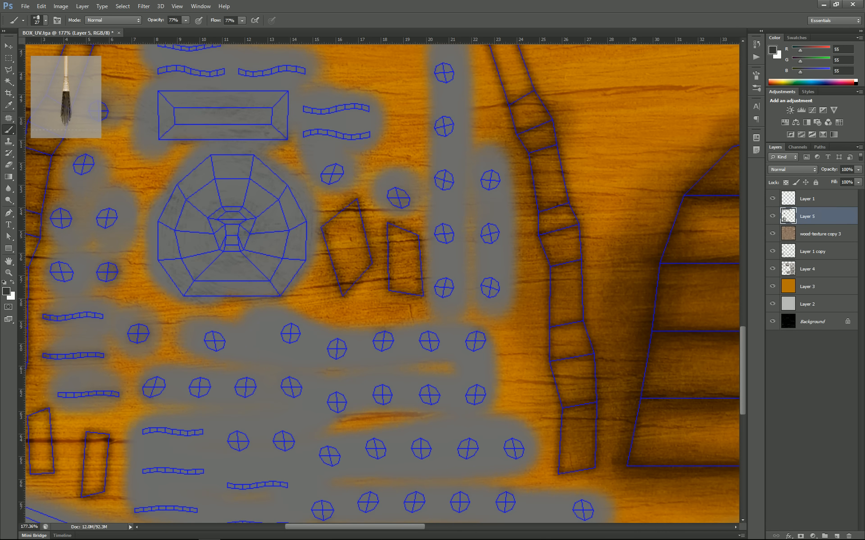
pyautogui.click(7, 291)
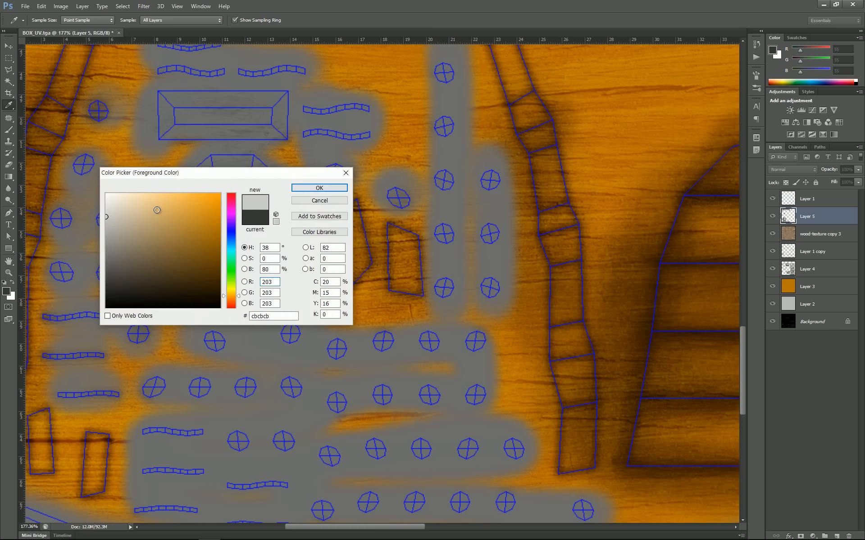
pyautogui.click(296, 192)
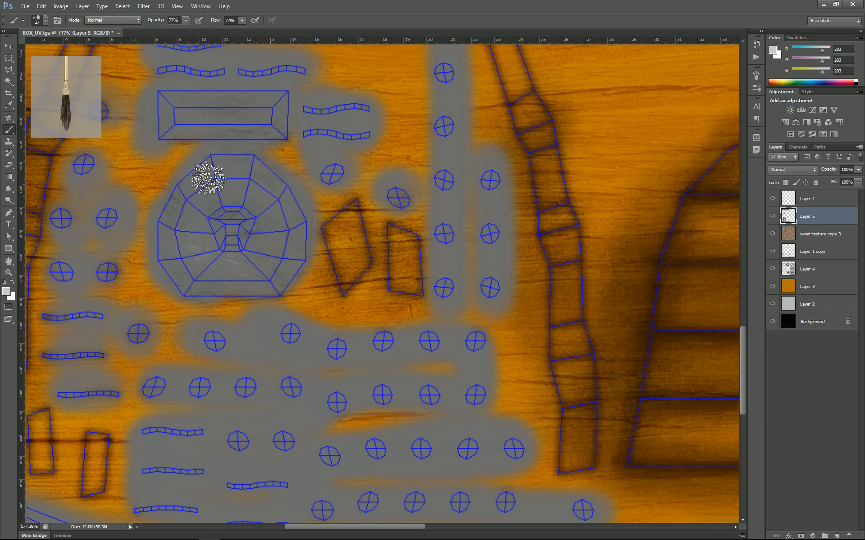
pyautogui.moveTo(286, 210)
pyautogui.mouseDown()
pyautogui.moveTo(269, 269)
pyautogui.moveTo(278, 216)
pyautogui.mouseUp()
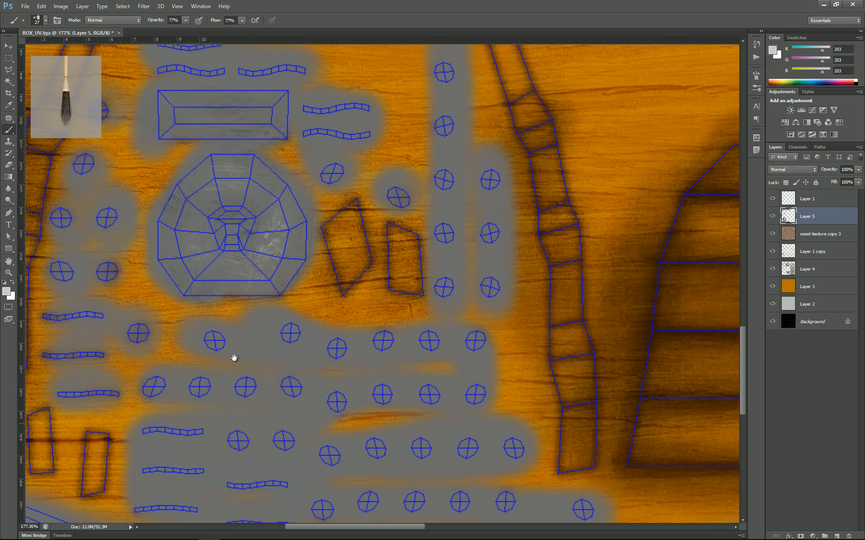
# Step: Paint light grey bristle highlights on the lower curved band, from its left end to the first segments past the joint
pyautogui.moveTo(234, 357); pyautogui.dragTo(338, 203)
pyautogui.moveTo(256, 247); pyautogui.dragTo(141, 345)
pyautogui.moveTo(148, 224)
pyautogui.mouseDown()
pyautogui.moveTo(163, 231)
pyautogui.moveTo(172, 258)
pyautogui.mouseUp()
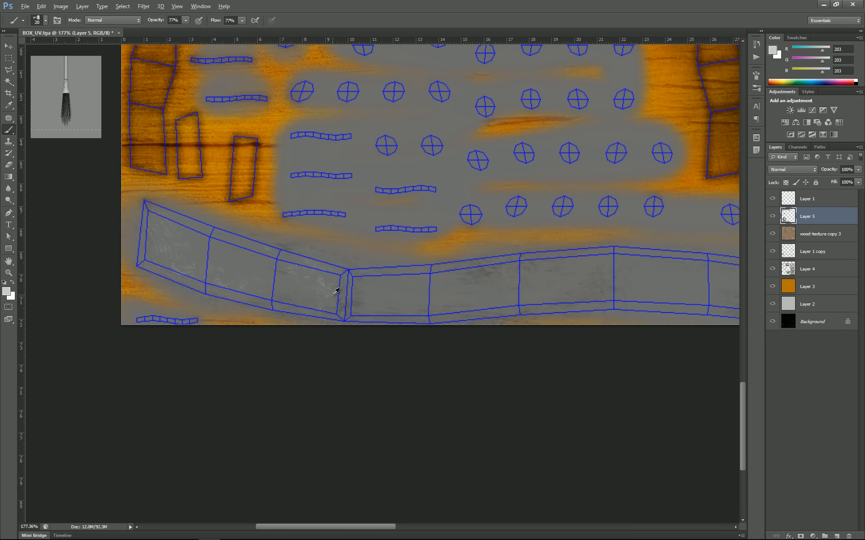
pyautogui.scroll(3, 336, 292)
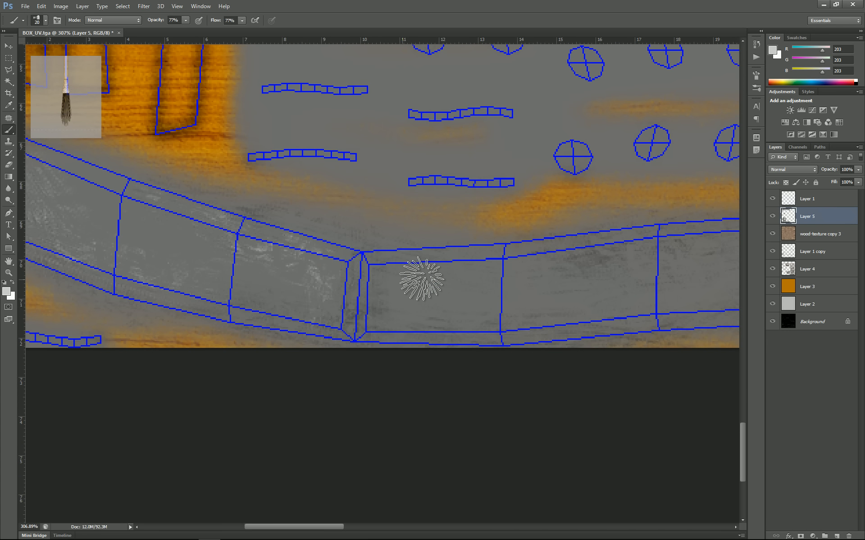
pyautogui.moveTo(421, 279); pyautogui.dragTo(195, 298)
pyautogui.moveTo(108, 264)
pyautogui.mouseDown()
pyautogui.moveTo(226, 315)
pyautogui.moveTo(122, 272)
pyautogui.moveTo(194, 291)
pyautogui.moveTo(420, 287)
pyautogui.moveTo(501, 240)
pyautogui.mouseUp()
pyautogui.moveTo(289, 308); pyautogui.dragTo(366, 283)
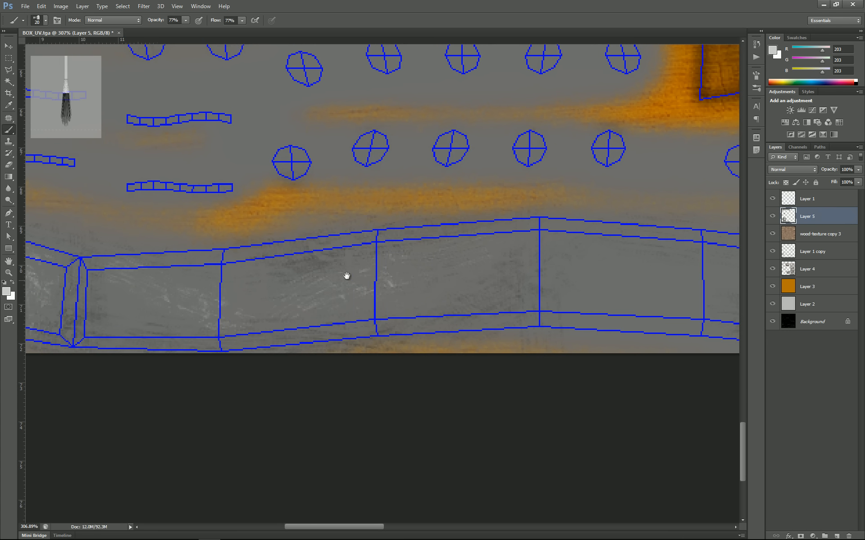
# Step: Add light grey bristle highlights to the central segments of the lower curved band
pyautogui.moveTo(551, 281); pyautogui.dragTo(313, 272)
pyautogui.moveTo(293, 229); pyautogui.dragTo(365, 310)
pyautogui.moveTo(265, 228)
pyautogui.mouseDown()
pyautogui.moveTo(352, 277)
pyautogui.moveTo(409, 280)
pyautogui.mouseUp()
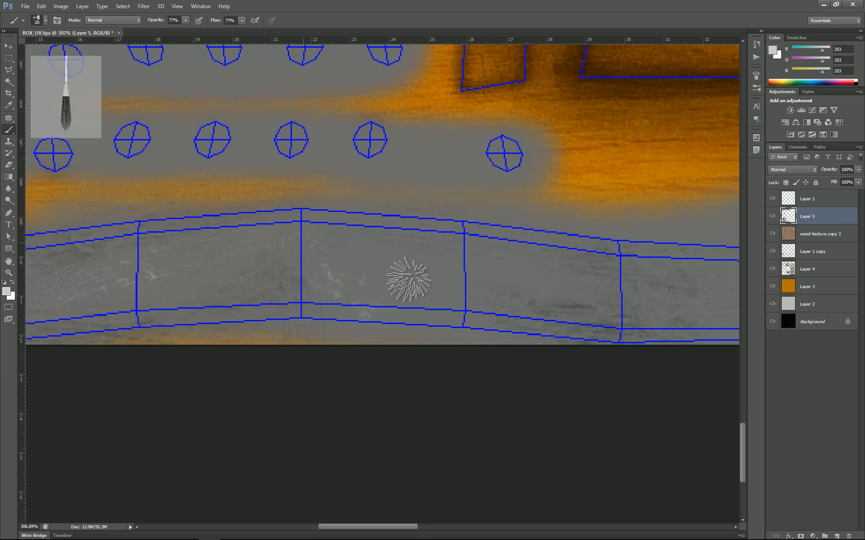
pyautogui.moveTo(309, 216); pyautogui.dragTo(505, 283)
pyautogui.moveTo(575, 297); pyautogui.dragTo(308, 295)
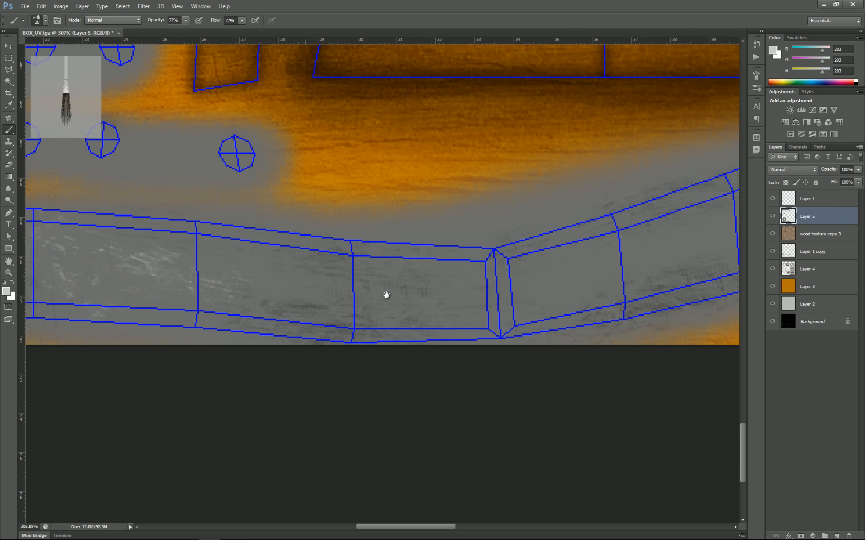
# Step: Reduce the brush size to 16 and paint light grey highlights on the right-hand segments of the lower curved band
pyautogui.moveTo(468, 318)
pyautogui.mouseDown()
pyautogui.moveTo(486, 284)
pyautogui.moveTo(334, 315)
pyautogui.moveTo(261, 283)
pyautogui.mouseUp()
pyautogui.moveTo(588, 251); pyautogui.dragTo(322, 328)
pyautogui.moveTo(231, 338)
pyautogui.mouseDown()
pyautogui.moveTo(401, 291)
pyautogui.moveTo(383, 297)
pyautogui.moveTo(538, 240)
pyautogui.moveTo(553, 254)
pyautogui.moveTo(557, 232)
pyautogui.moveTo(570, 298)
pyautogui.moveTo(571, 274)
pyautogui.mouseUp()
pyautogui.keyDown('alt'); pyautogui.rightClick(552, 257); pyautogui.keyUp('alt')
pyautogui.moveTo(575, 321)
pyautogui.mouseDown()
pyautogui.moveTo(500, 330)
pyautogui.moveTo(602, 304)
pyautogui.moveTo(480, 335)
pyautogui.moveTo(596, 326)
pyautogui.moveTo(505, 338)
pyautogui.mouseUp()
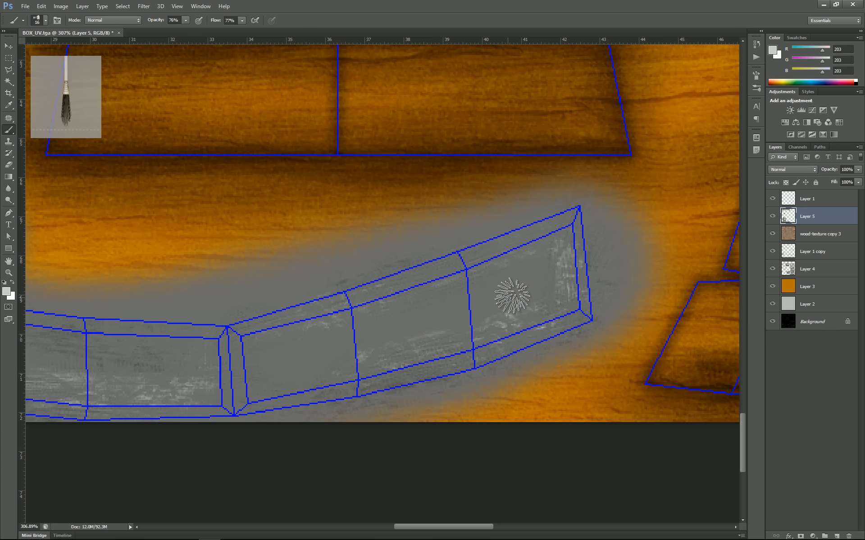
# Step: Paint light grey bristle highlights on the left-hand segments of the upper curved band, up to its first joint
pyautogui.scroll(-5, 546, 276)
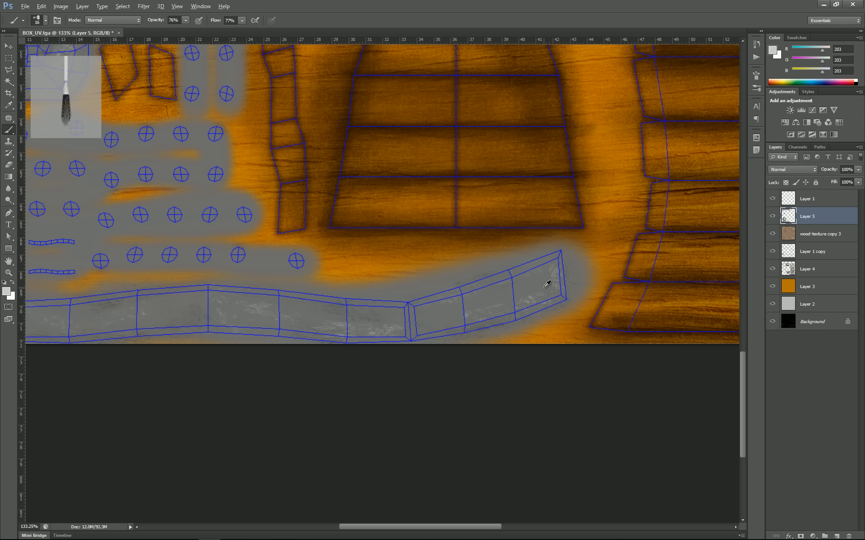
pyautogui.scroll(-3, 546, 282)
pyautogui.moveTo(239, 207); pyautogui.dragTo(363, 388)
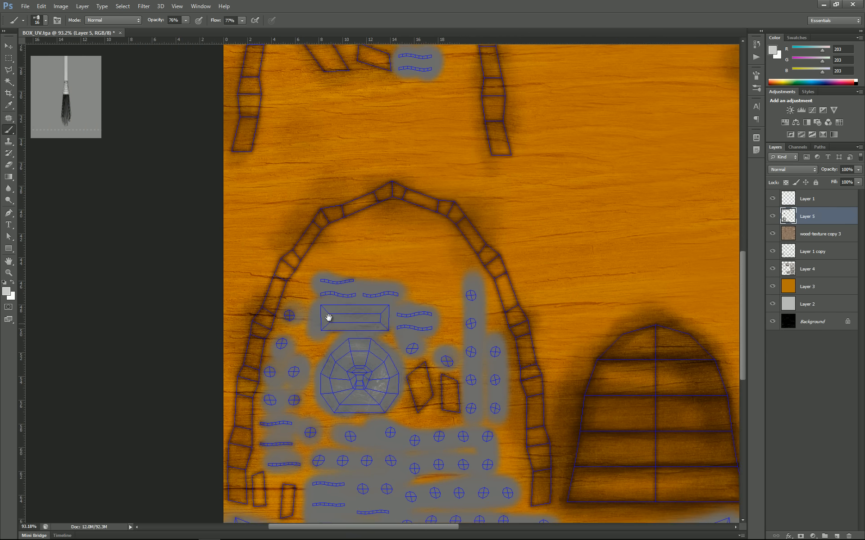
pyautogui.scroll(6, 344, 335)
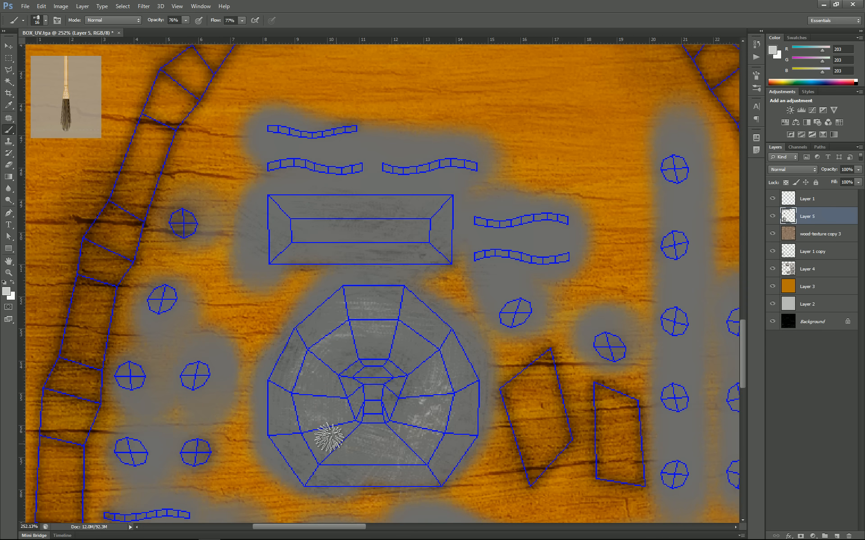
pyautogui.scroll(-3, 384, 275)
pyautogui.moveTo(404, 223); pyautogui.dragTo(371, 378)
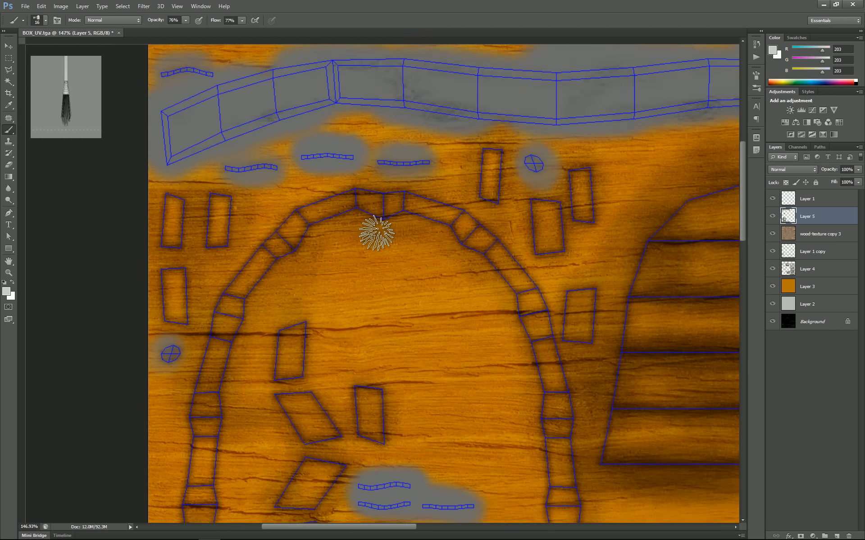
pyautogui.moveTo(376, 233); pyautogui.dragTo(382, 357)
pyautogui.scroll(4, 234, 269)
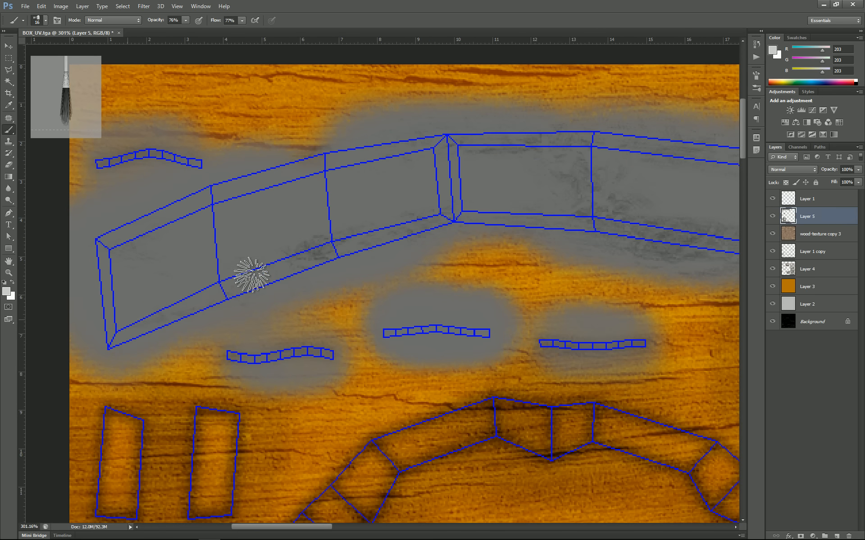
pyautogui.moveTo(251, 275)
pyautogui.mouseDown()
pyautogui.moveTo(347, 223)
pyautogui.moveTo(215, 296)
pyautogui.moveTo(278, 252)
pyautogui.moveTo(222, 221)
pyautogui.moveTo(104, 247)
pyautogui.moveTo(143, 240)
pyautogui.mouseUp()
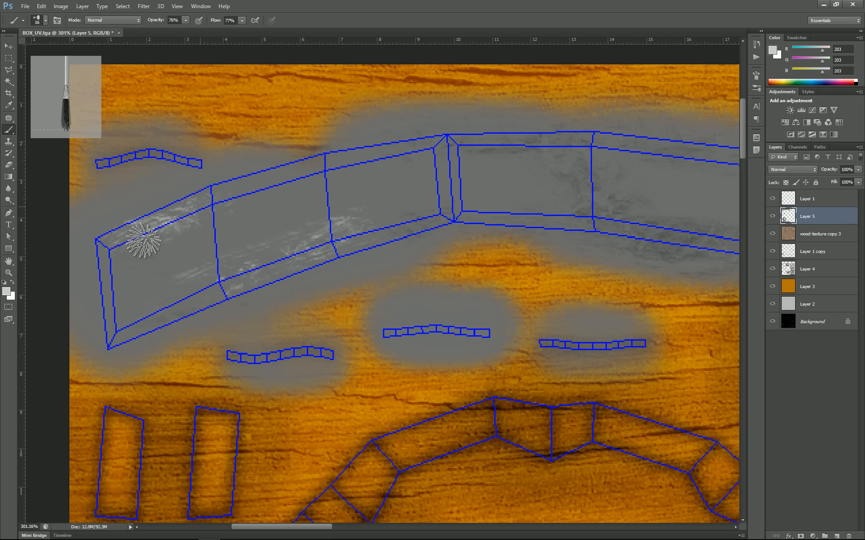
pyautogui.moveTo(125, 271); pyautogui.dragTo(136, 287)
pyautogui.moveTo(452, 143)
pyautogui.mouseDown()
pyautogui.moveTo(445, 203)
pyautogui.moveTo(413, 215)
pyautogui.moveTo(448, 189)
pyautogui.mouseUp()
# Step: Add light grey bristle highlights along the upper edge and central divider of the upper band's middle section
pyautogui.moveTo(651, 198)
pyautogui.mouseDown()
pyautogui.moveTo(350, 207)
pyautogui.moveTo(350, 191)
pyautogui.mouseUp()
pyautogui.moveTo(490, 151)
pyautogui.mouseDown()
pyautogui.moveTo(539, 169)
pyautogui.moveTo(601, 212)
pyautogui.moveTo(589, 174)
pyautogui.mouseUp()
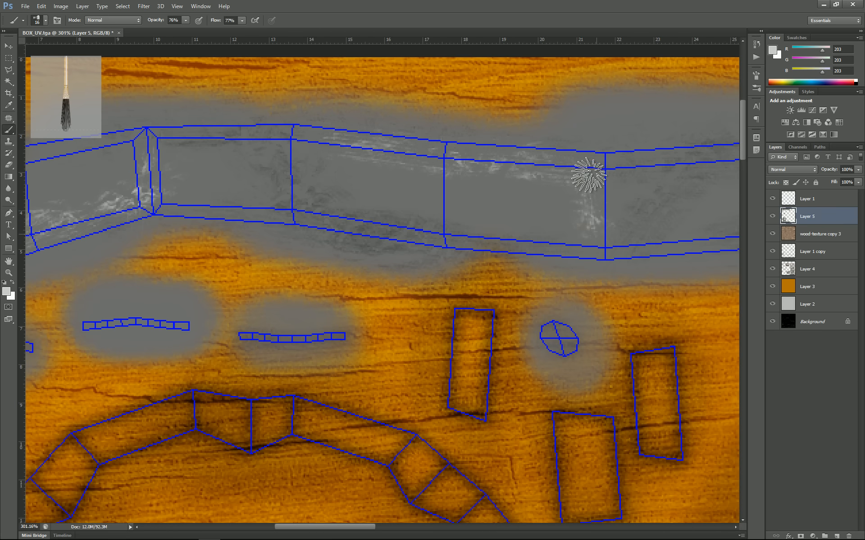
pyautogui.moveTo(726, 189)
pyautogui.mouseDown()
pyautogui.moveTo(419, 219)
pyautogui.moveTo(421, 231)
pyautogui.mouseUp()
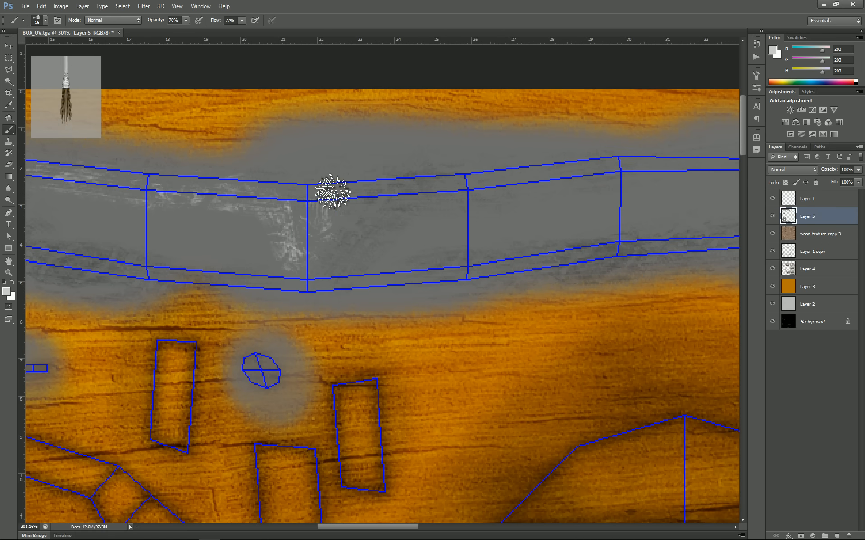
# Step: Paint light grey bristle highlights on the upper curved band, from right of its centre to its right end
pyautogui.moveTo(633, 193); pyautogui.dragTo(363, 215)
pyautogui.moveTo(469, 202)
pyautogui.mouseDown()
pyautogui.moveTo(420, 184)
pyautogui.moveTo(405, 247)
pyautogui.moveTo(406, 199)
pyautogui.moveTo(365, 185)
pyautogui.mouseUp()
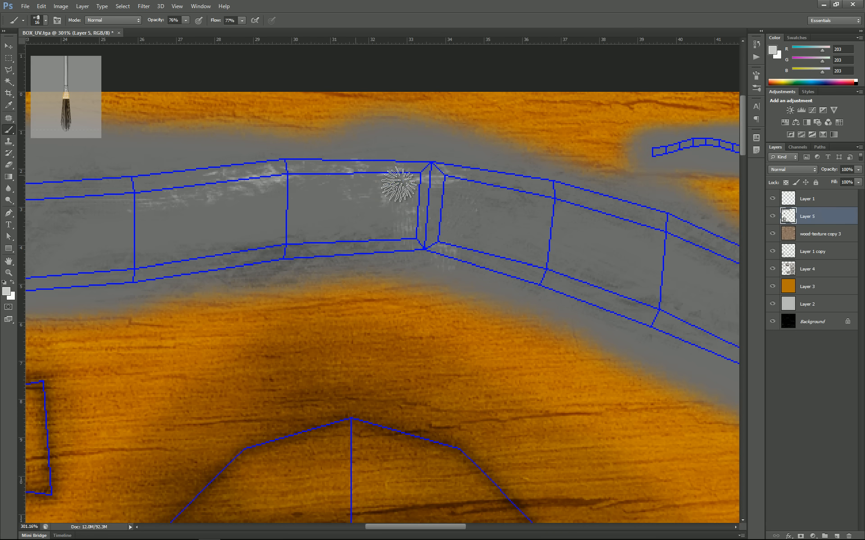
pyautogui.moveTo(521, 241); pyautogui.dragTo(398, 210)
pyautogui.moveTo(352, 228)
pyautogui.mouseDown()
pyautogui.moveTo(410, 222)
pyautogui.moveTo(616, 233)
pyautogui.moveTo(623, 291)
pyautogui.moveTo(636, 295)
pyautogui.mouseUp()
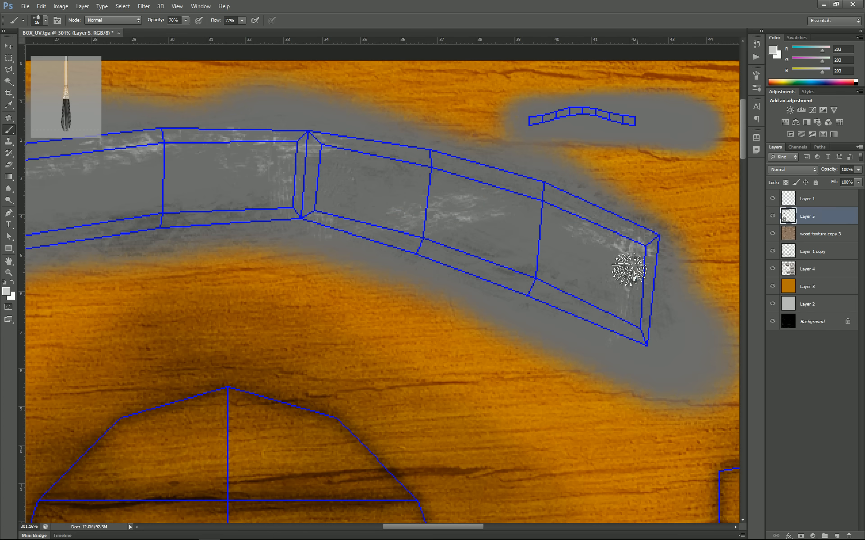
# Step: Save the layered texture as the Photoshop PSD file BOX_UV in the images folder
pyautogui.scroll(-6, 404, 343)
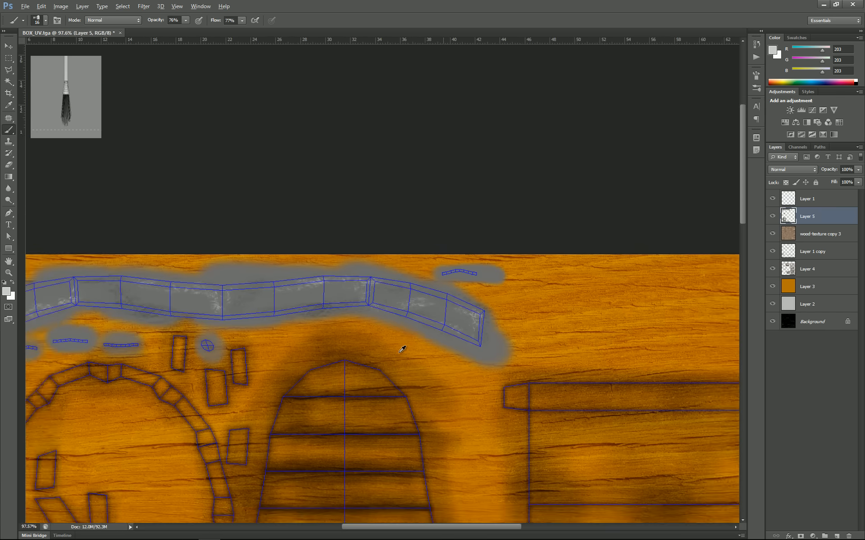
pyautogui.scroll(-1, 402, 349)
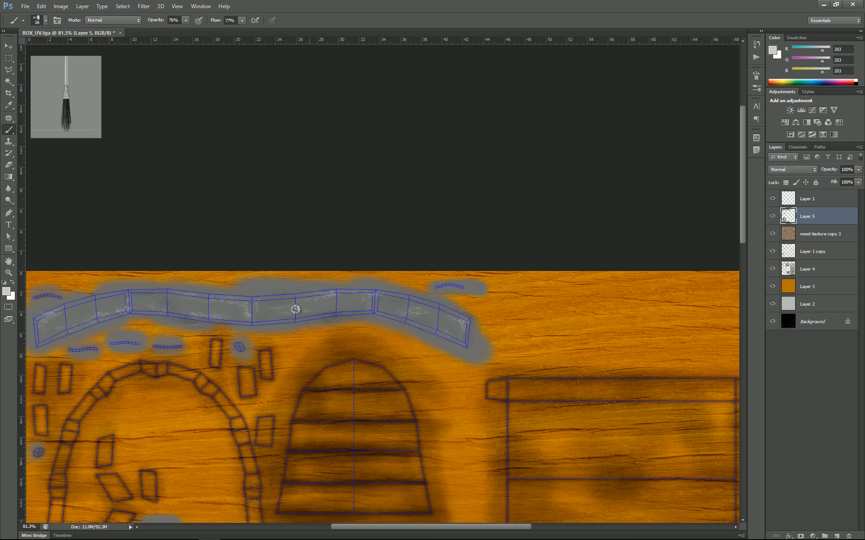
pyautogui.moveTo(280, 354); pyautogui.dragTo(415, 262)
pyautogui.moveTo(426, 347); pyautogui.dragTo(430, 300)
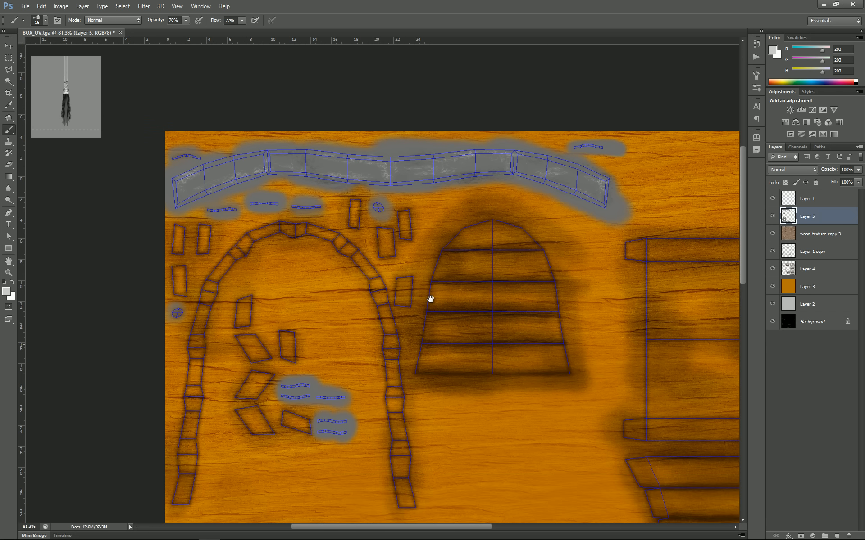
pyautogui.scroll(-3, 531, 324)
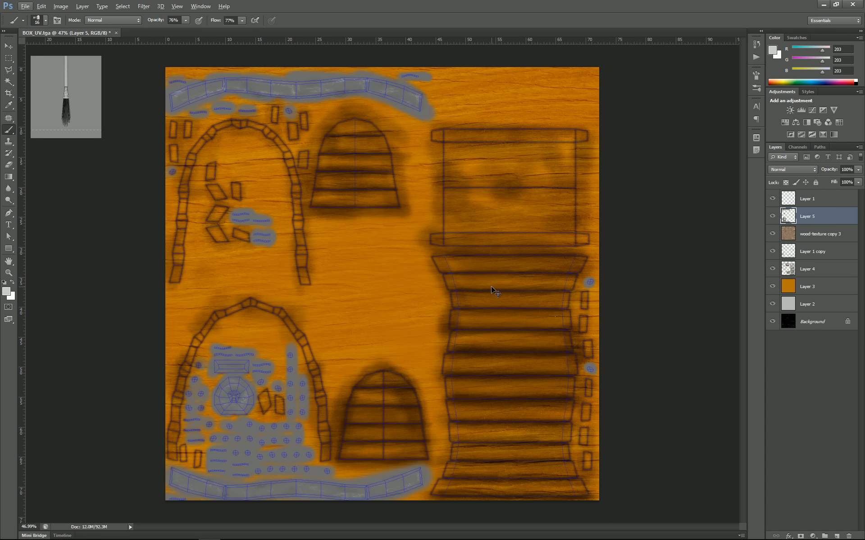
pyautogui.hotkey('ctrl', 'shift', 's')
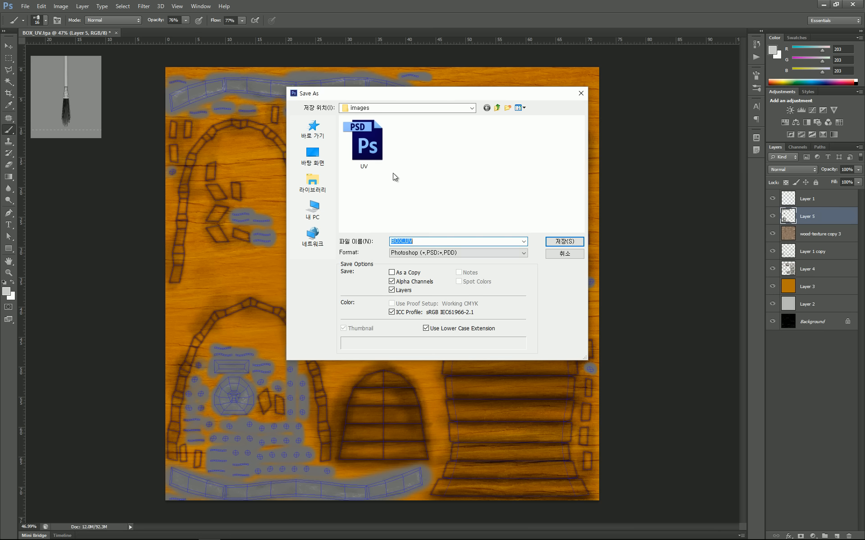
pyautogui.click(555, 242)
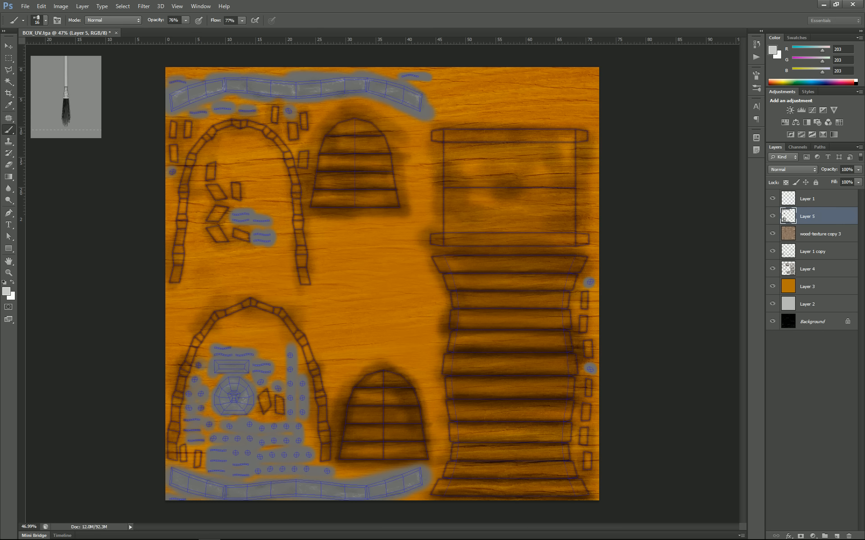
# Step: Switch to 3ds Max and dismiss its welcome screen
pyautogui.click(822, 3)
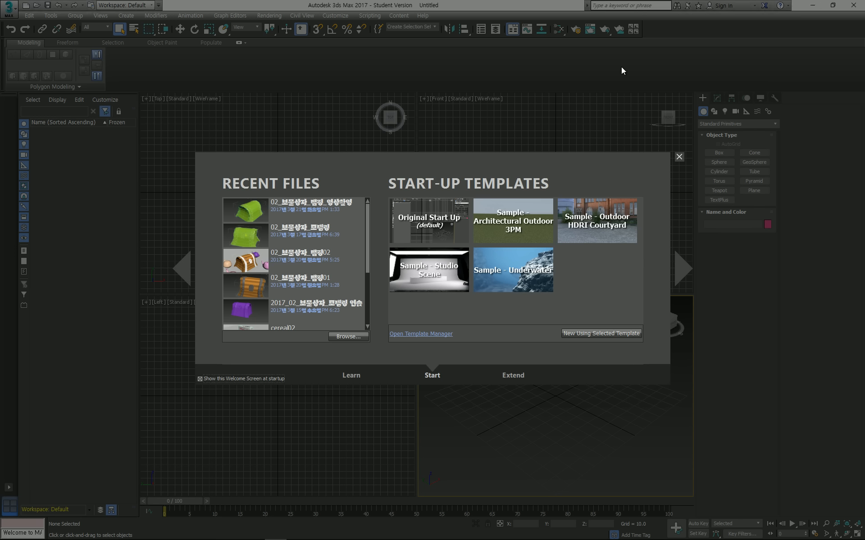
pyautogui.click(680, 158)
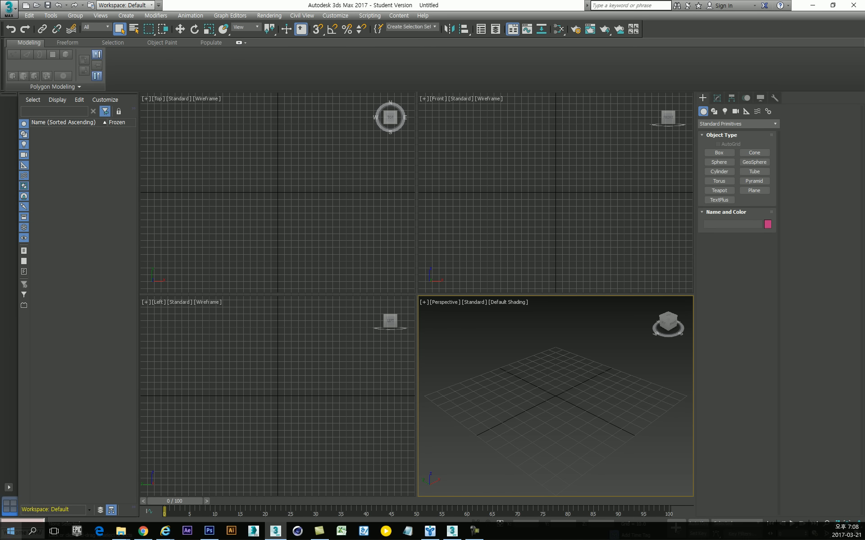
# Step: Open the scene 02_보물상자_맵핑_영상촬영 in 3ds Max from the scenes folder of the 02_보물상자 project
pyautogui.moveTo(119, 535)
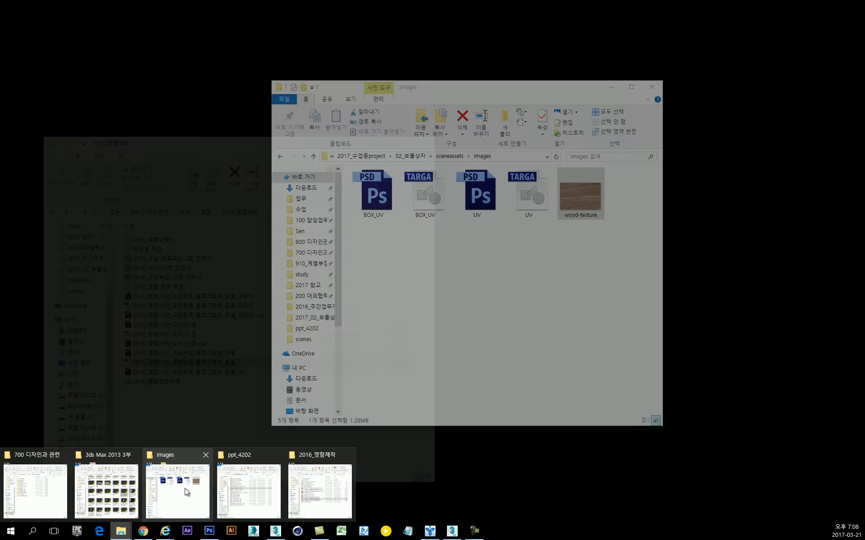
pyautogui.click(185, 488)
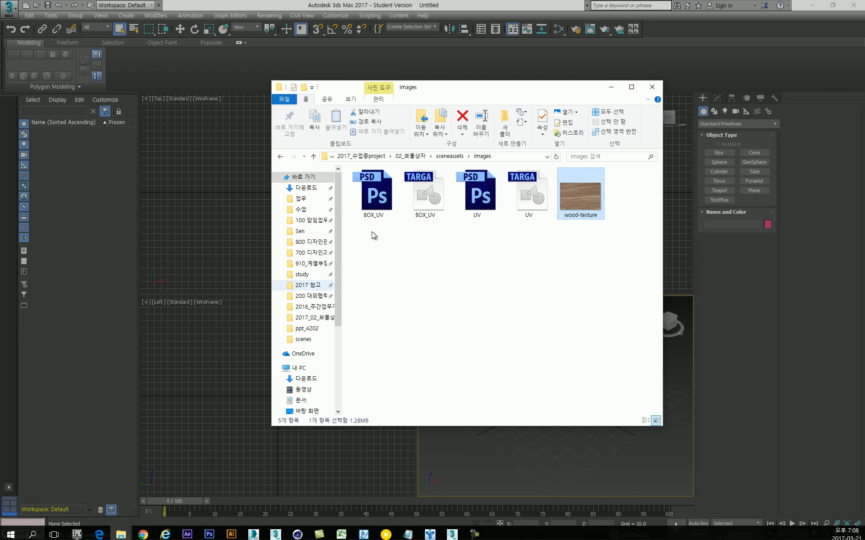
pyautogui.press('BackSpace')
pyautogui.press('BackSpace')
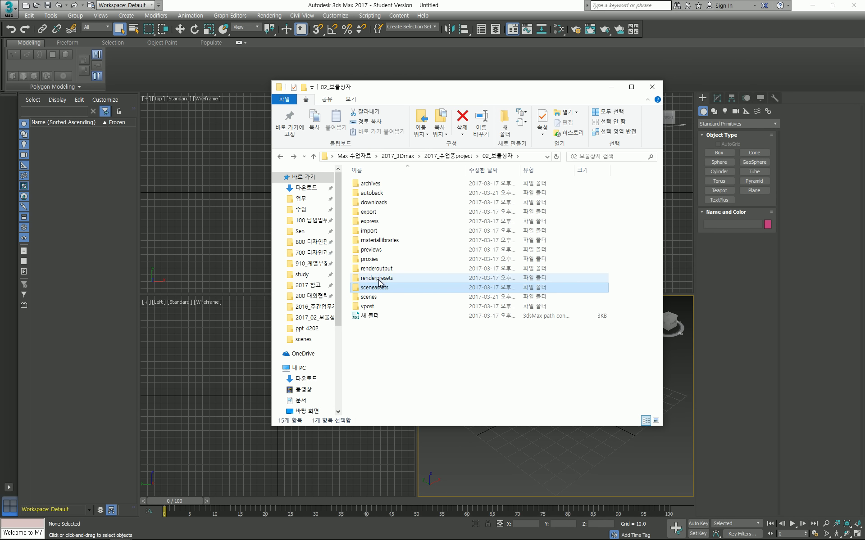
pyautogui.doubleClick(374, 296)
pyautogui.moveTo(396, 185); pyautogui.dragTo(546, 459)
pyautogui.moveTo(497, 470); pyautogui.dragTo(608, 95)
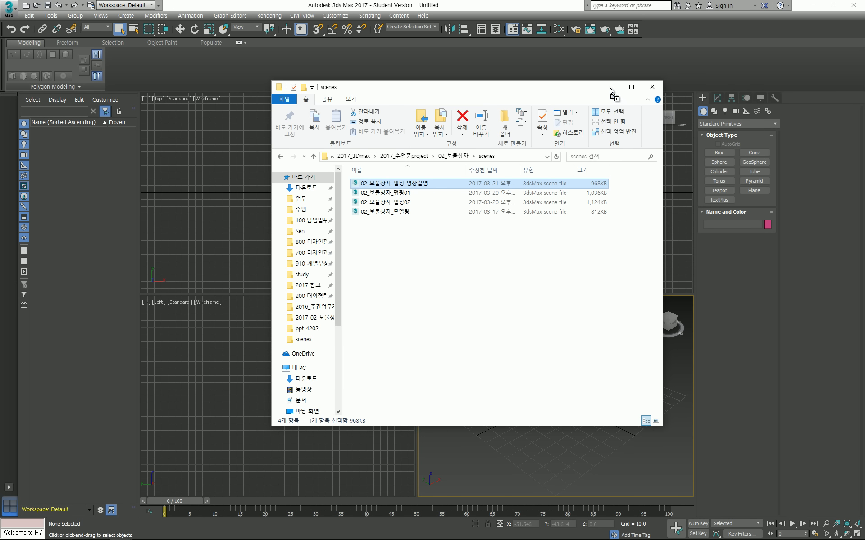
pyautogui.moveTo(732, 88); pyautogui.dragTo(726, 78)
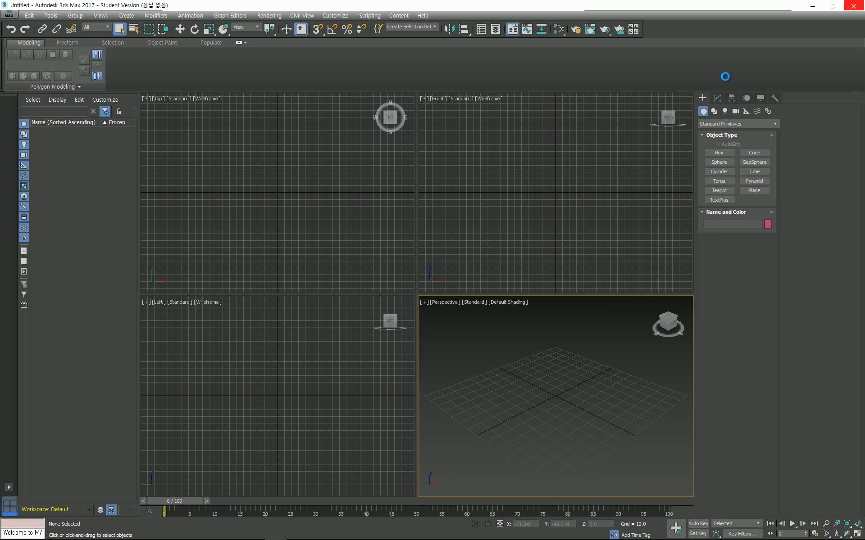
# Step: Maximize the Perspective viewport on the loaded chest model
pyautogui.moveTo(557, 386); pyautogui.dragTo(582, 409)
pyautogui.hotkey('alt', 'w')
pyautogui.moveTo(434, 351); pyautogui.dragTo(404, 329)
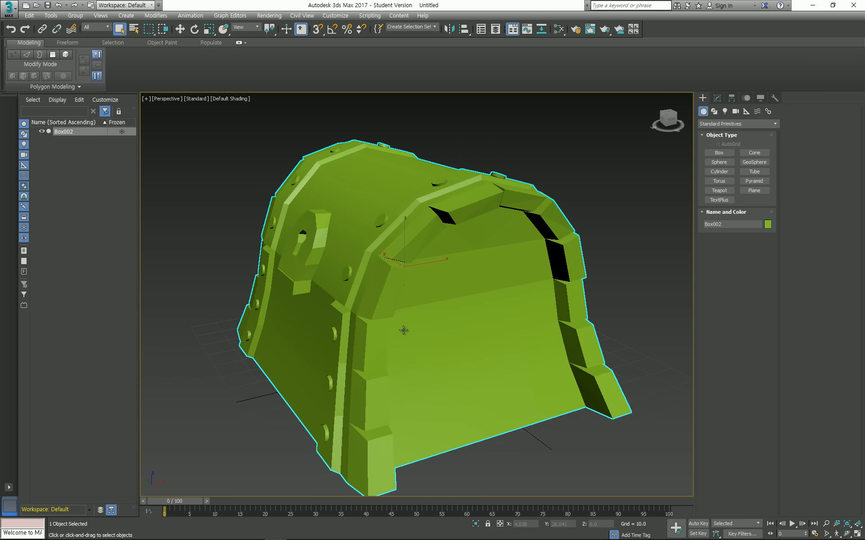
# Step: Open the Slate Material Editor and set the production renderer to NVIDIA mental ray
pyautogui.press('m')
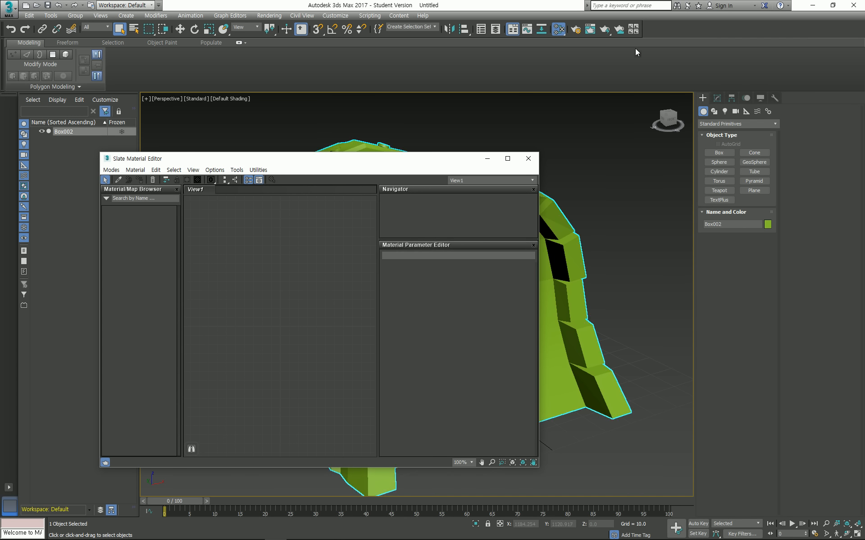
pyautogui.click(575, 30)
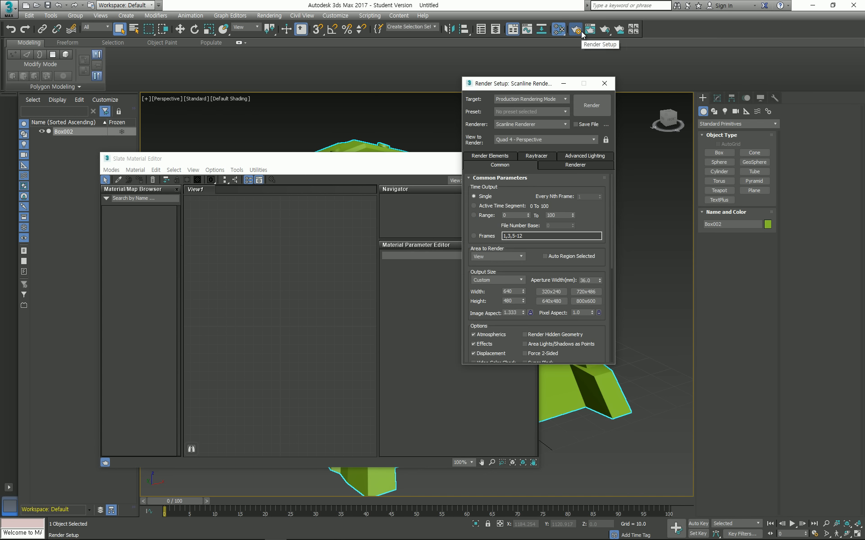
pyautogui.click(534, 124)
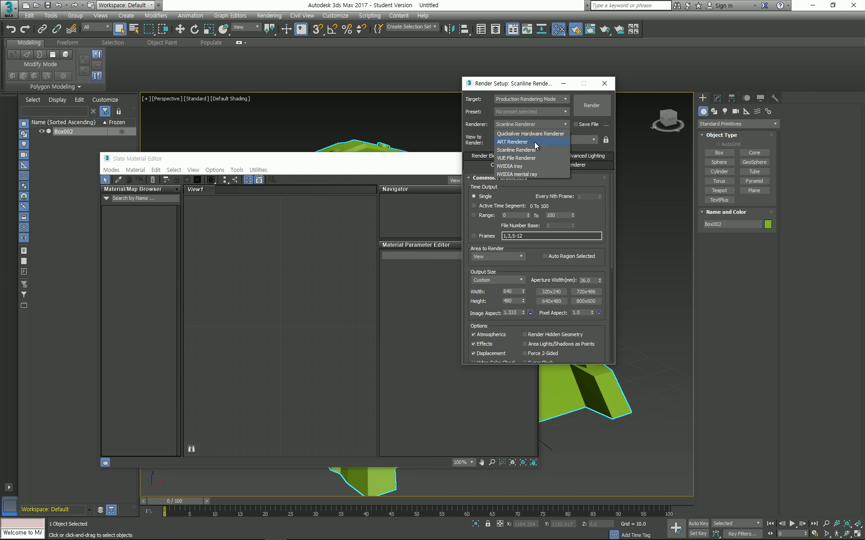
pyautogui.click(522, 175)
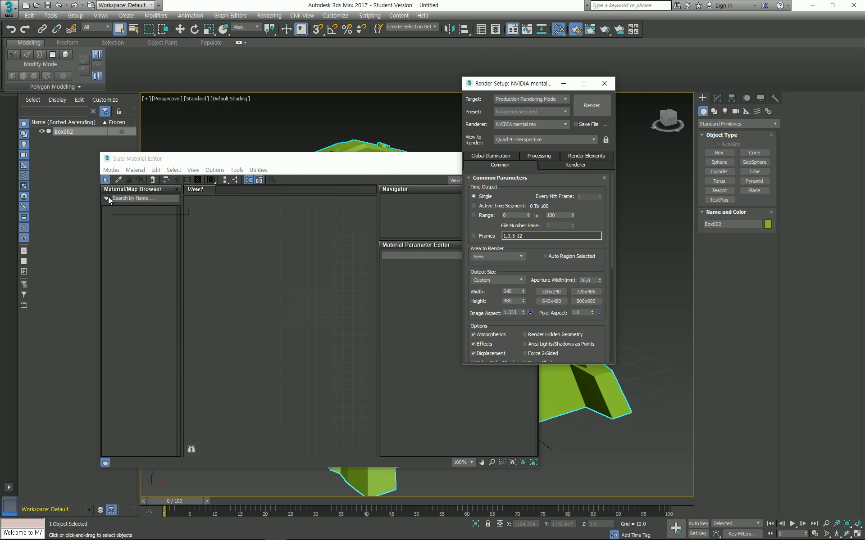
# Step: Show incompatible entries in the material browser, and add a mental ray Arch & Design material to View1 with its parameters open
pyautogui.click(108, 196)
pyautogui.click(106, 198)
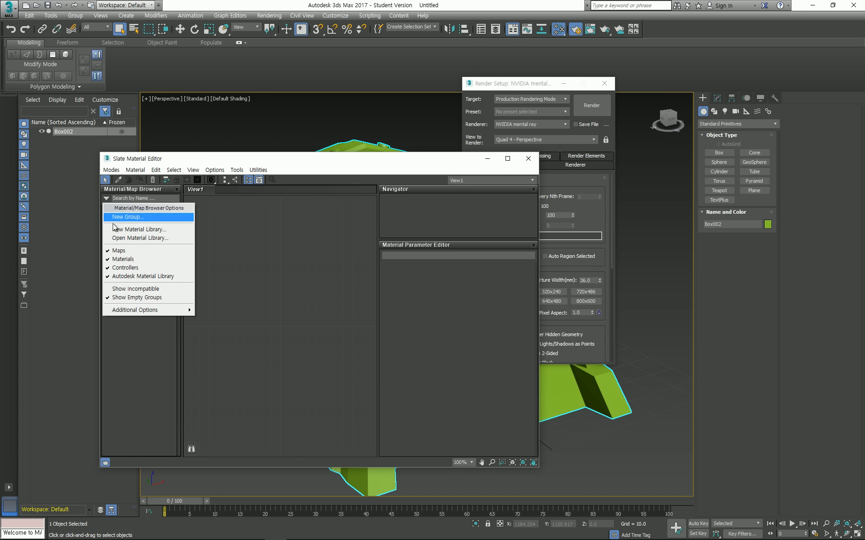
pyautogui.click(137, 289)
pyautogui.click(128, 255)
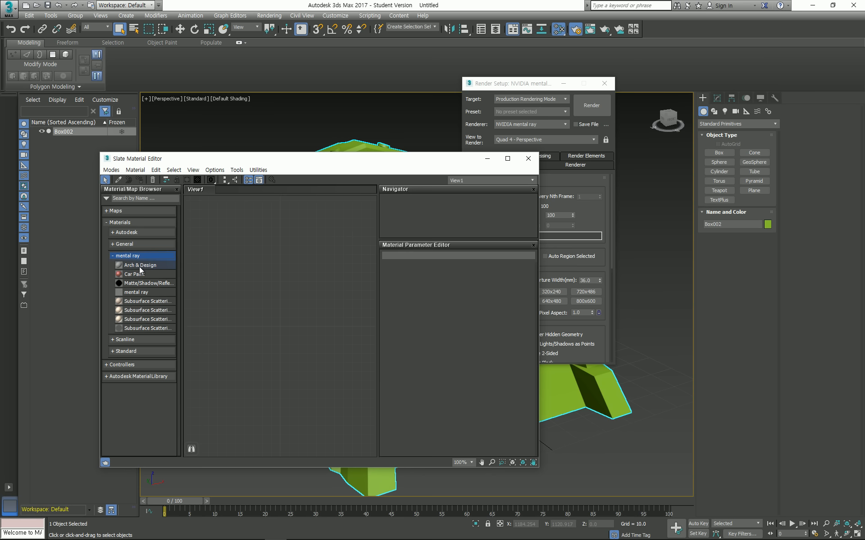
pyautogui.moveTo(140, 270); pyautogui.dragTo(255, 223)
pyautogui.doubleClick(254, 223)
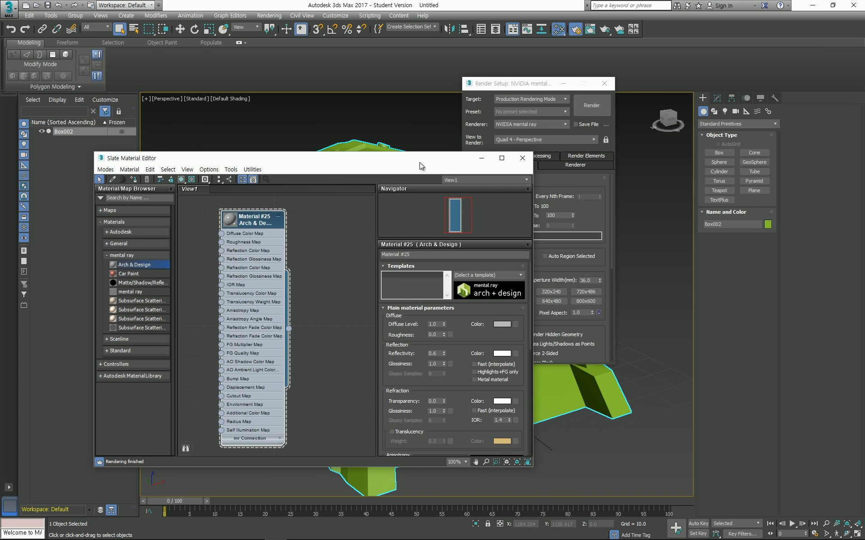
# Step: Load BOX_UV.psd from the images folder with collapsed layers as a Bitmap in the material's diffuse color map
pyautogui.moveTo(420, 162); pyautogui.dragTo(170, 133)
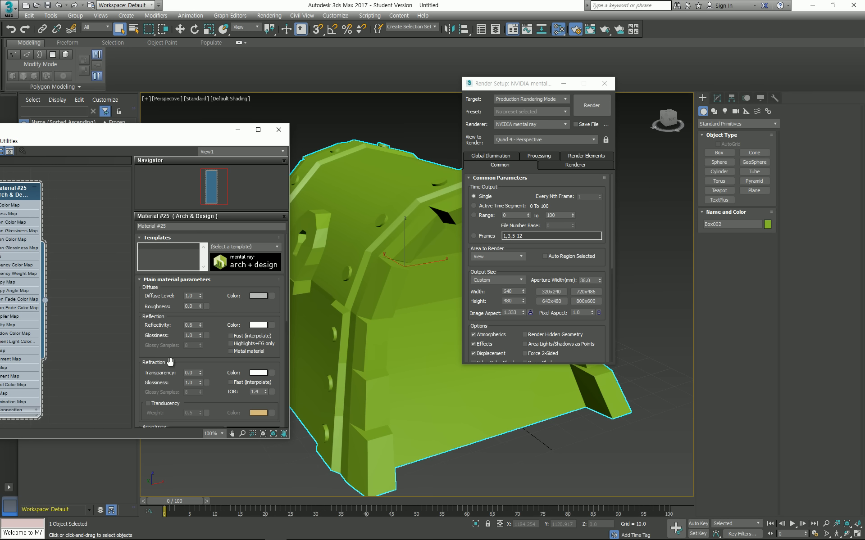
pyautogui.click(272, 296)
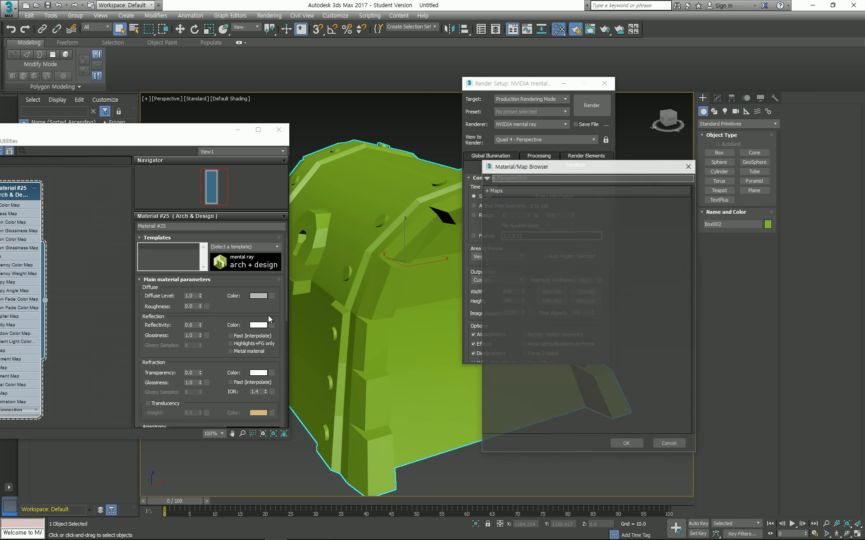
pyautogui.click(486, 190)
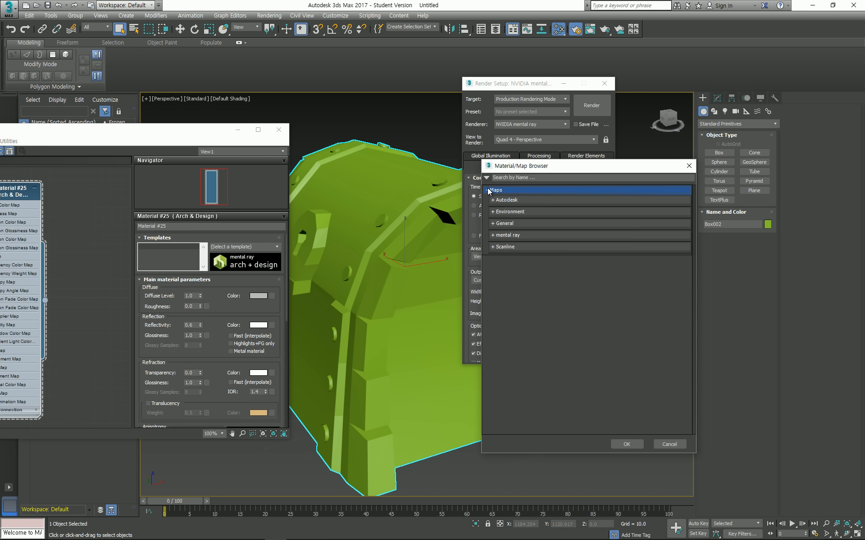
pyautogui.click(503, 224)
pyautogui.doubleClick(512, 233)
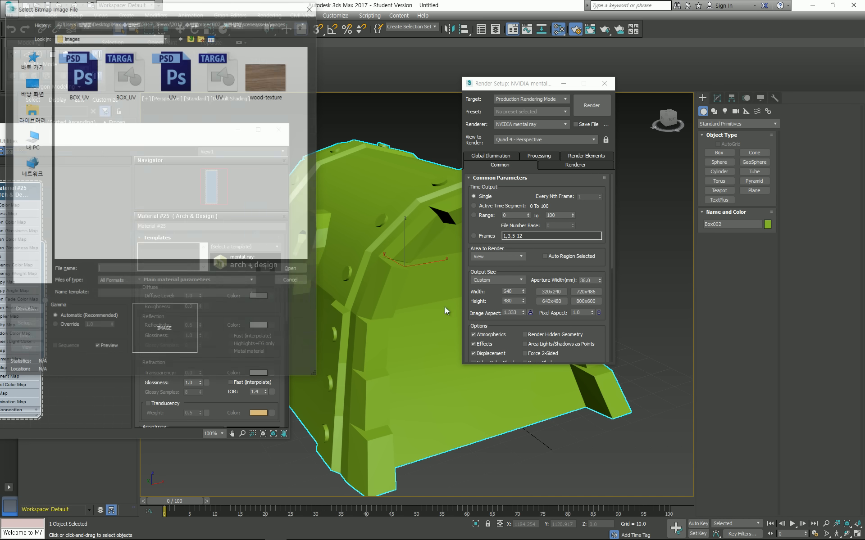
pyautogui.click(79, 102)
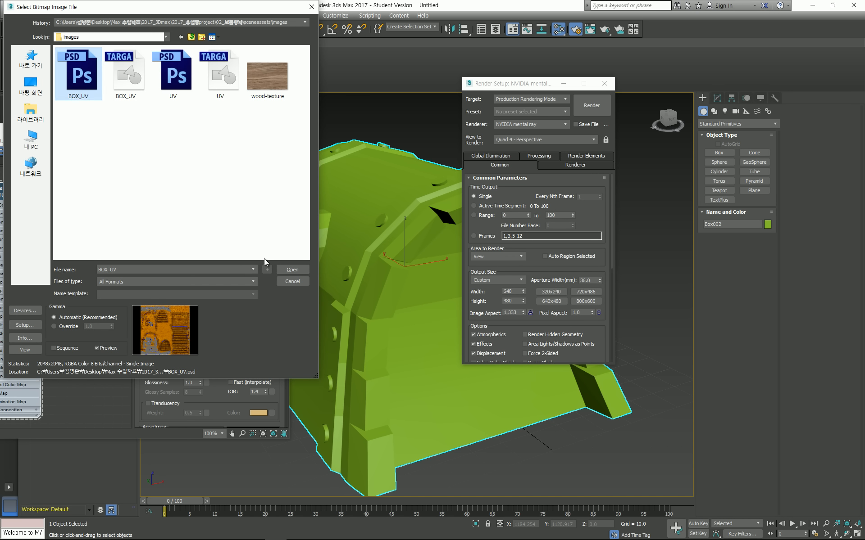
pyautogui.click(292, 269)
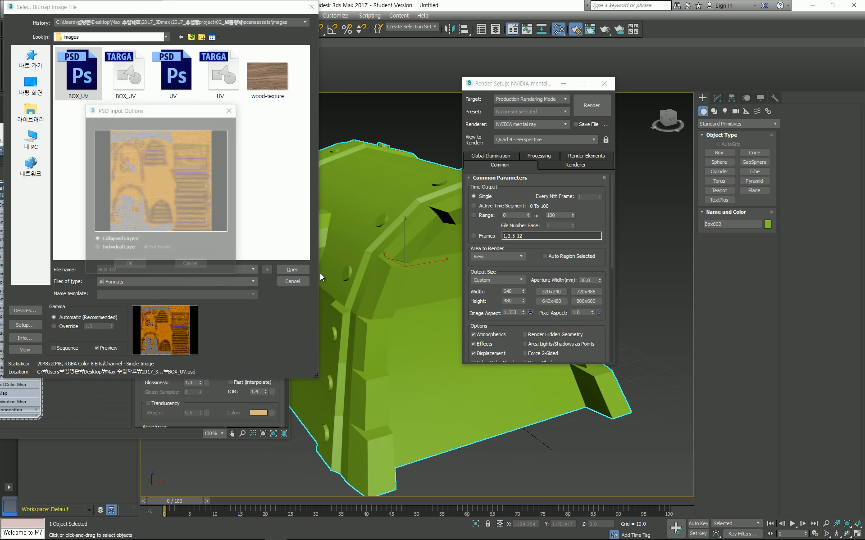
pyautogui.click(139, 266)
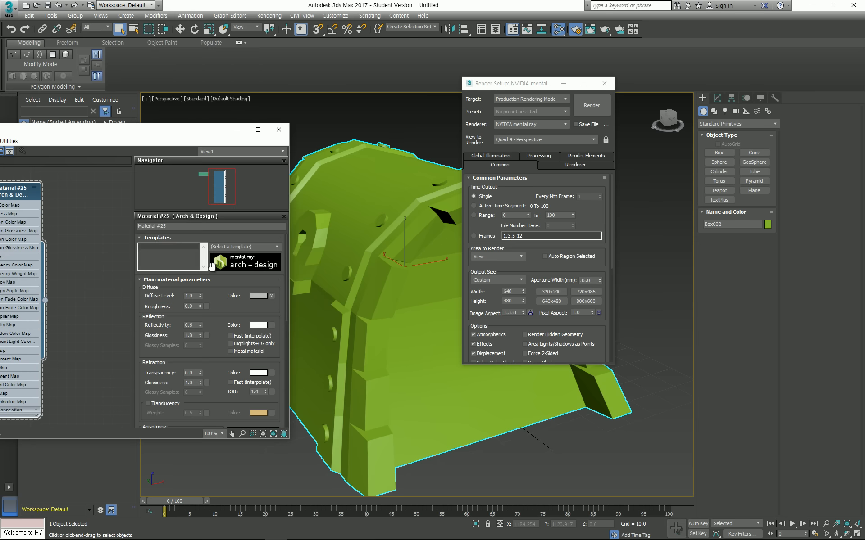
# Step: Assign the Arch & Design material to the chest and show it shaded in the viewport
pyautogui.moveTo(189, 130); pyautogui.dragTo(439, 233)
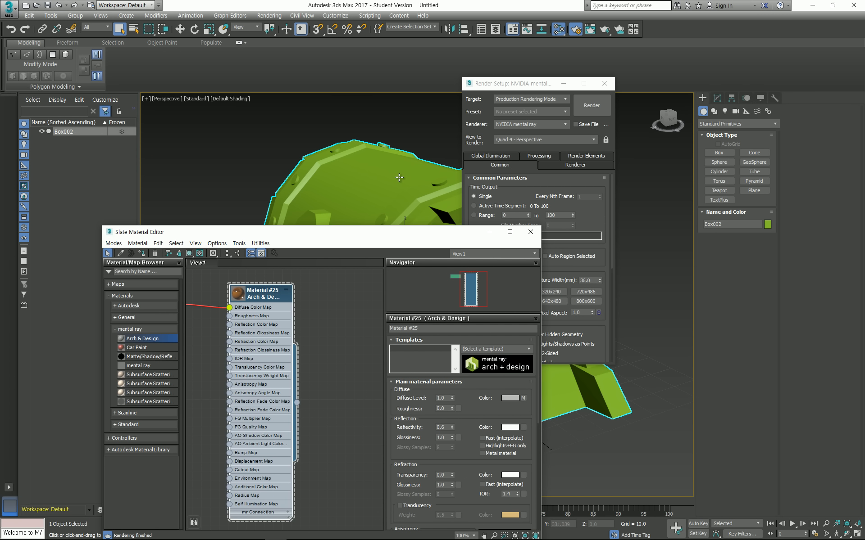
pyautogui.click(199, 254)
pyautogui.click(189, 254)
pyautogui.click(142, 254)
pyautogui.click(490, 232)
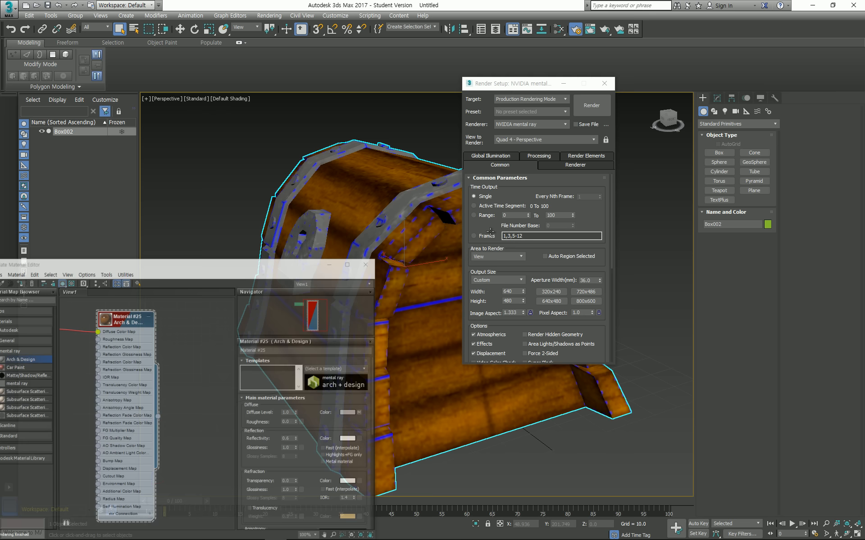
# Step: Switch to Photoshop, hide the blue UV lines of Layer 1, and save BOX_UV.psd
pyautogui.moveTo(317, 290); pyautogui.dragTo(365, 259)
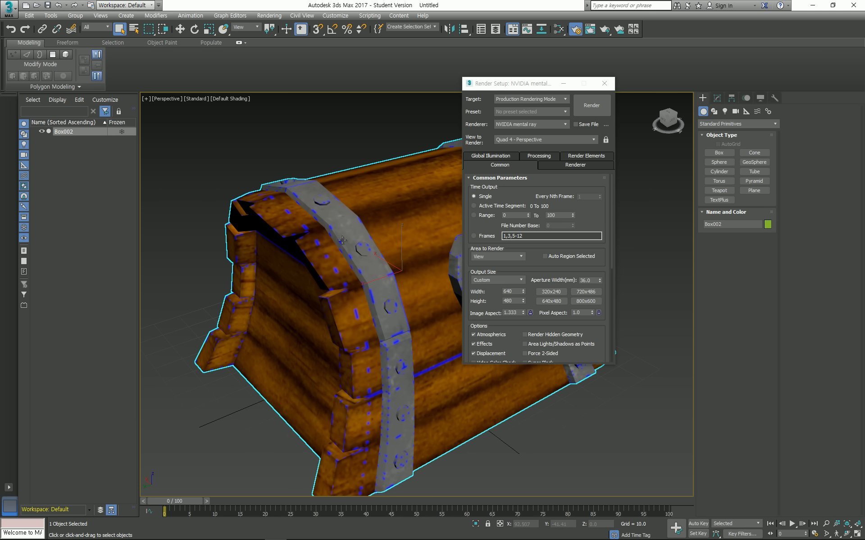
pyautogui.moveTo(287, 538)
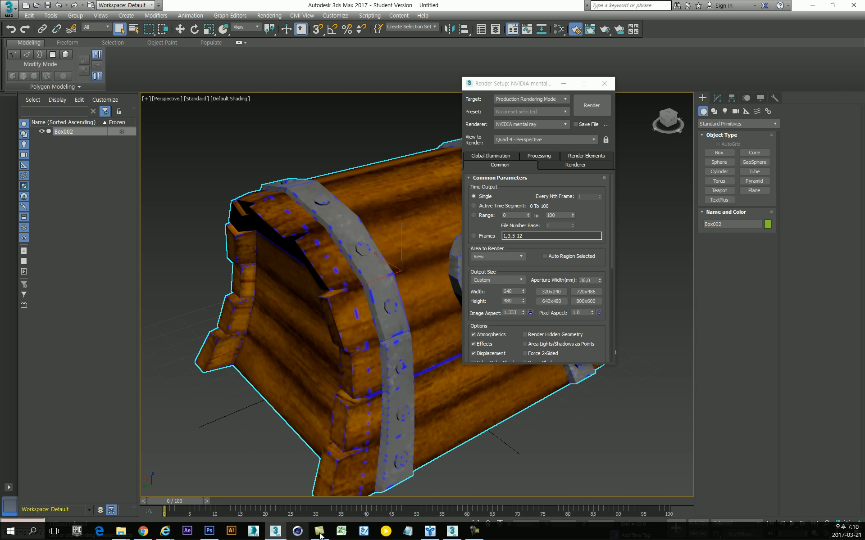
pyautogui.click(209, 531)
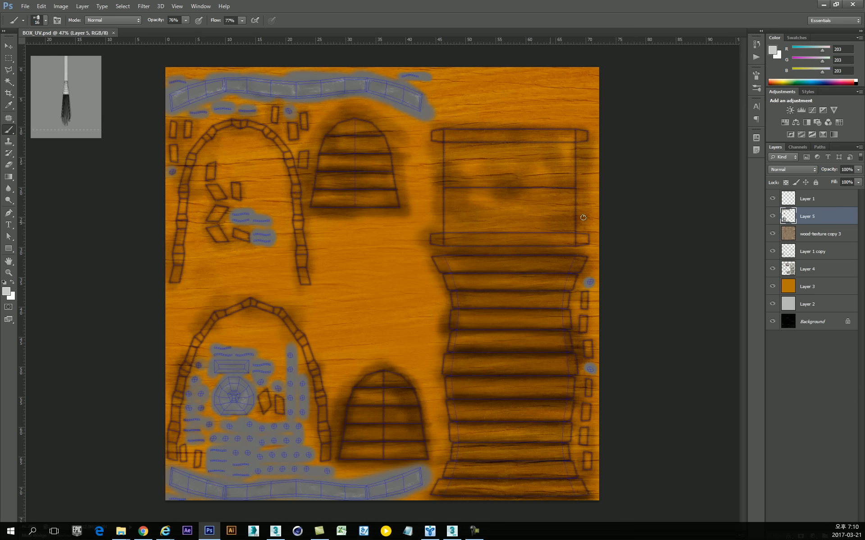
pyautogui.click(772, 198)
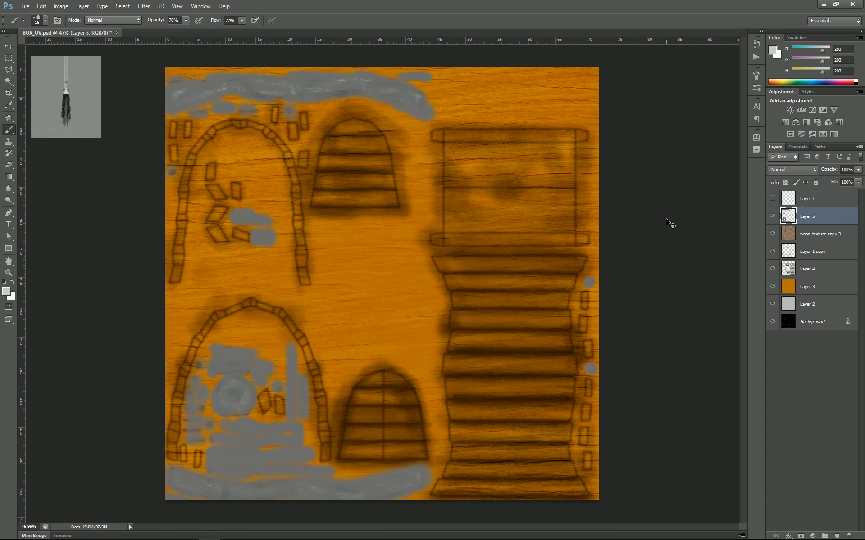
pyautogui.hotkey('ctrl', 's')
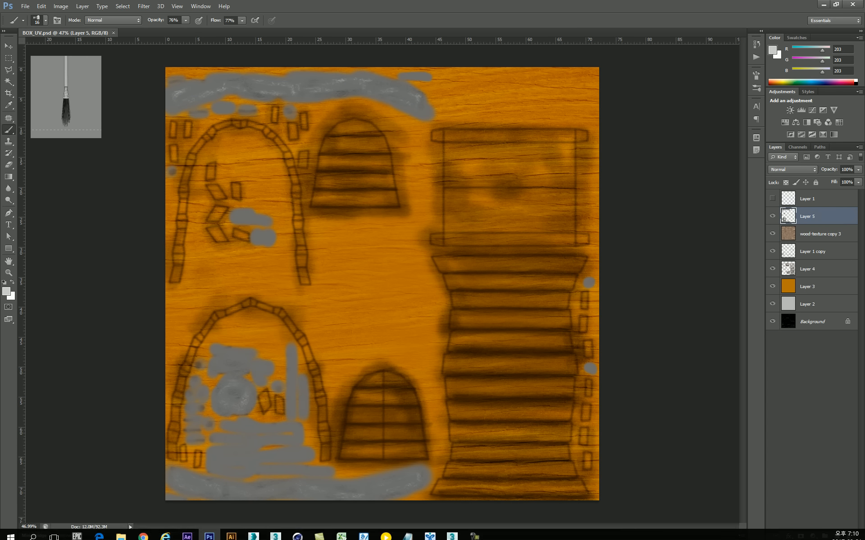
# Step: Switch back to 3ds Max and reload the BOX_UV.psd bitmap used by the chest material's diffuse map
pyautogui.click(273, 499)
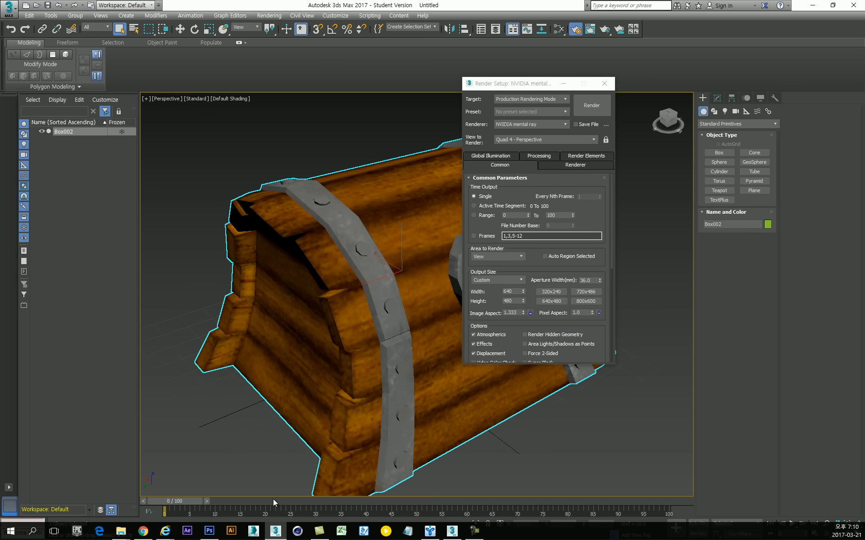
pyautogui.moveTo(336, 310); pyautogui.dragTo(307, 318)
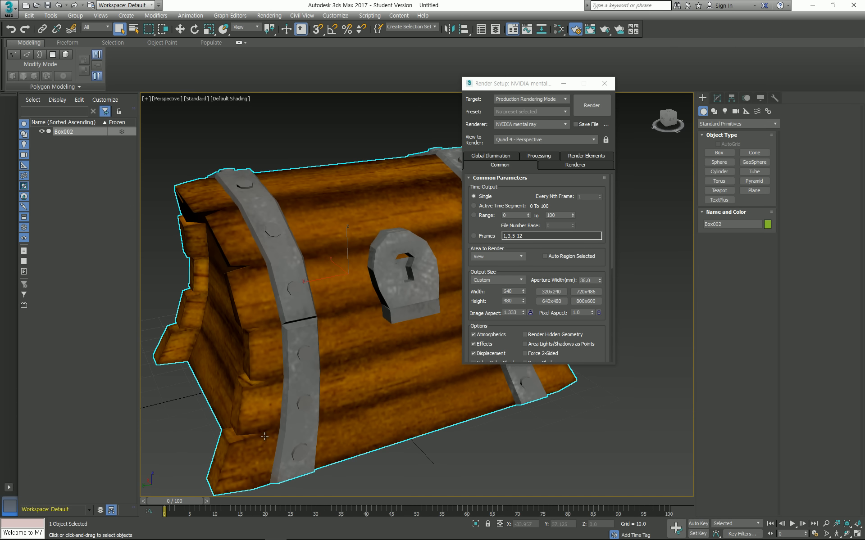
pyautogui.press('m')
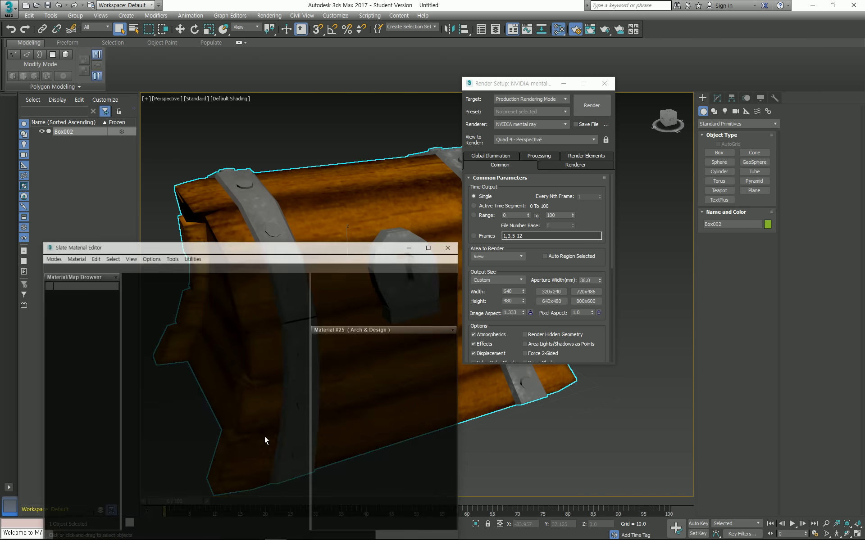
pyautogui.moveTo(330, 242); pyautogui.dragTo(298, 109)
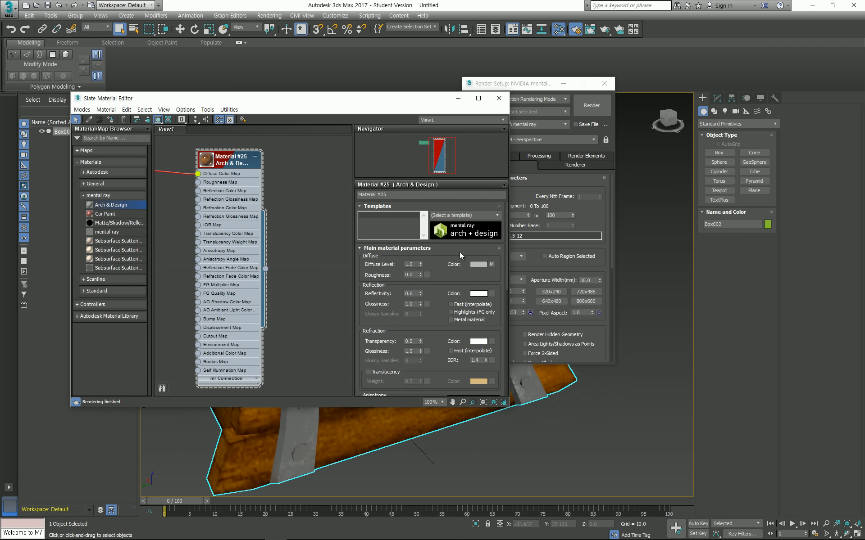
pyautogui.click(493, 265)
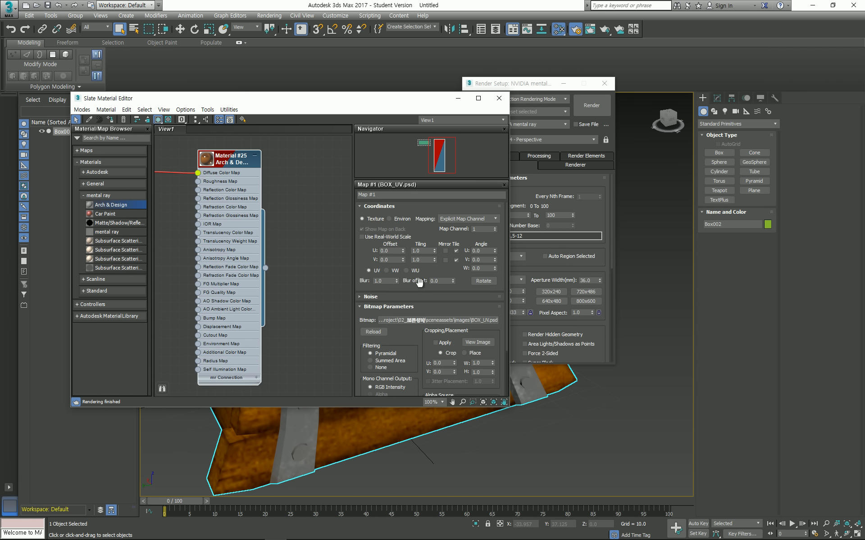
pyautogui.moveTo(192, 205); pyautogui.dragTo(254, 211)
pyautogui.click(190, 173)
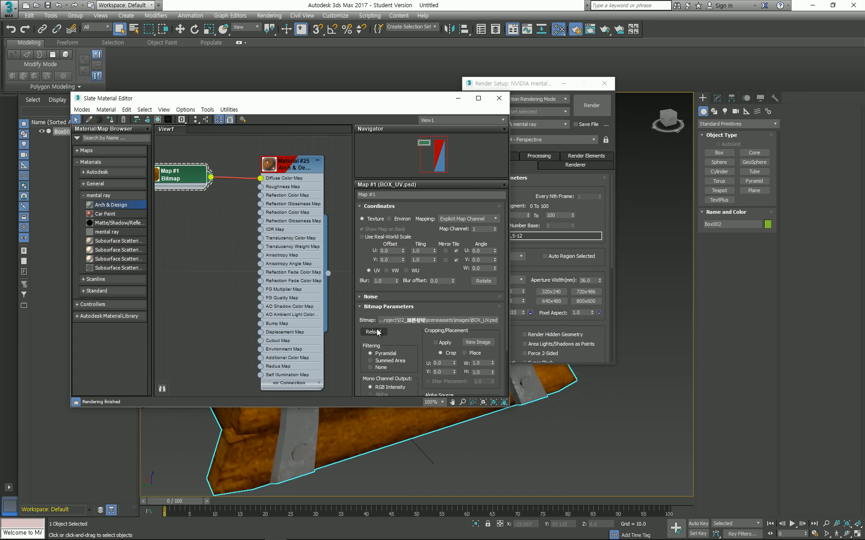
pyautogui.click(372, 332)
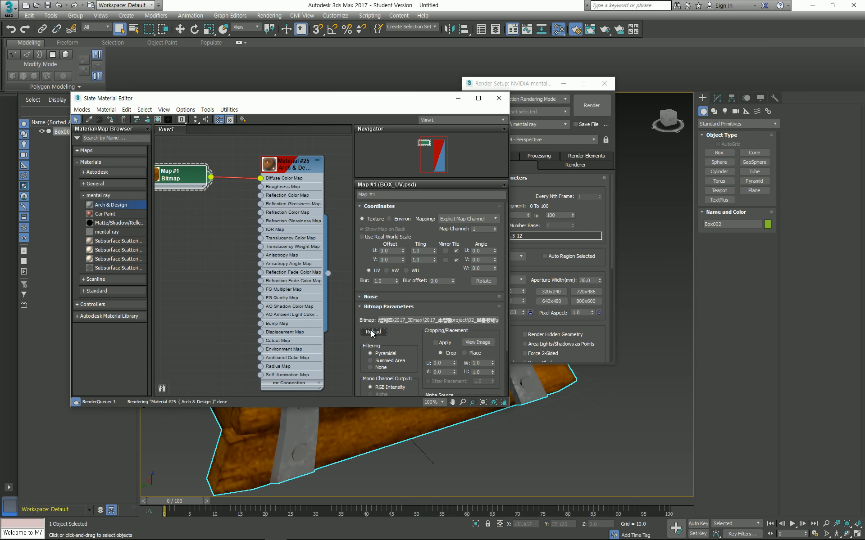
# Step: Move the Bitmap node closer to the Arch & Design material and set the material's Reflectivity to 0.0
pyautogui.doubleClick(289, 192)
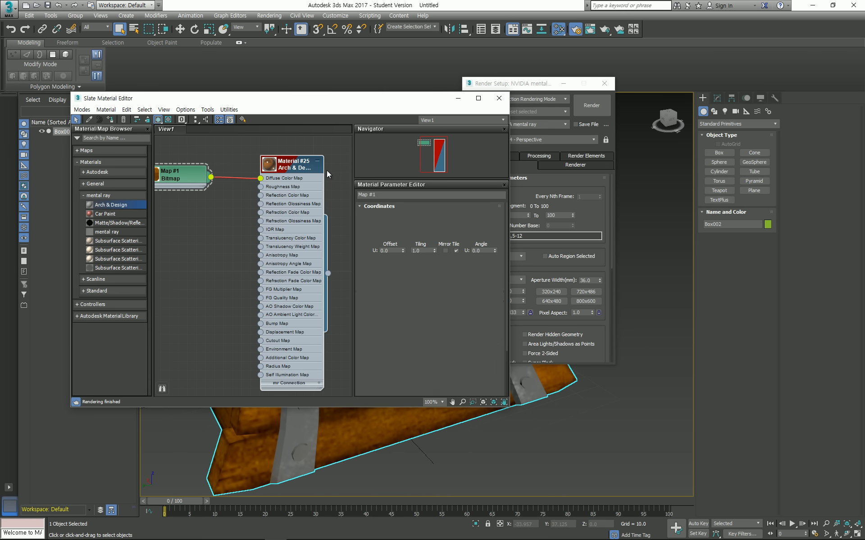
pyautogui.moveTo(359, 96); pyautogui.dragTo(382, 98)
pyautogui.moveTo(208, 181); pyautogui.dragTo(235, 184)
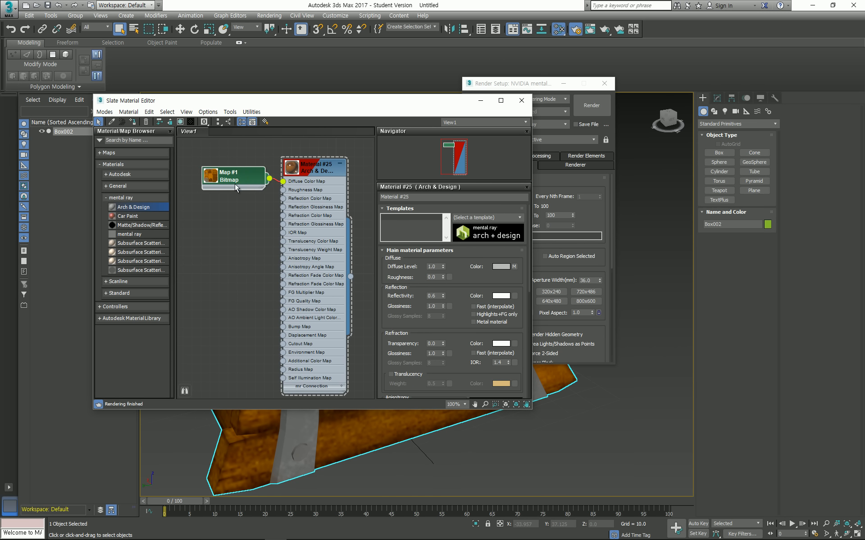
pyautogui.moveTo(363, 105); pyautogui.dragTo(0, 311)
pyautogui.moveTo(267, 234)
pyautogui.mouseDown()
pyautogui.moveTo(295, 235)
pyautogui.moveTo(246, 229)
pyautogui.moveTo(272, 228)
pyautogui.moveTo(260, 227)
pyautogui.mouseUp()
pyautogui.moveTo(0, 270); pyautogui.dragTo(409, 146)
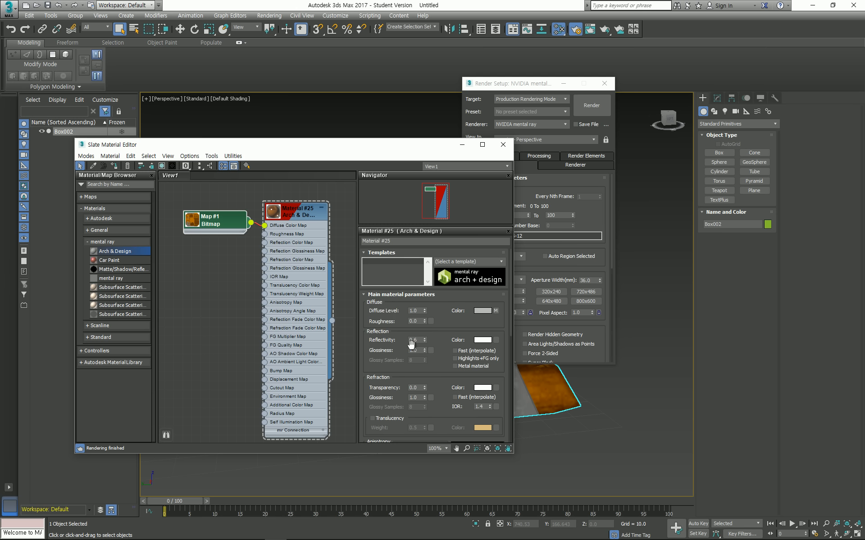
pyautogui.moveTo(424, 340); pyautogui.dragTo(422, 387)
pyautogui.moveTo(428, 145); pyautogui.dragTo(9, 133)
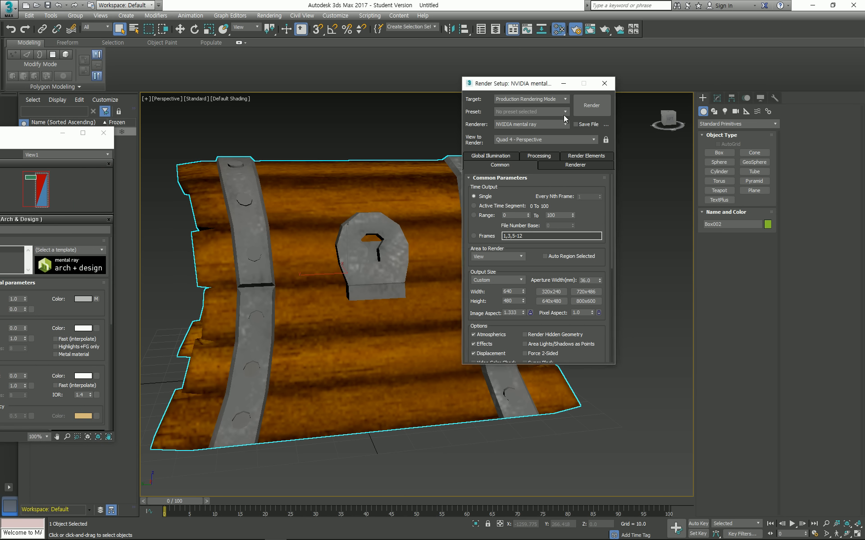
# Step: Select the faces of the chest's right metal band at the Polygon level of the Unwrap UVW modifier
pyautogui.moveTo(540, 85); pyautogui.dragTo(676, 199)
pyautogui.moveTo(431, 189); pyautogui.dragTo(450, 214)
pyautogui.click(717, 98)
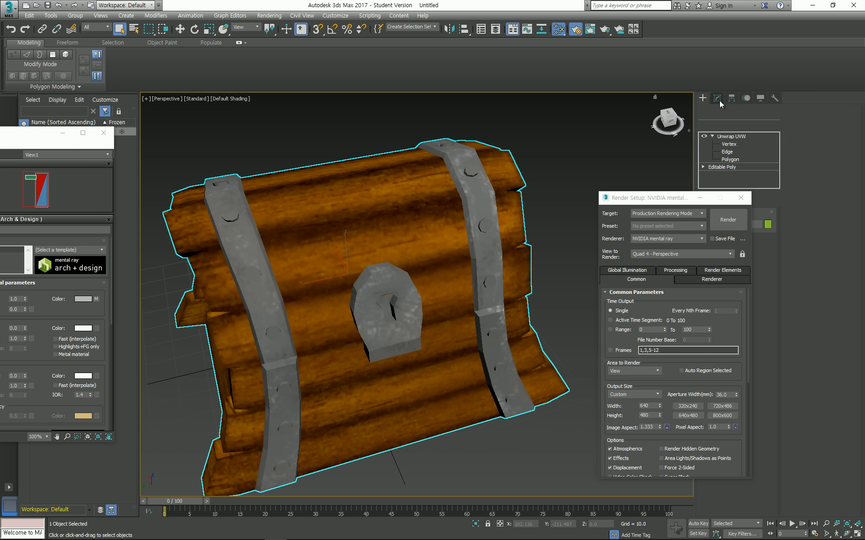
pyautogui.click(480, 203)
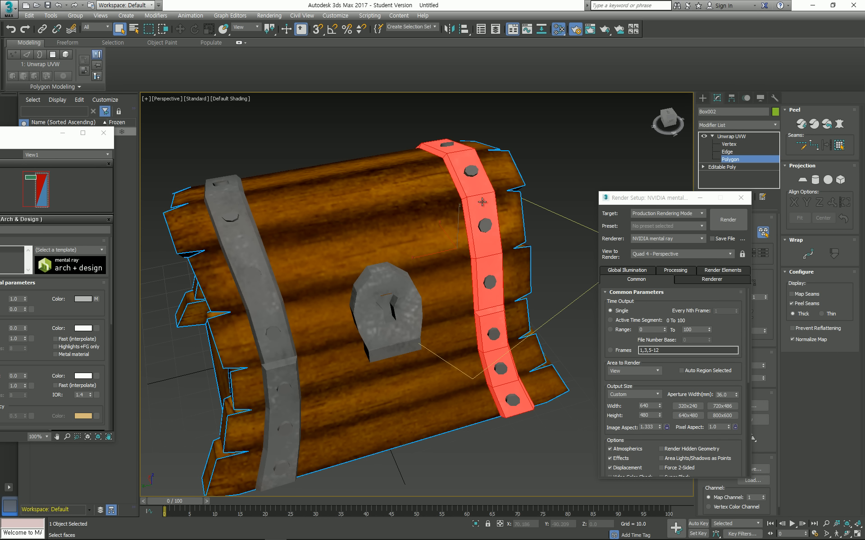
# Step: Add the chest's left metal band to the selection and create a second Arch & Design material node, showing its parameters
pyautogui.keyDown('ctrl'); pyautogui.click(246, 256); pyautogui.keyUp('ctrl')
pyautogui.moveTo(83, 151); pyautogui.dragTo(430, 92)
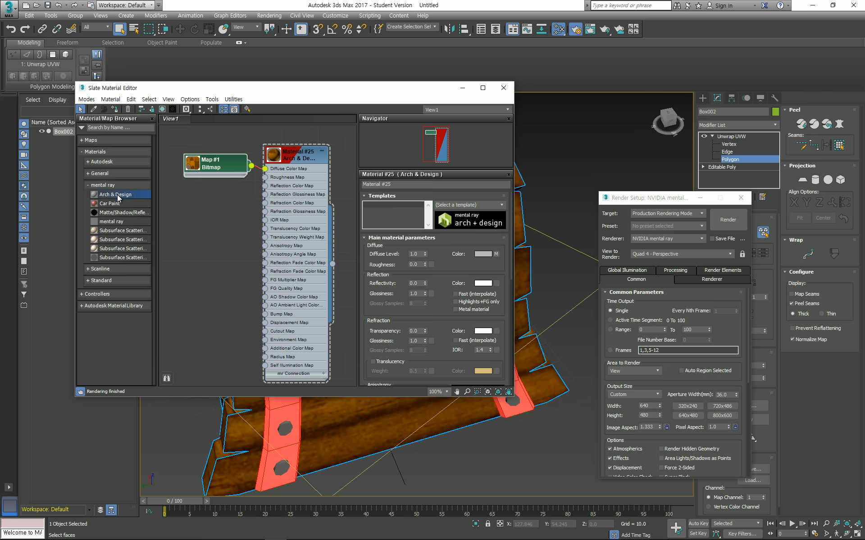
pyautogui.moveTo(118, 198); pyautogui.dragTo(207, 207)
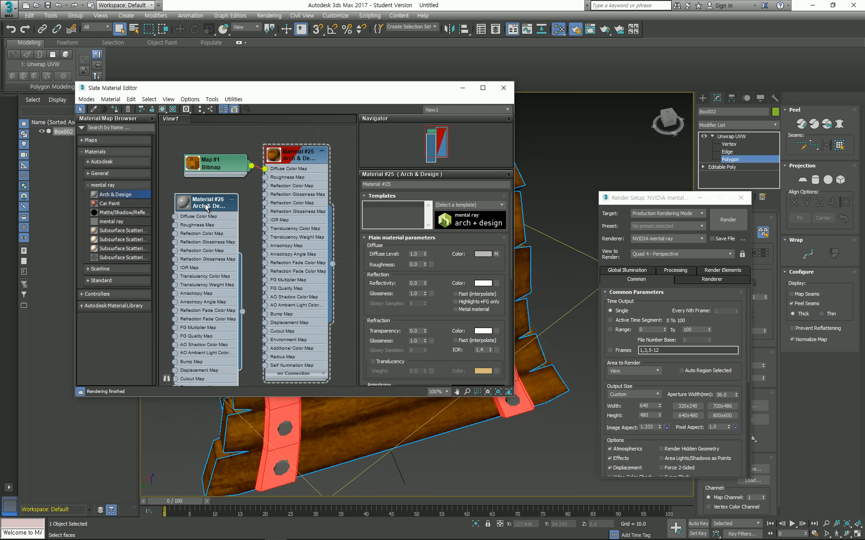
pyautogui.doubleClick(207, 205)
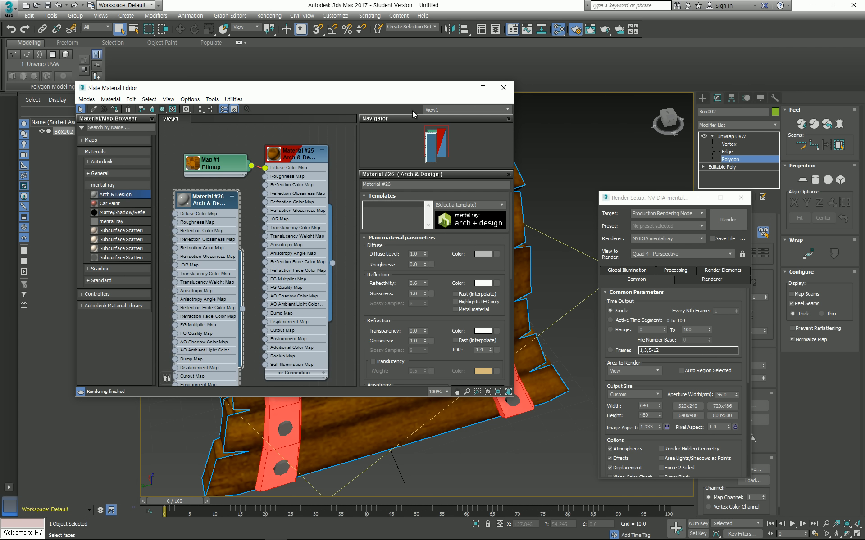
pyautogui.moveTo(404, 90); pyautogui.dragTo(479, 239)
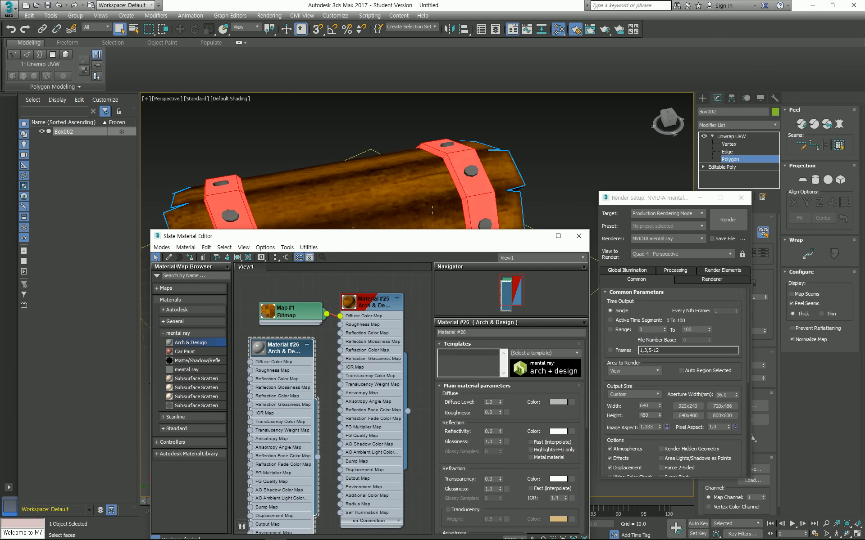
# Step: Try to assign the new Arch & Design material to the two selected metal bands
pyautogui.click(191, 258)
pyautogui.moveTo(251, 234); pyautogui.dragTo(322, 338)
pyautogui.moveTo(329, 286); pyautogui.dragTo(293, 223)
pyautogui.click(295, 146)
pyautogui.scroll(-3, 290, 196)
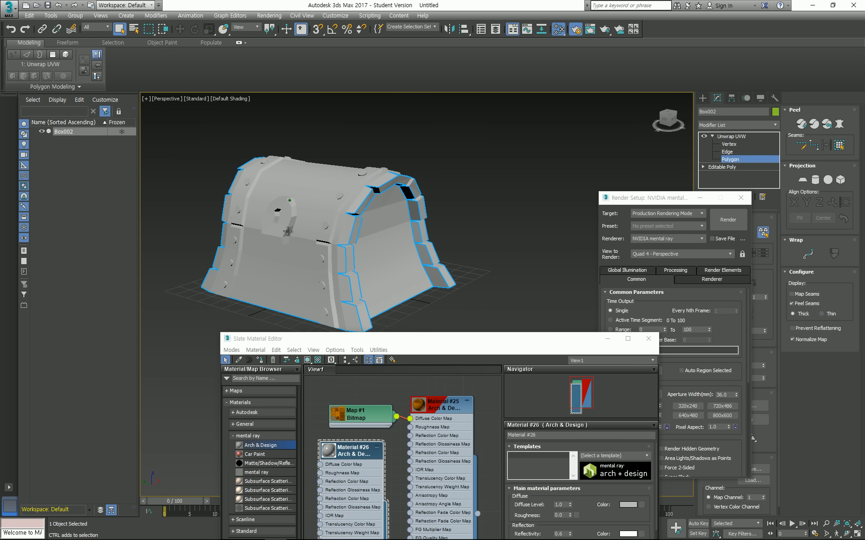
pyautogui.hotkey('ctrl', 'z')
pyautogui.hotkey('ctrl', 'z')
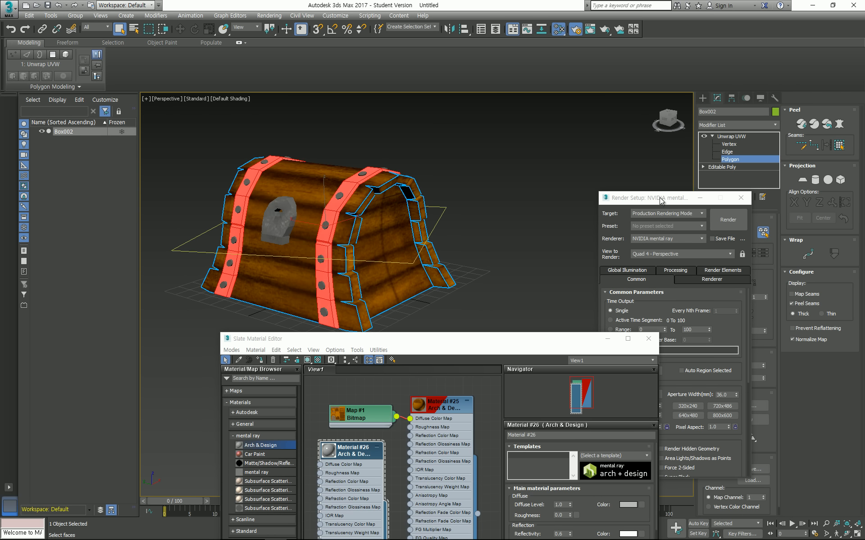
# Step: Clear the face selection, leave the Polygon level of Unwrap UVW, and convert the chest to an Editable Poly
pyautogui.moveTo(660, 200); pyautogui.dragTo(644, 395)
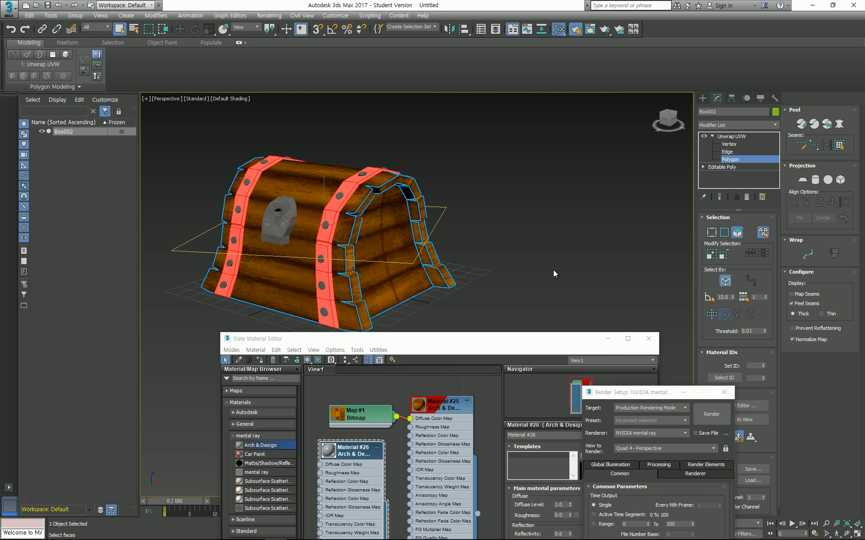
pyautogui.click(553, 269)
pyautogui.click(712, 136)
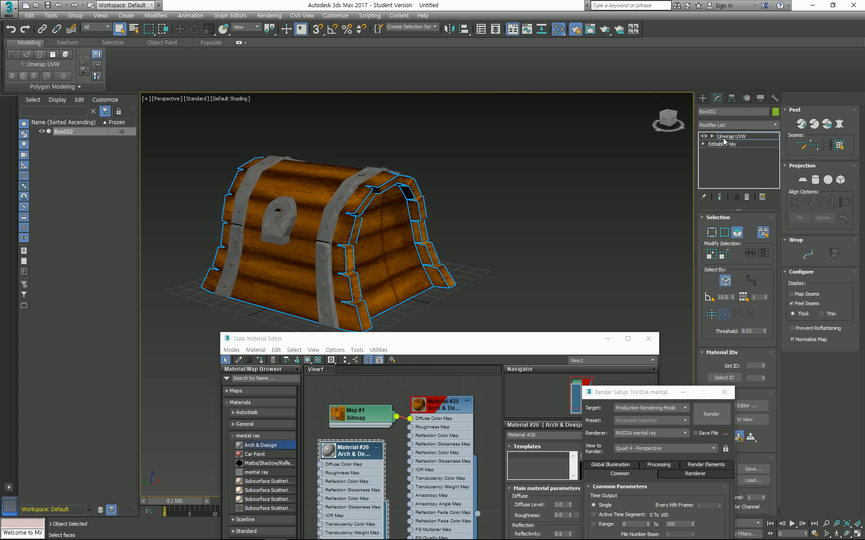
pyautogui.click(723, 139)
pyautogui.rightClick(316, 186)
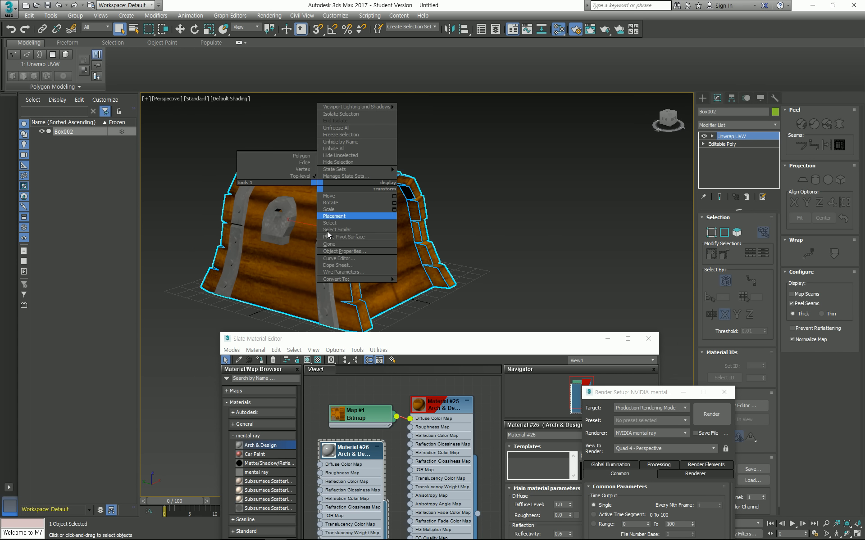
pyautogui.moveTo(337, 281)
pyautogui.click(297, 286)
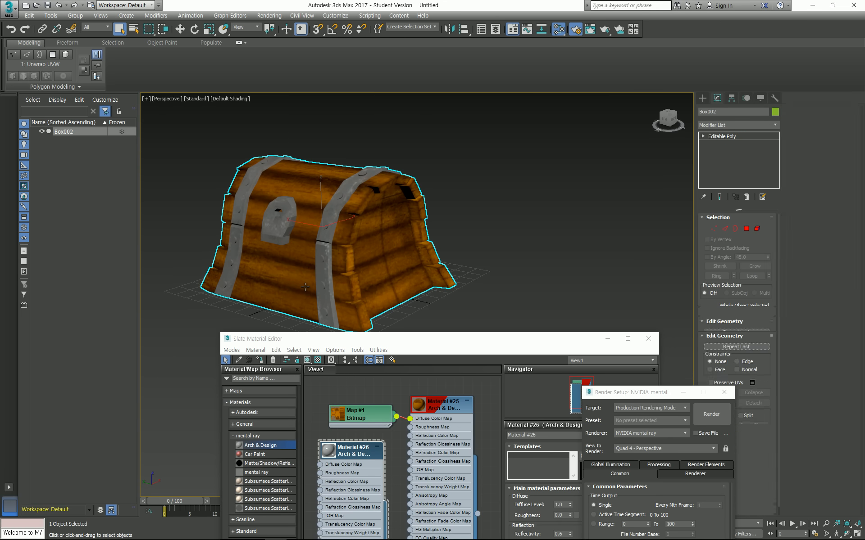
# Step: Select both metal bands, their rivets and the lock plate at the Element level, leaving the wooden planks unselected
pyautogui.click(756, 229)
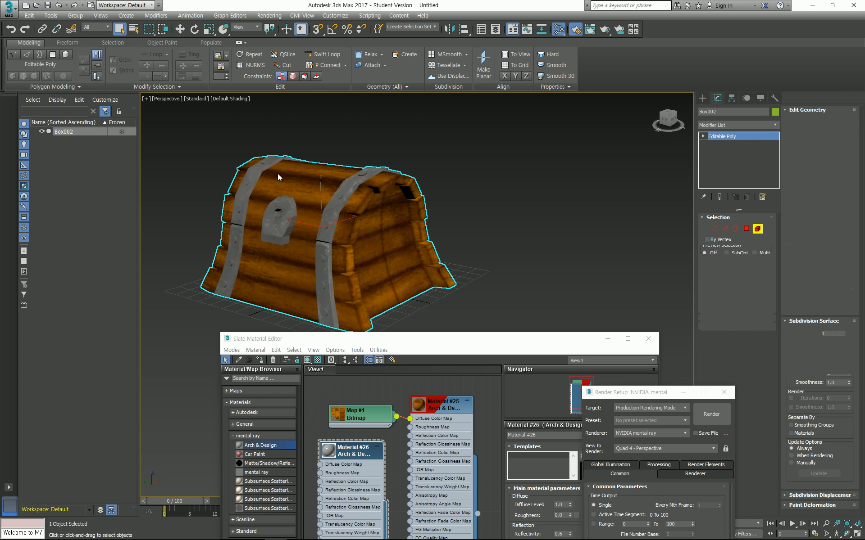
pyautogui.click(261, 176)
pyautogui.keyDown('ctrl'); pyautogui.click(341, 197); pyautogui.keyUp('ctrl')
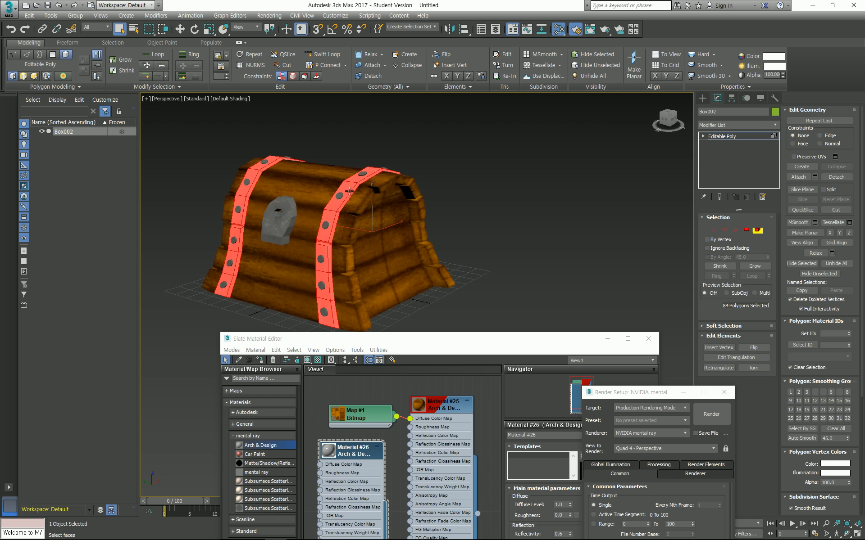
pyautogui.moveTo(302, 198); pyautogui.dragTo(209, 163)
pyautogui.hotkey('ctrl', 'a')
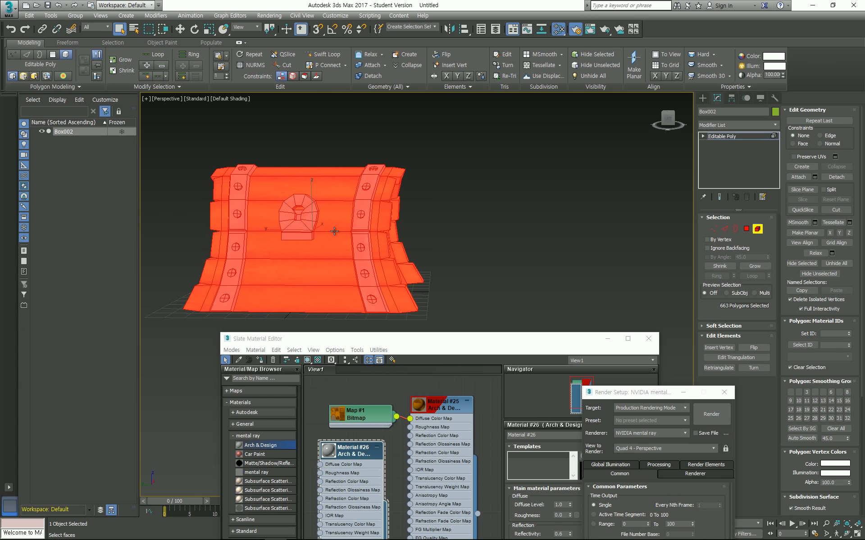
pyautogui.keyDown('alt'); pyautogui.click(245, 195); pyautogui.keyUp('alt')
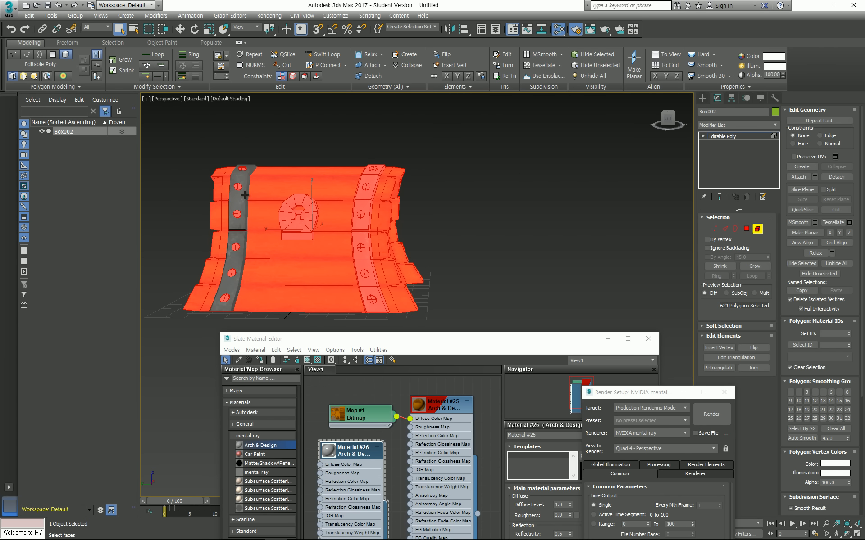
pyautogui.moveTo(209, 164); pyautogui.dragTo(423, 333)
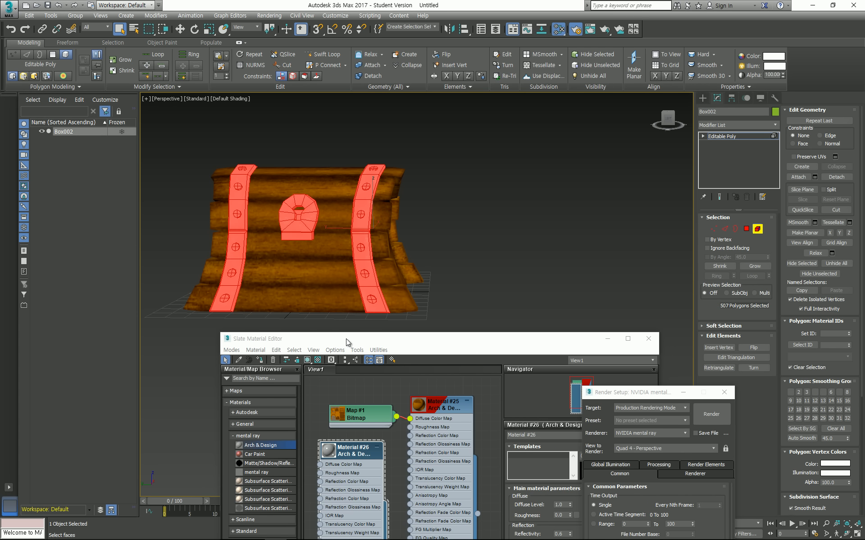
# Step: Assign the new Arch & Design material to the selected metal elements and clear the selection
pyautogui.moveTo(346, 342); pyautogui.dragTo(328, 285)
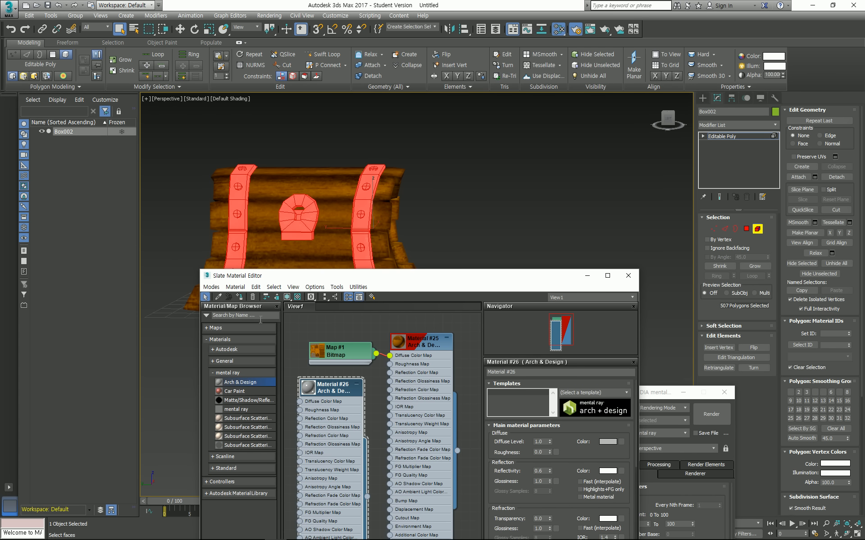
pyautogui.click(287, 298)
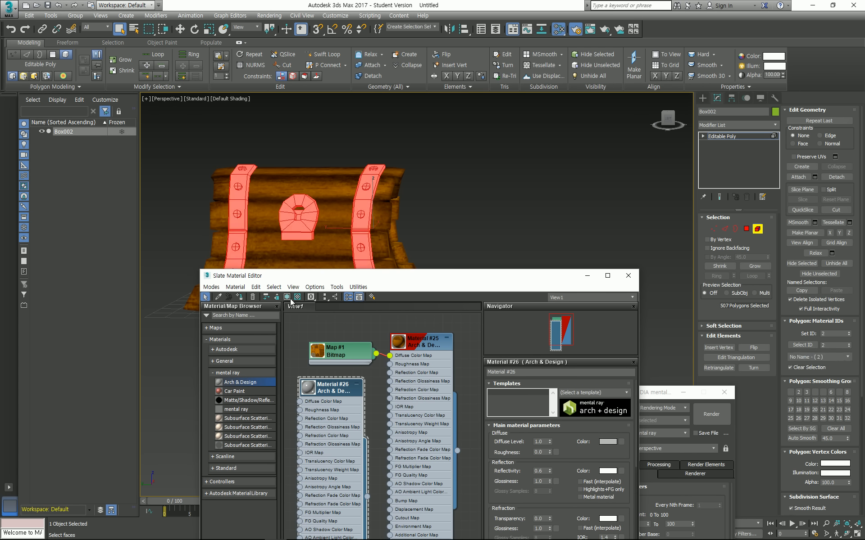
pyautogui.click(453, 232)
pyautogui.moveTo(368, 232); pyautogui.dragTo(345, 212)
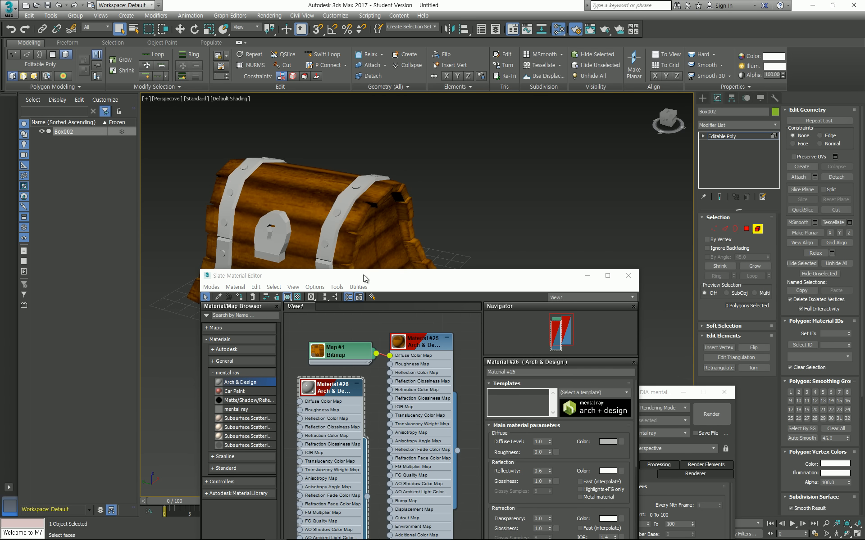
pyautogui.moveTo(364, 278); pyautogui.dragTo(347, 351)
pyautogui.moveTo(331, 248); pyautogui.dragTo(350, 246)
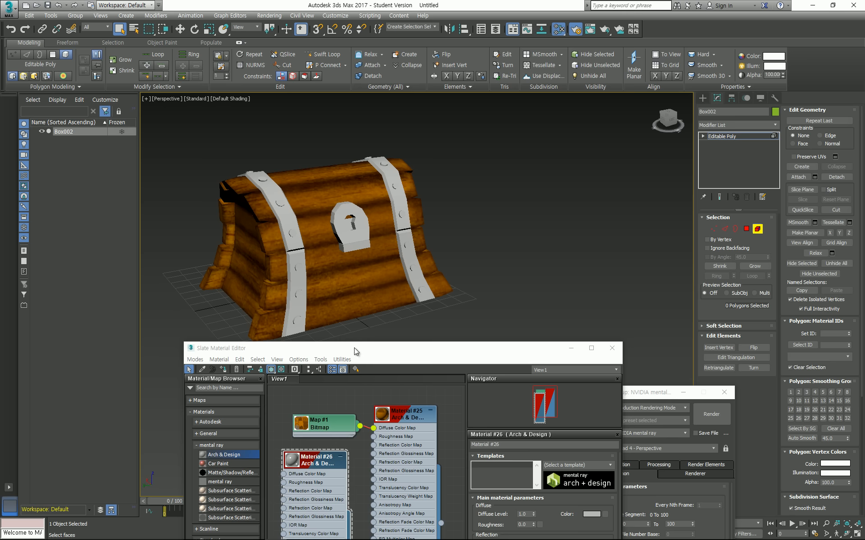
# Step: Load BOX_UV.psd as a Bitmap into the diffuse color map of the metal parts' Arch & Design material
pyautogui.moveTo(355, 351); pyautogui.dragTo(329, 196)
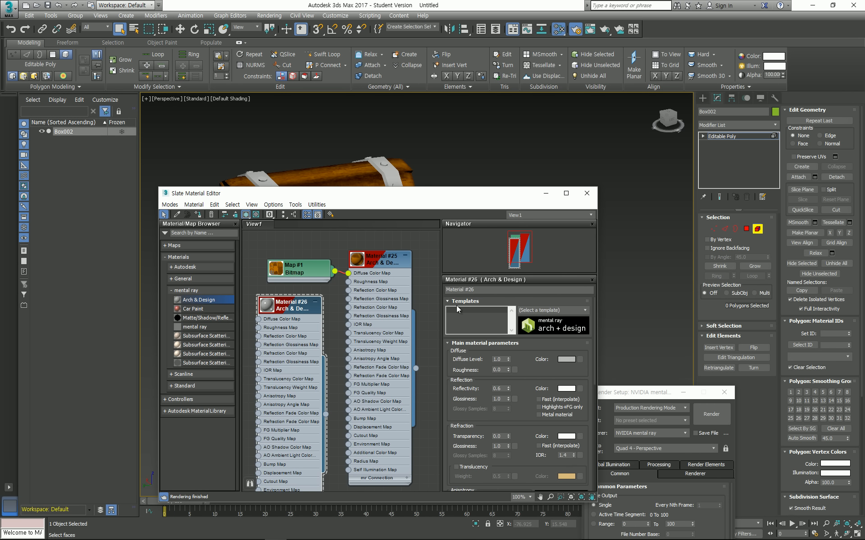
pyautogui.click(579, 359)
pyautogui.doubleClick(516, 233)
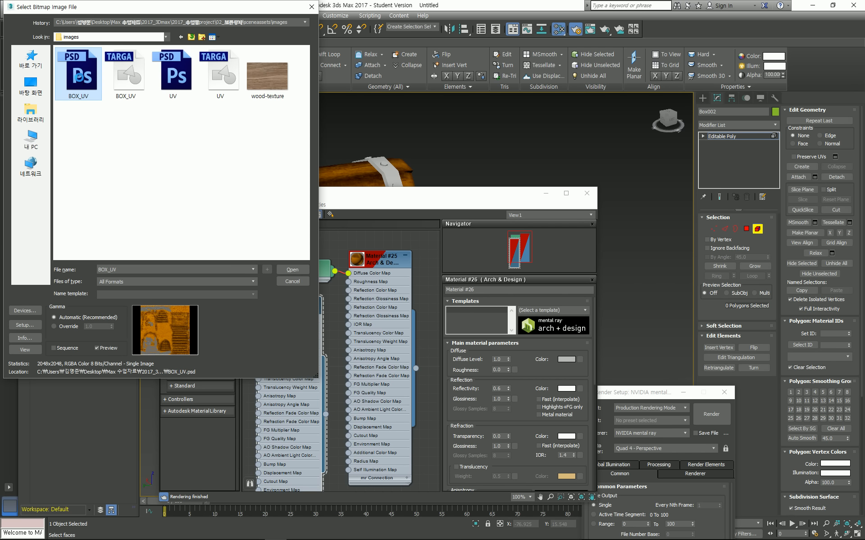
pyautogui.doubleClick(79, 78)
pyautogui.click(129, 266)
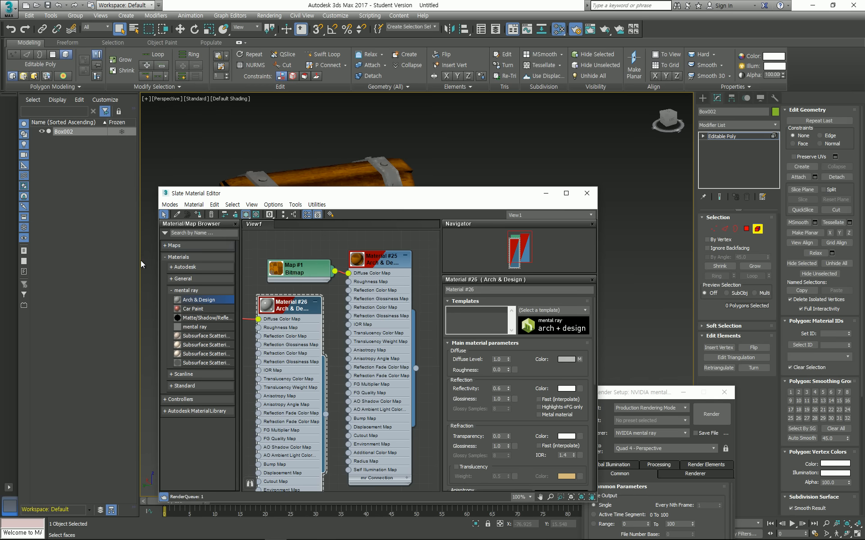
# Step: Minimize the Slate Material Editor and examine the reflective metal bands, lock plate and wooden ends of the chest up close
pyautogui.click(539, 194)
pyautogui.moveTo(286, 246); pyautogui.dragTo(298, 228)
pyautogui.scroll(10, 298, 228)
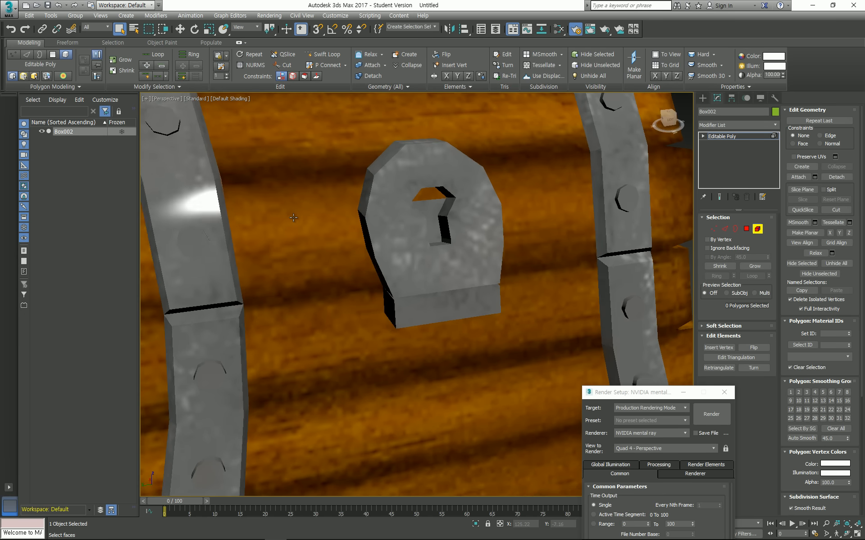
pyautogui.scroll(-4, 284, 223)
pyautogui.moveTo(266, 225); pyautogui.dragTo(370, 268)
pyautogui.scroll(-6, 282, 215)
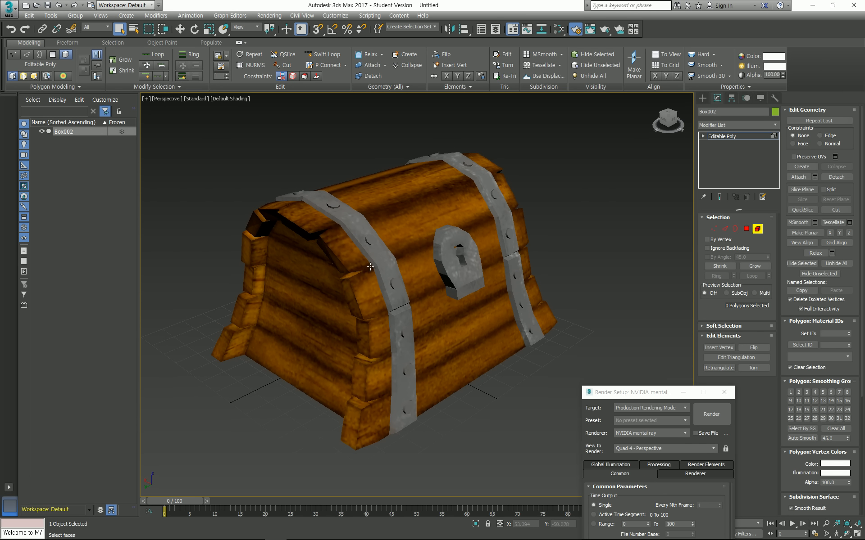
pyautogui.moveTo(346, 313); pyautogui.dragTo(377, 299)
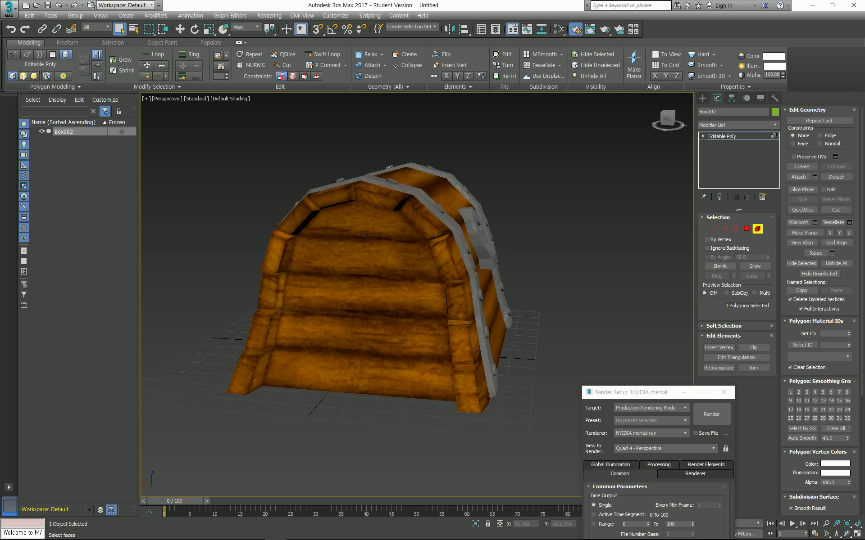
pyautogui.moveTo(366, 235); pyautogui.dragTo(244, 256)
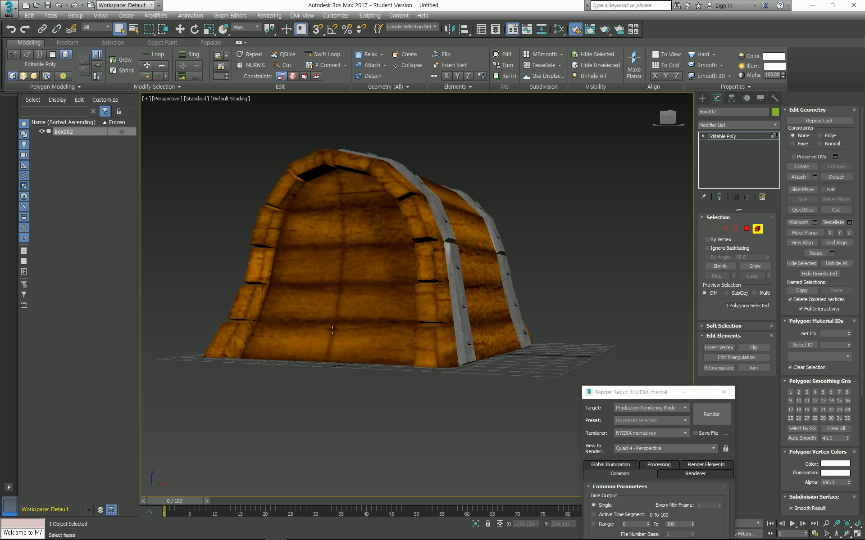
# Step: Render the Perspective view from an angle showing the chest's front and side, and put the rendered frame away
pyautogui.moveTo(319, 333); pyautogui.dragTo(419, 367)
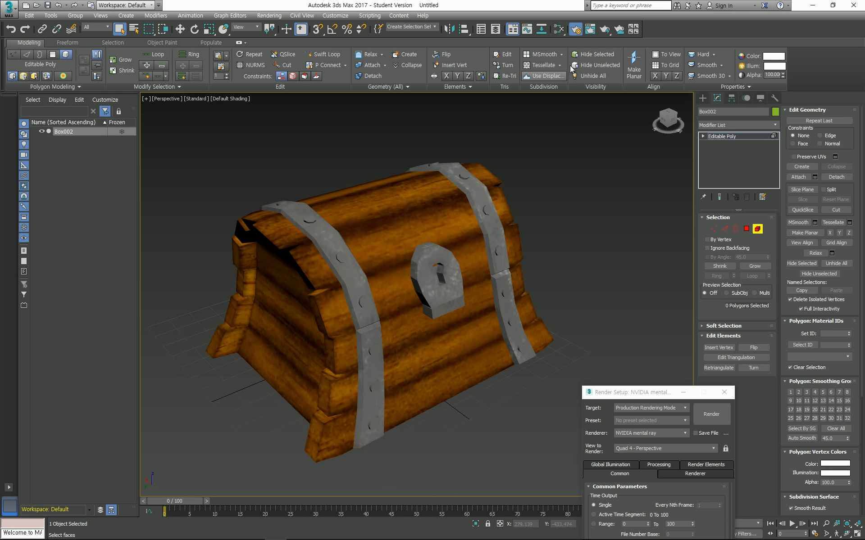
pyautogui.hotkey('shift', 'q')
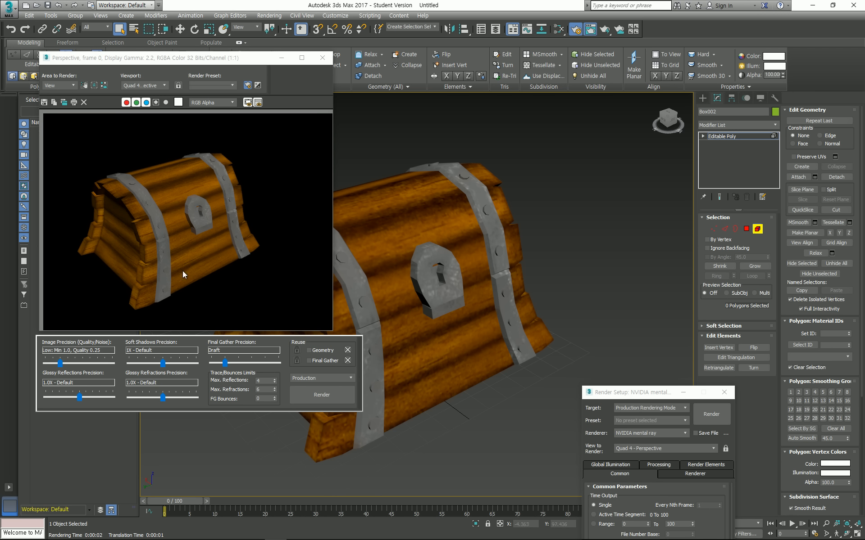
pyautogui.click(282, 58)
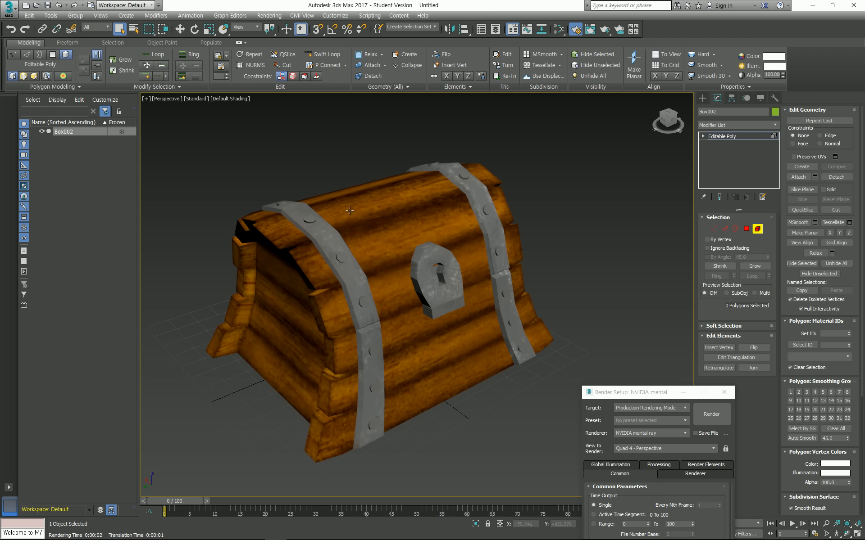
# Step: Inspect the finished textured chest in the viewport from several angles and distances
pyautogui.moveTo(412, 294); pyautogui.dragTo(431, 294)
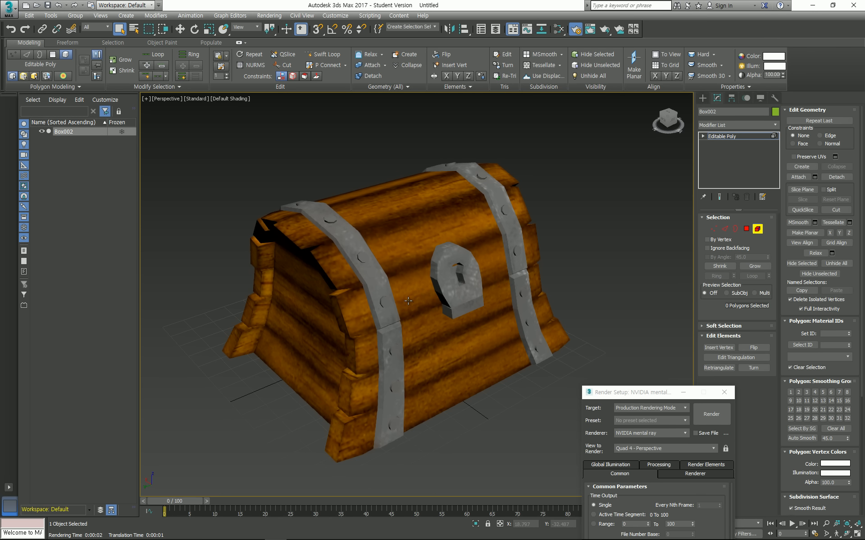
pyautogui.scroll(3, 408, 300)
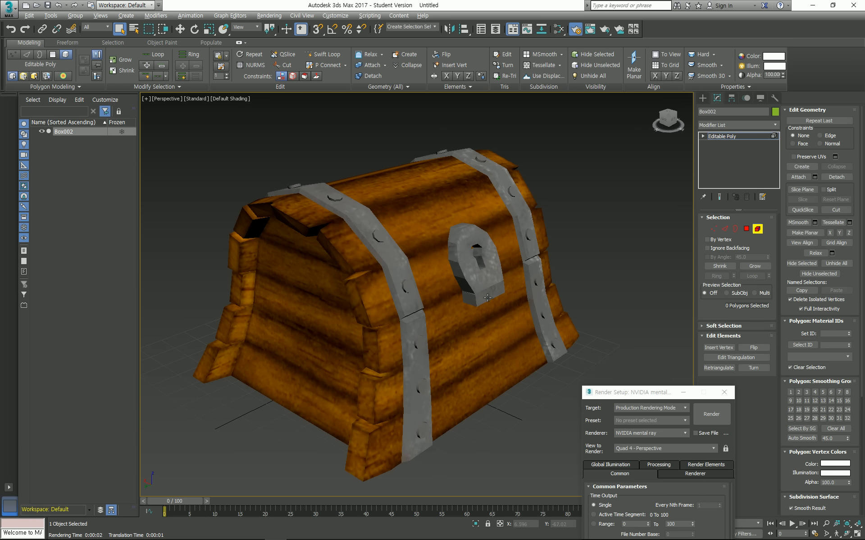
pyautogui.moveTo(517, 306); pyautogui.dragTo(452, 296)
pyautogui.moveTo(404, 273); pyautogui.dragTo(501, 298)
pyautogui.scroll(-3, 449, 277)
pyautogui.moveTo(446, 303); pyautogui.dragTo(497, 291)
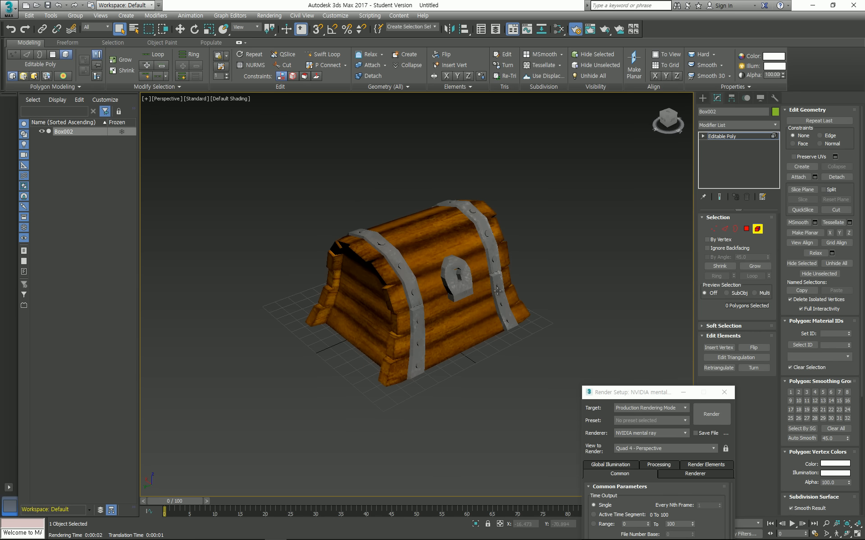
pyautogui.scroll(2, 456, 308)
pyautogui.moveTo(416, 300)
pyautogui.mouseDown()
pyautogui.moveTo(439, 320)
pyautogui.moveTo(404, 302)
pyautogui.moveTo(432, 301)
pyautogui.moveTo(433, 293)
pyautogui.moveTo(418, 301)
pyautogui.mouseUp()
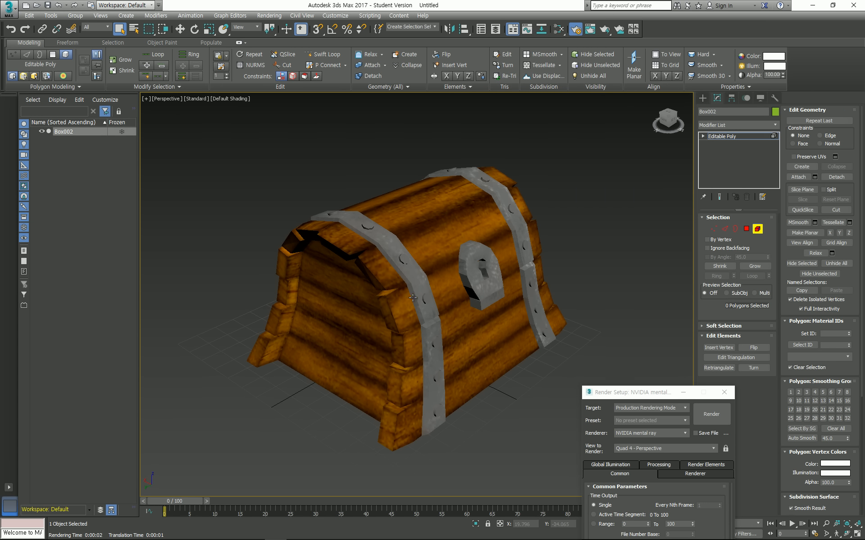